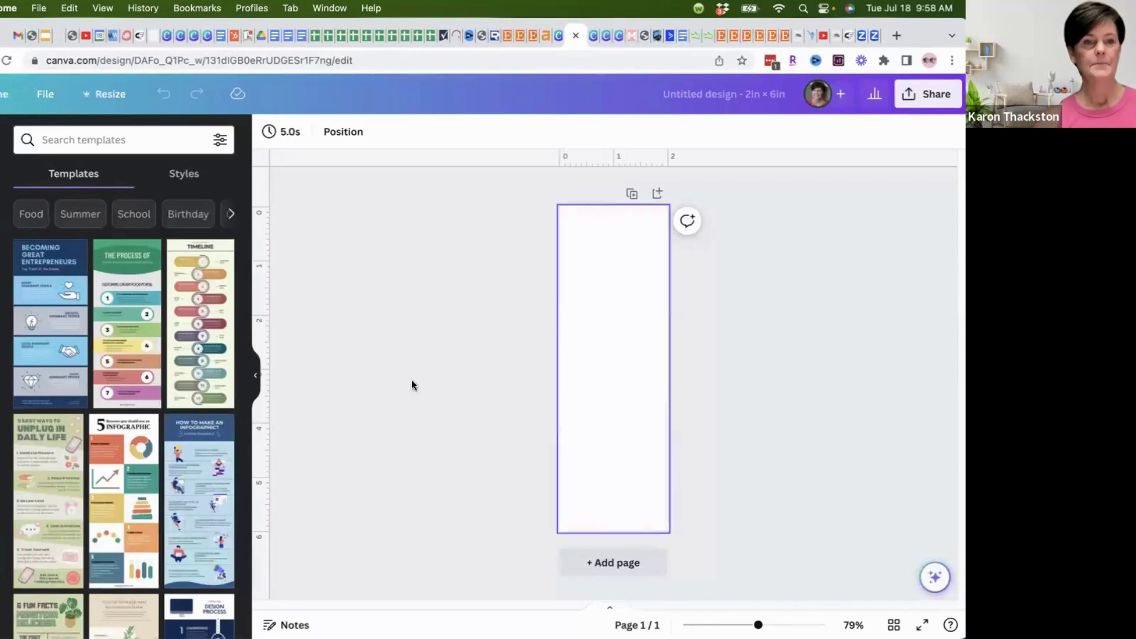
Step: Search the design templates for "kids bookmark"
left_click(125, 141)
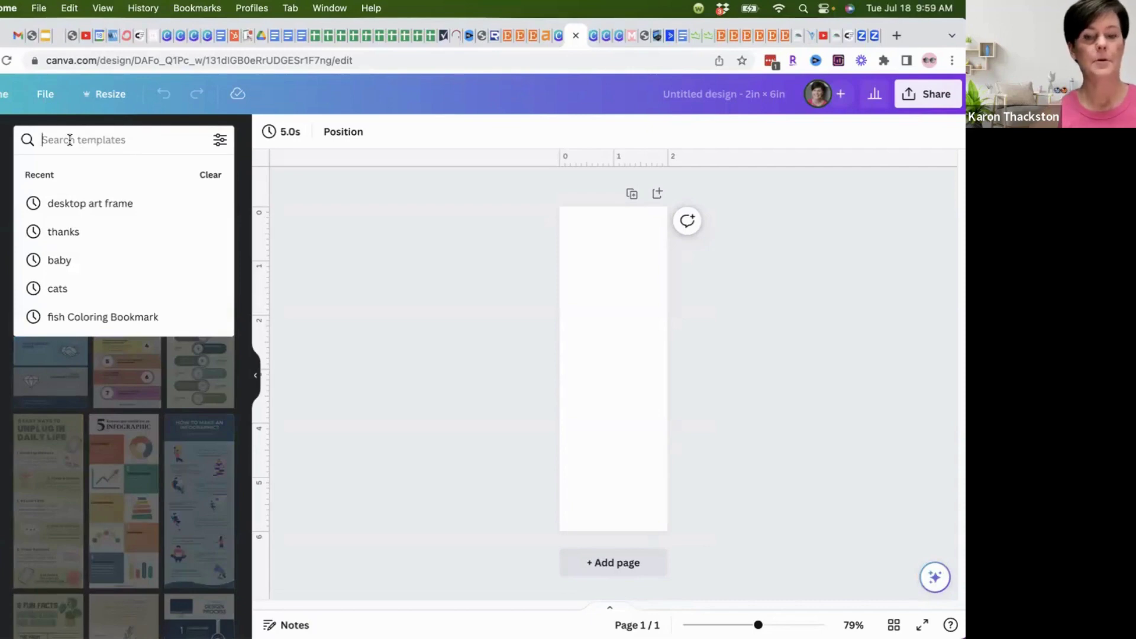
type("kids book")
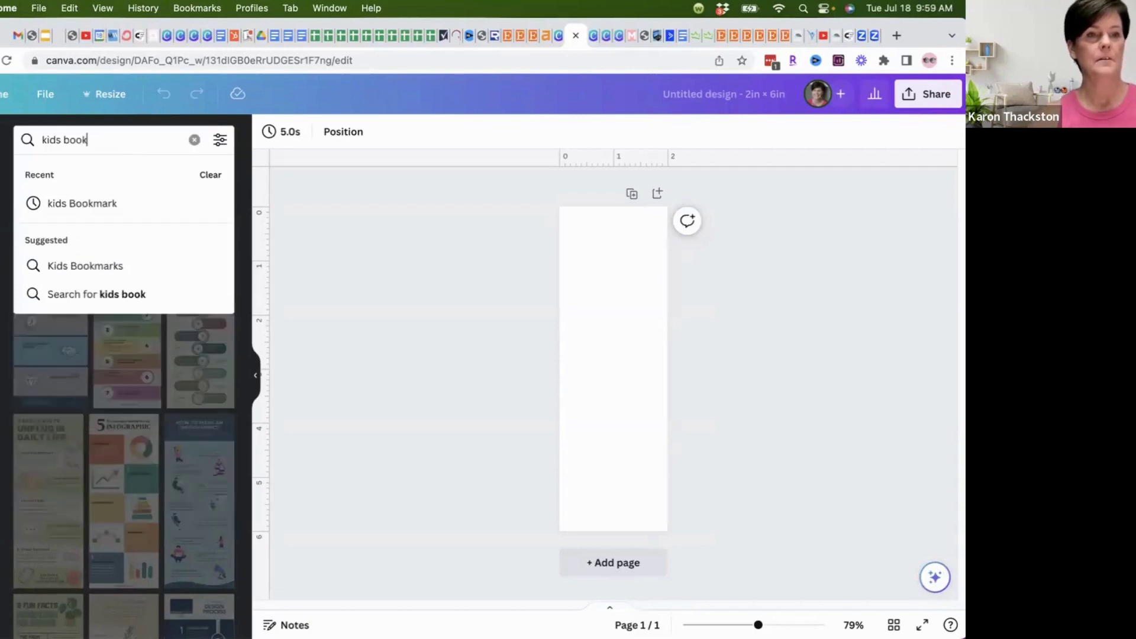
type("mark")
key("Return")
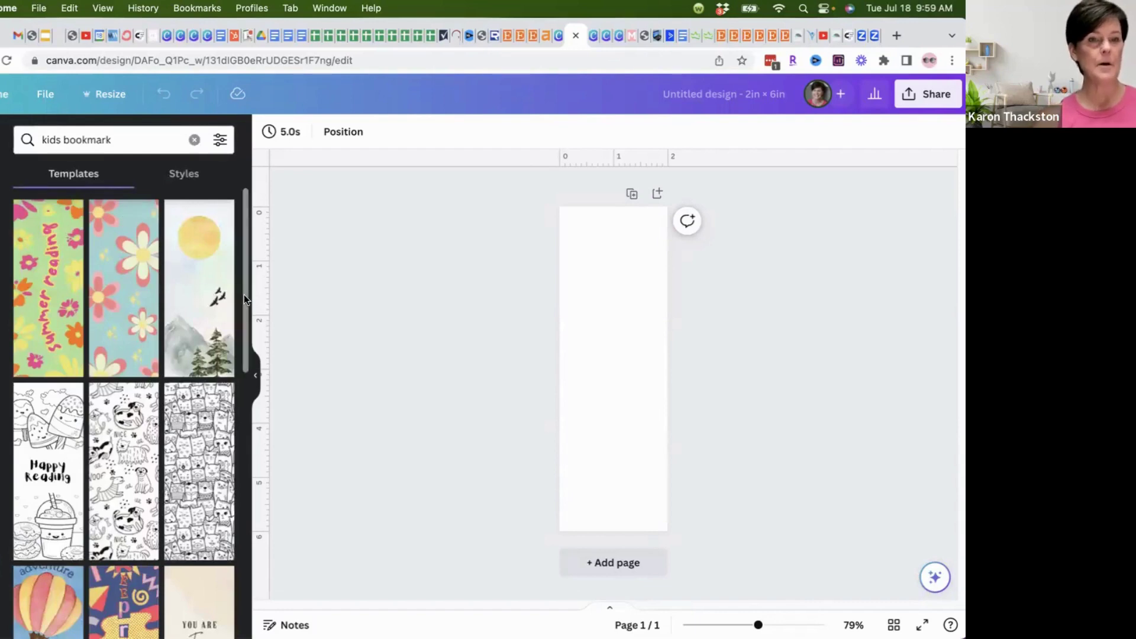
left_click_drag(243, 294, 257, 222)
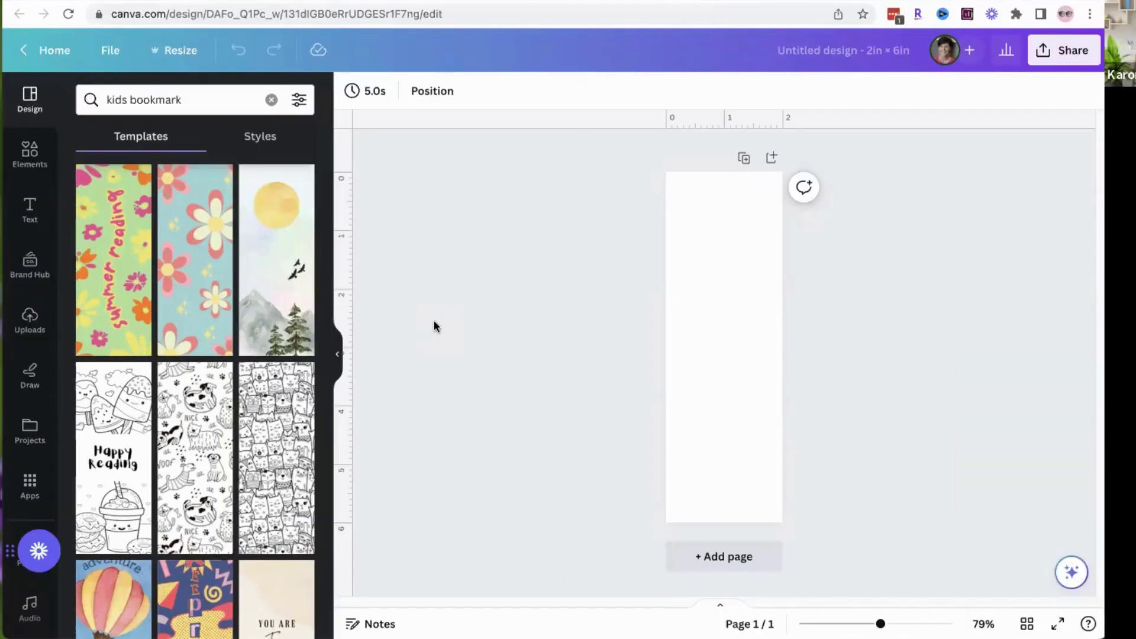
Step: Examine the colour and language filters available for templates and look through the kids bookmark designs
left_click(299, 99)
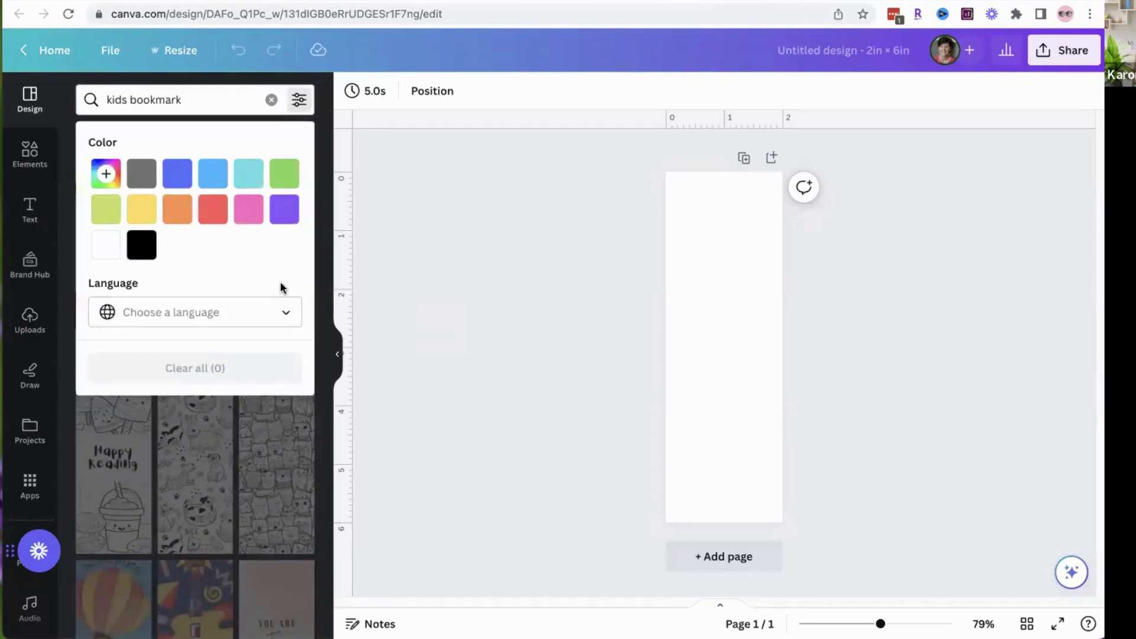
left_click(531, 344)
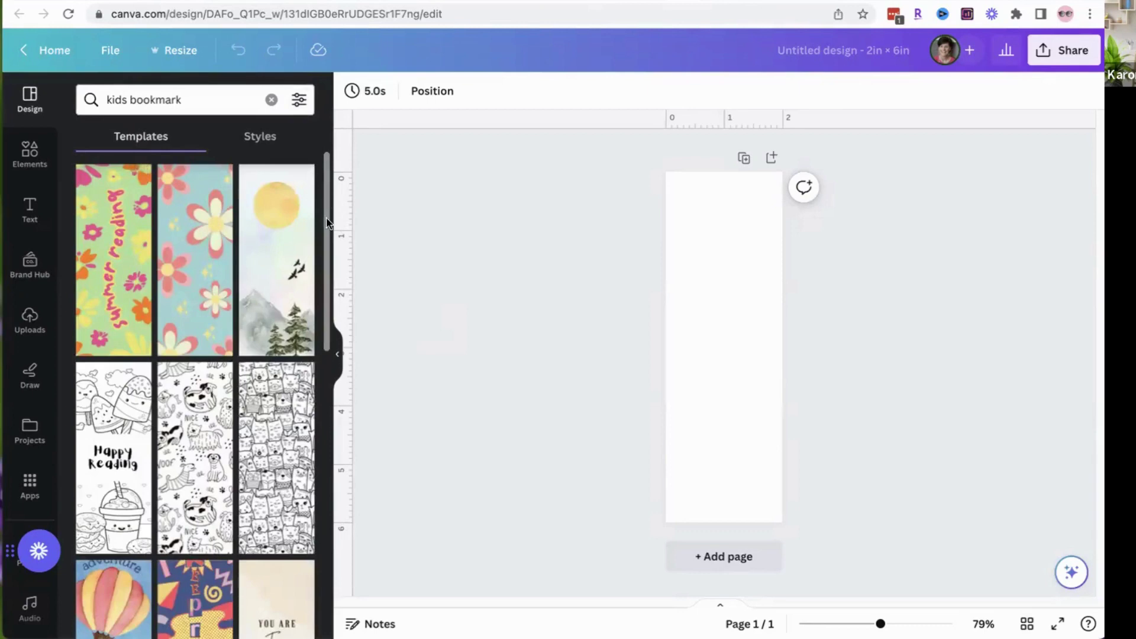
left_click_drag(329, 213, 329, 293)
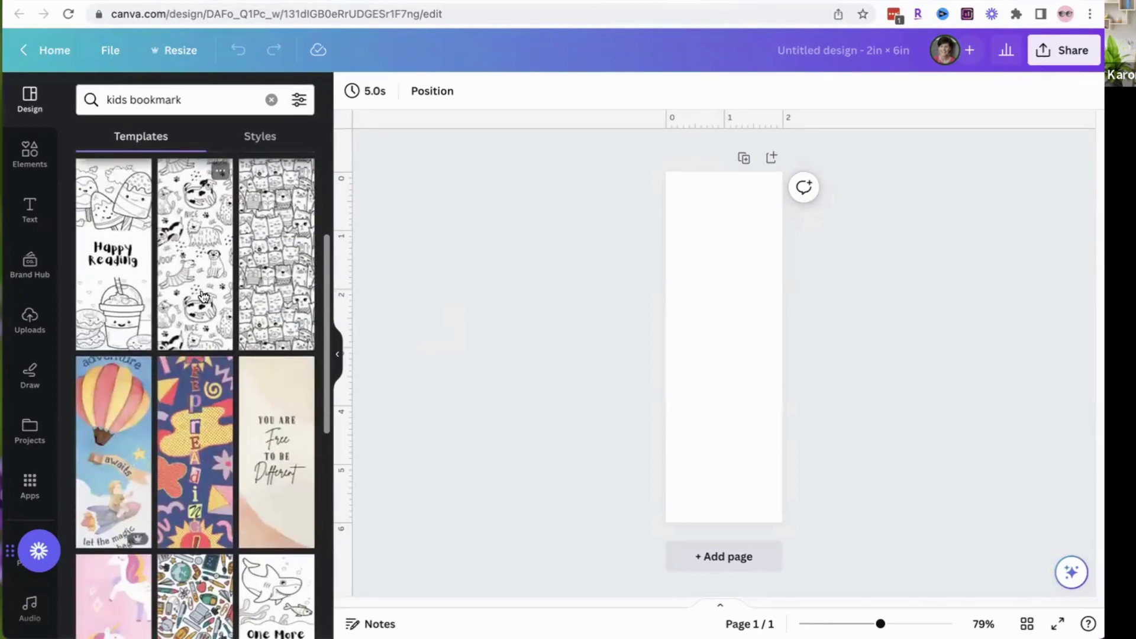
mouse_move(138, 256)
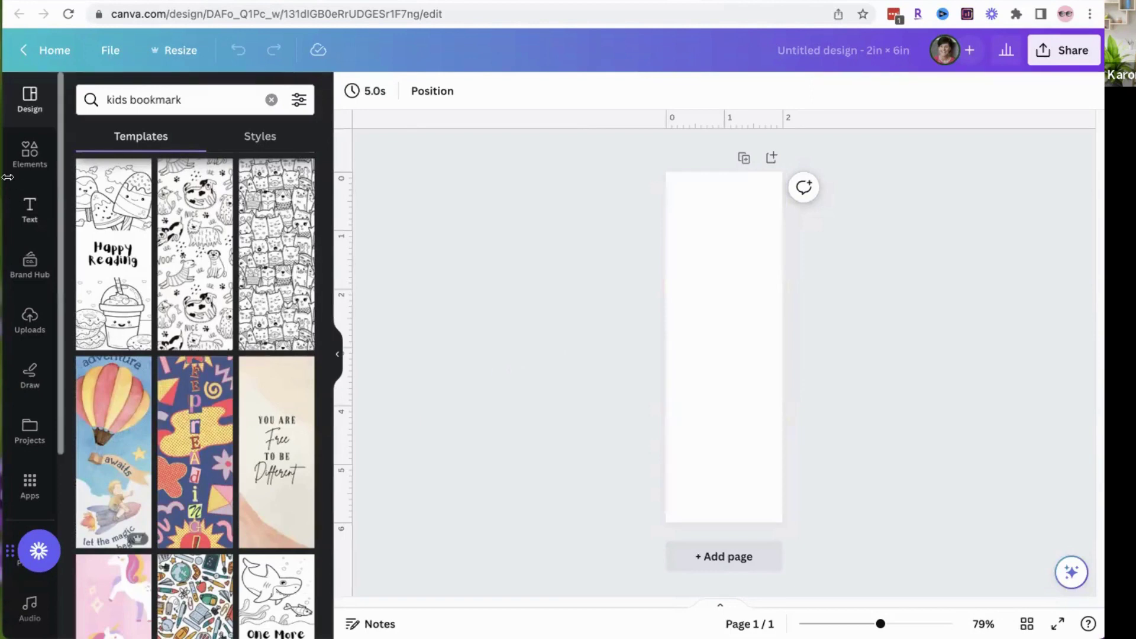
Step: Add the arch shape with a rounded top and flat base from the Lines & Shapes collection to the page
left_click(34, 161)
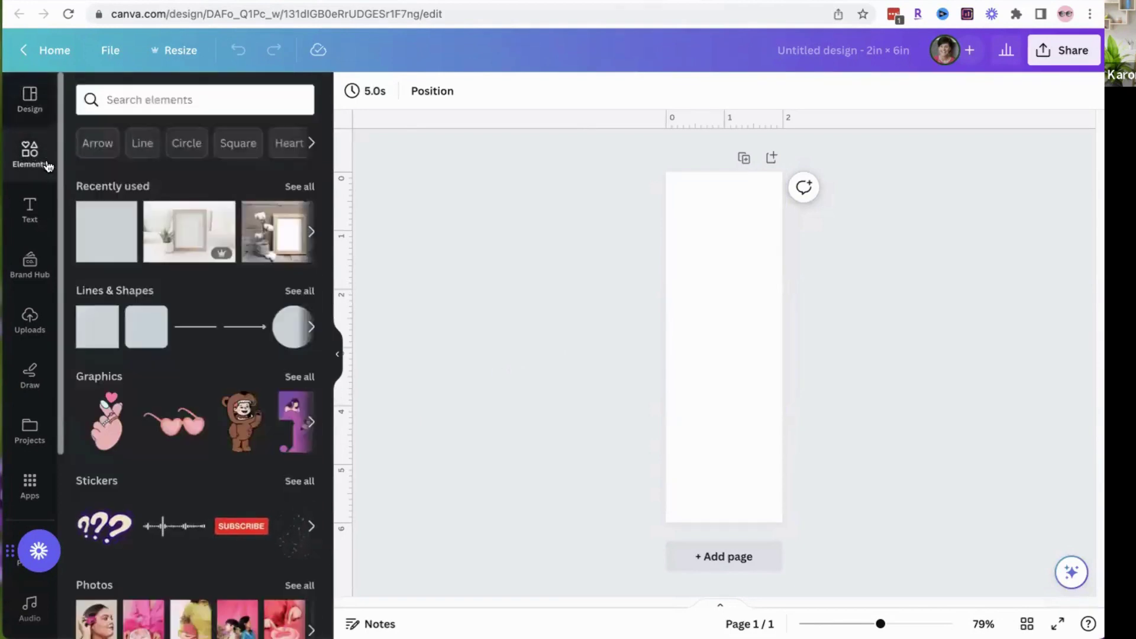
left_click(300, 290)
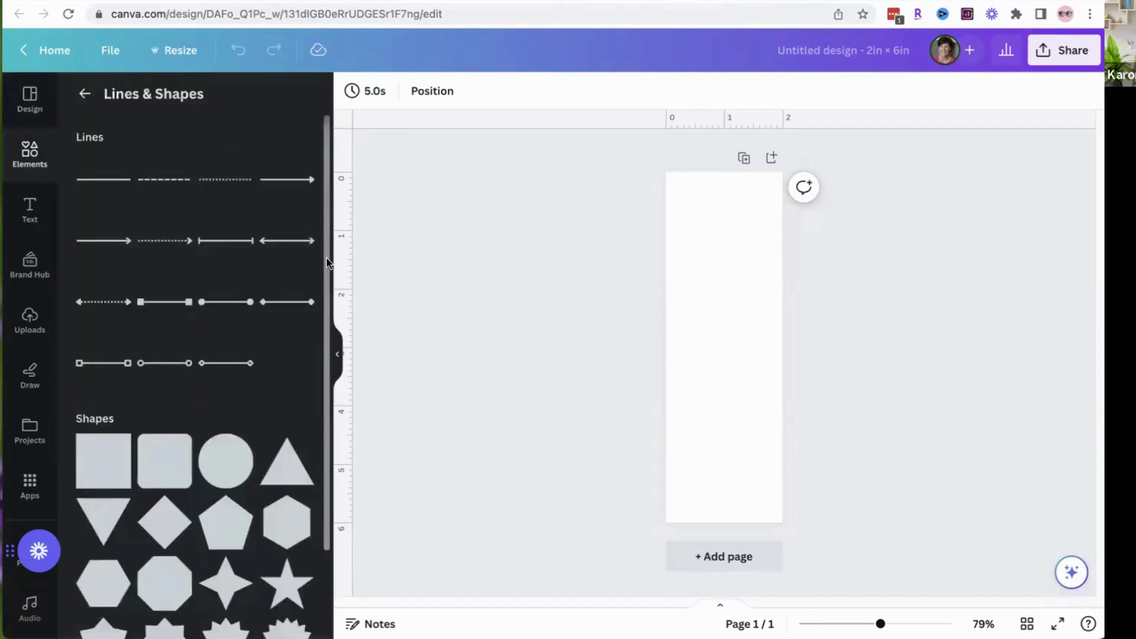
left_click_drag(327, 264, 334, 570)
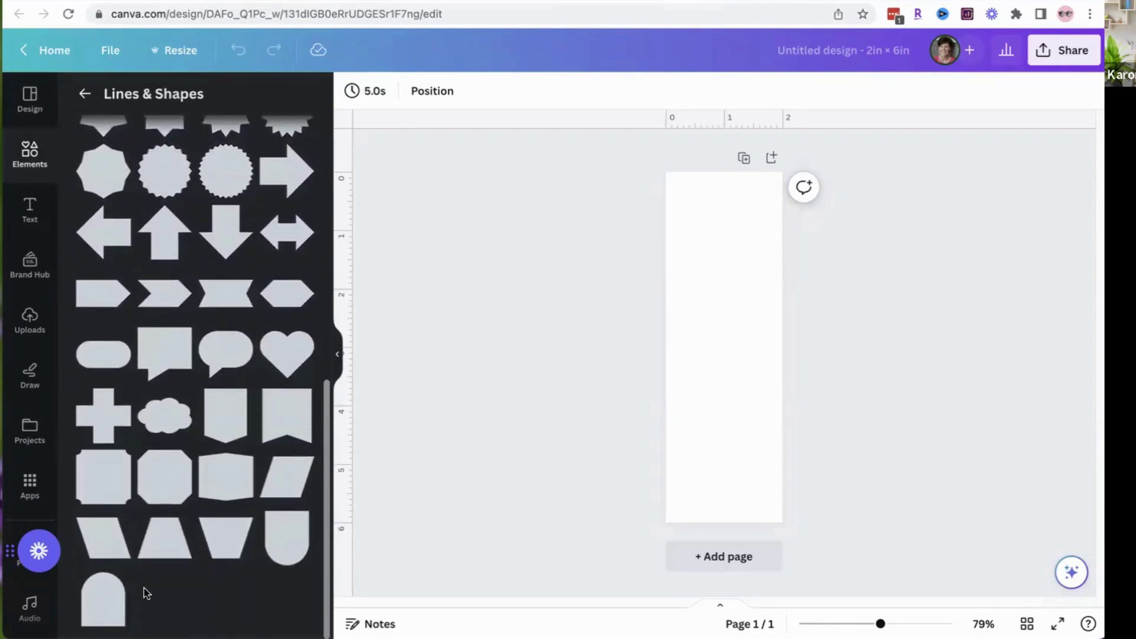
left_click(102, 617)
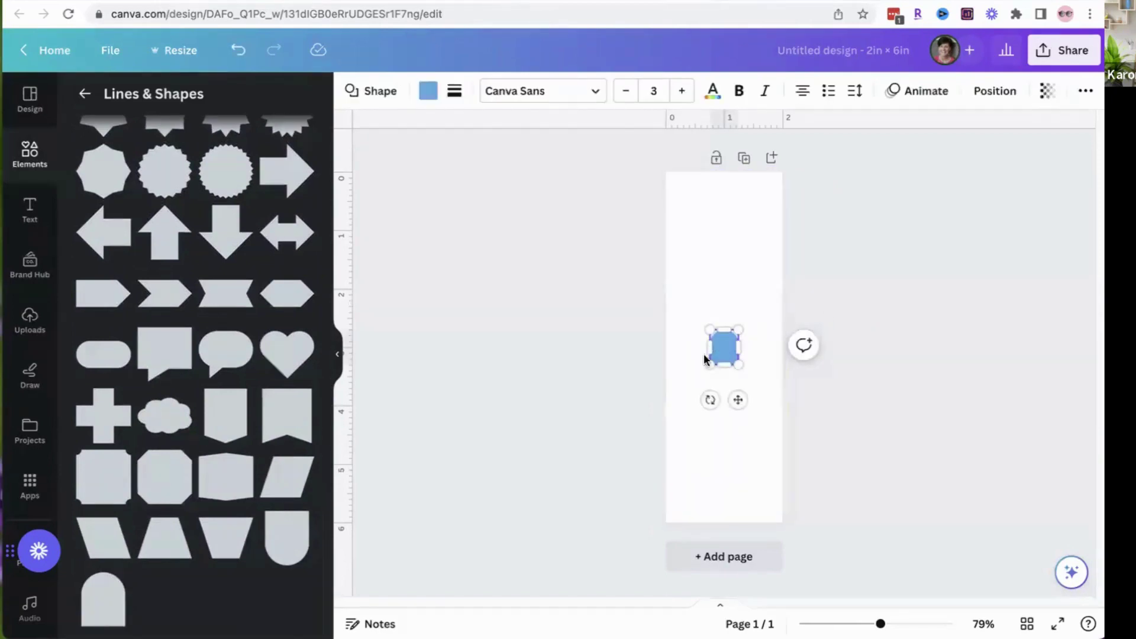
Step: Enlarge the arch to the page's full 2 in width, reaching from the bottom edge to about 1 in below the top
left_click(703, 359)
left_click(722, 347)
left_click_drag(722, 347, 704, 314)
left_click_drag(724, 378, 719, 230)
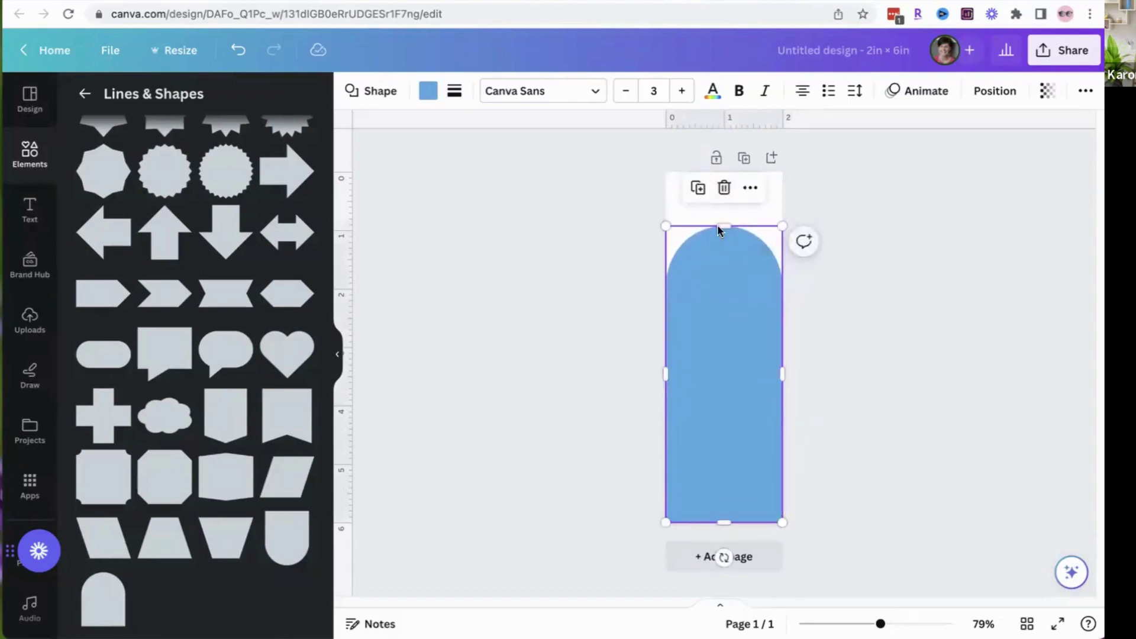
left_click(889, 195)
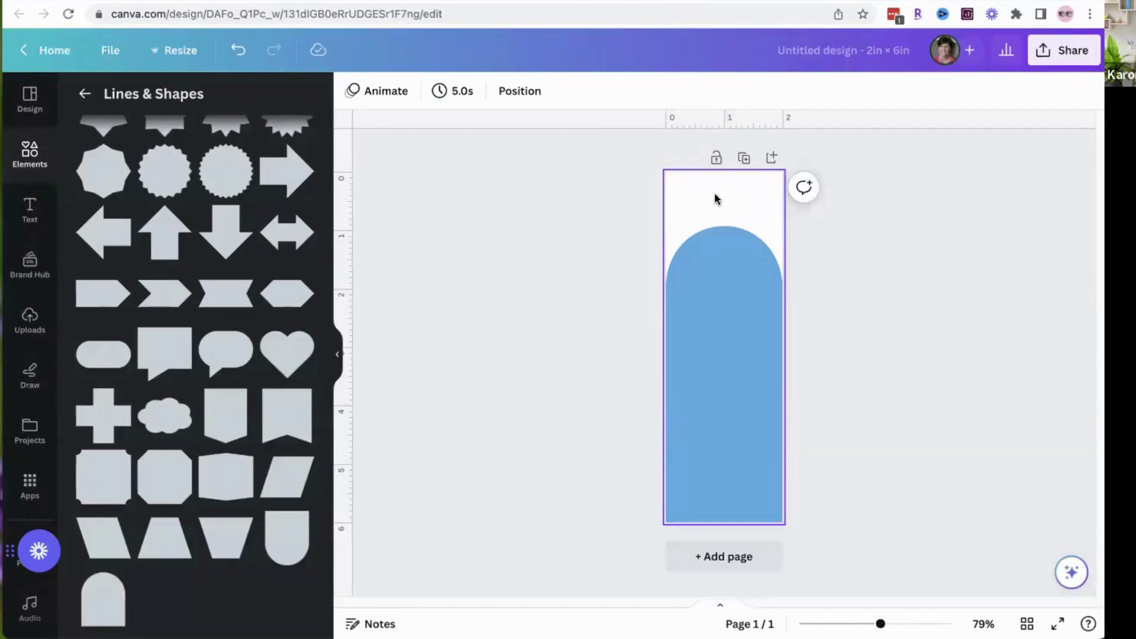
Step: Give the arch a solid border with a weight of 1
left_click(729, 296)
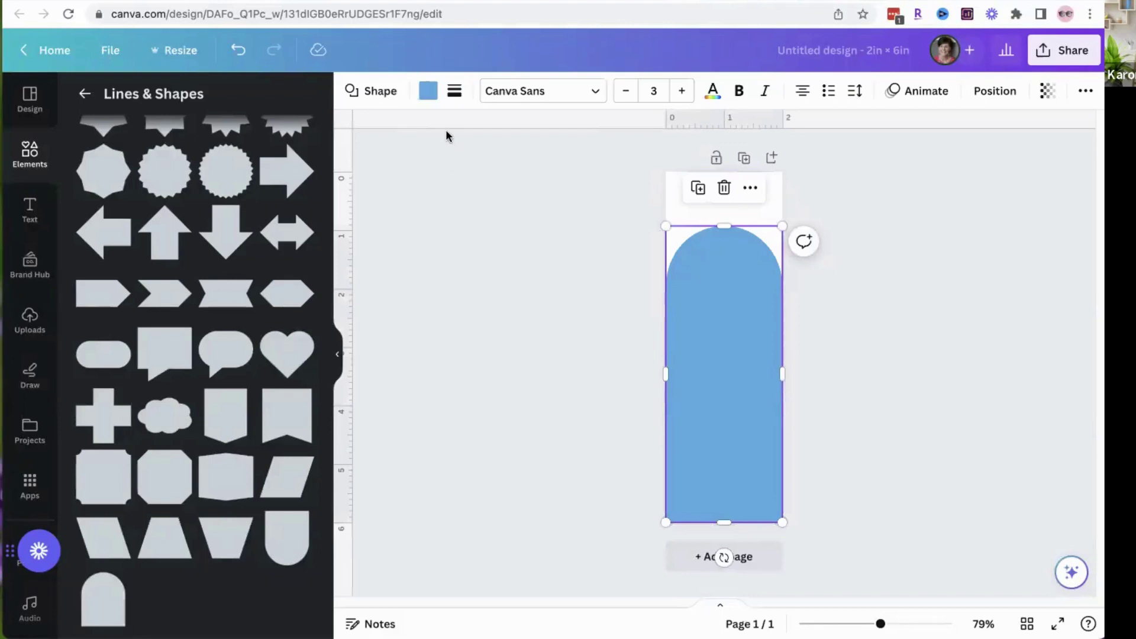
left_click(454, 91)
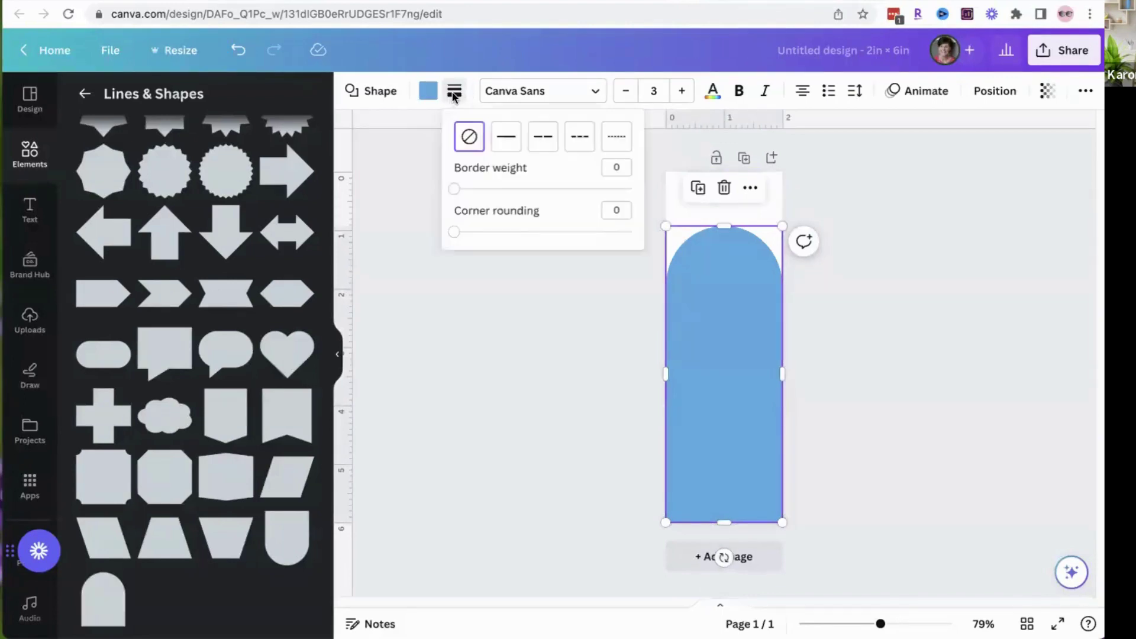
left_click(503, 140)
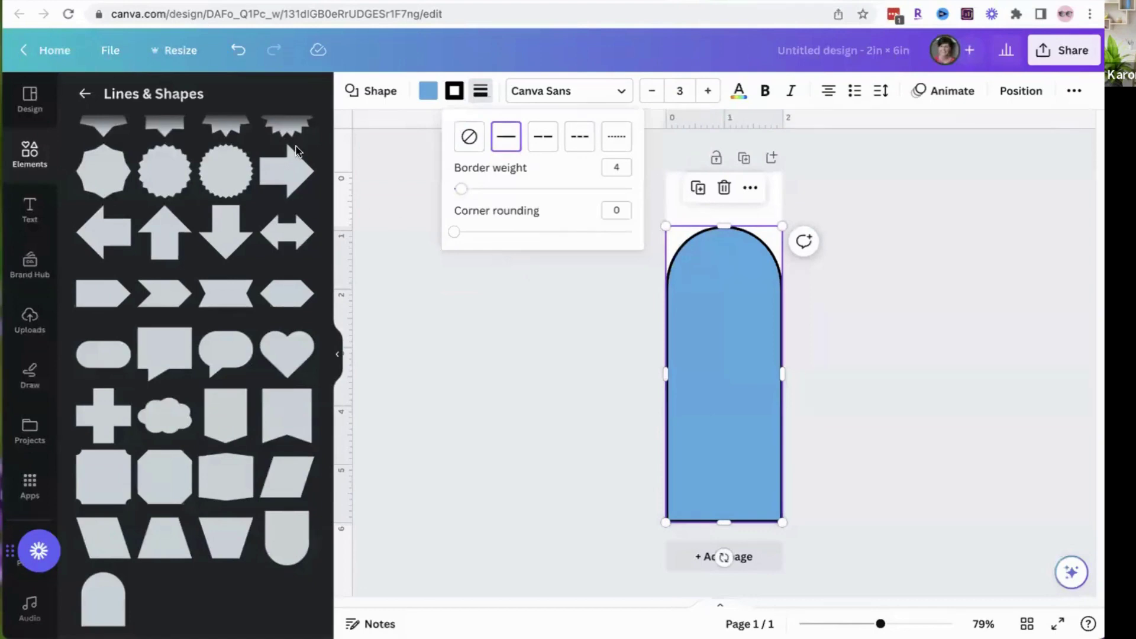
left_click(460, 191)
left_click_drag(461, 193, 456, 194)
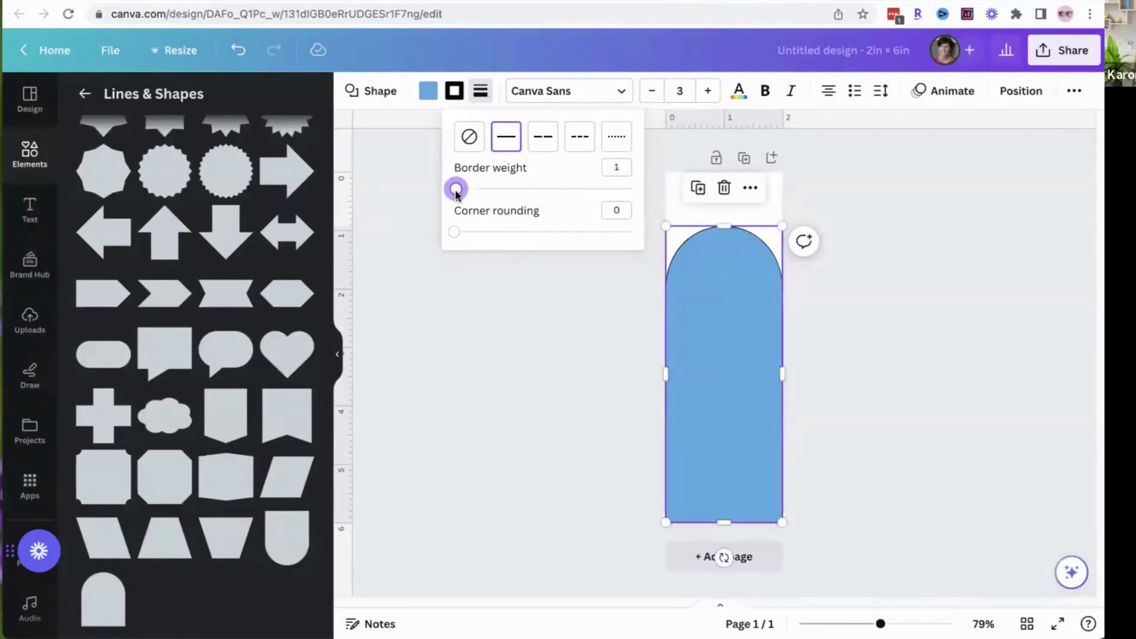
left_click(504, 321)
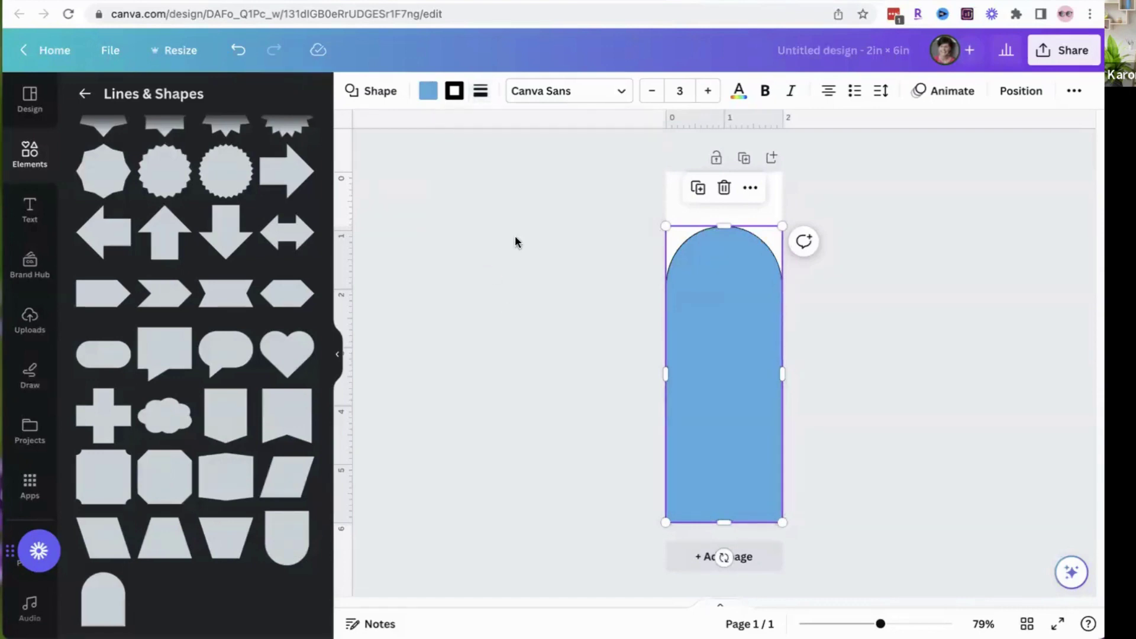
Step: Set the arch's border colour to black and its fill to no colour, leaving only the outline
left_click(454, 92)
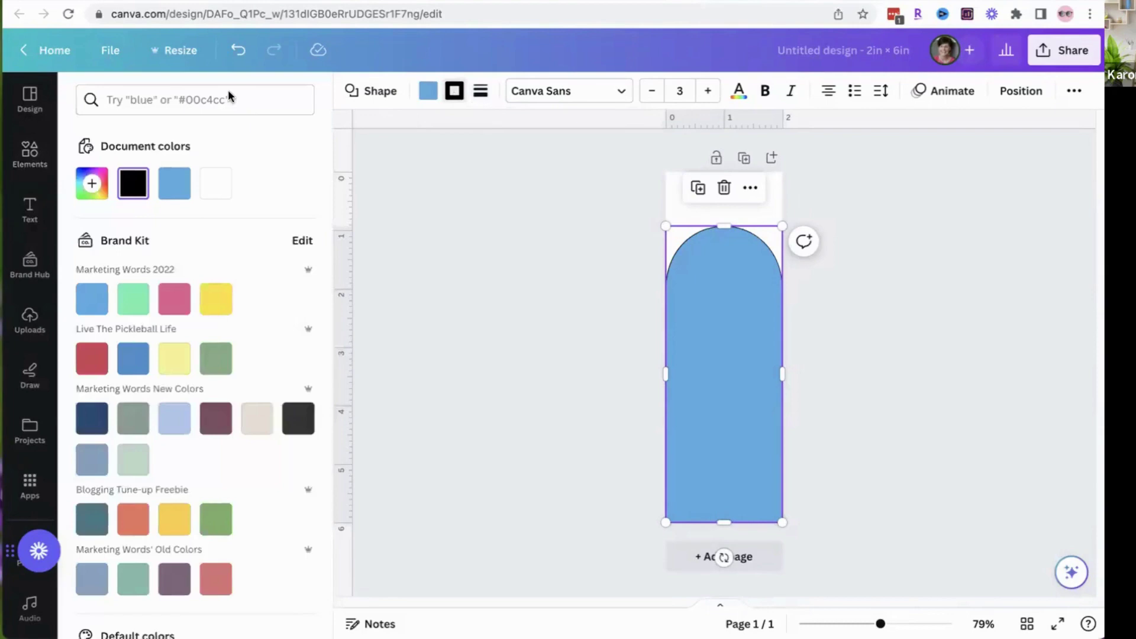
left_click(136, 184)
left_click(428, 98)
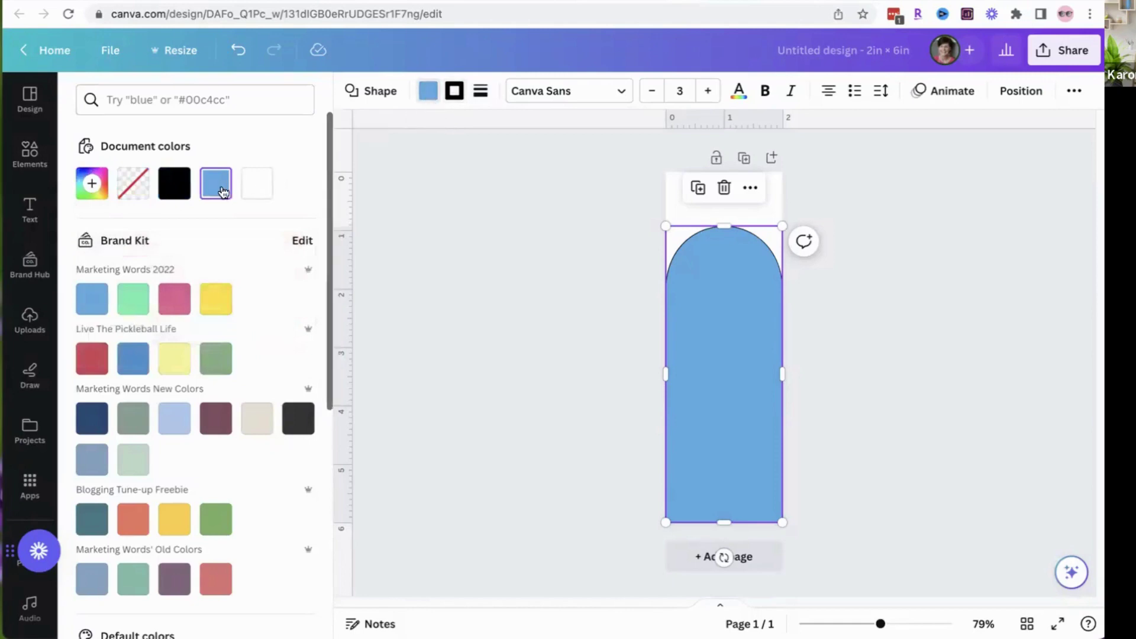
left_click(135, 190)
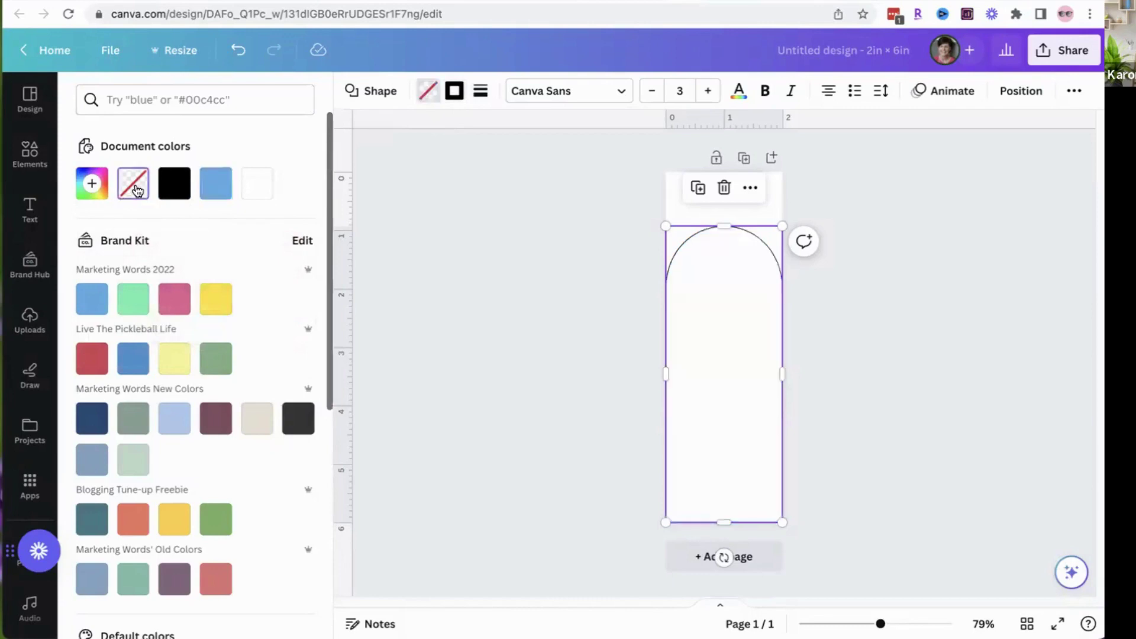
left_click(489, 442)
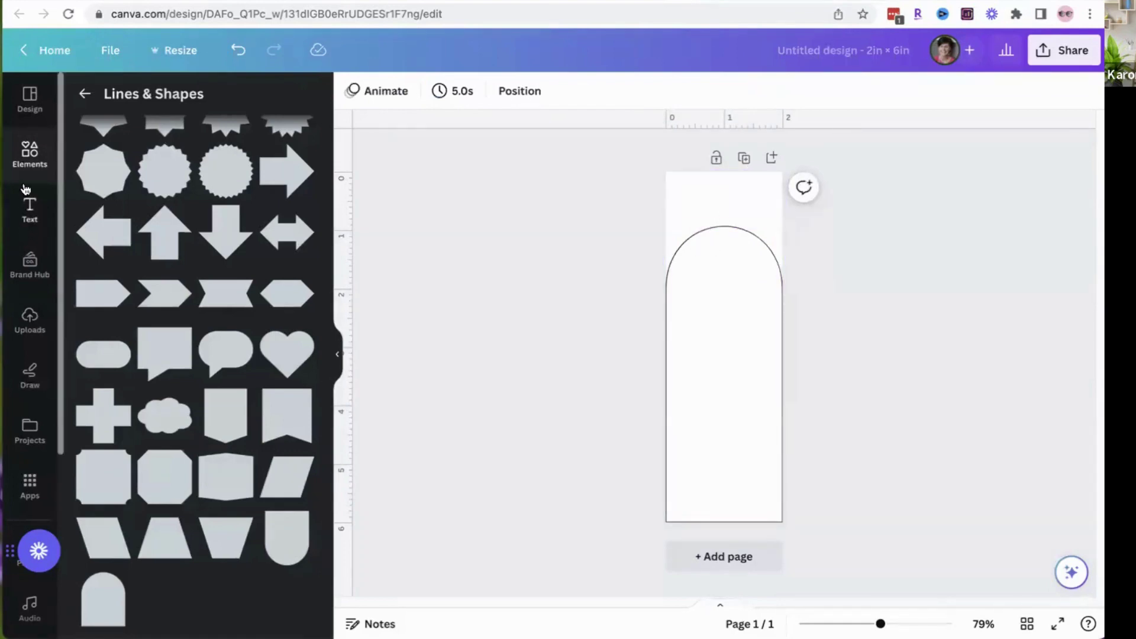
Step: Search the elements library for "kids bookmark"
left_click(31, 154)
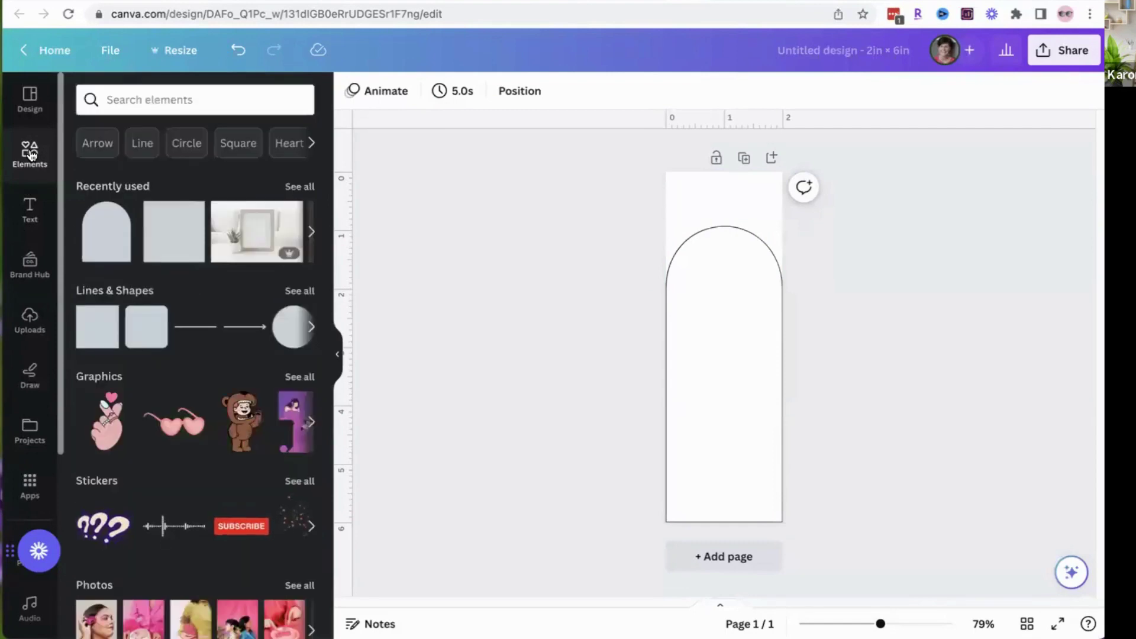
left_click(239, 101)
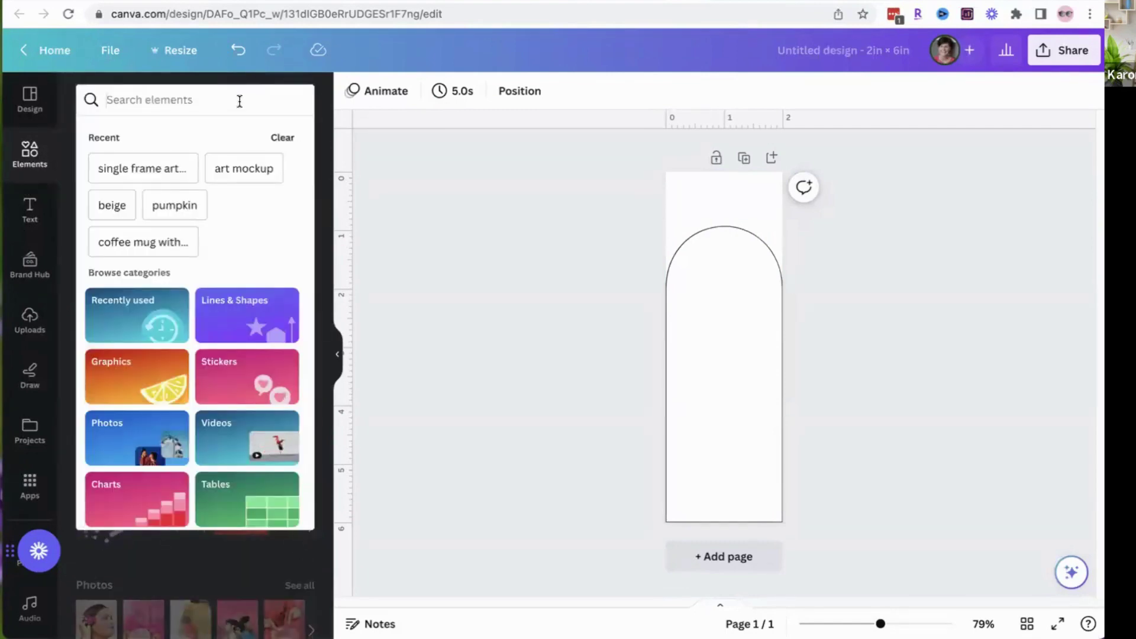
type("kids")
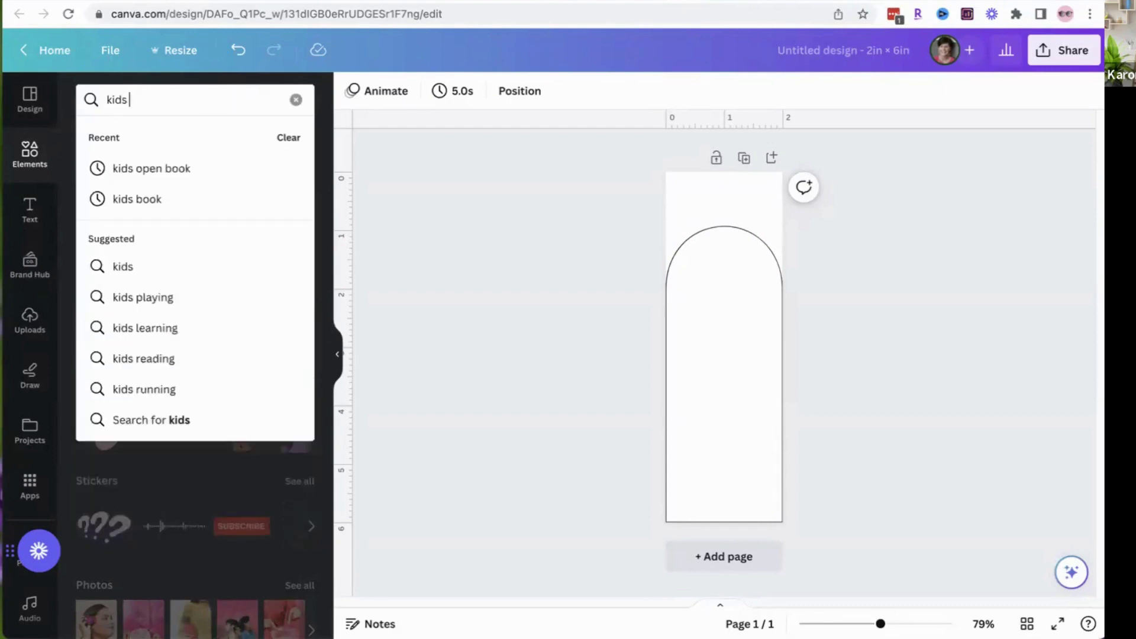
type(" bookmark")
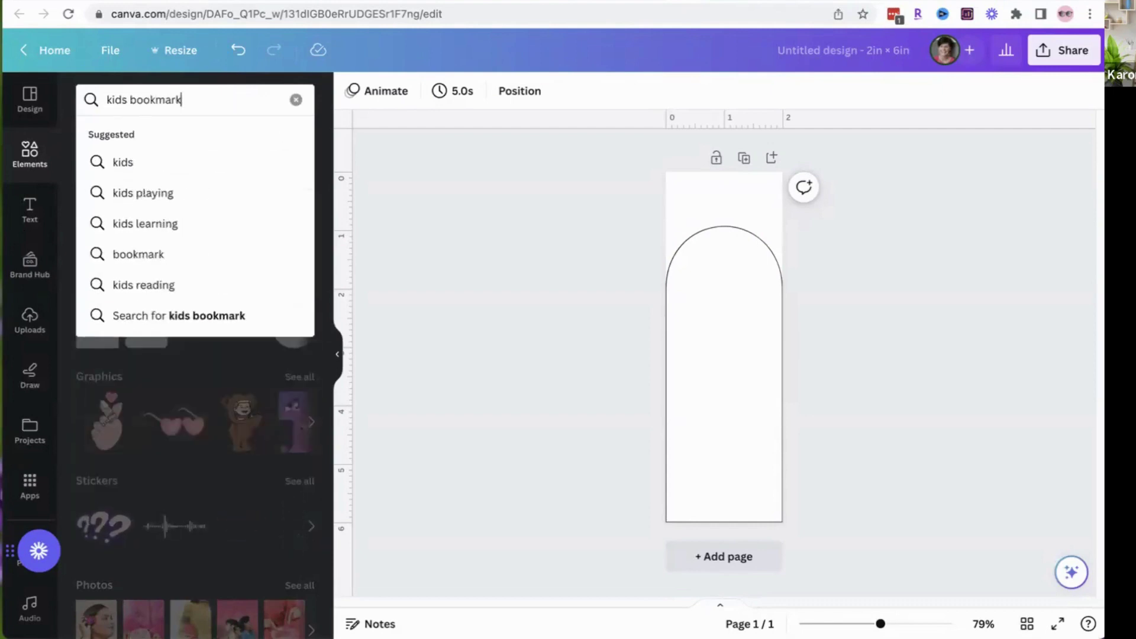
key("Return")
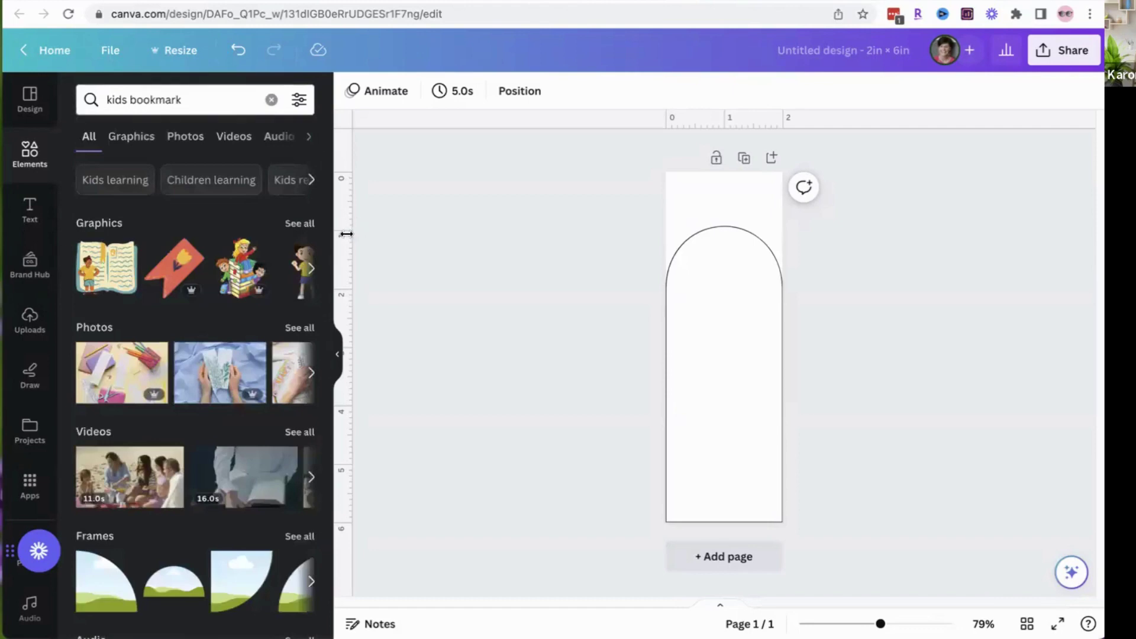
Step: Filter the kids bookmark element results to show only Free items
left_click(298, 100)
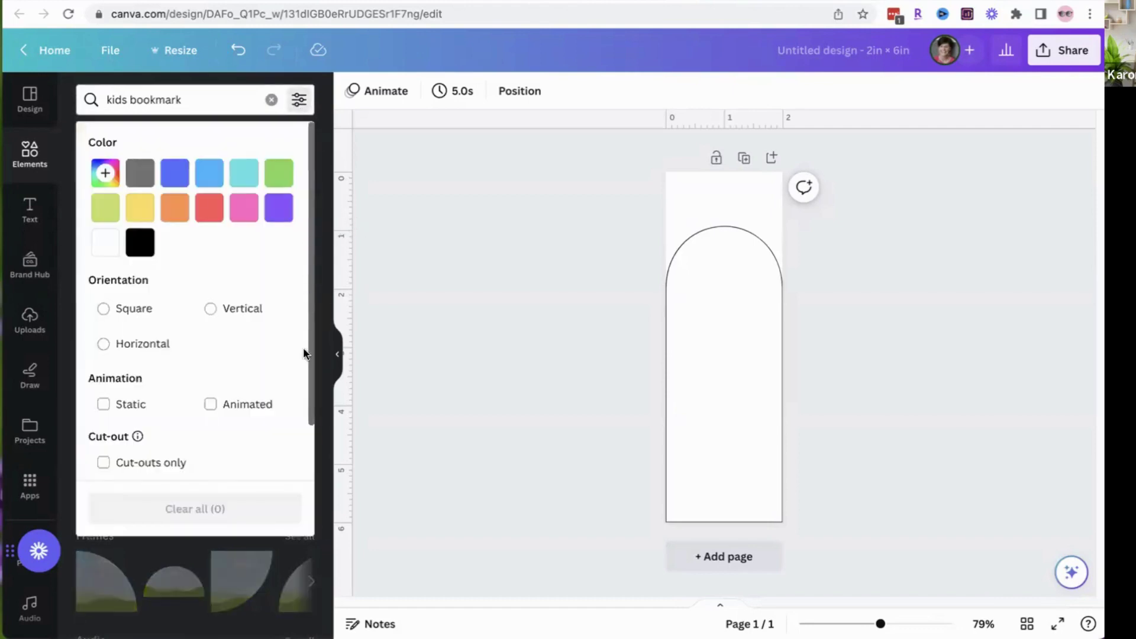
left_click_drag(309, 355, 314, 455)
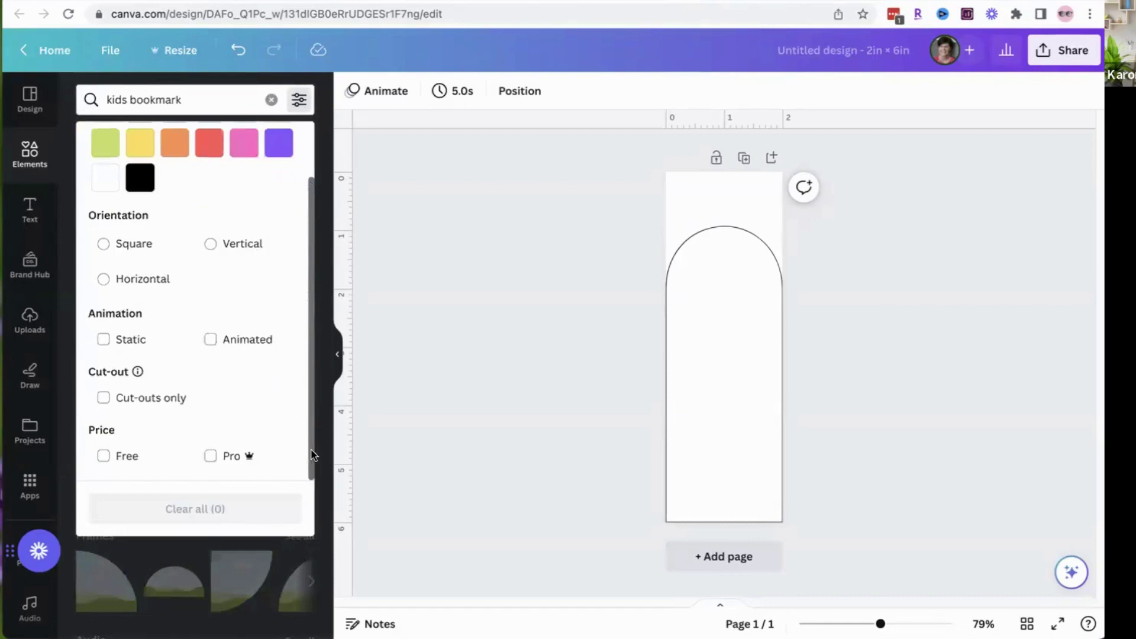
left_click(103, 457)
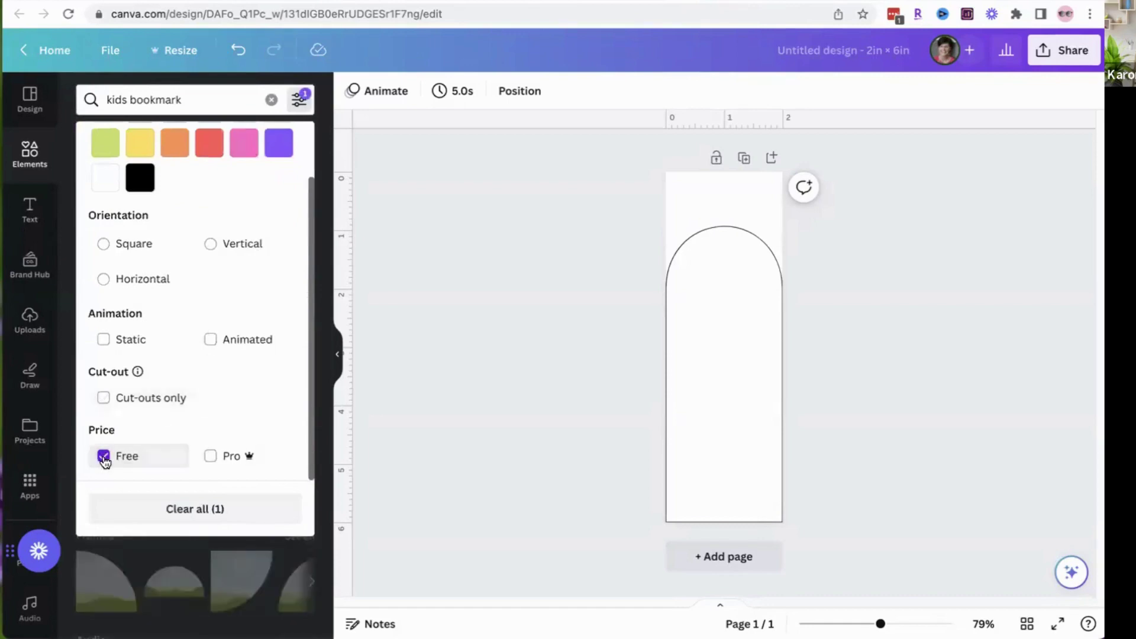
left_click(573, 461)
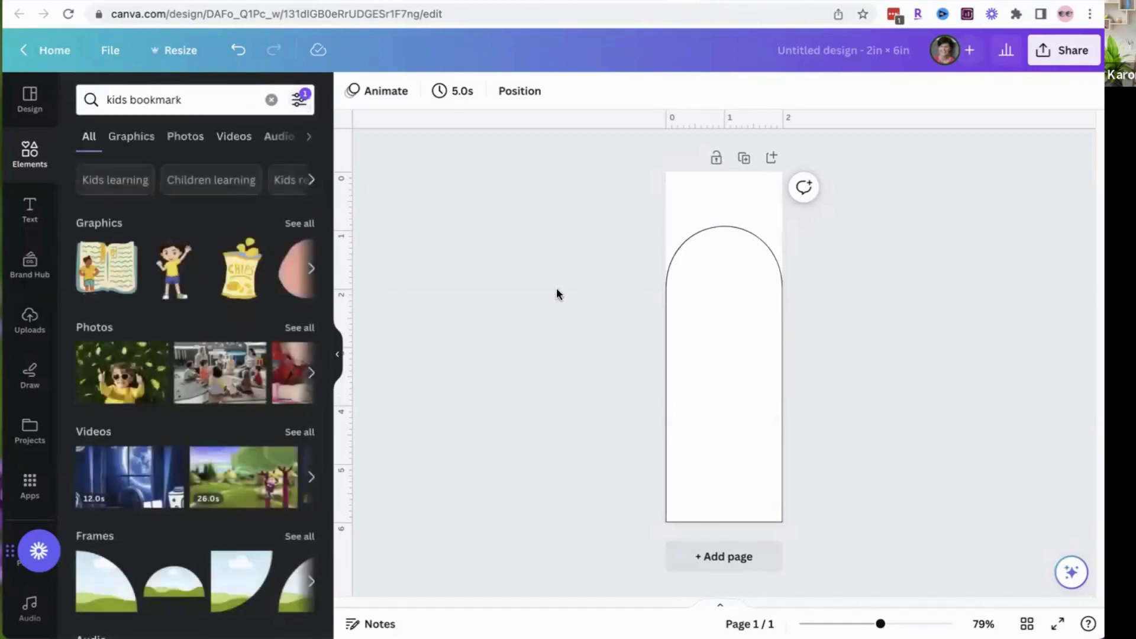
Step: Show all free graphics for the kids bookmark search and look through them for suitable artwork
left_click(298, 225)
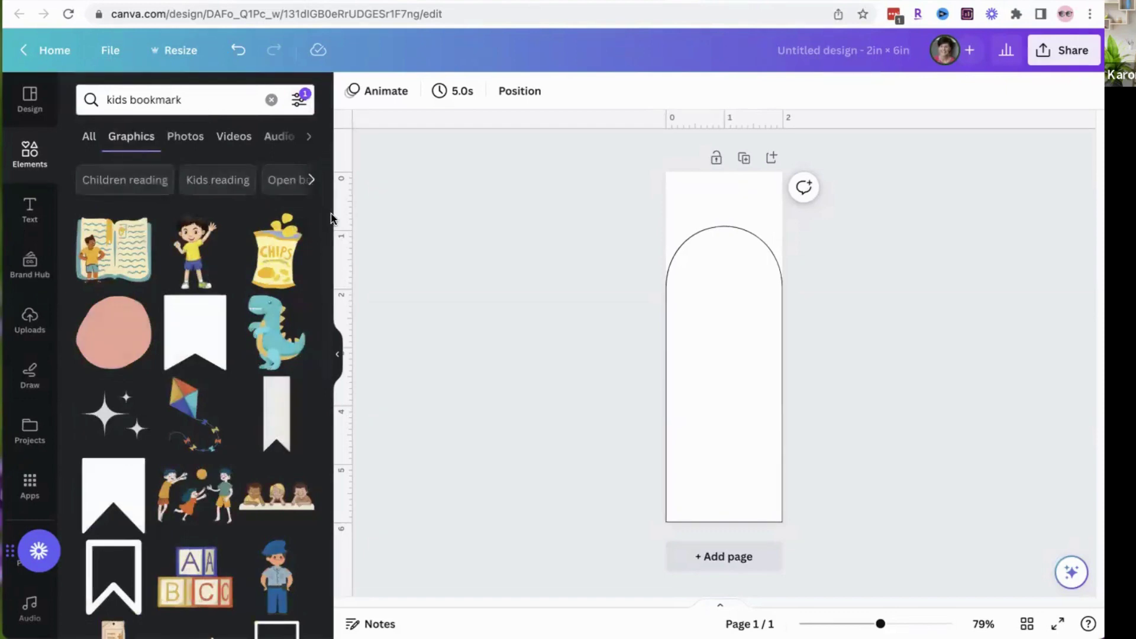
scroll(320, 353, "down", 6)
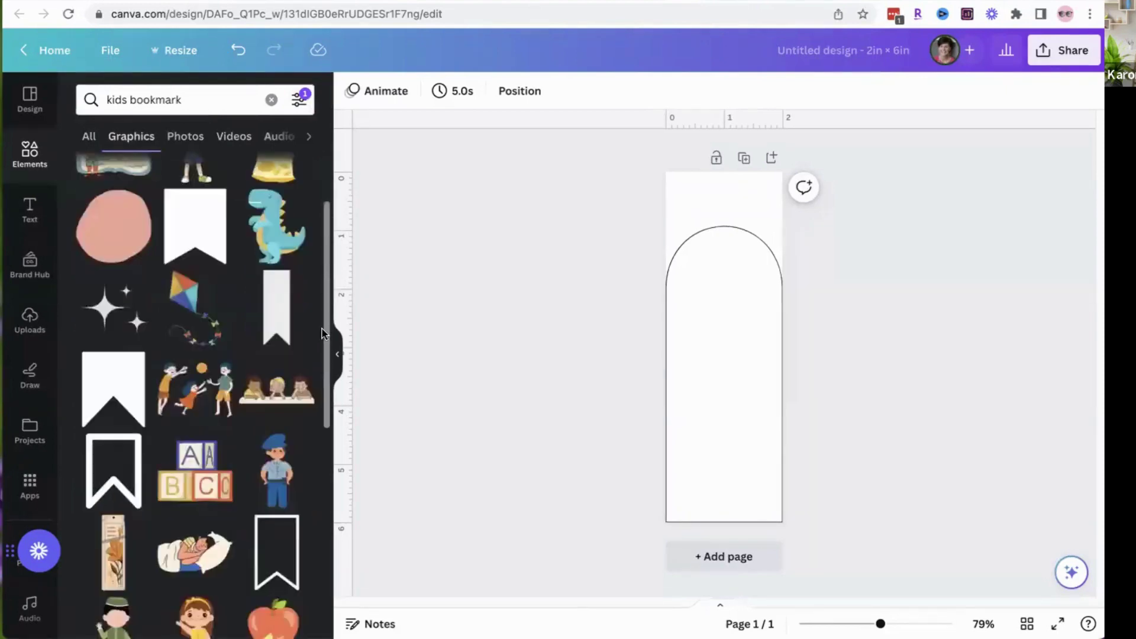
scroll(317, 405, "down", 3)
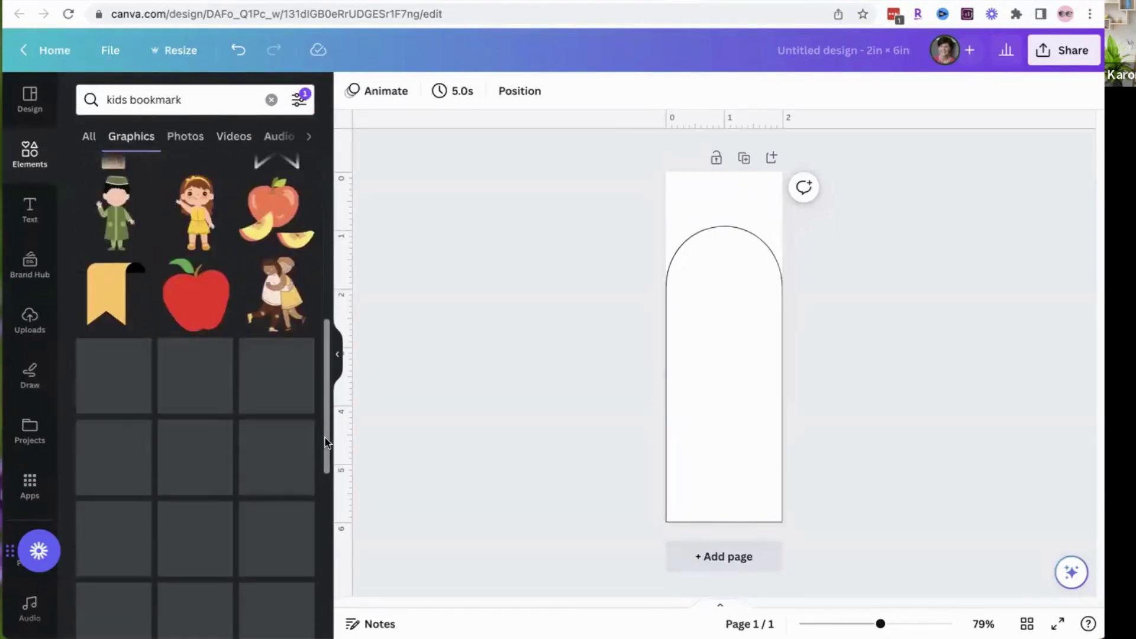
left_click_drag(326, 408, 324, 239)
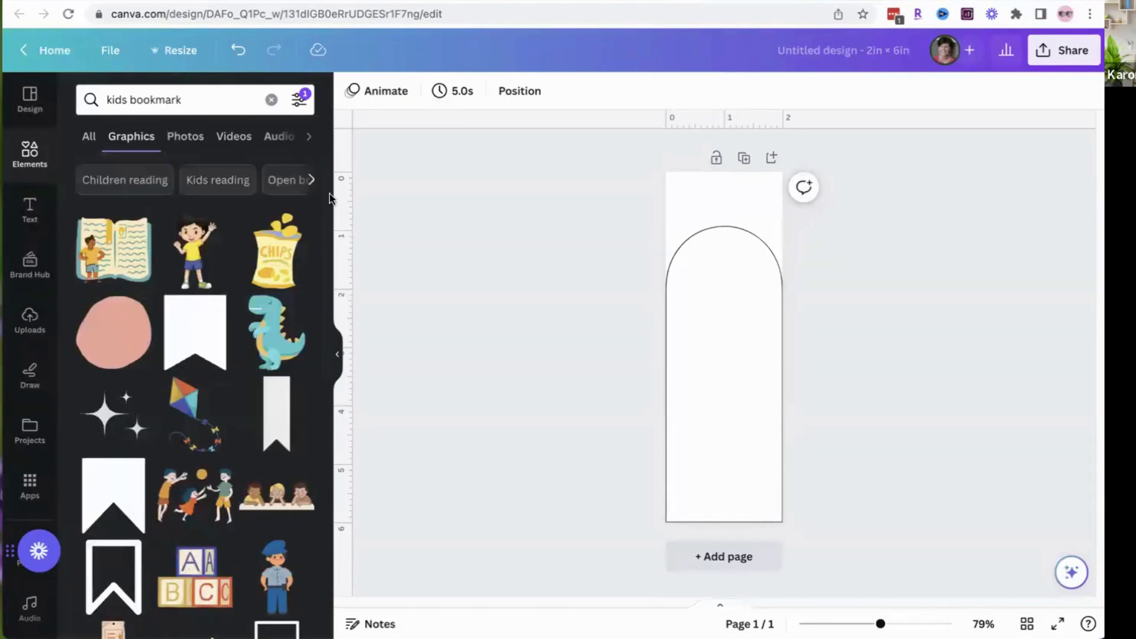
Step: Search the free graphics for "summer" and, in a second search, for "ocean"
key("super+a")
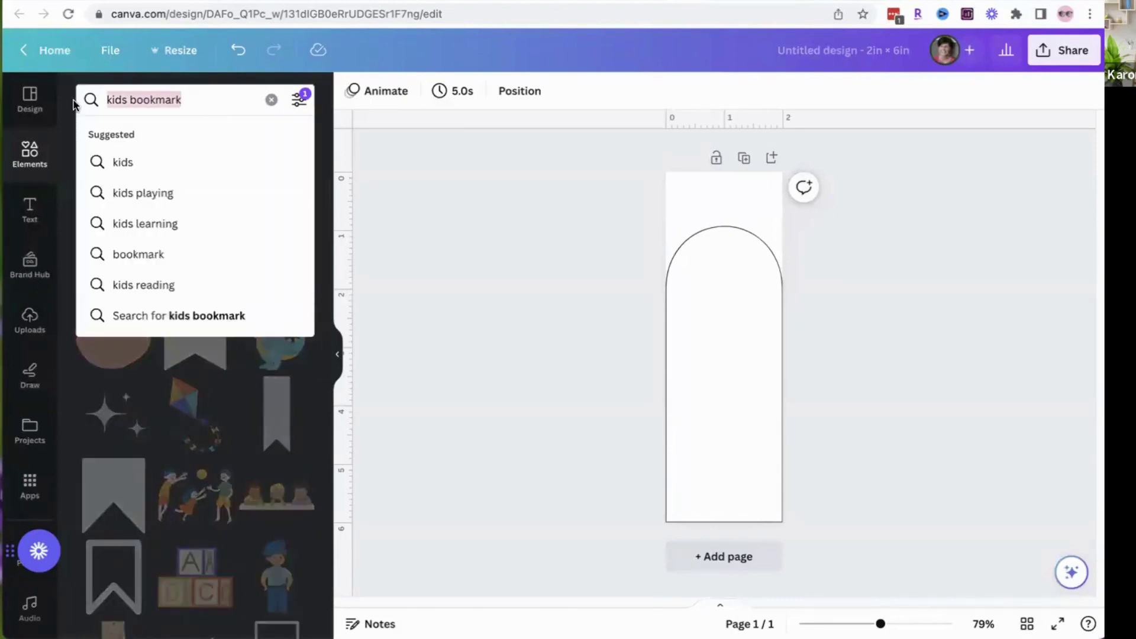
type("summer")
key("Return")
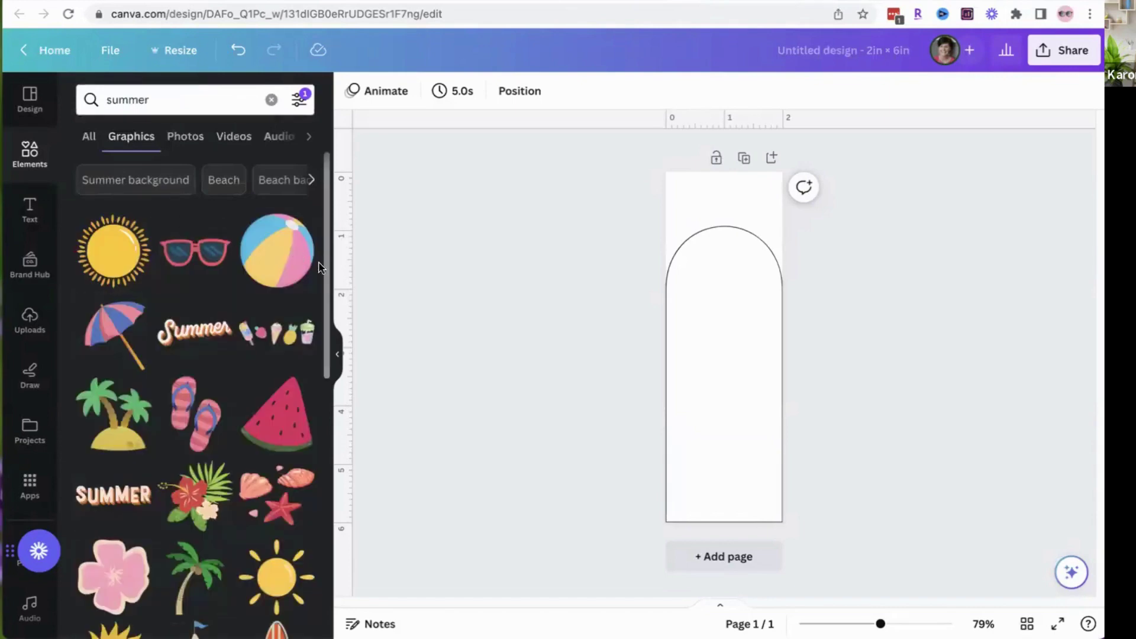
left_click(96, 100)
key("super+a")
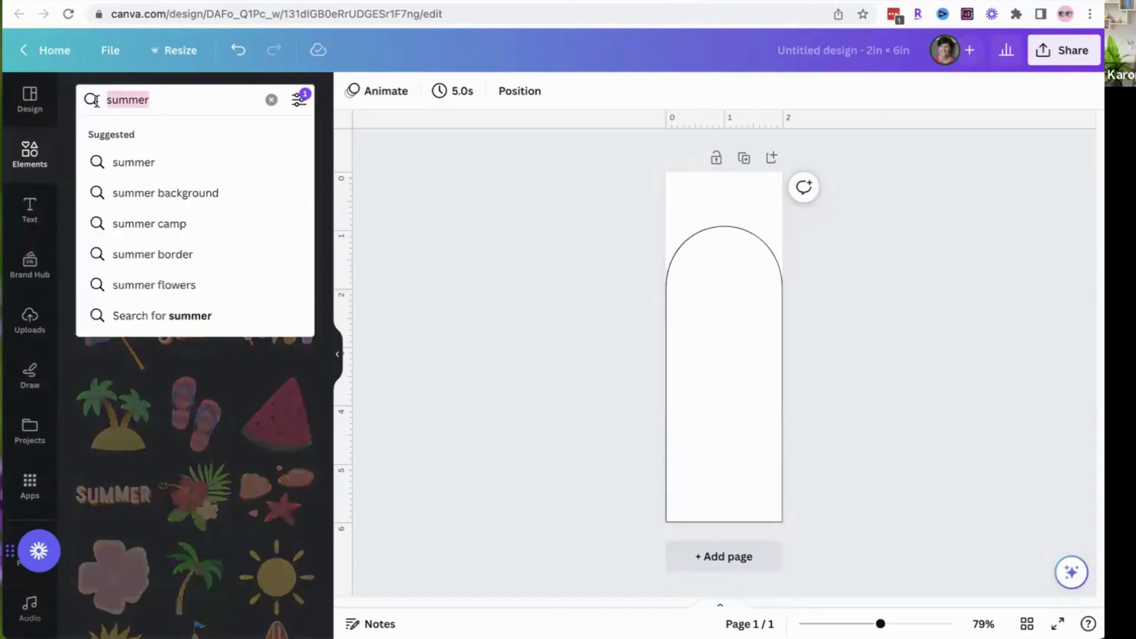
type("ocean")
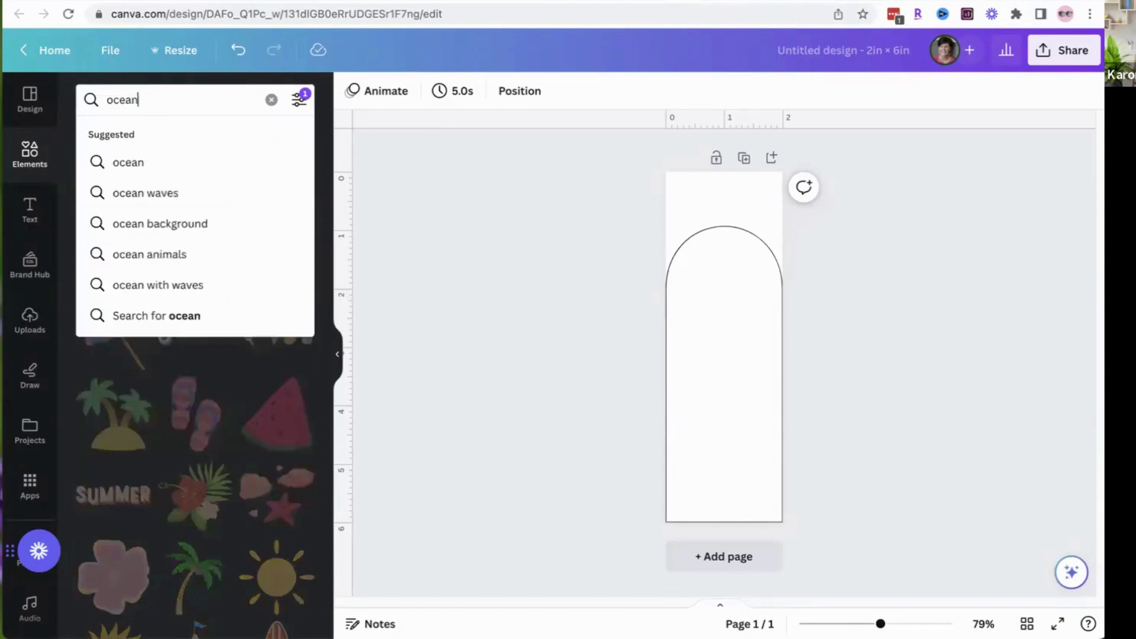
key("Return")
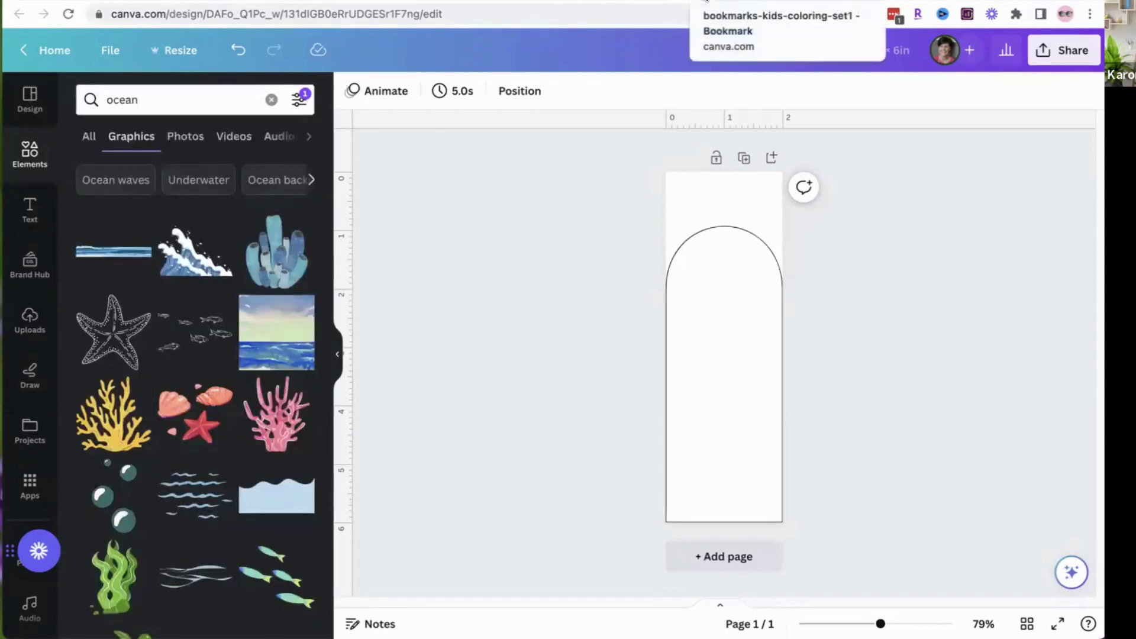
Step: Switch to the bookmarks-kids-coloring-set1 design and search its bookmark templates for "kids bookmark"
left_click(706, 1)
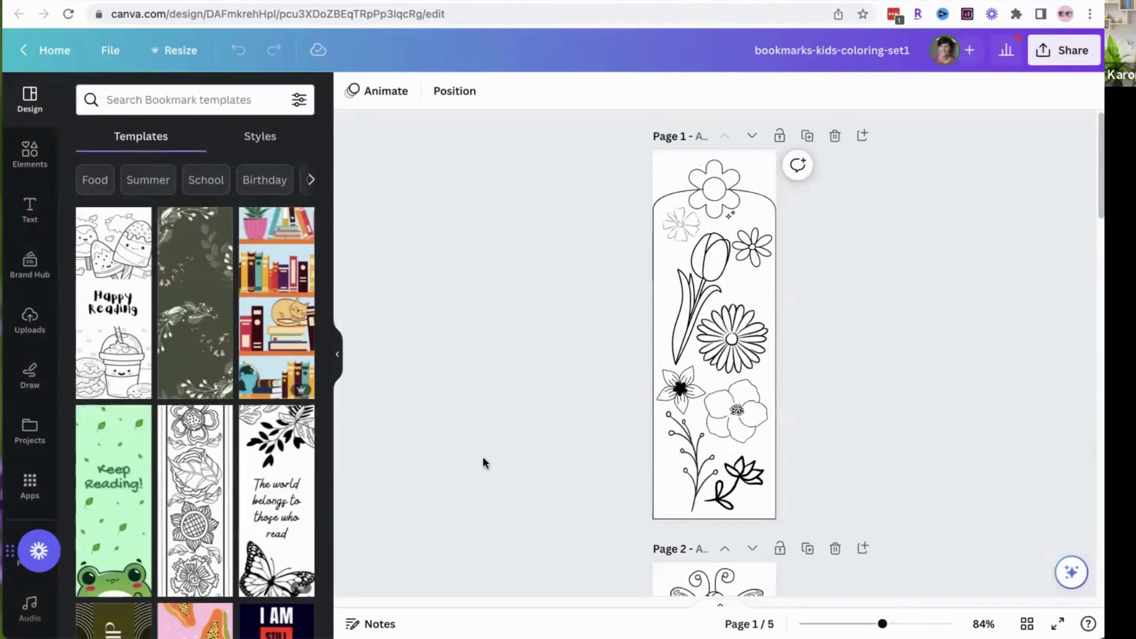
left_click(220, 99)
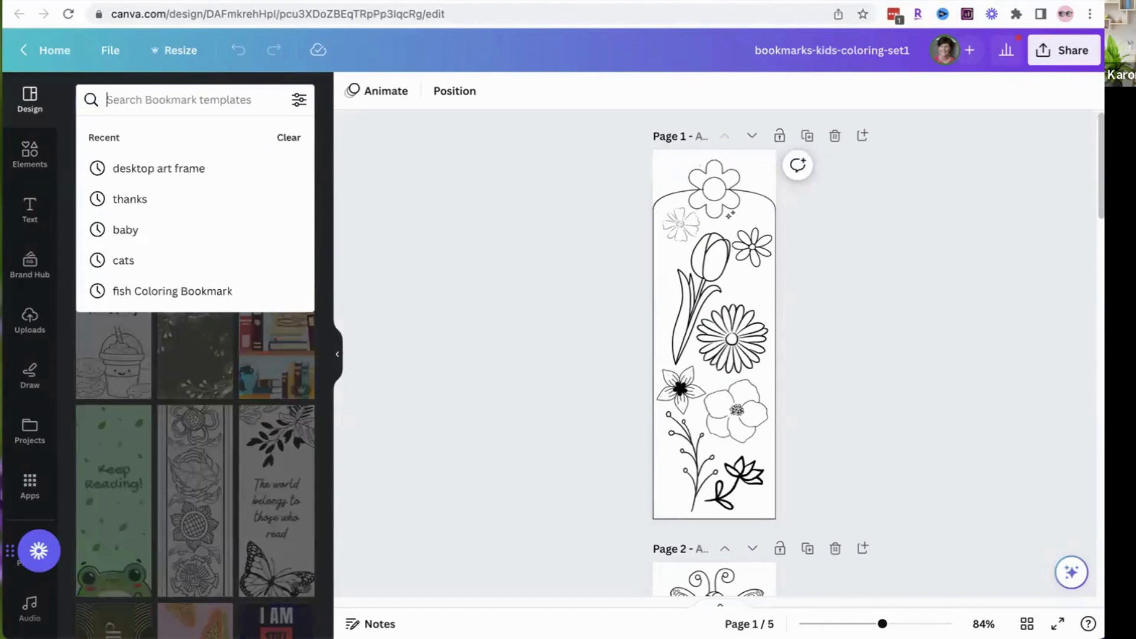
type("kids bookmark")
key("Return")
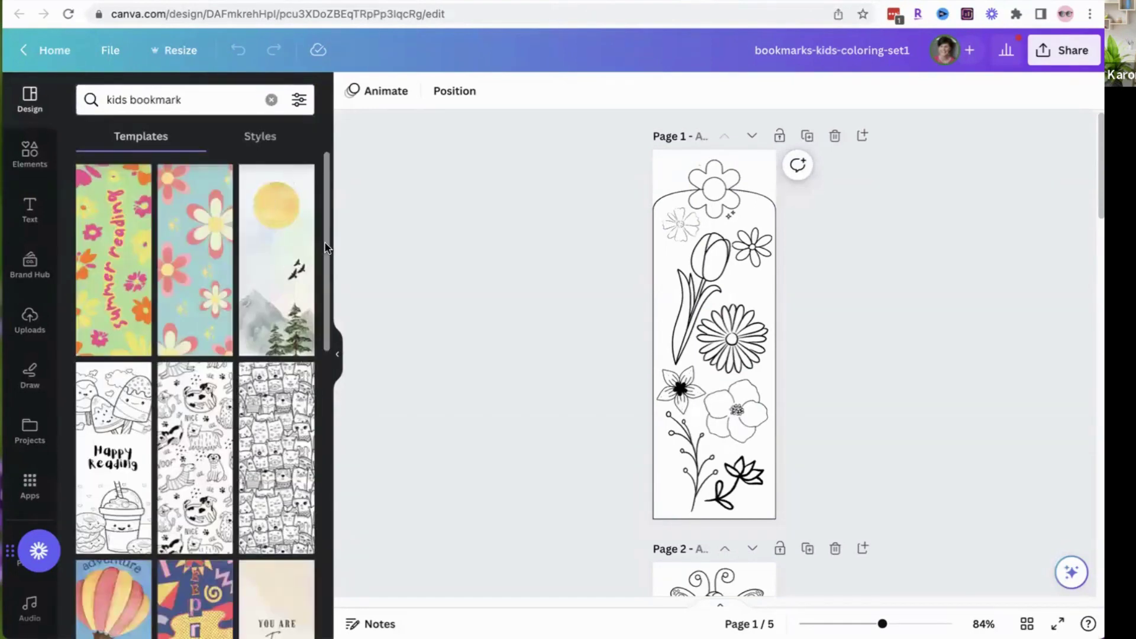
Step: Return to the untitled 2in × 6in design and look through the "kids bookmark" templates for colouring designs
left_click(679, 1)
scroll(320, 433, "down", 8)
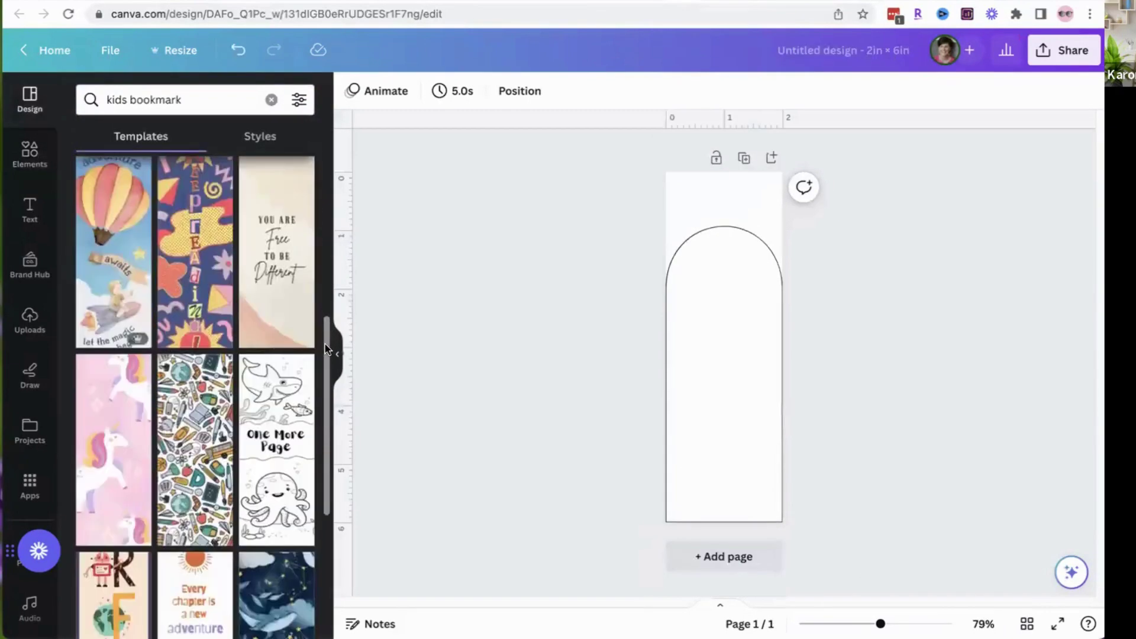
scroll(320, 434, "down", 9)
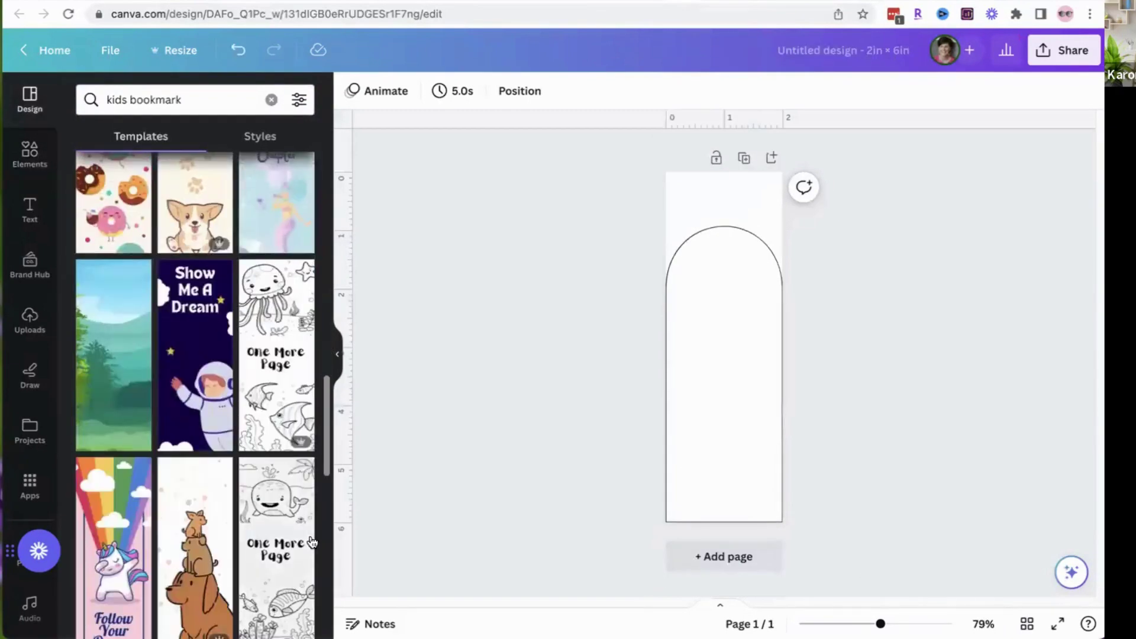
scroll(325, 480, "down", 7)
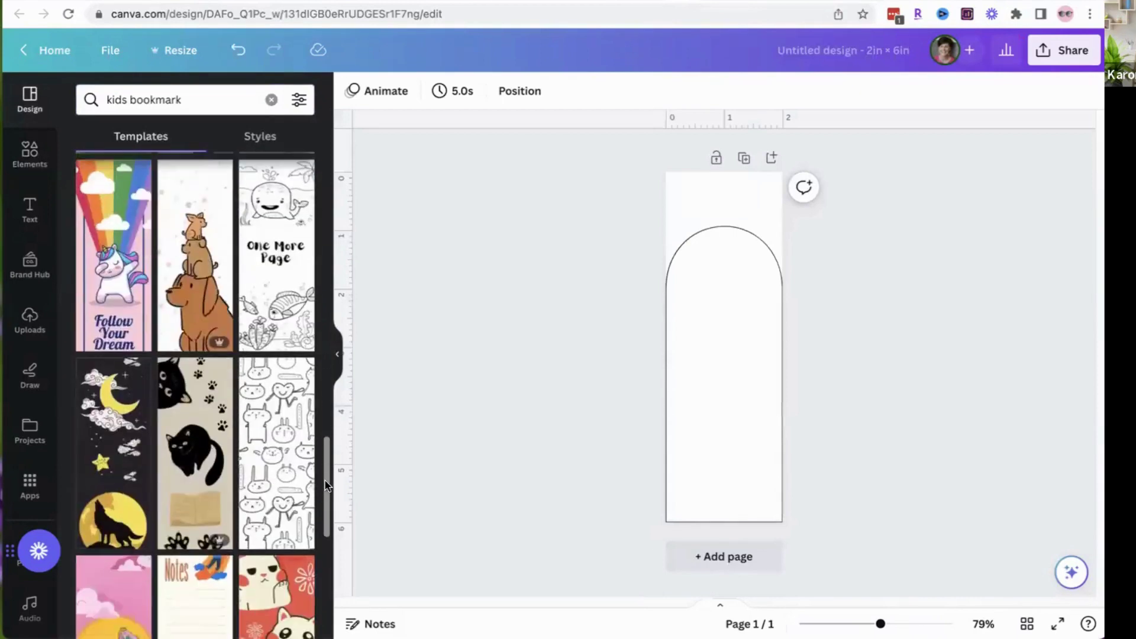
Step: Apply the "One More Page" page of the Black and White Illustrated Sea Animals Coloring Bookmark template to the design
left_click_drag(322, 512, 334, 286)
scroll(325, 424, "down", 5)
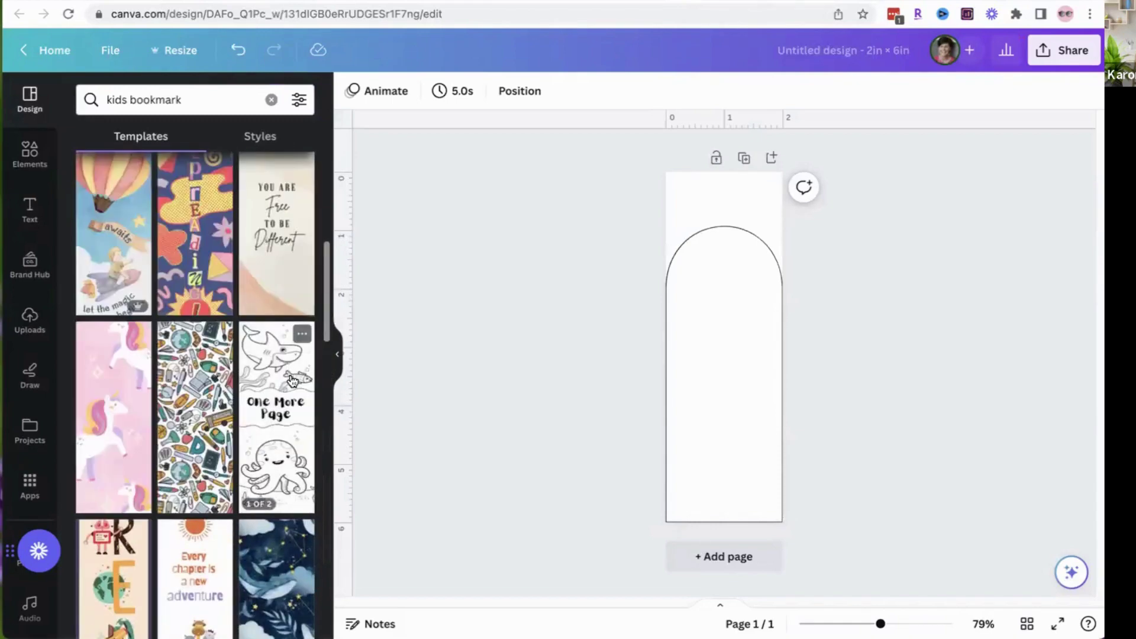
left_click(292, 379)
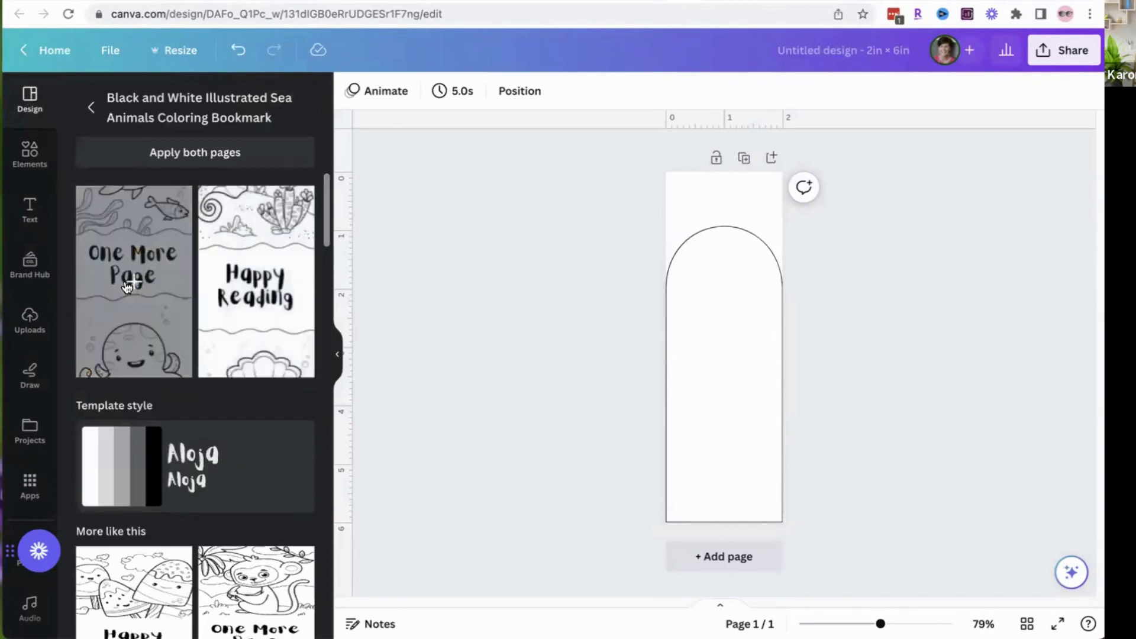
left_click_drag(127, 288, 769, 245)
Step: Shift the "One More Page" text slightly, move the octopus artwork sideways and delete that artwork
left_click(720, 349)
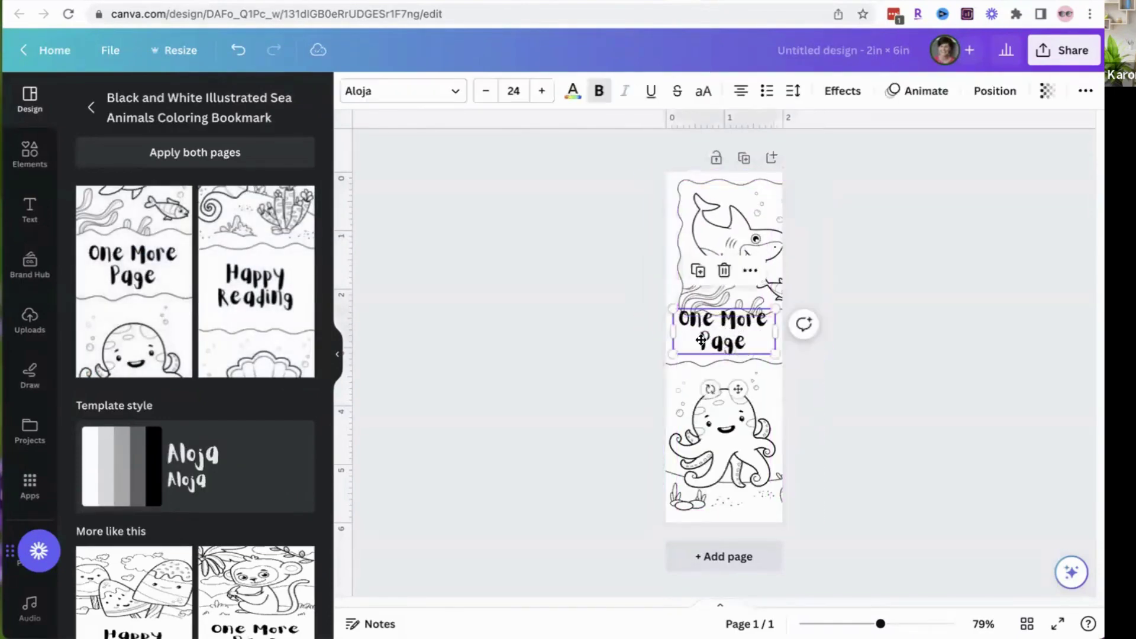
left_click_drag(720, 349, 729, 335)
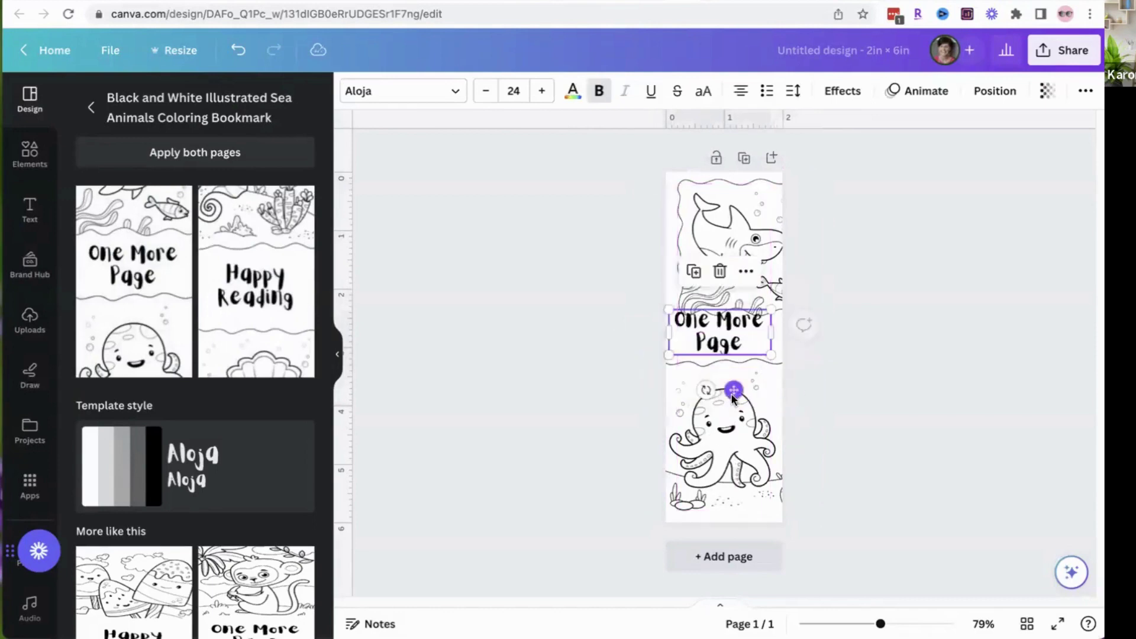
left_click_drag(710, 437, 701, 439)
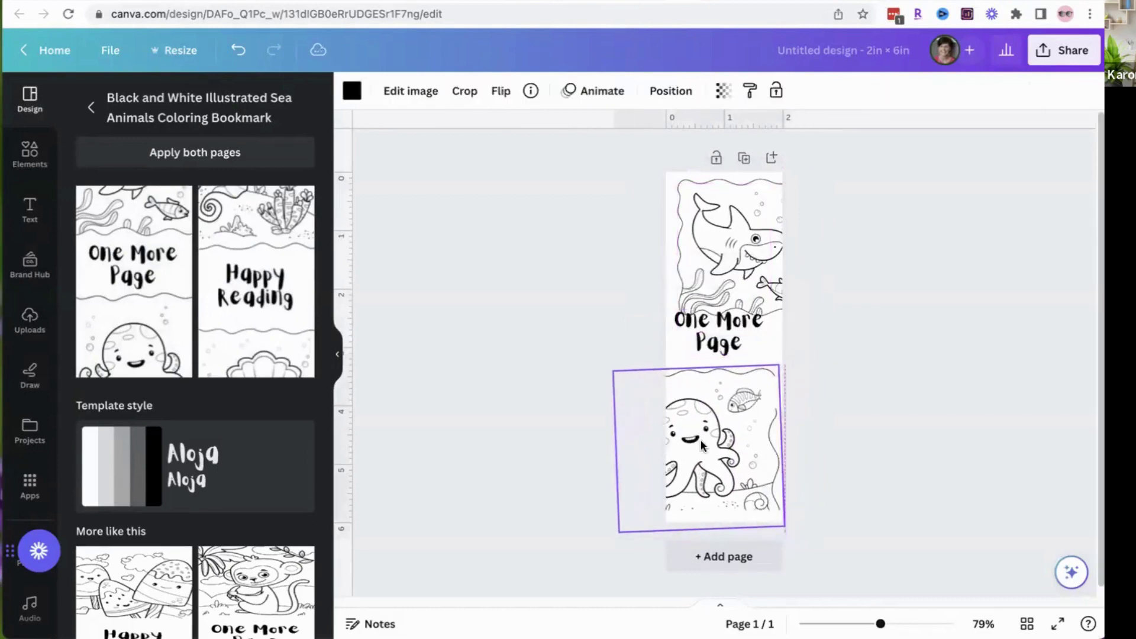
key("Delete")
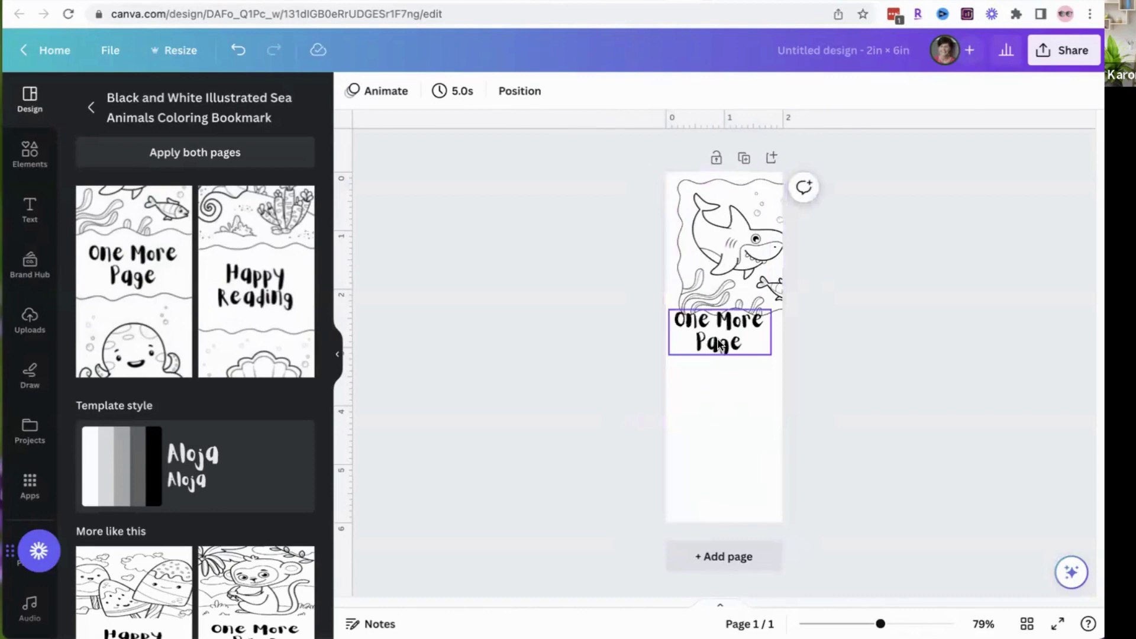
Step: Undo the artwork and text edits and the applied sea animals template to restore the outlined arch
left_click(237, 51)
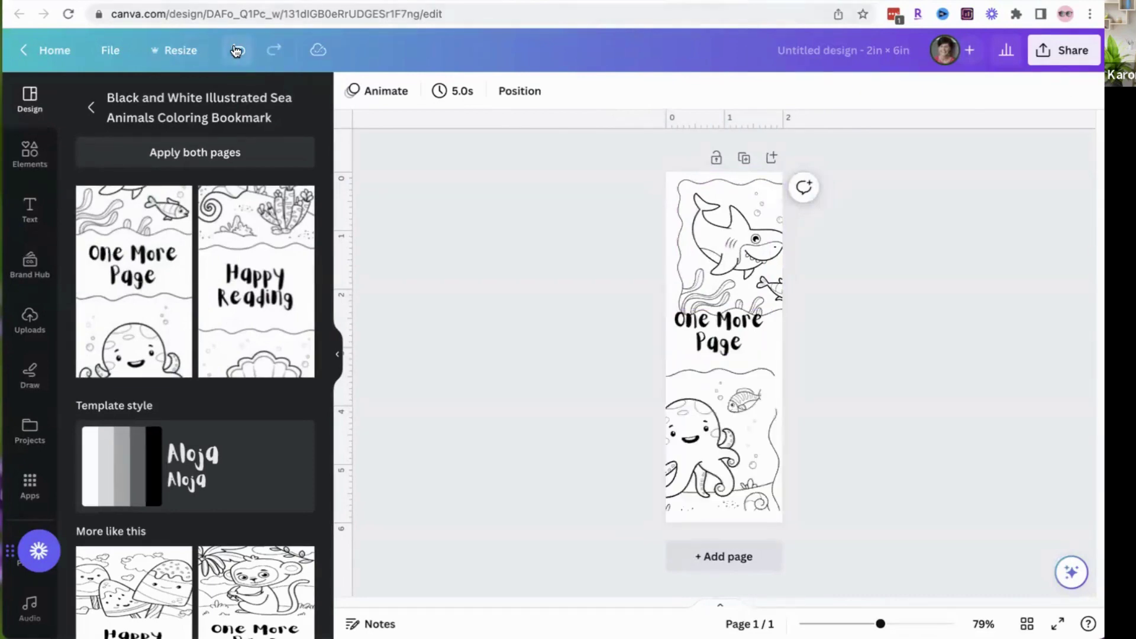
left_click(236, 51)
left_click(236, 51)
left_click(236, 51)
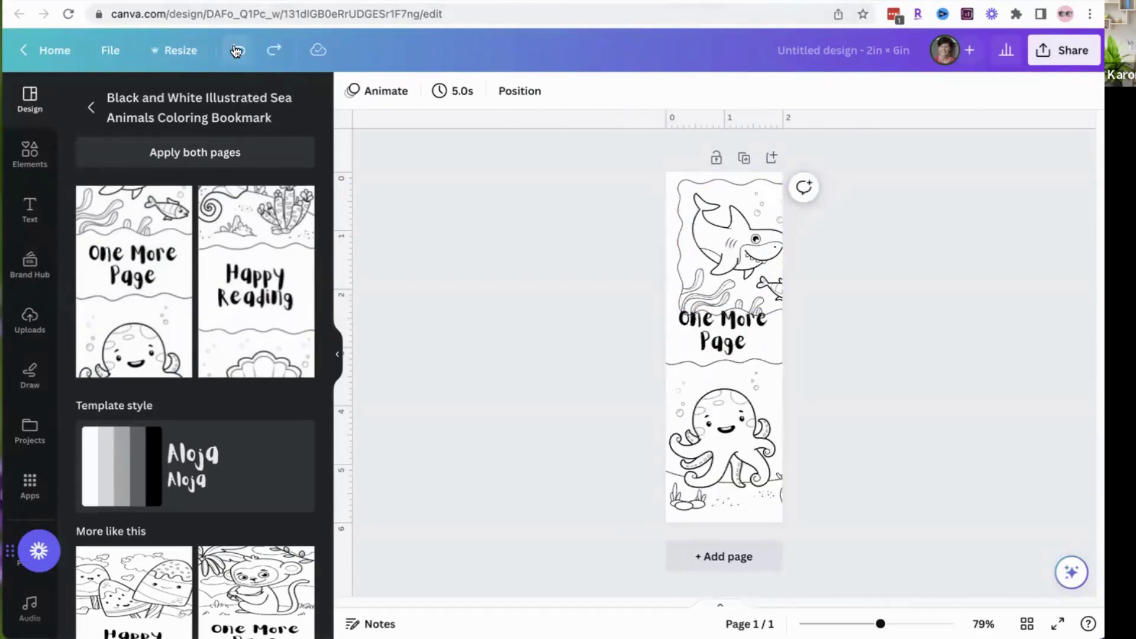
left_click(237, 51)
left_click(236, 51)
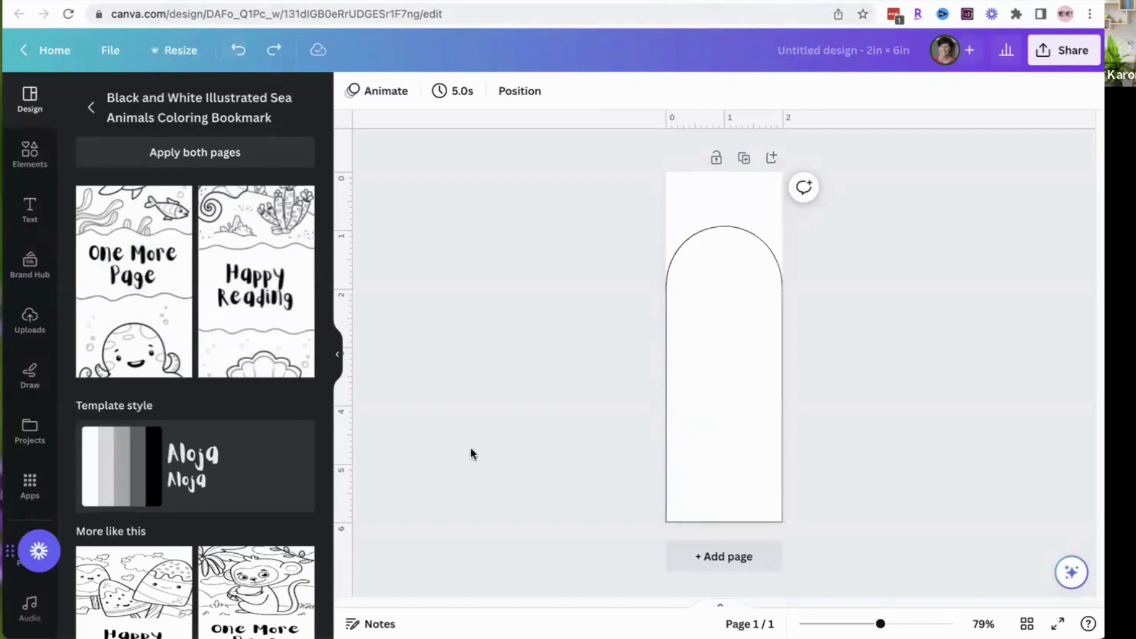
Step: Leave the template details and search the elements library for "flower outline"
left_click(90, 108)
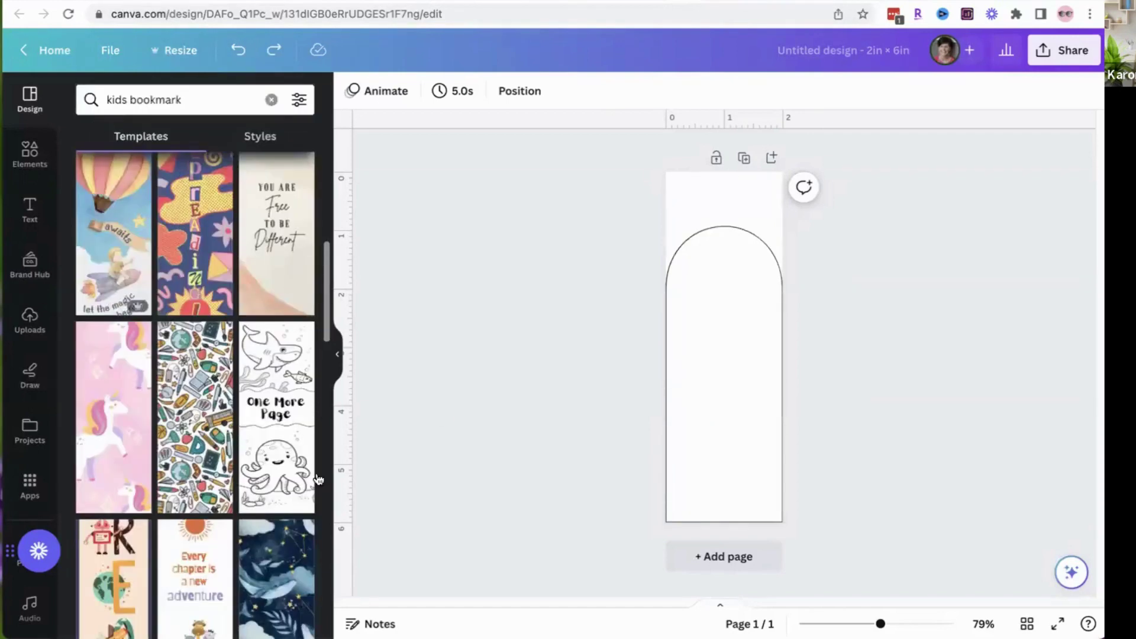
left_click(30, 155)
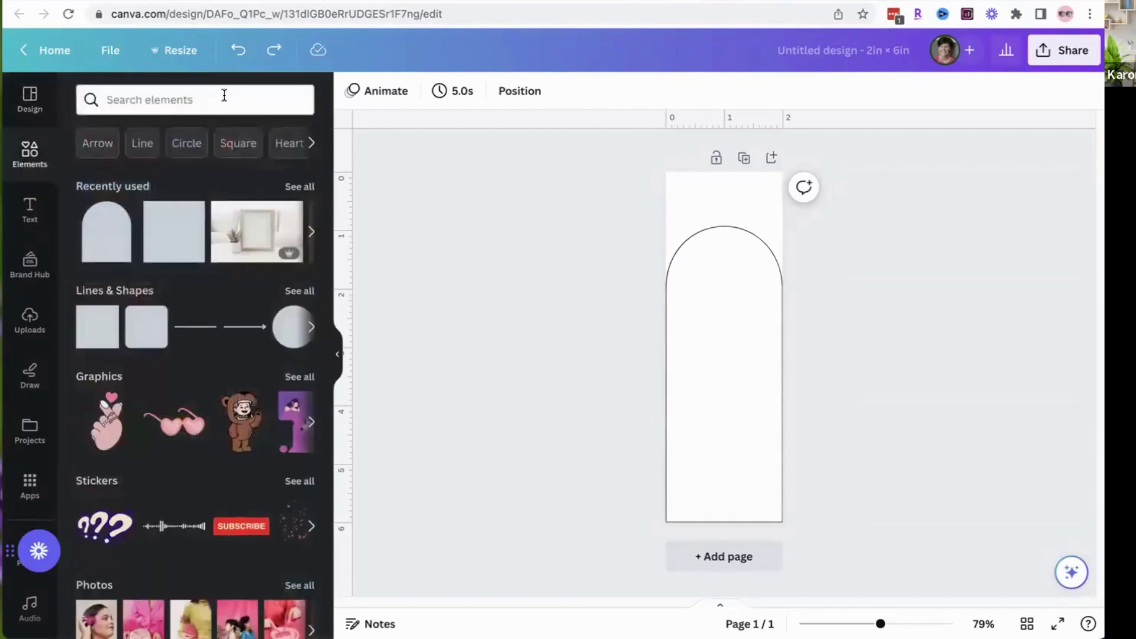
left_click(225, 95)
type("fo")
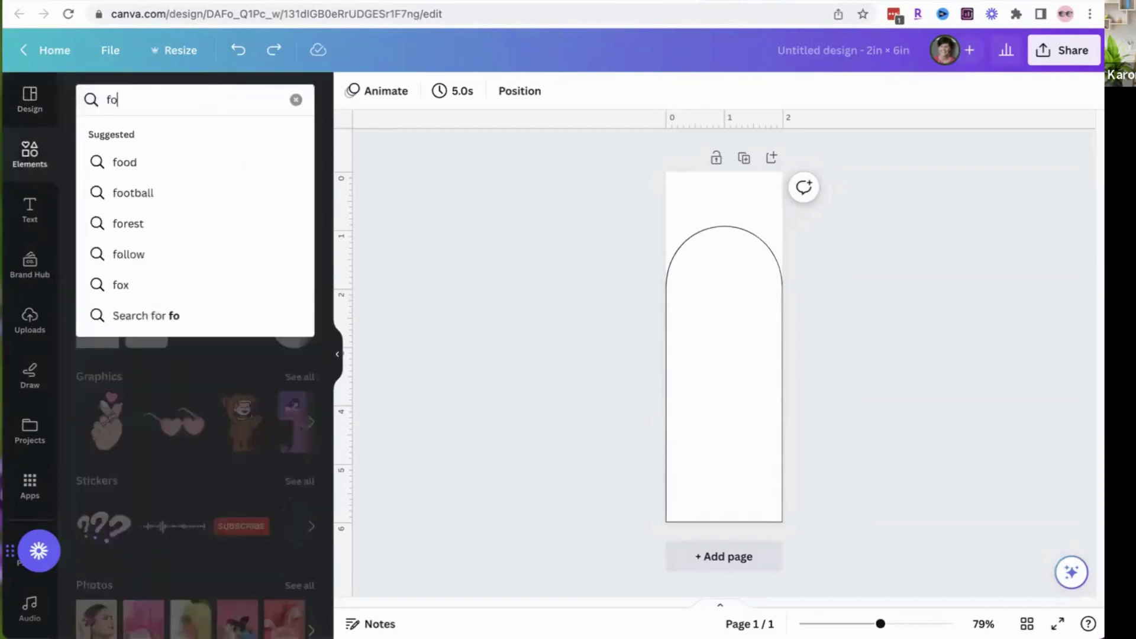
key("BackSpace")
type("lower")
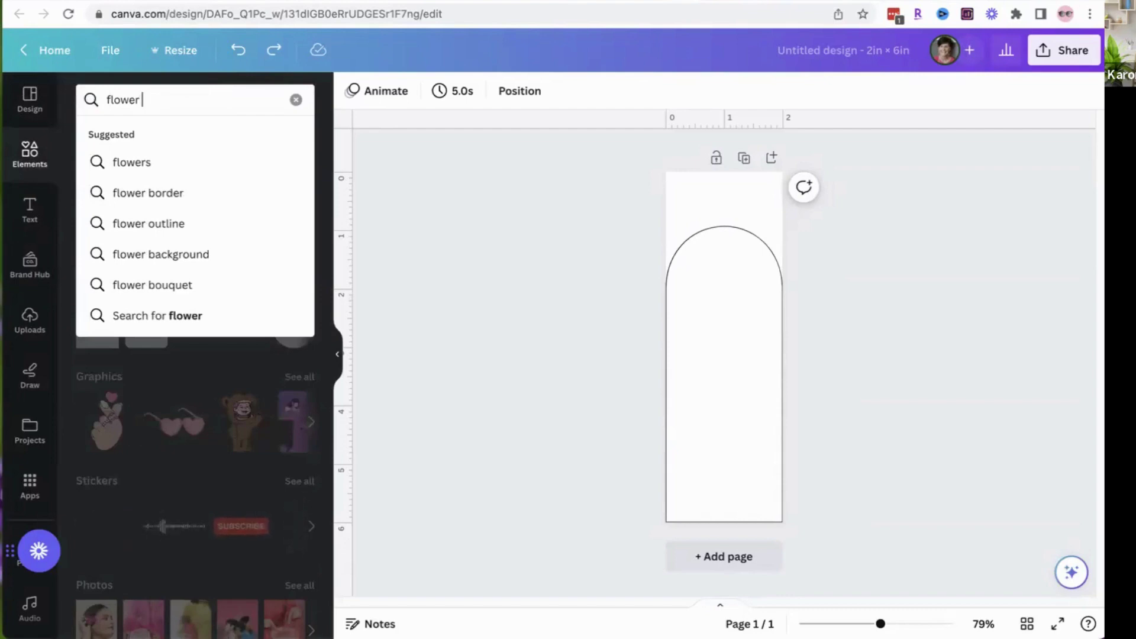
left_click(166, 224)
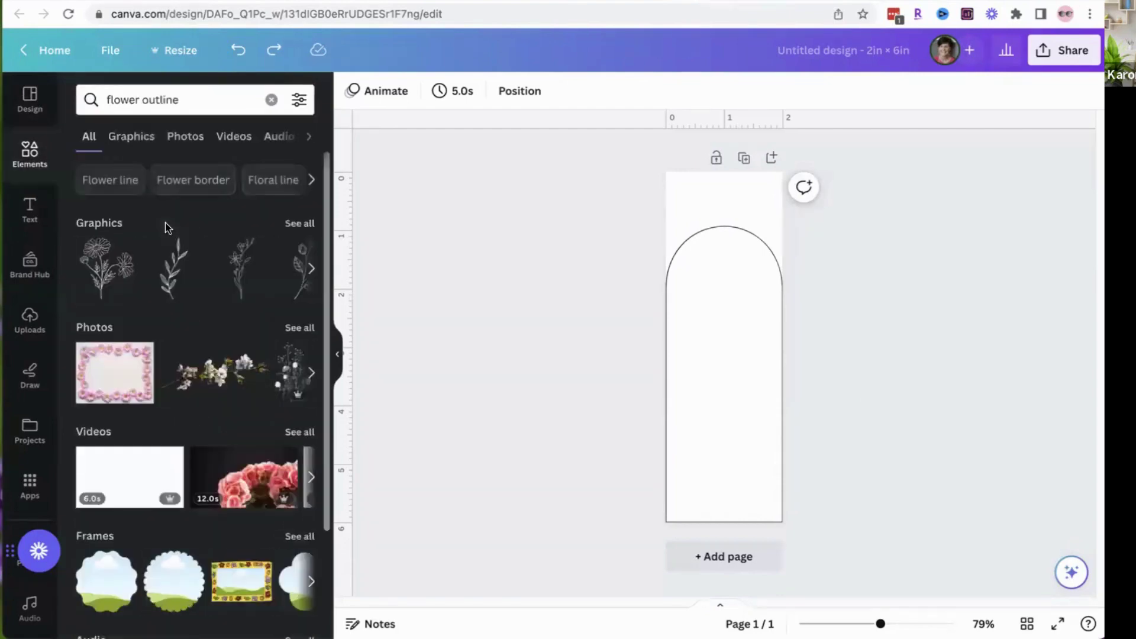
Step: Show all flower outline graphics and filter them to Free items only
left_click(299, 224)
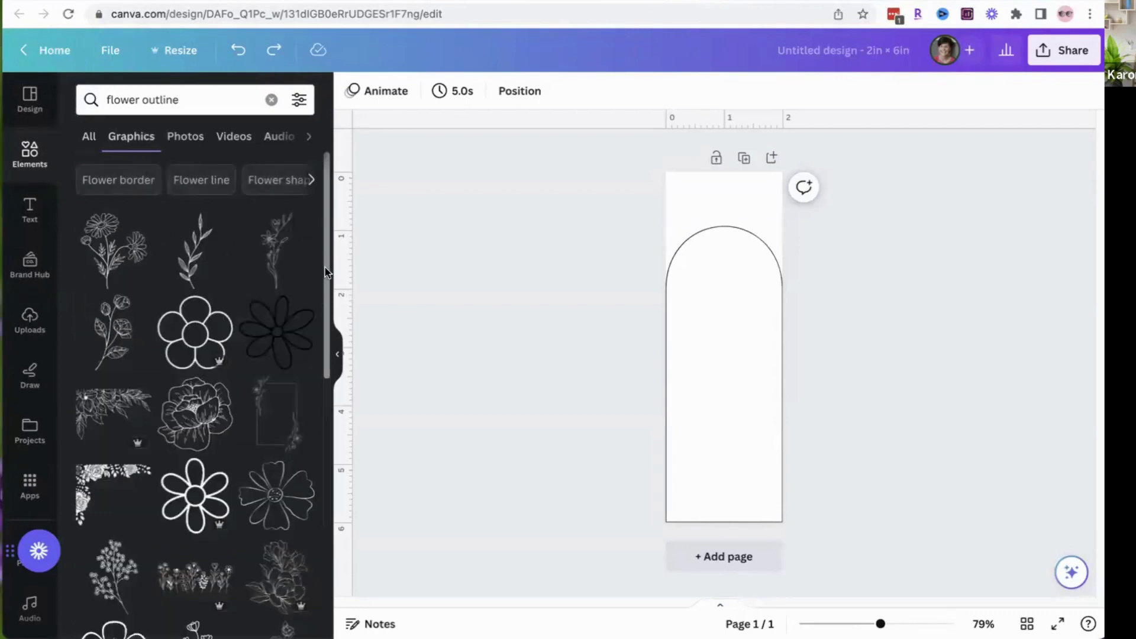
left_click_drag(324, 268, 318, 421)
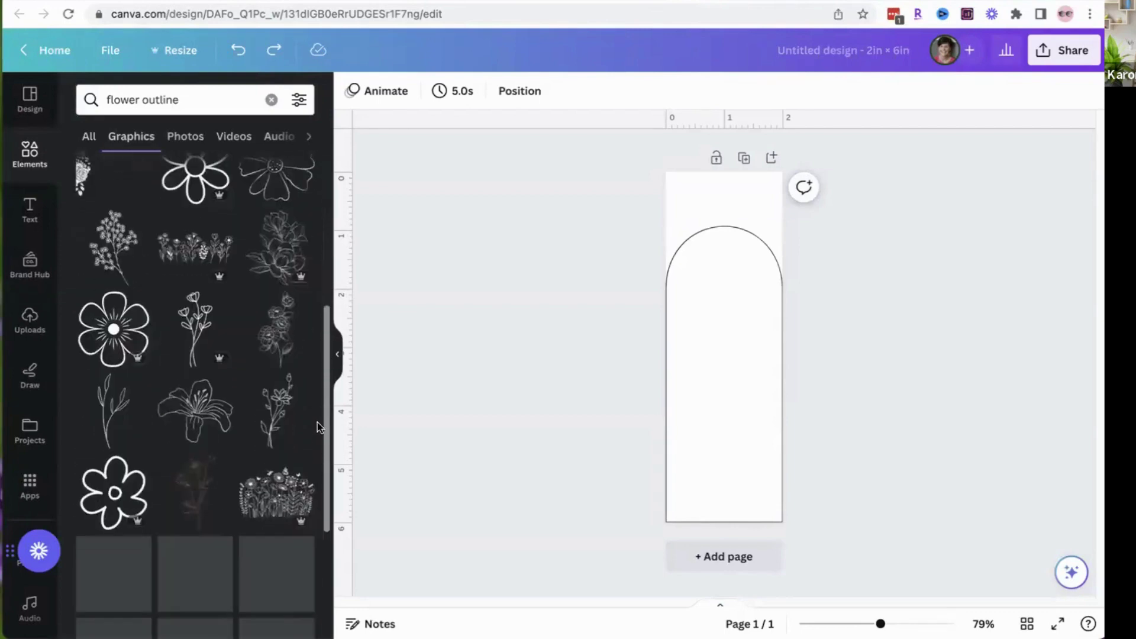
scroll(317, 449, "down", 2)
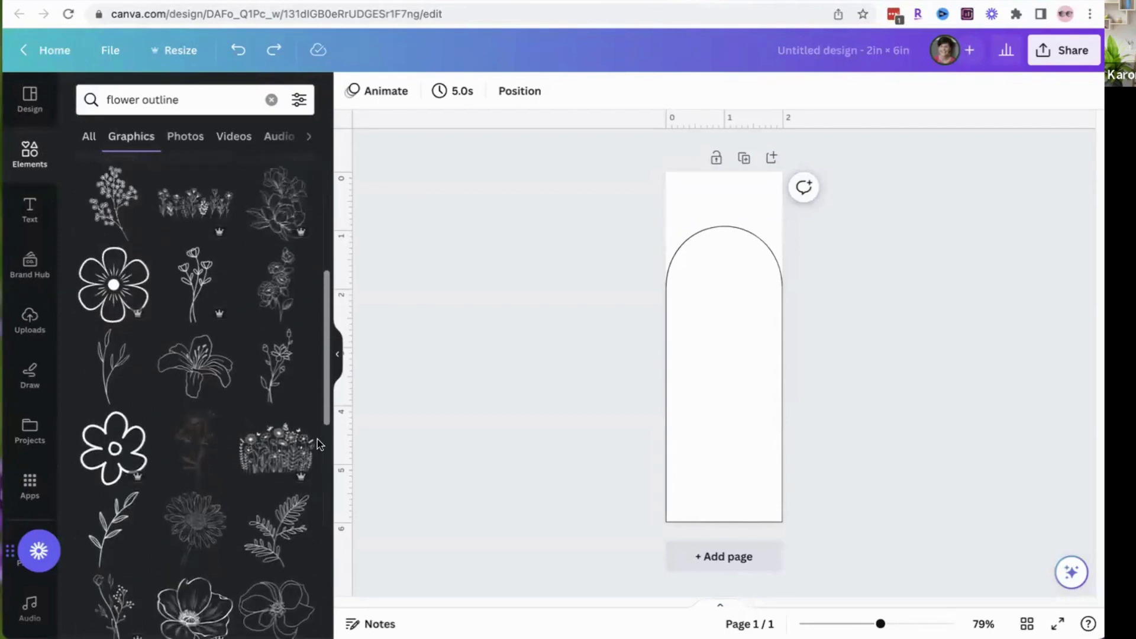
scroll(317, 439, "up", 6)
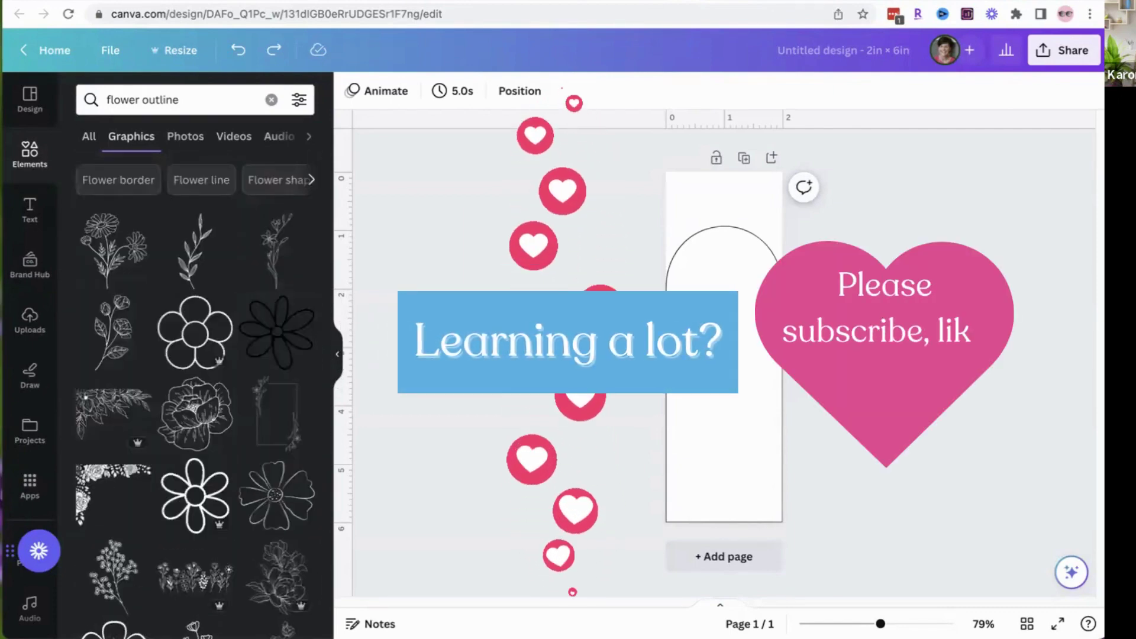
left_click(300, 102)
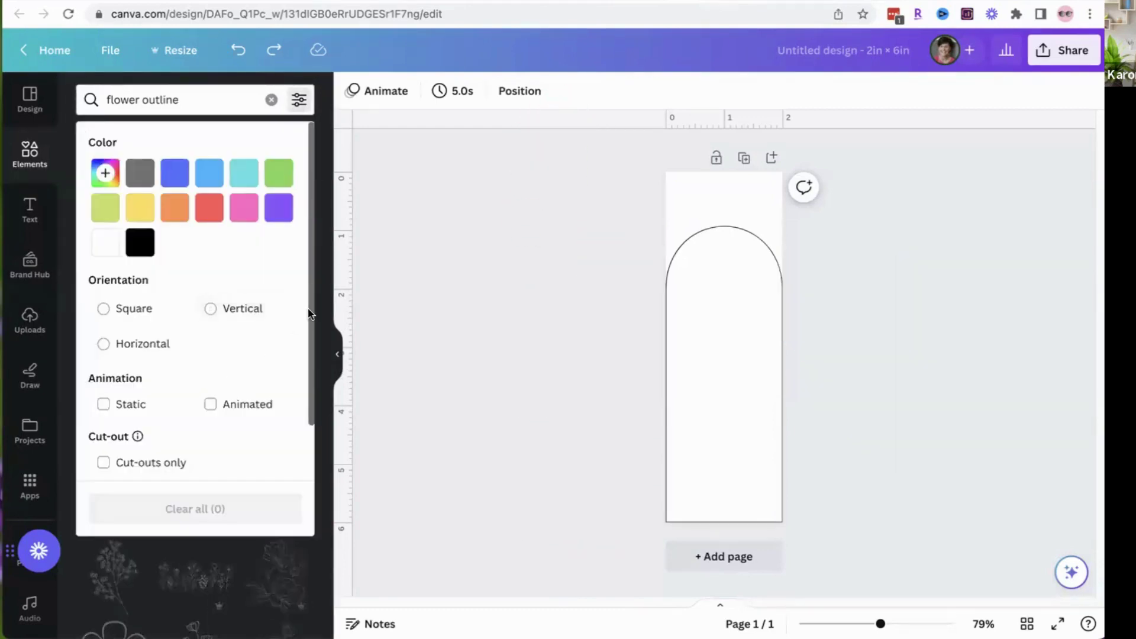
scroll(315, 364, "down", 2)
left_click(103, 456)
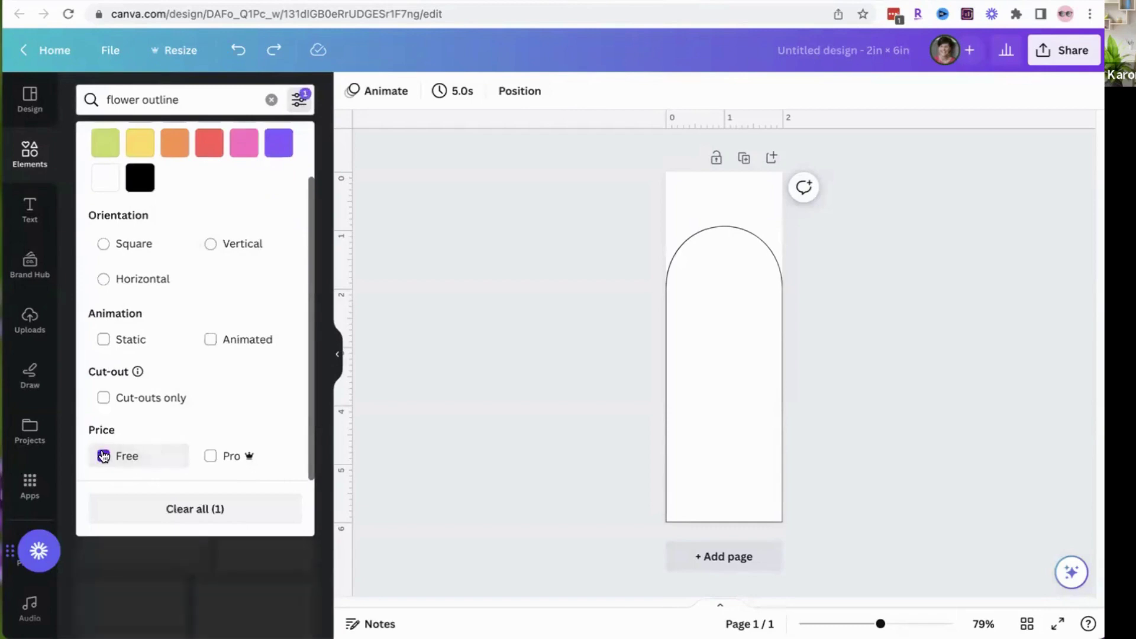
Step: Add the open six-petal flower outline from the full list of free graphics and place it in the arch's upper part
left_click(407, 455)
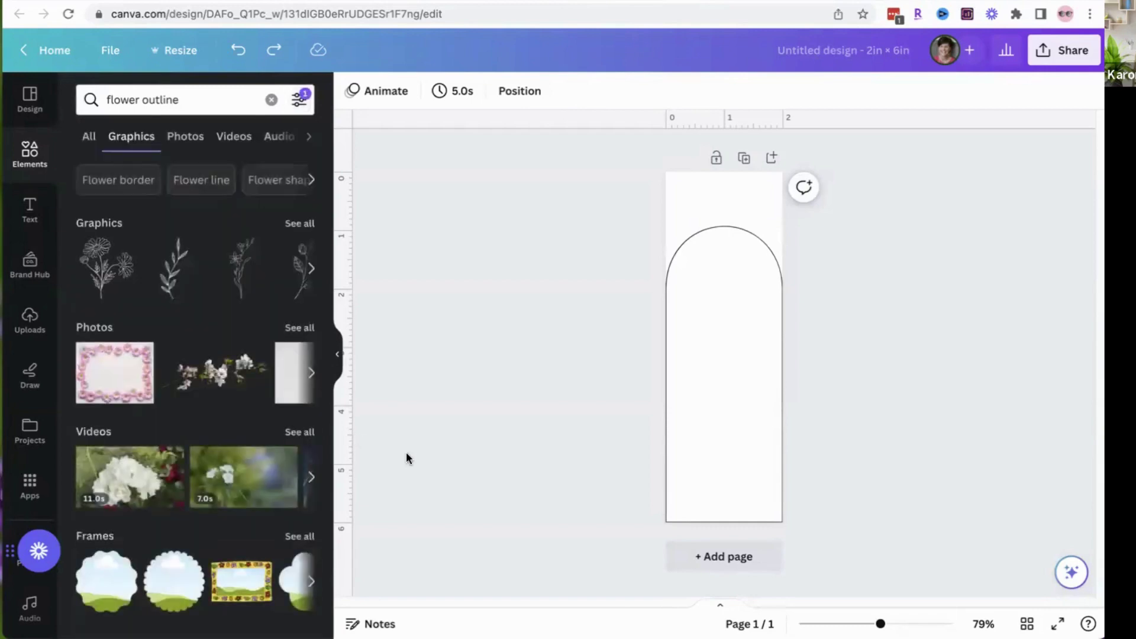
left_click(304, 228)
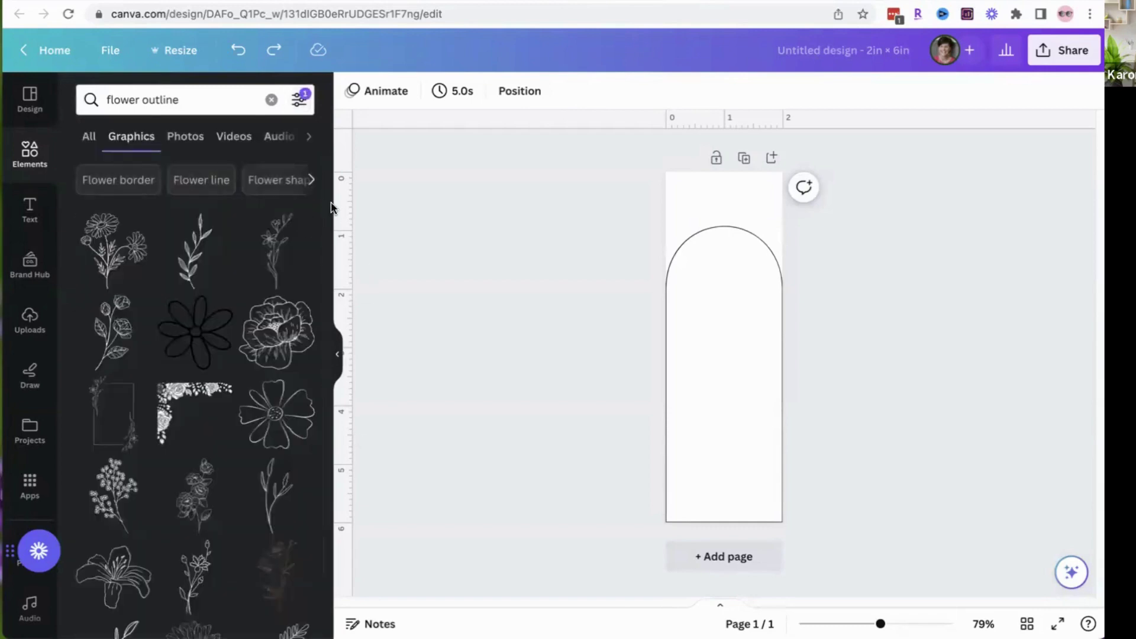
scroll(325, 261, "down", 3)
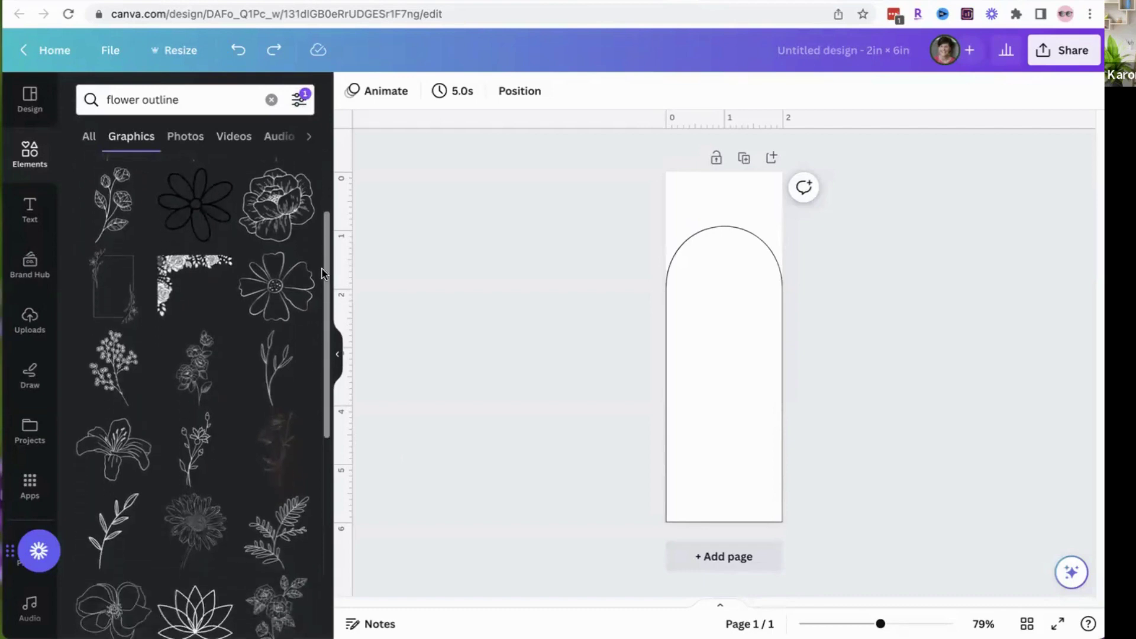
left_click(270, 303)
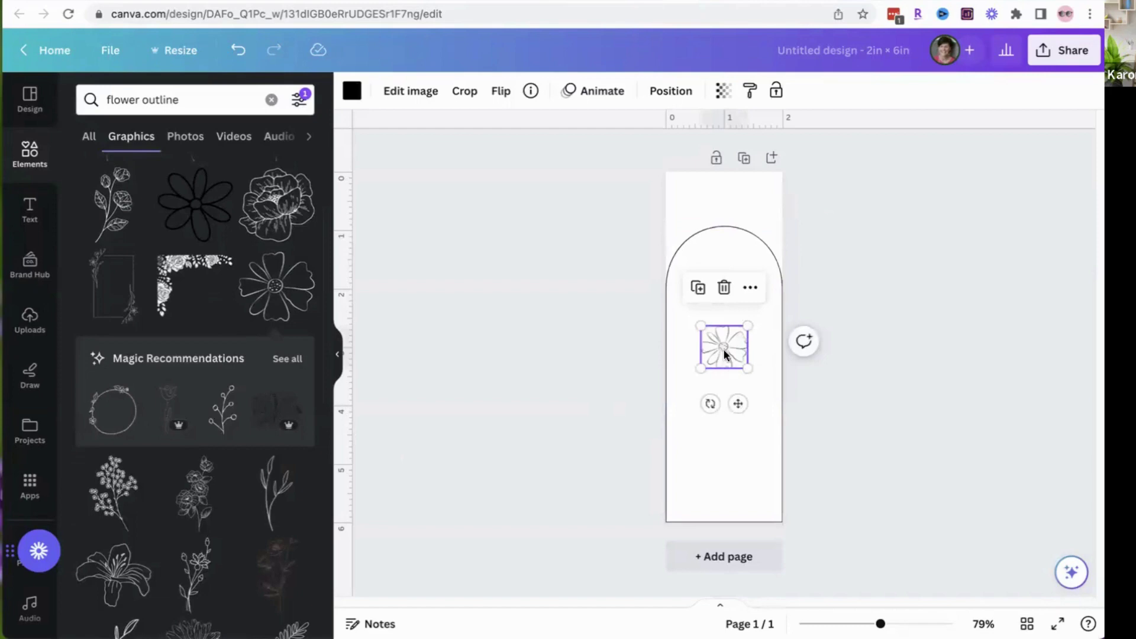
left_click_drag(724, 351, 715, 301)
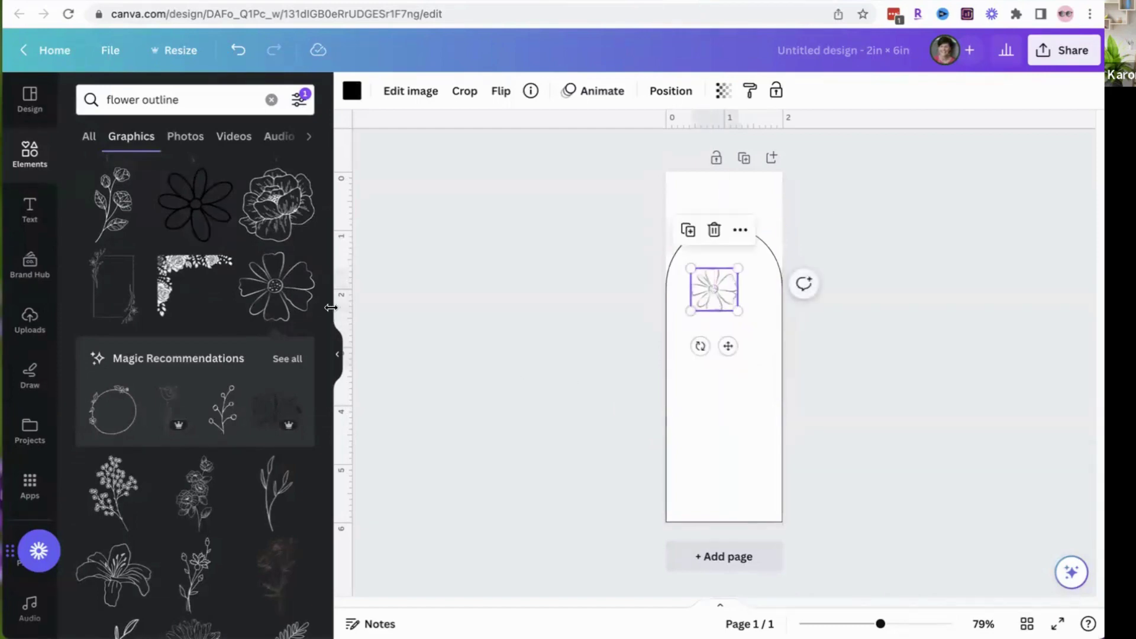
Step: Add the loose-petalled blossom outline and the round brown-outlined daisy graphic inside the arch
scroll(328, 331, "down", 2)
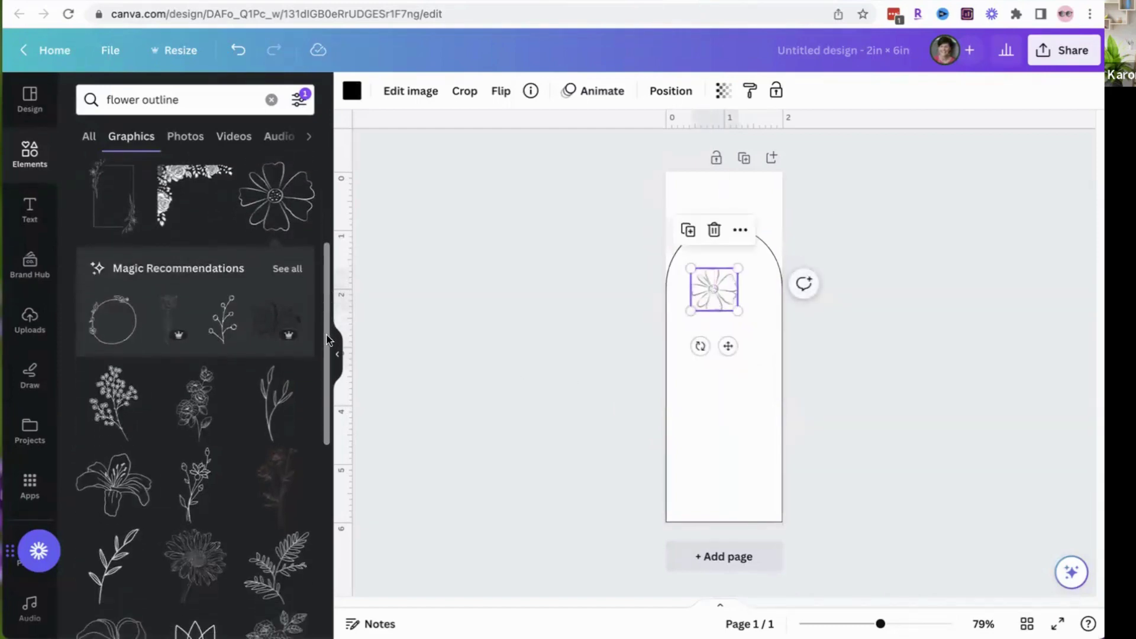
left_click_drag(327, 340, 321, 414)
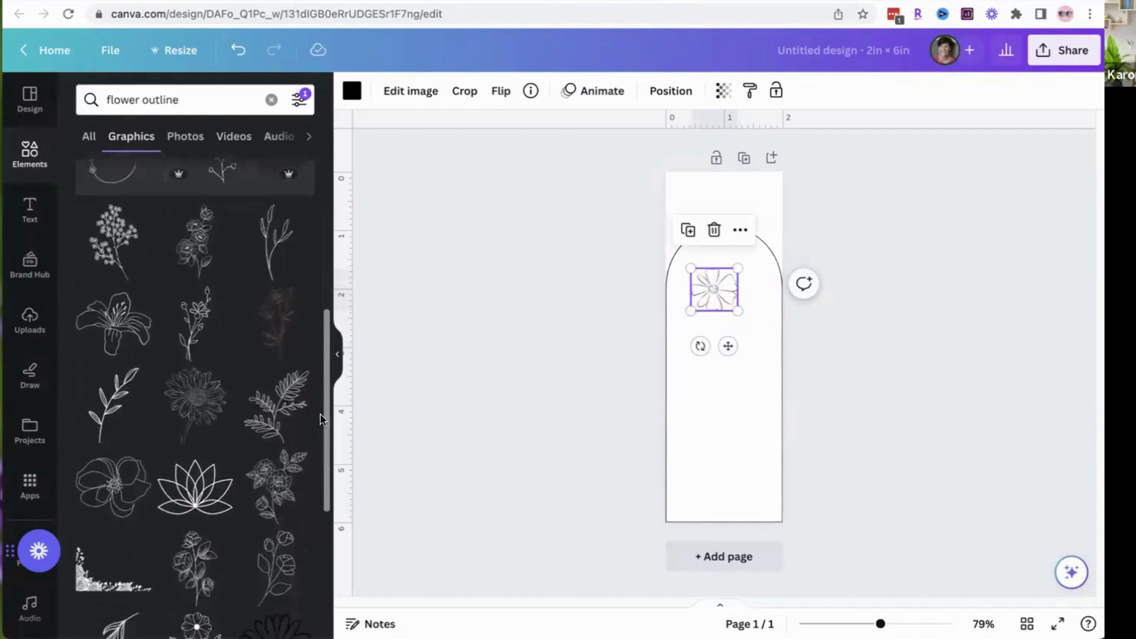
scroll(321, 414, "down", 1)
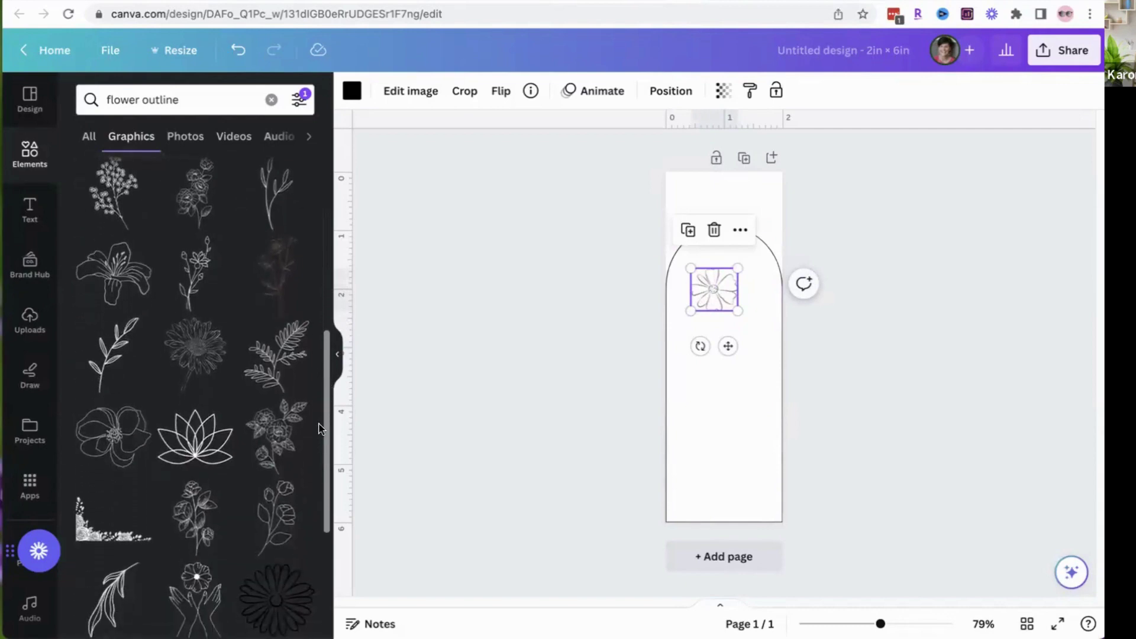
left_click(102, 455)
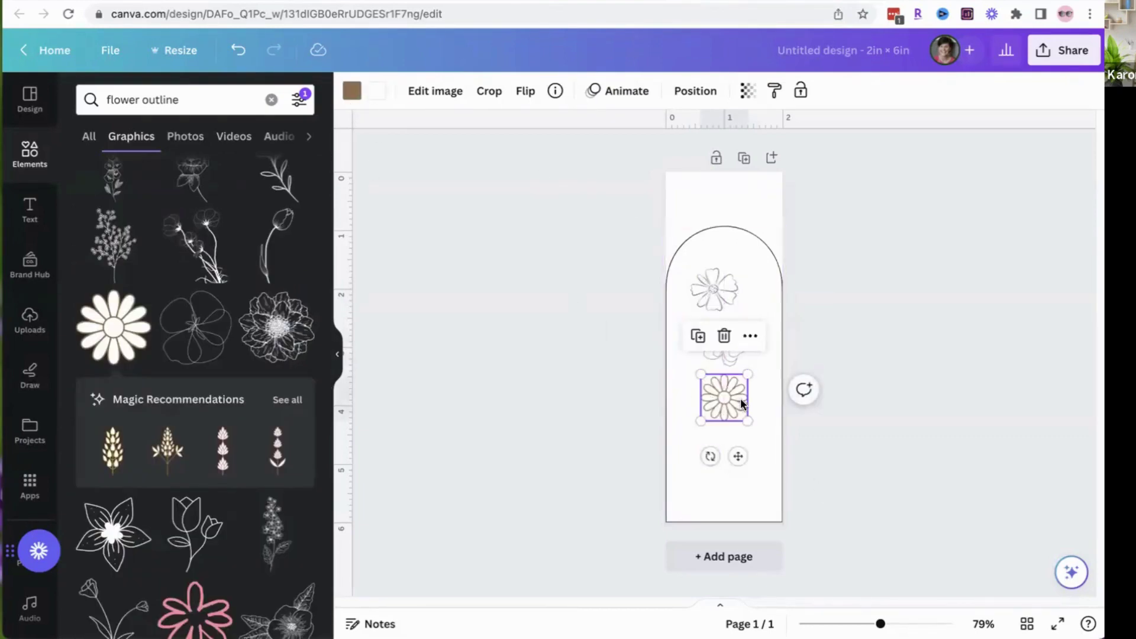
Step: Change the daisy's brown outline colour to the document's black
left_click(353, 92)
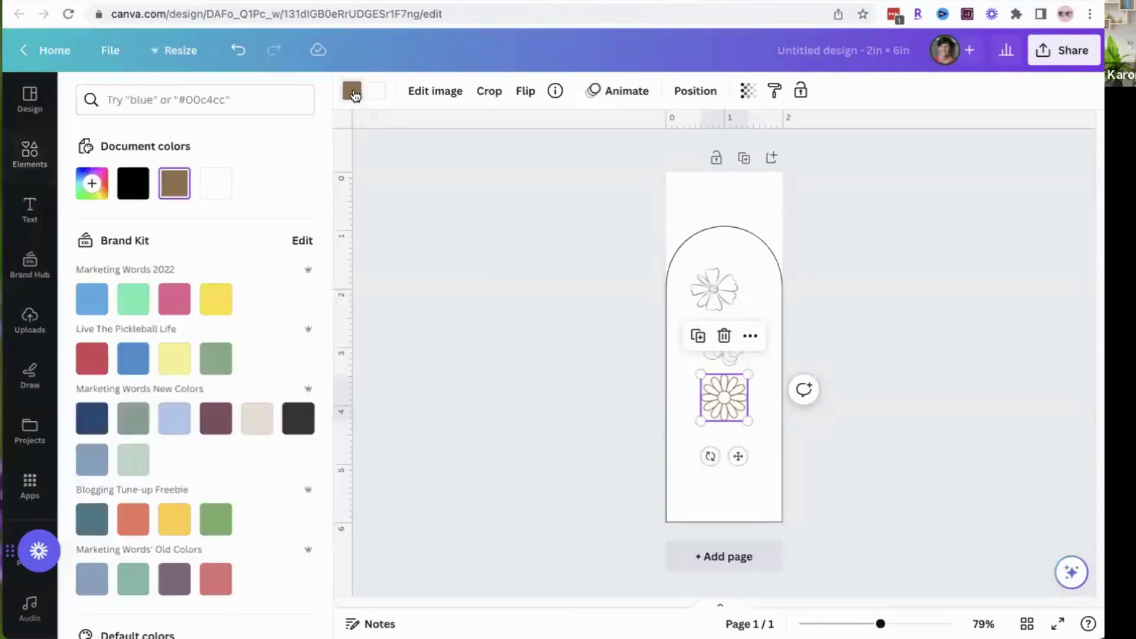
left_click(135, 187)
left_click(417, 156)
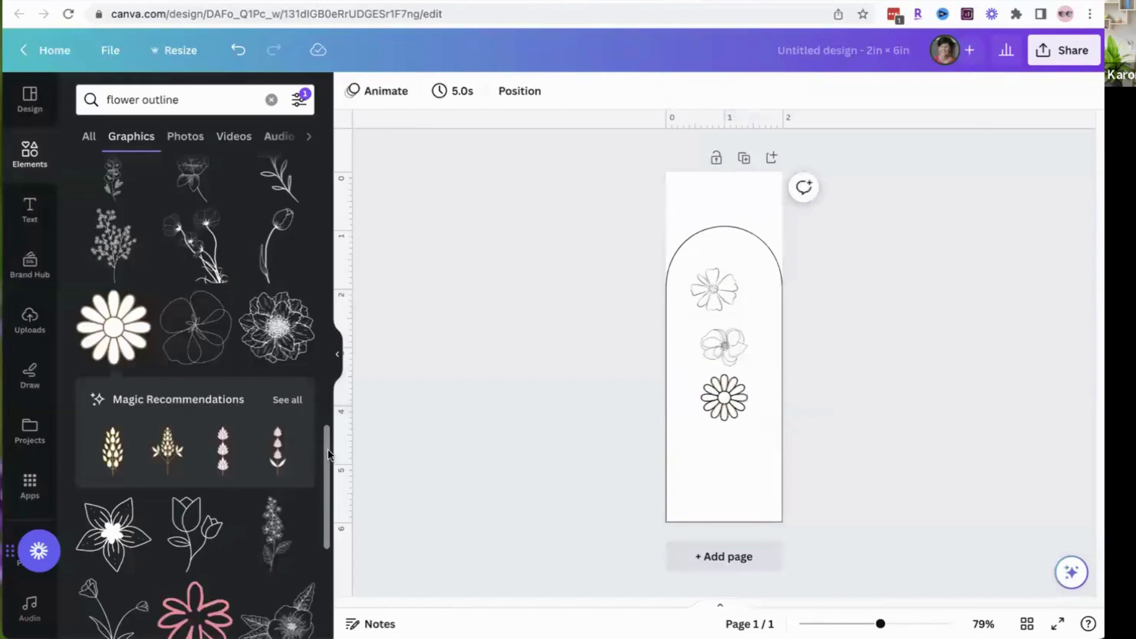
Step: Find the ruffled peony outline further down the flower graphics and add it to the bookmark
scroll(328, 454, "down", 6)
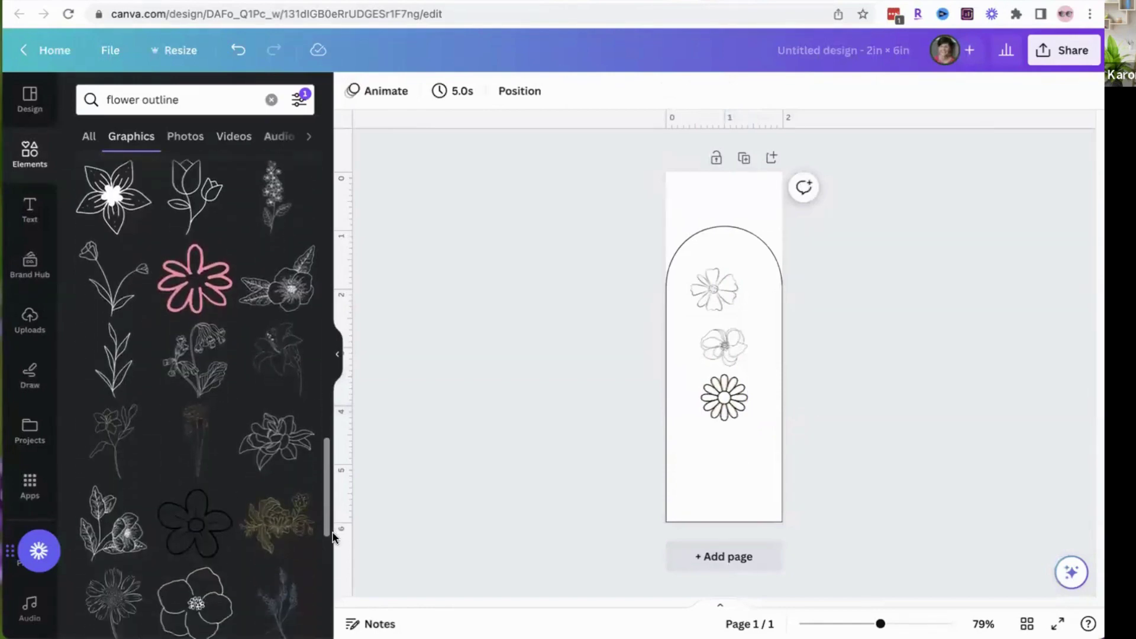
scroll(322, 537, "down", 4)
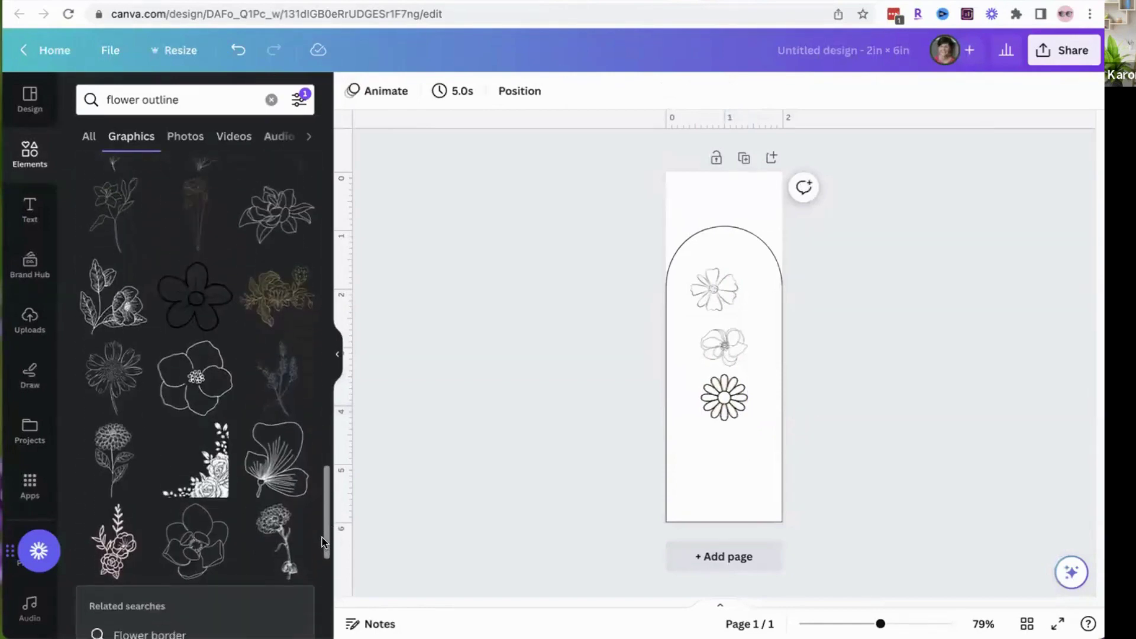
scroll(320, 573, "down", 4)
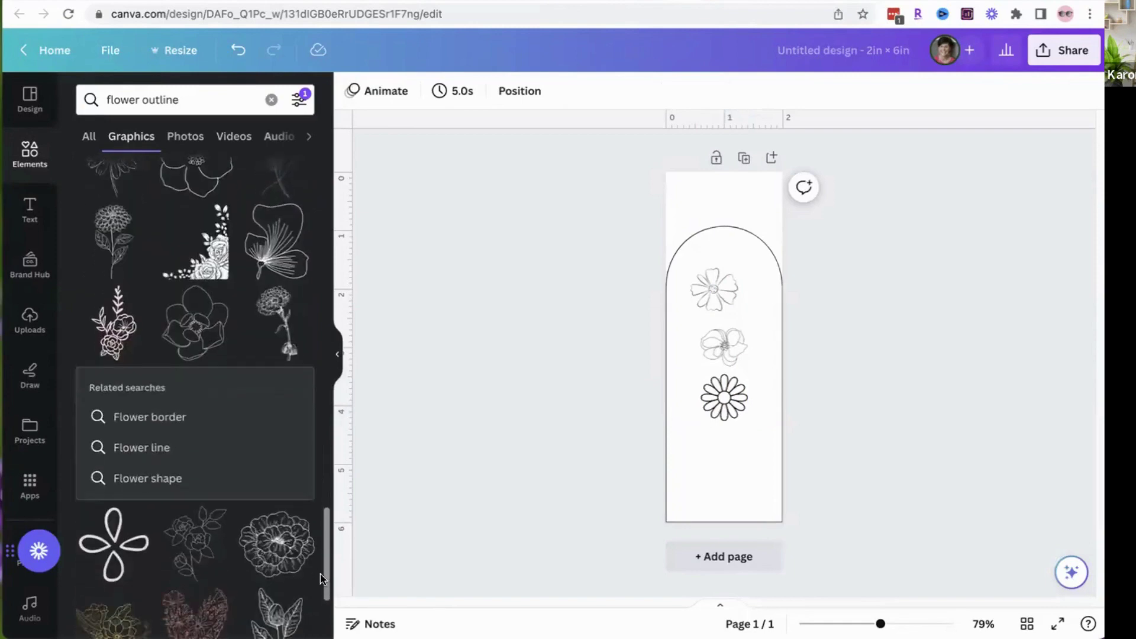
scroll(321, 574, "down", 6)
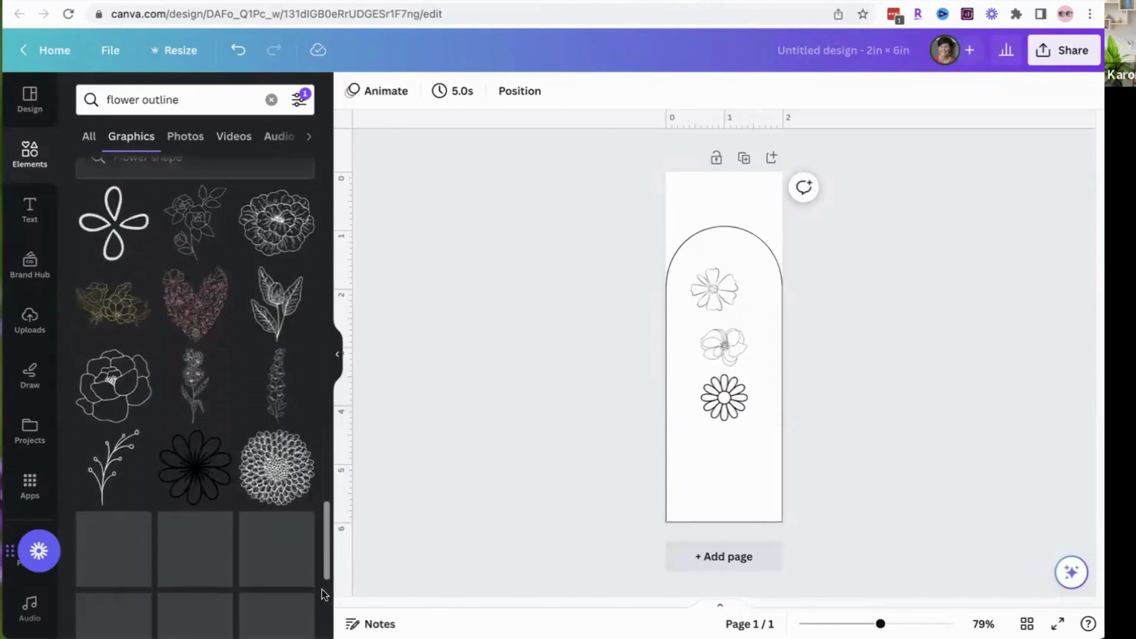
left_click(108, 394)
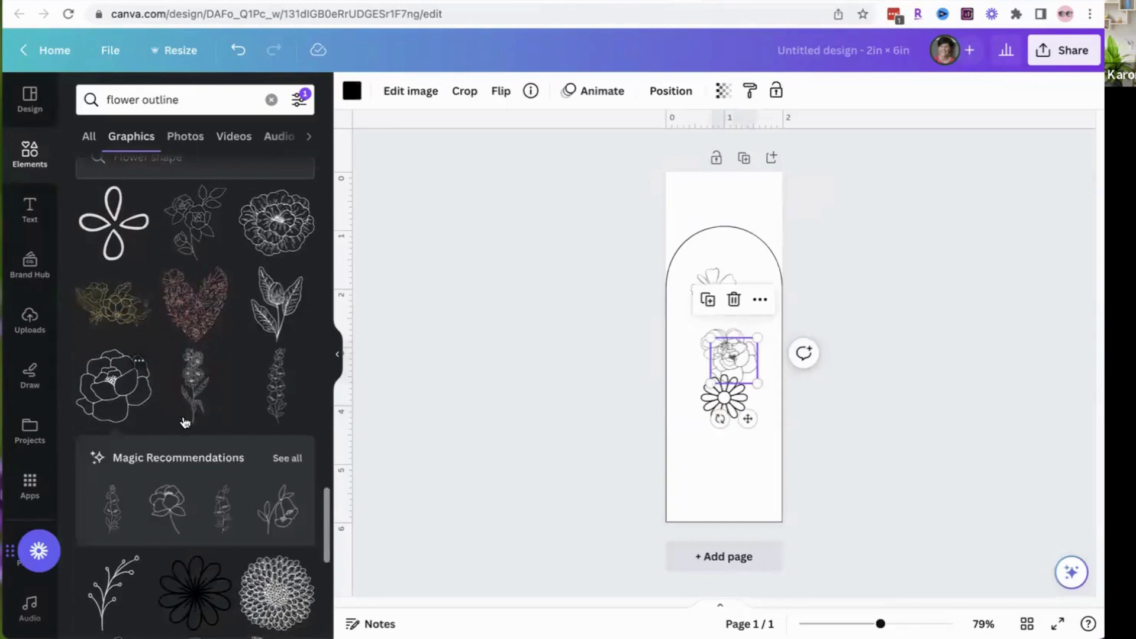
Step: Add the faint, plain five-petal flower outline to the bookmark
left_click_drag(328, 511, 323, 571)
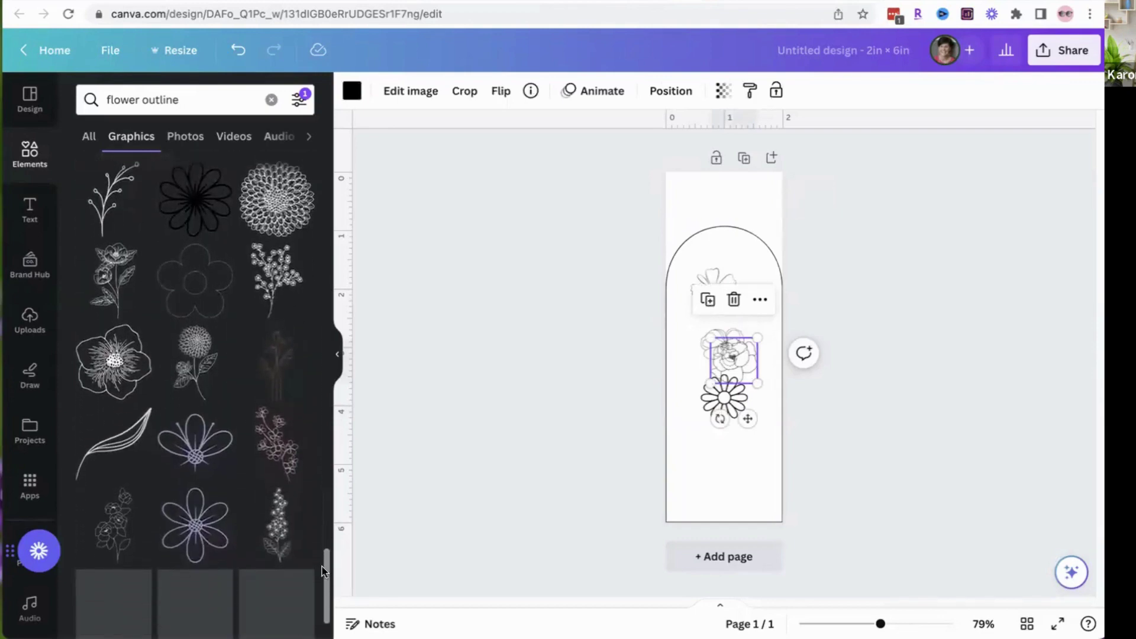
scroll(323, 571, "up", 5)
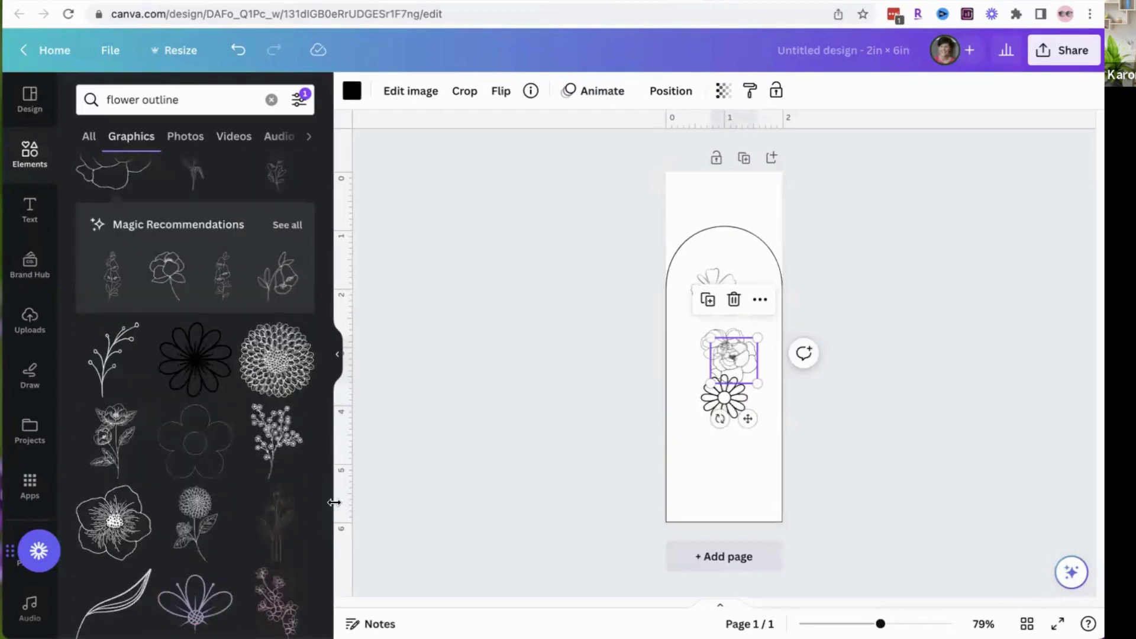
scroll(326, 510, "down", 3)
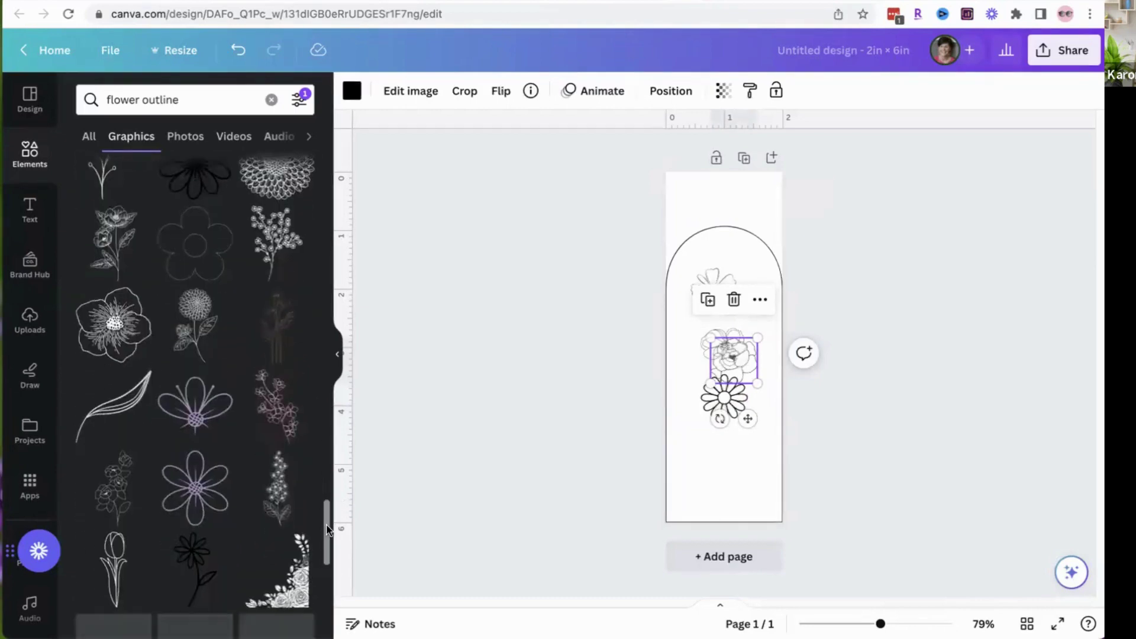
left_click(194, 265)
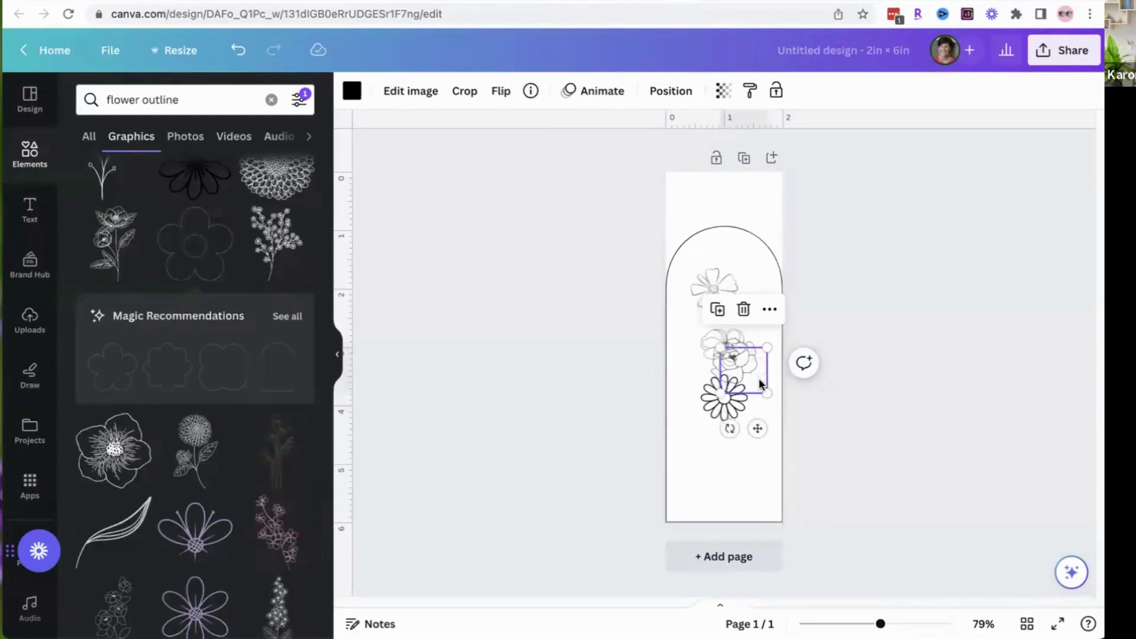
Step: Add the single-stem tulip outline and the simple six-petal flower with small sparkles to the bookmark
scroll(196, 355, "down", 3)
left_click(115, 231)
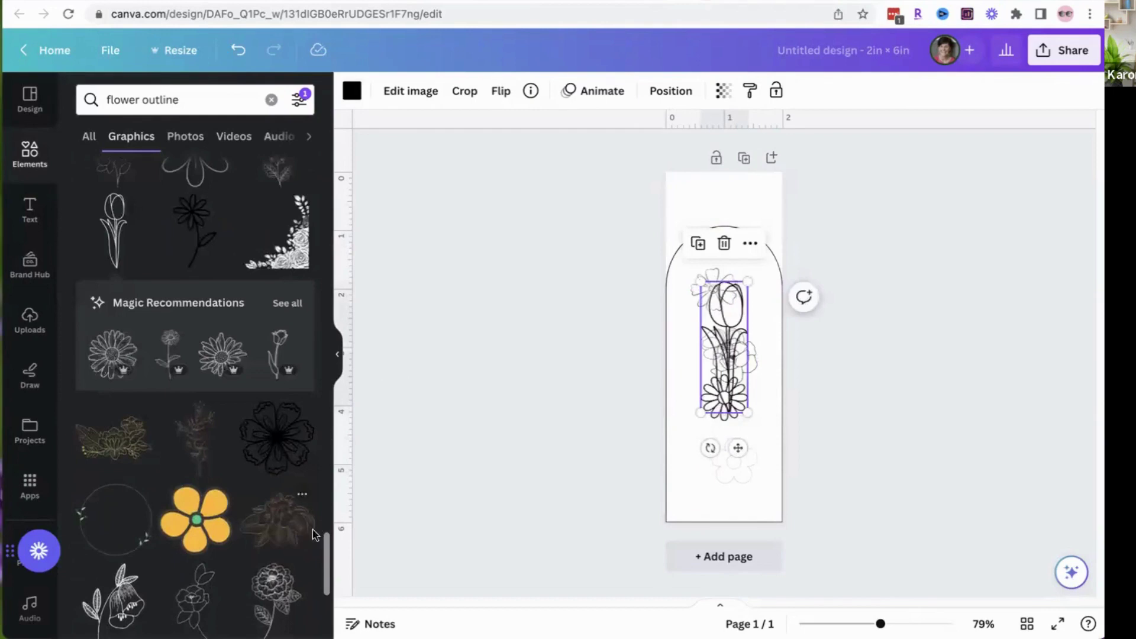
left_click_drag(330, 552, 327, 588)
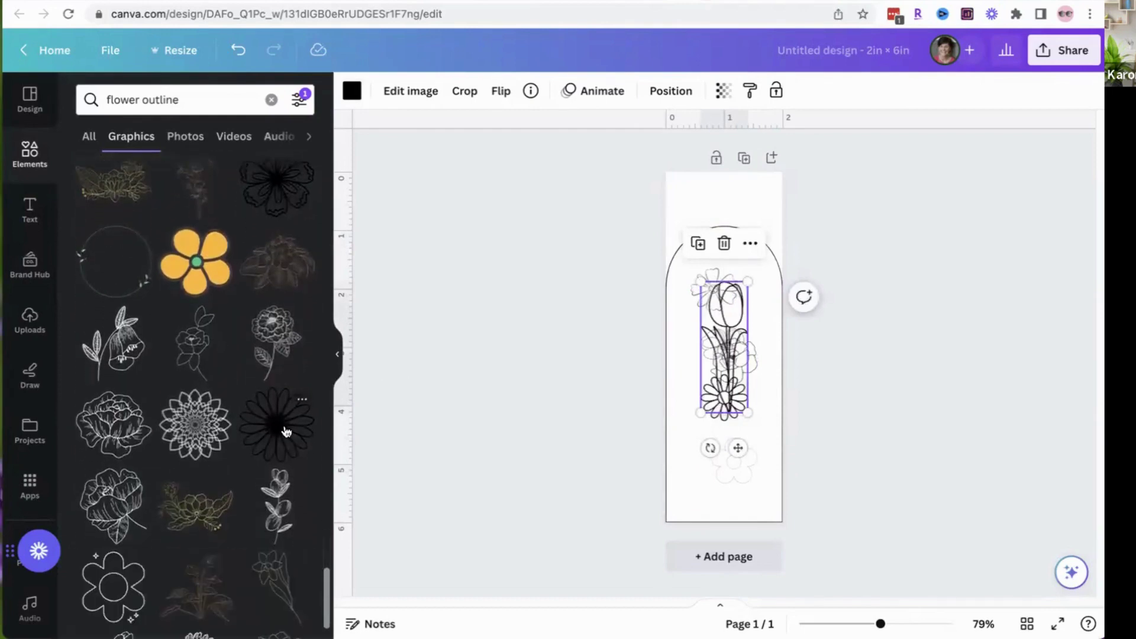
left_click(121, 594)
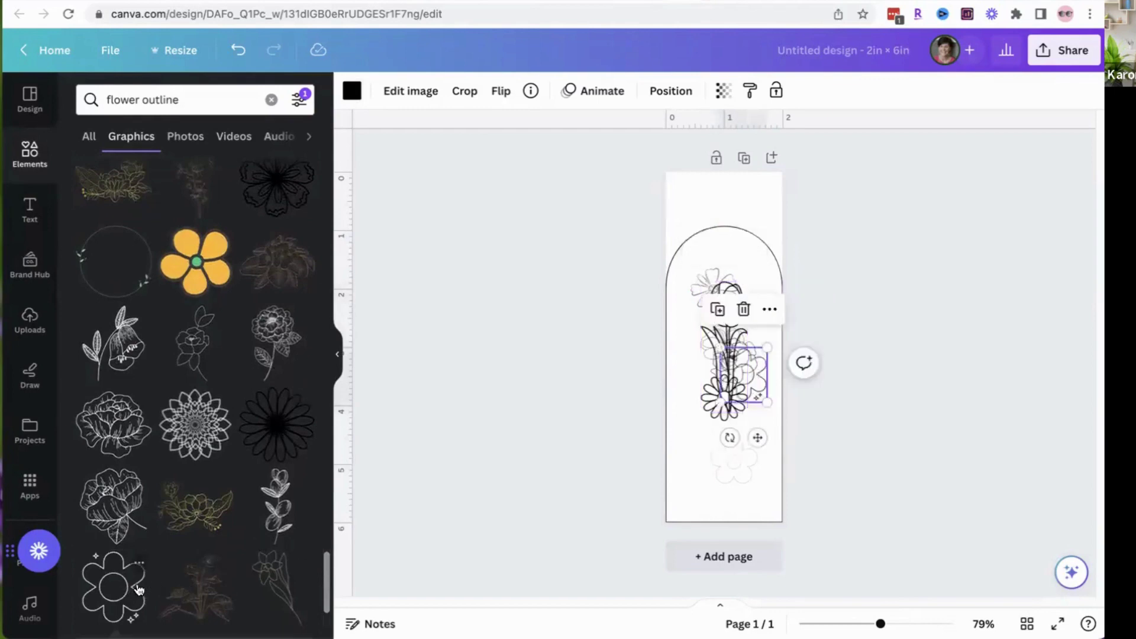
Step: Delete the faint five-petal flower near the bottom of the arch
left_click(730, 475)
left_click(735, 462)
left_click(750, 386)
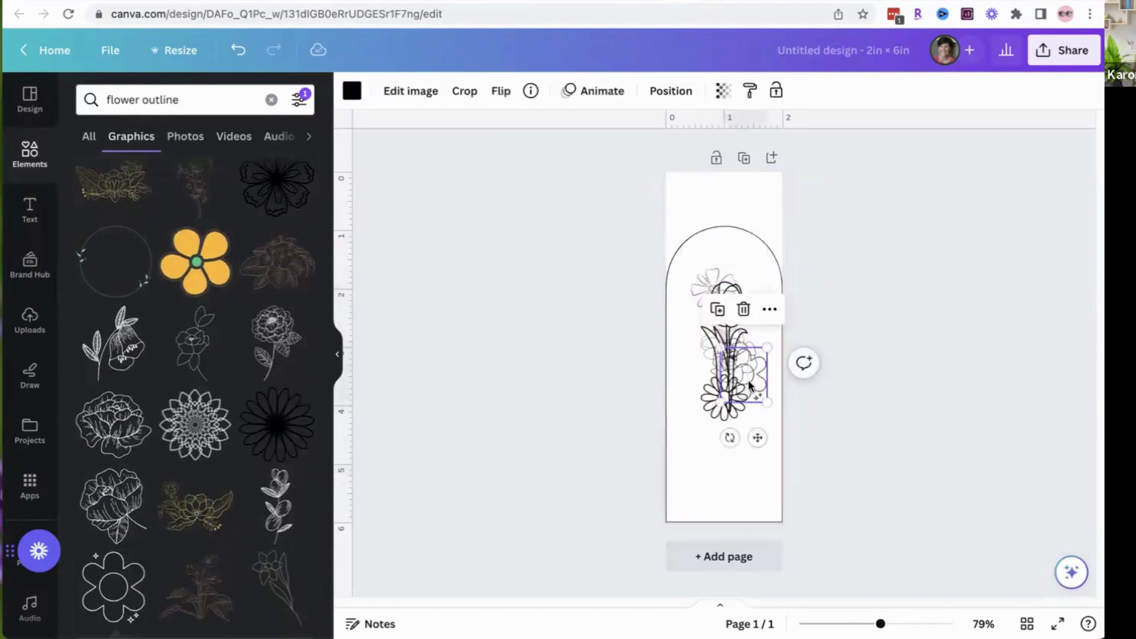
Step: Spread out the overlapping flowers: sparkle flower under the arch's peak, tulip and peony in the lower half, first flower at the left
left_click_drag(750, 385, 730, 275)
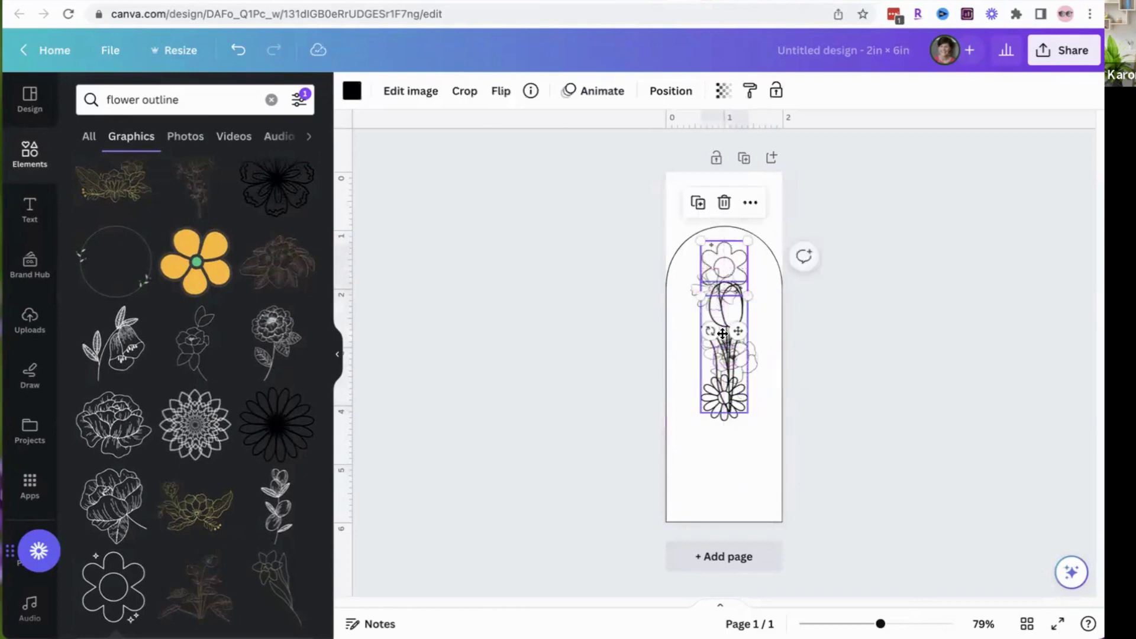
left_click_drag(722, 334, 722, 412)
left_click_drag(727, 352, 735, 417)
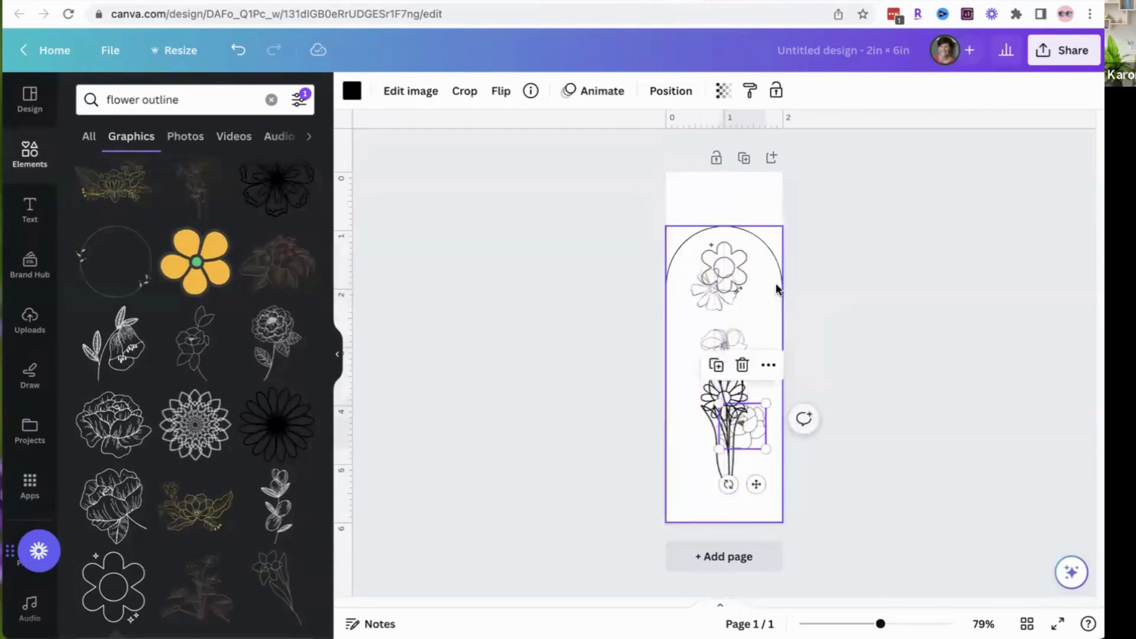
left_click_drag(704, 300, 698, 326)
left_click(879, 290)
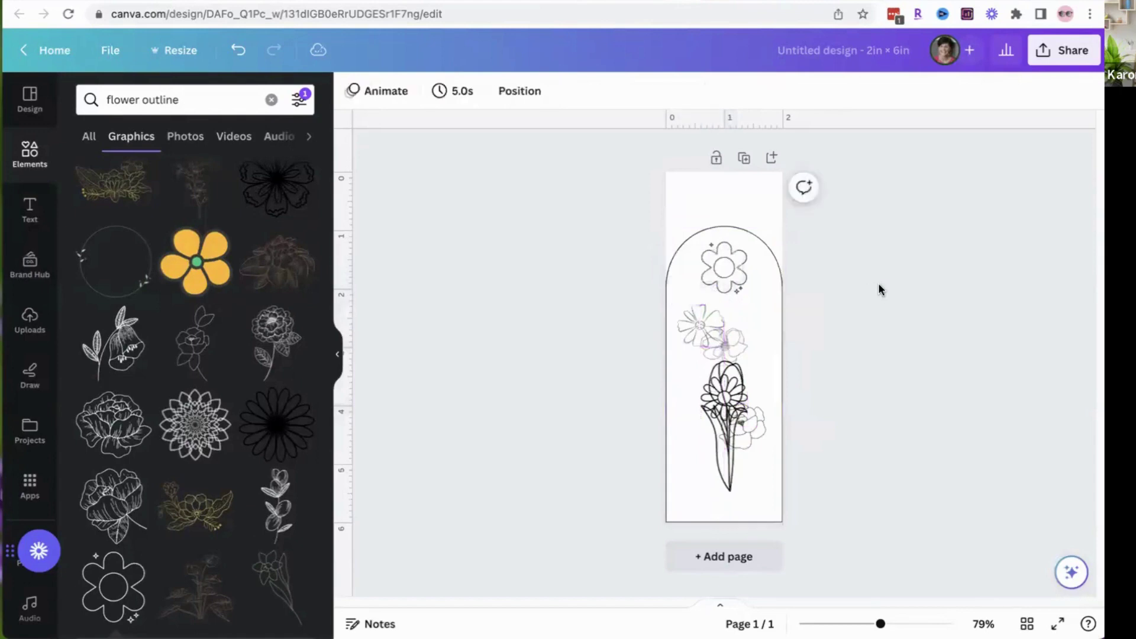
Step: Move the sparkle flower up onto the arch's peak and nudge it down until its centre sits over the arch line
left_click_drag(712, 280, 709, 233)
left_click(861, 318)
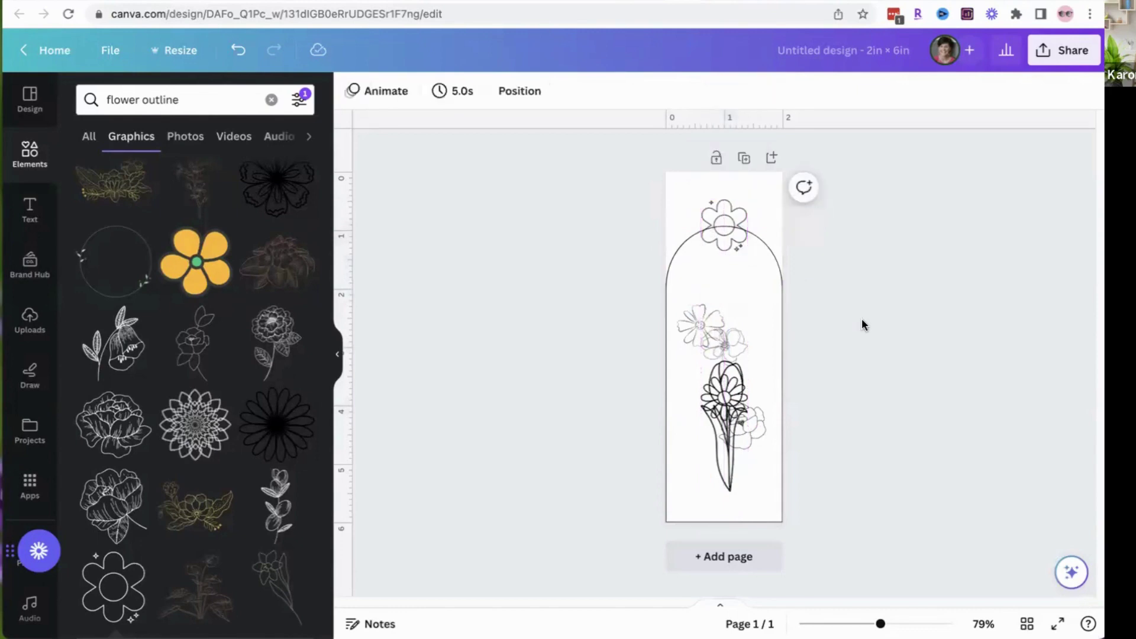
left_click(722, 240)
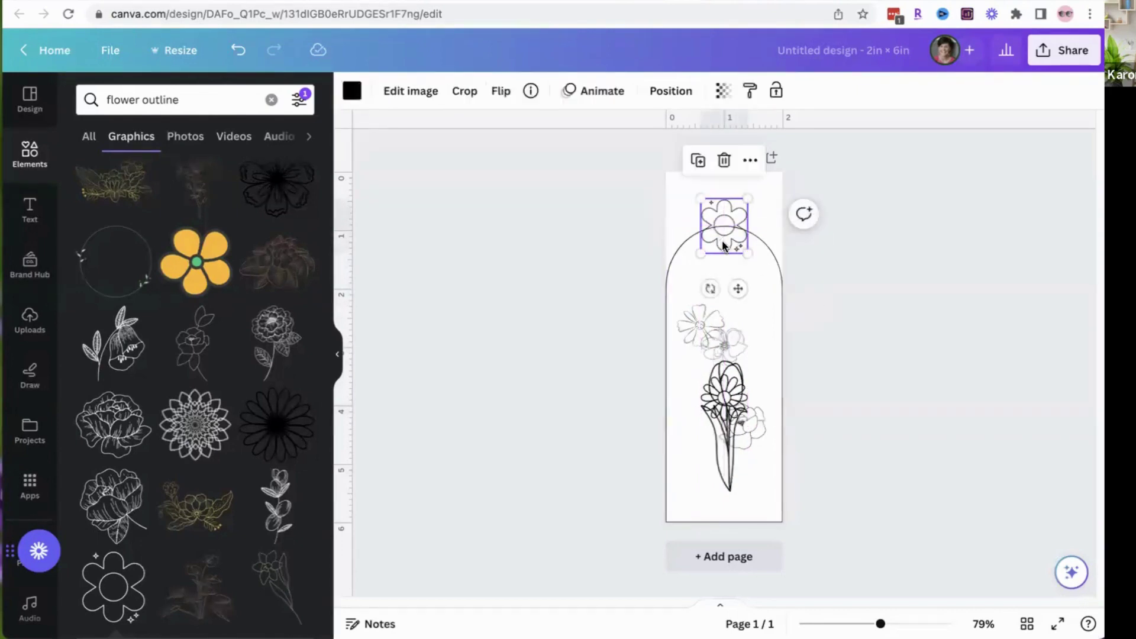
key("Down")
key("Down")
key("Down")
key("Down")
key("Down")
key("Down")
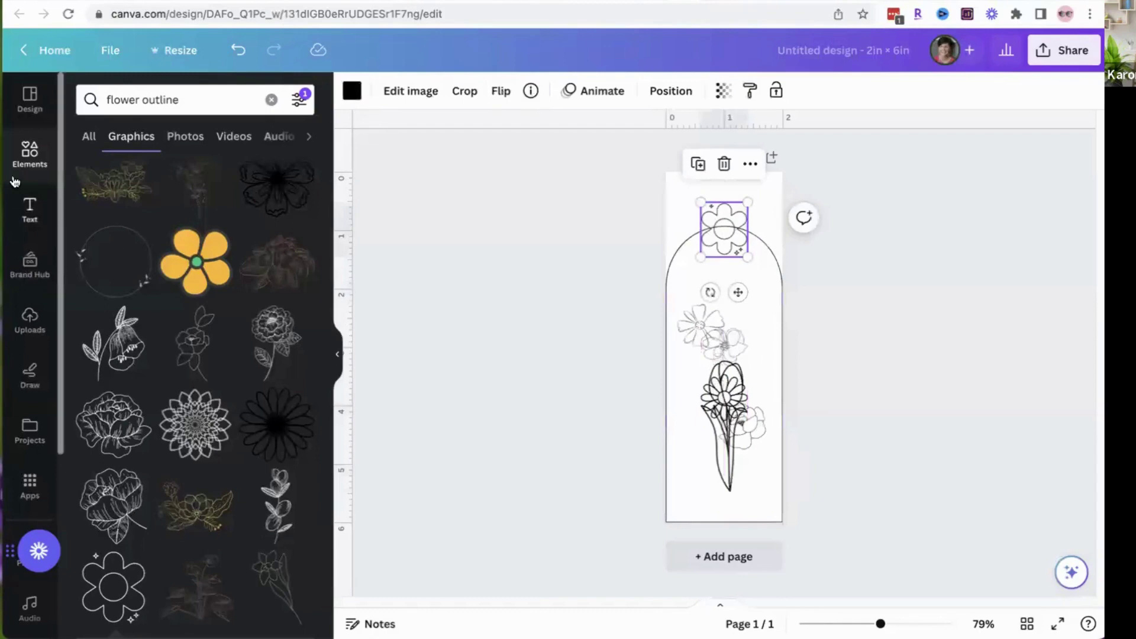
Step: Add a circle shape, shrink it and place it over the centre of the sparkle flower at the arch's peak
left_click(29, 158)
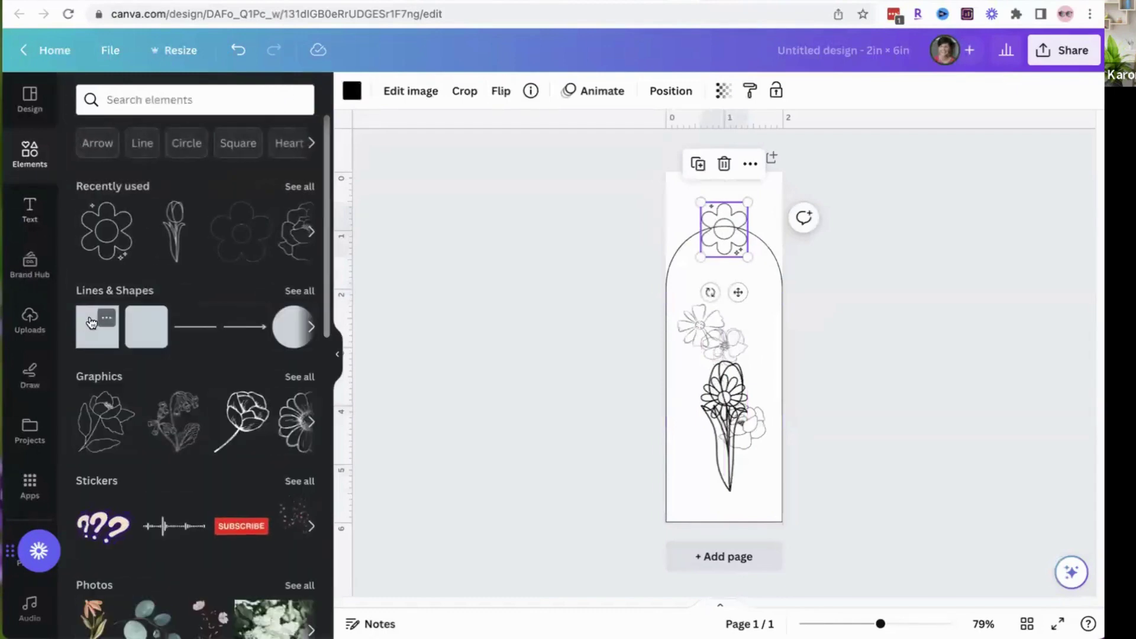
left_click(286, 329)
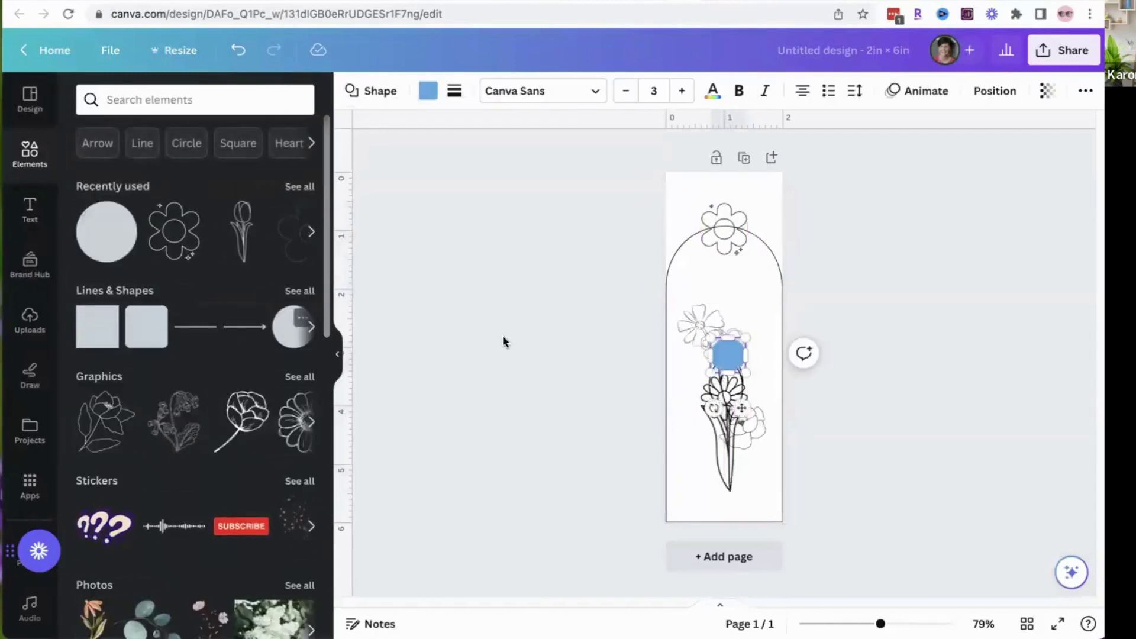
left_click_drag(730, 360, 749, 292)
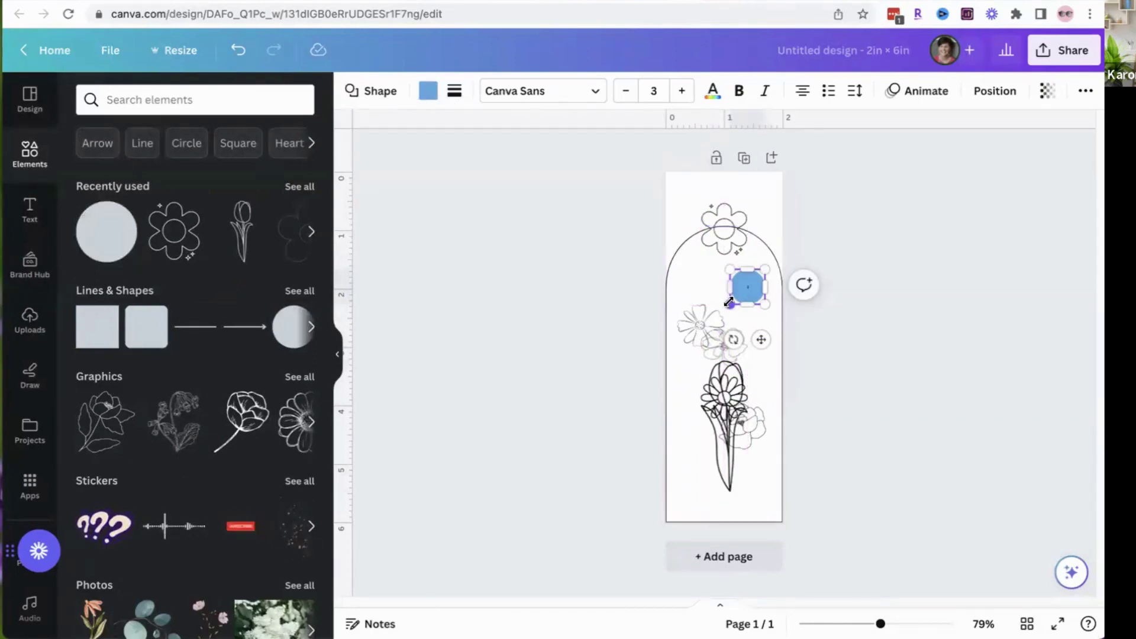
left_click_drag(730, 303, 726, 232)
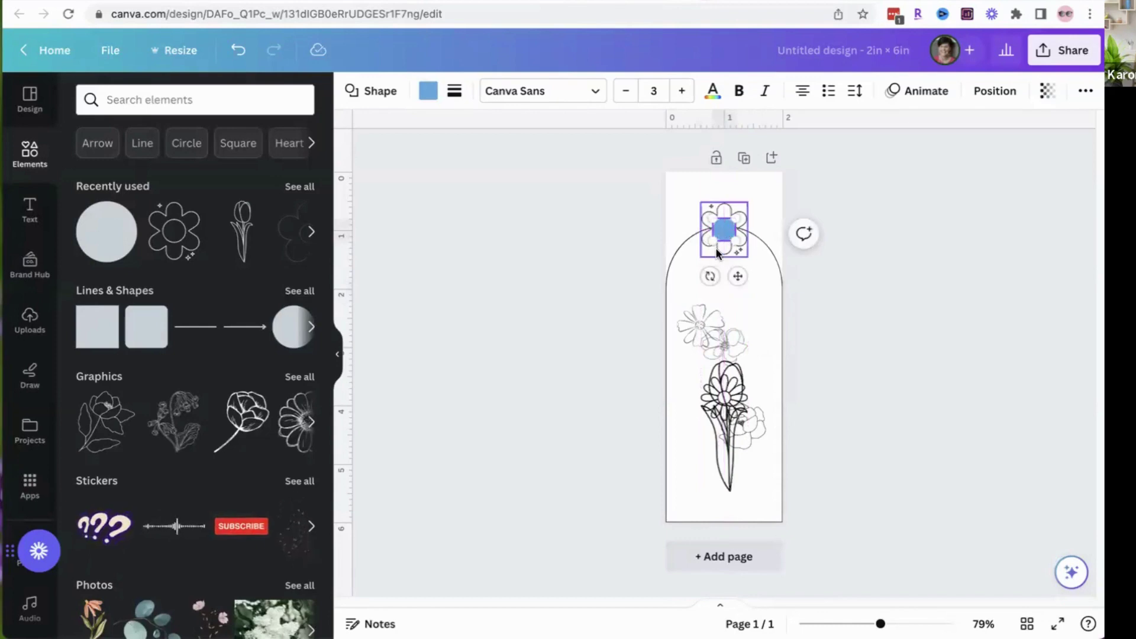
left_click_drag(714, 238, 714, 238)
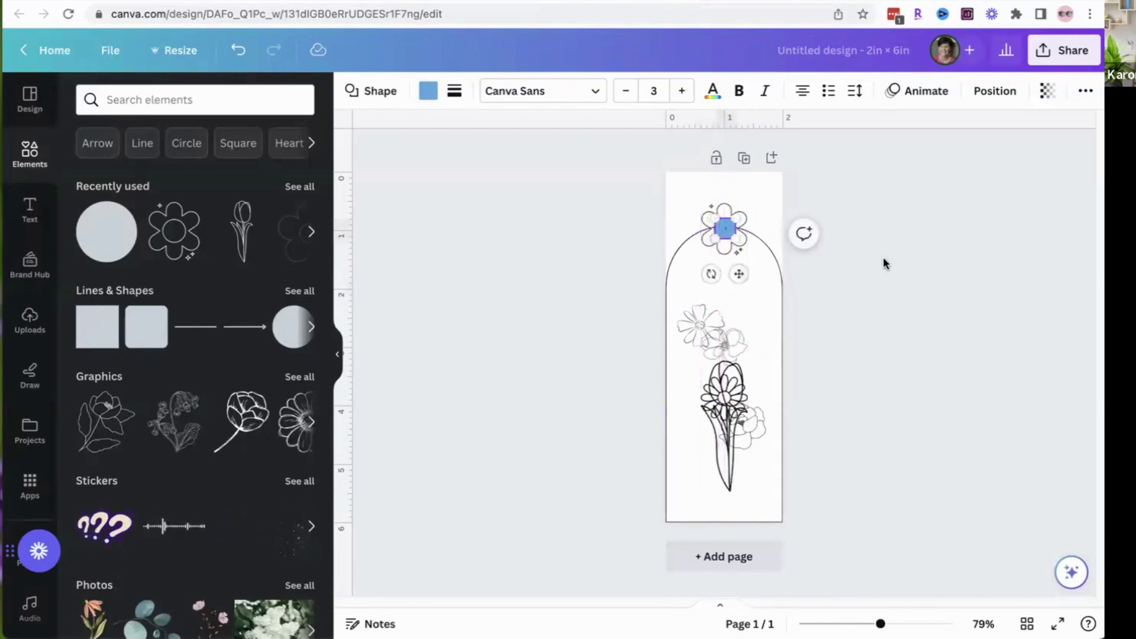
Step: Nudge the blue circle to the exact centre of the sparkle flower and fill it with white (#ffffff)
left_click(883, 258)
left_click(722, 228)
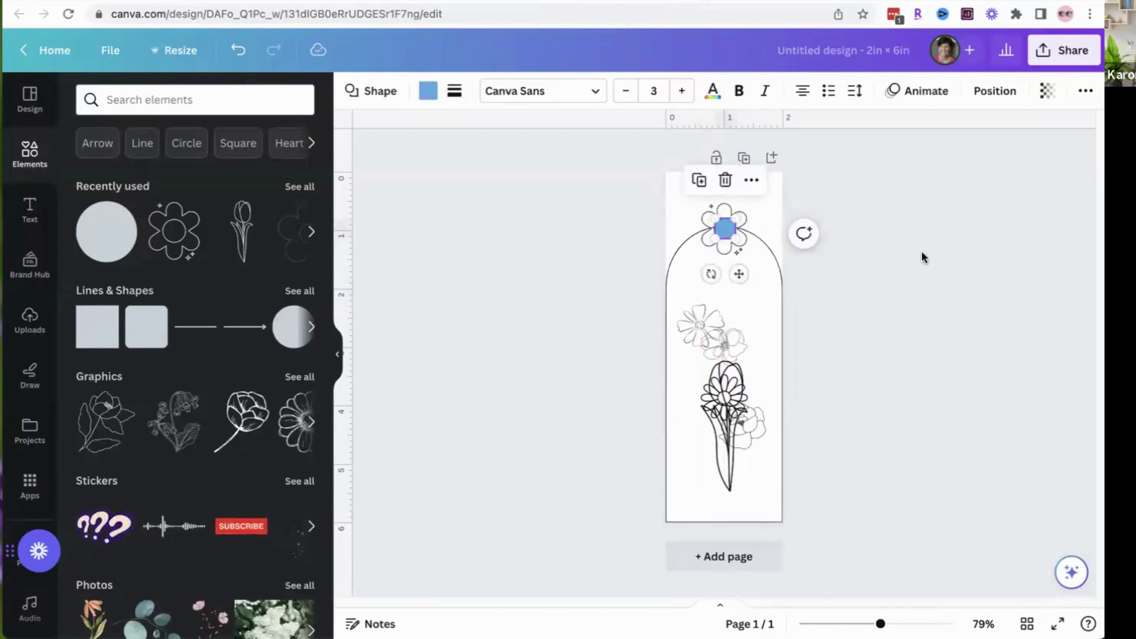
left_click_drag(723, 229, 724, 228)
left_click(953, 357)
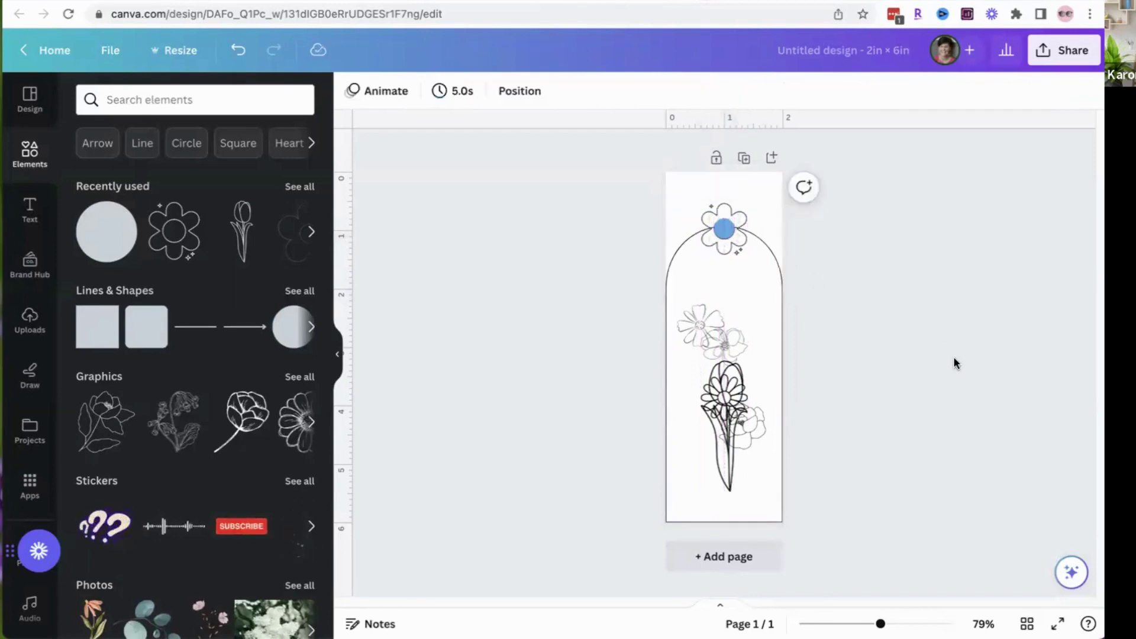
left_click(724, 229)
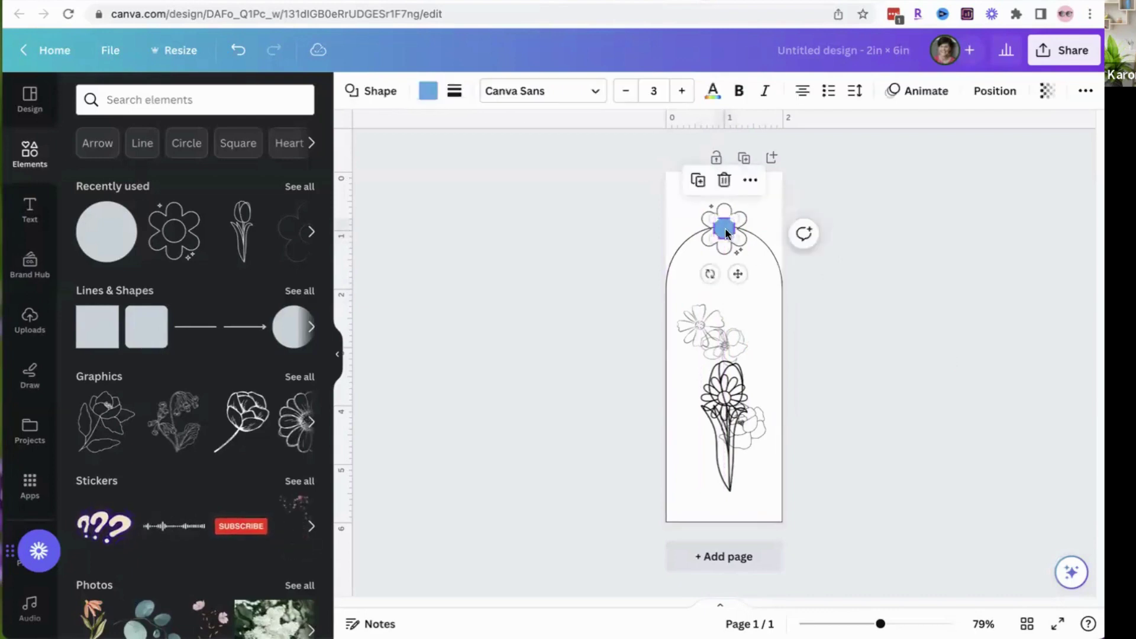
left_click(431, 94)
left_click(257, 183)
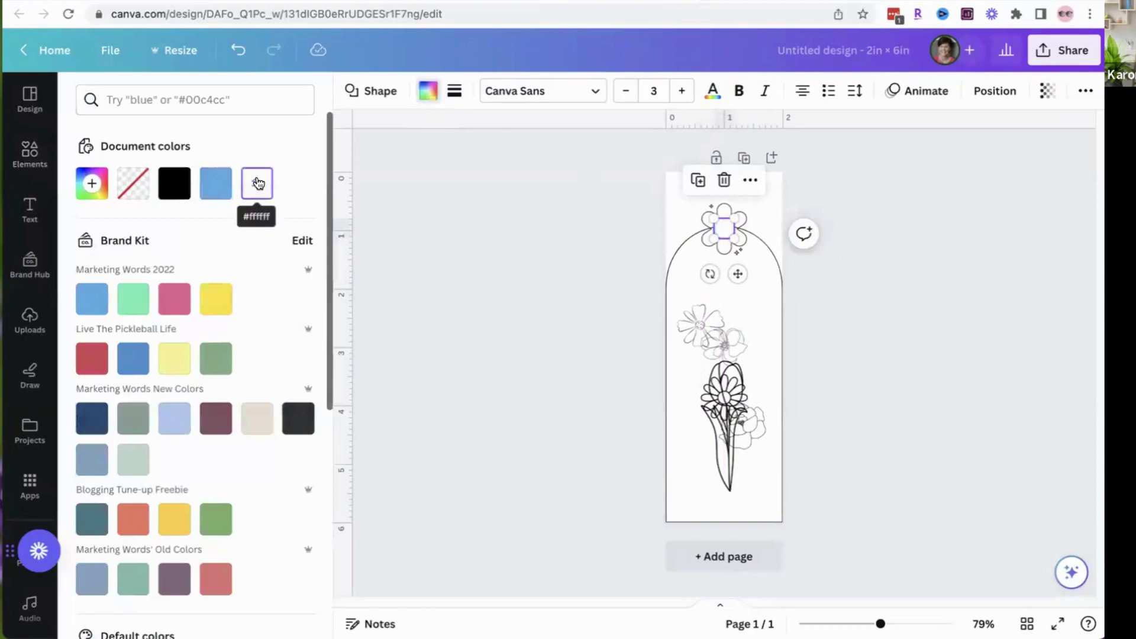
left_click(483, 422)
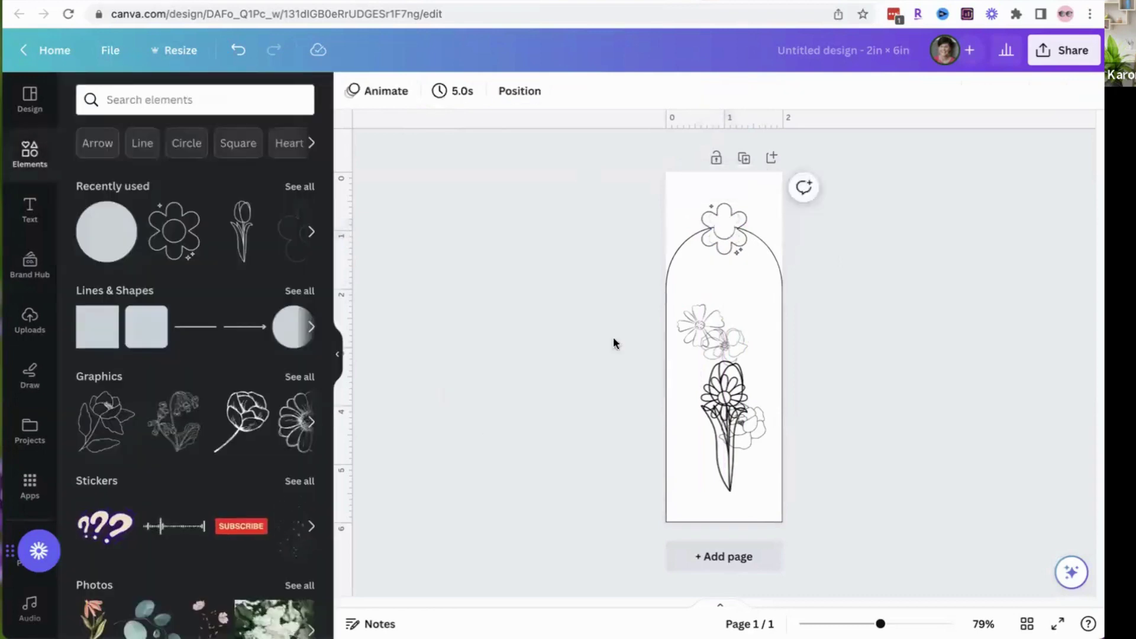
Step: Send the white circle one layer backward so that it sits behind the sparkle flower's outline
left_click(723, 232)
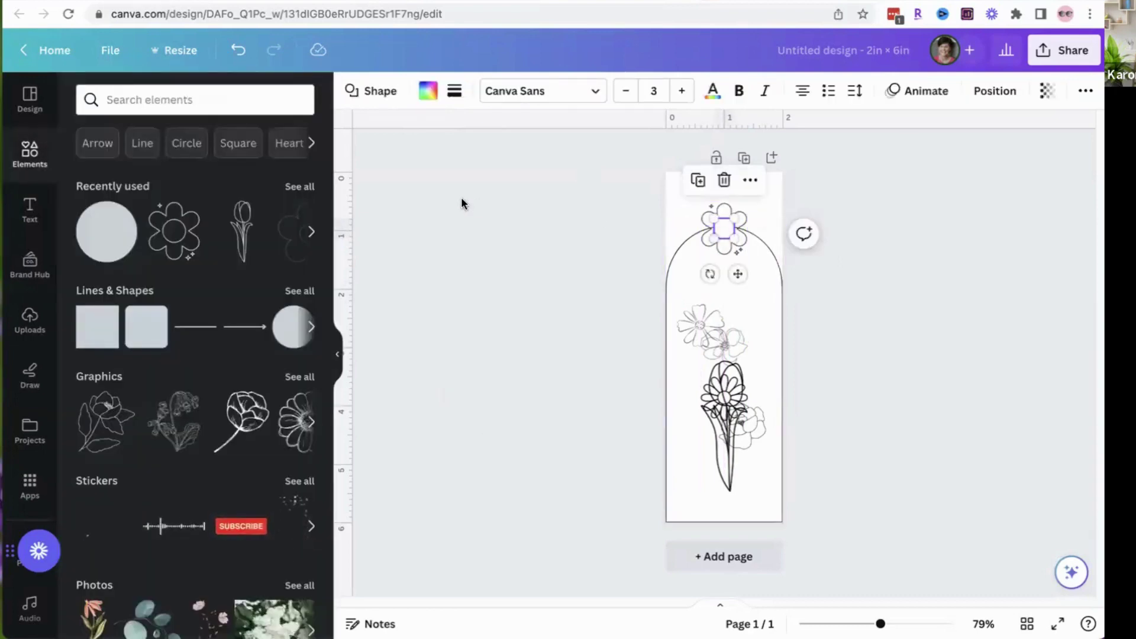
left_click(1004, 93)
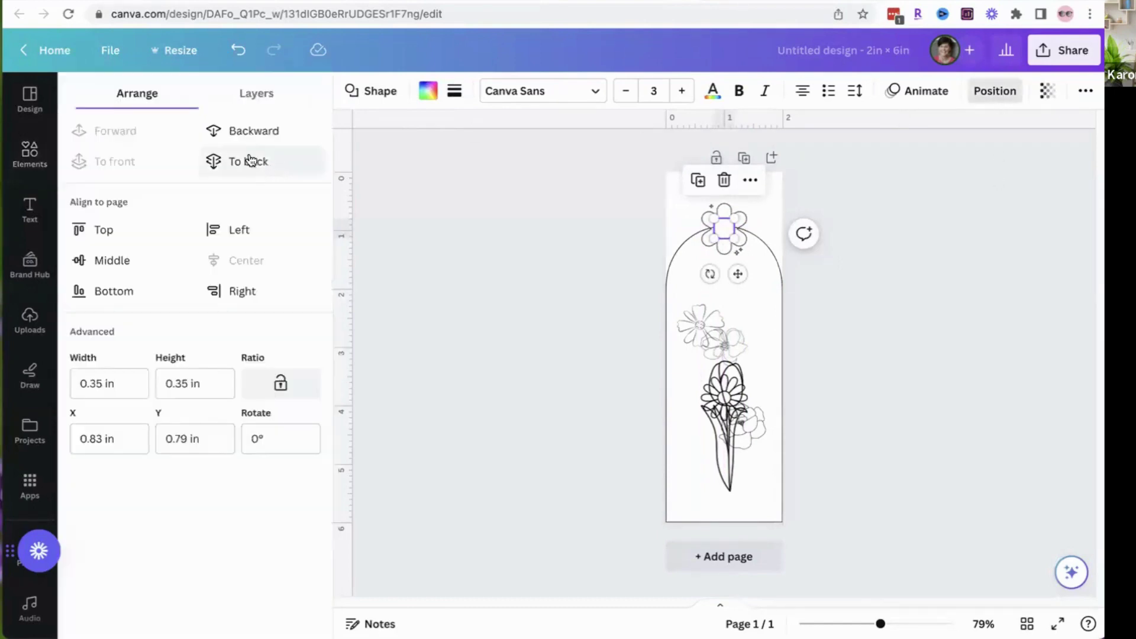
left_click(242, 133)
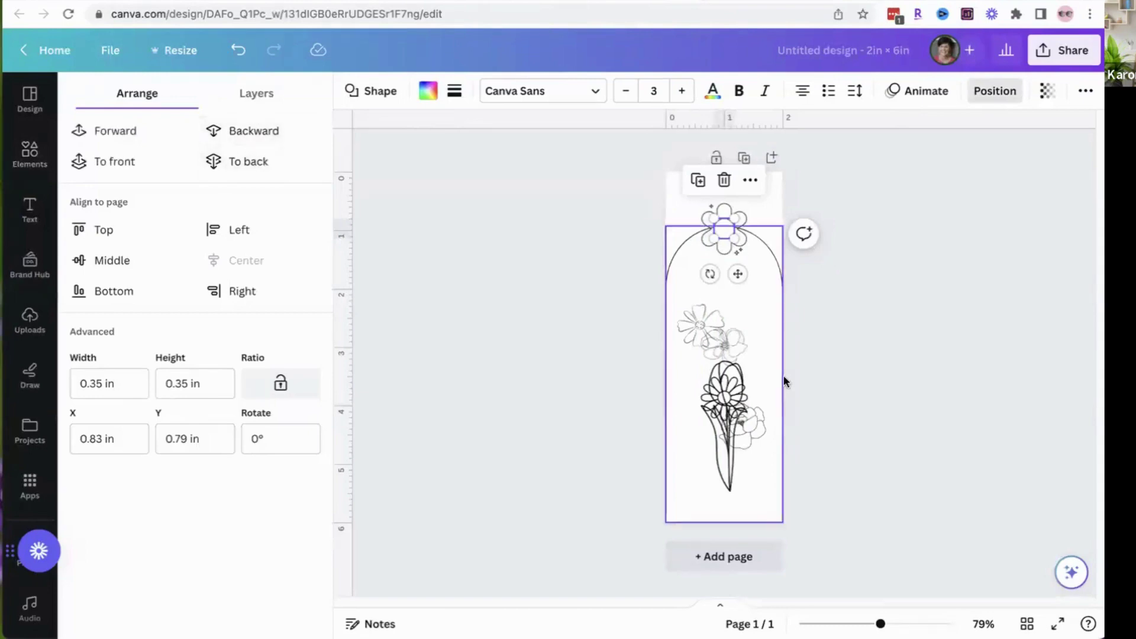
left_click(873, 361)
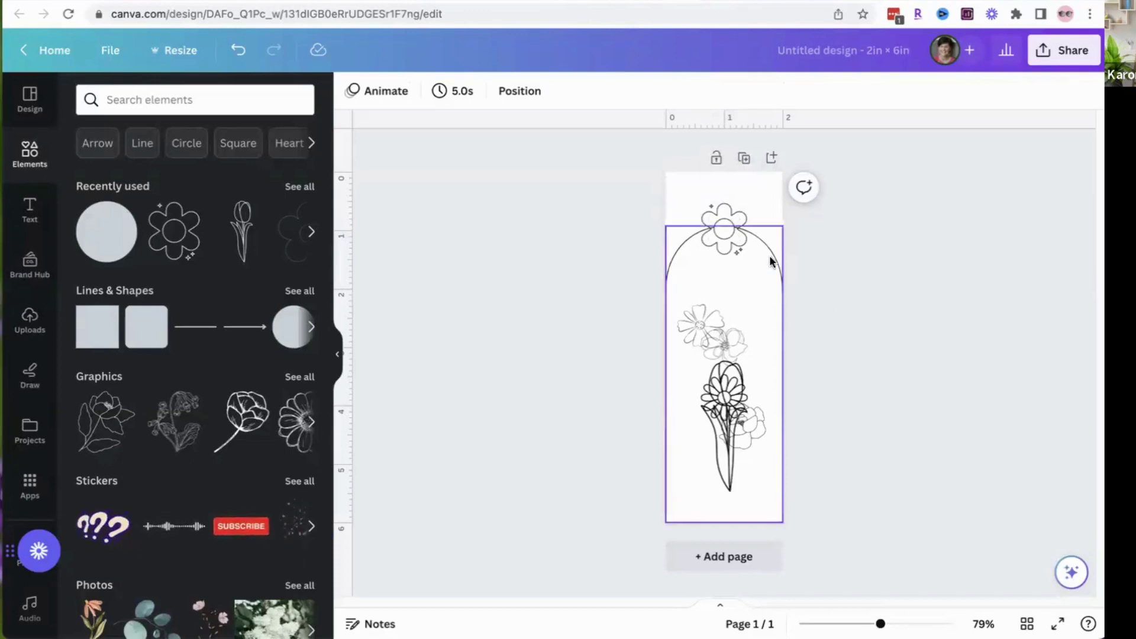
Step: Select the sparkle flower together with its white circle and move both up until they sit just above the arch's peak
left_click(728, 228)
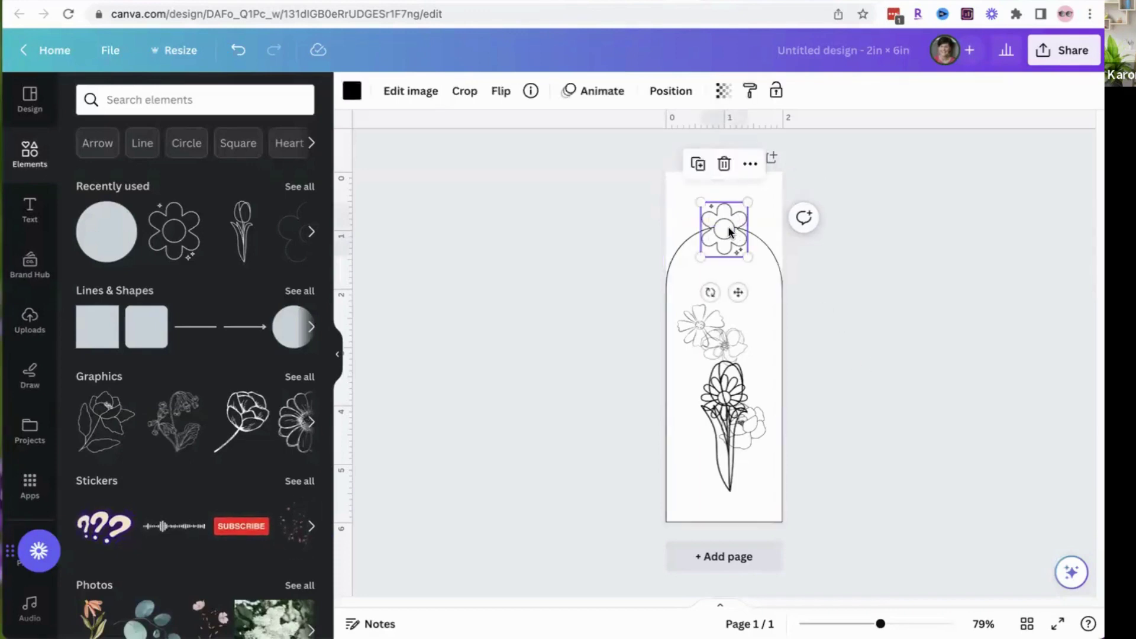
left_click_drag(722, 238, 730, 225)
left_click(765, 264, "shift")
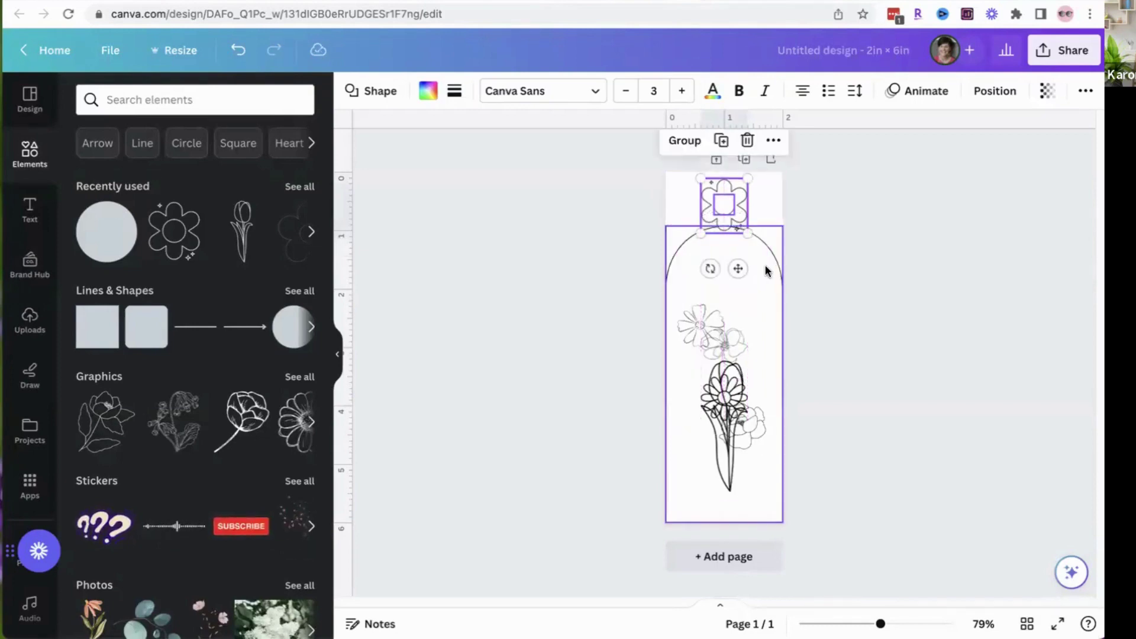
left_click(763, 262)
left_click(758, 279)
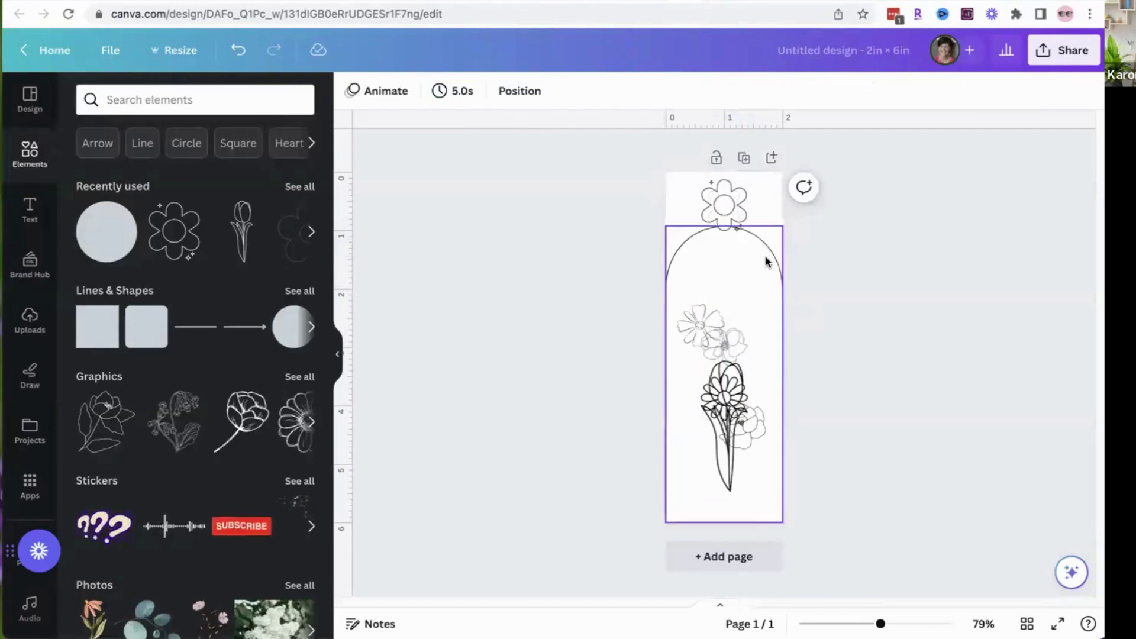
Step: Stretch the arch up to the sparkle flower's centre, about 5.4 in high, and extend its base just past the page's lower edge
left_click(766, 255)
left_click_drag(724, 226, 725, 209)
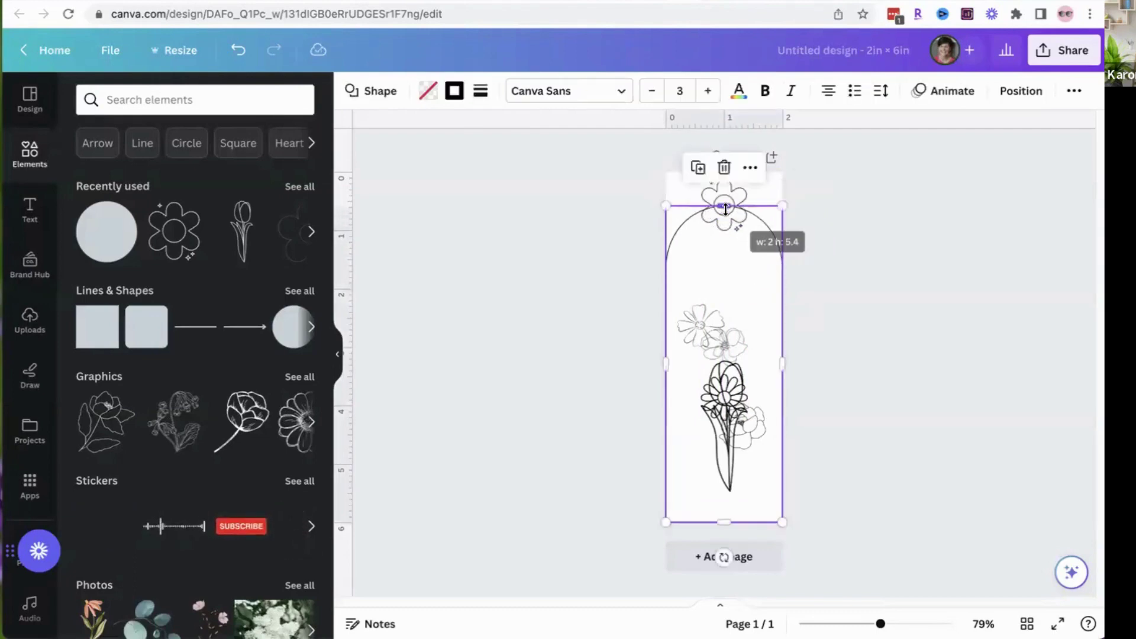
left_click(909, 256)
left_click(725, 201)
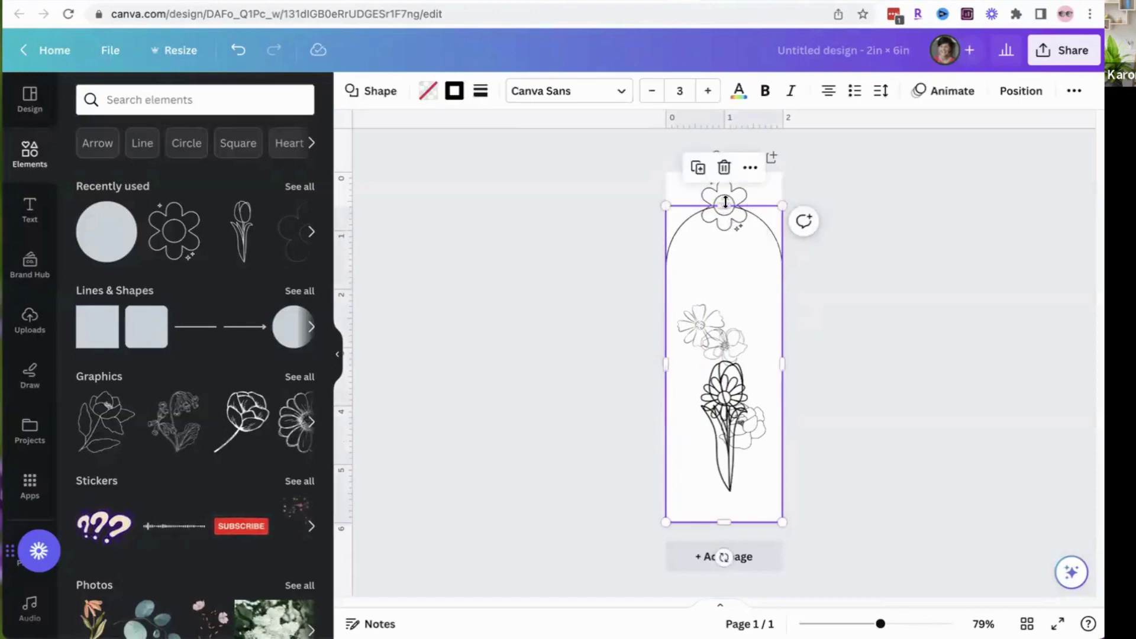
left_click_drag(723, 202, 724, 199)
left_click(897, 276)
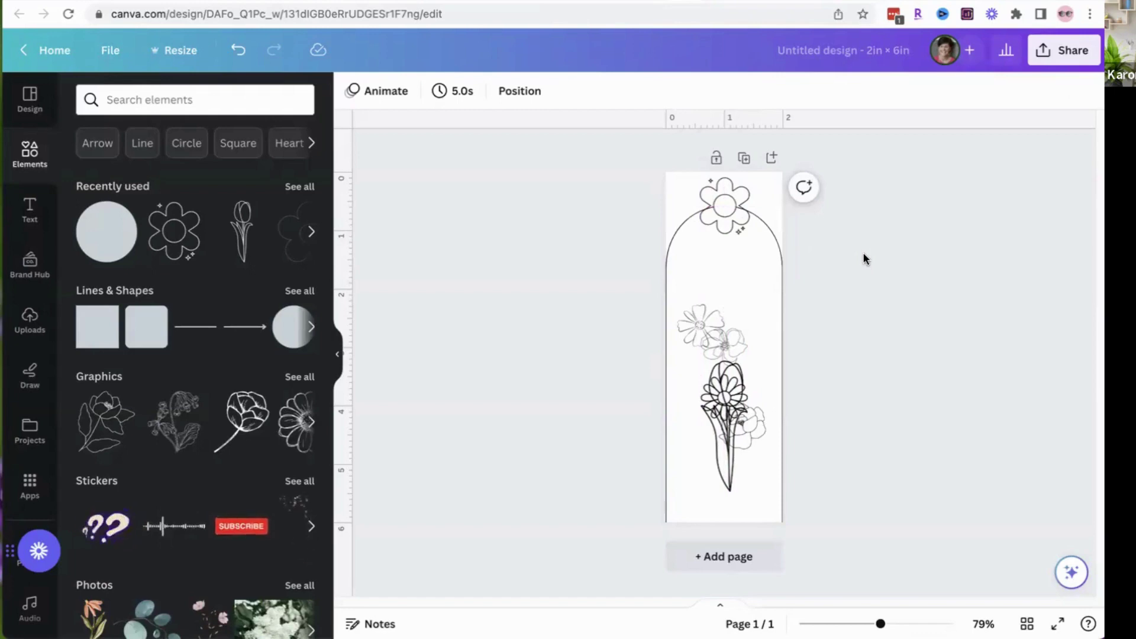
Step: Enlarge the open-petalled flower inside the arch's upper left, and tilt the tulip to the right and place it at the upper right
mouse_move(700, 330)
left_mouse_down()
mouse_move(701, 255)
mouse_move(774, 310)
mouse_move(710, 291)
mouse_move(705, 275)
left_mouse_up()
left_click(879, 383)
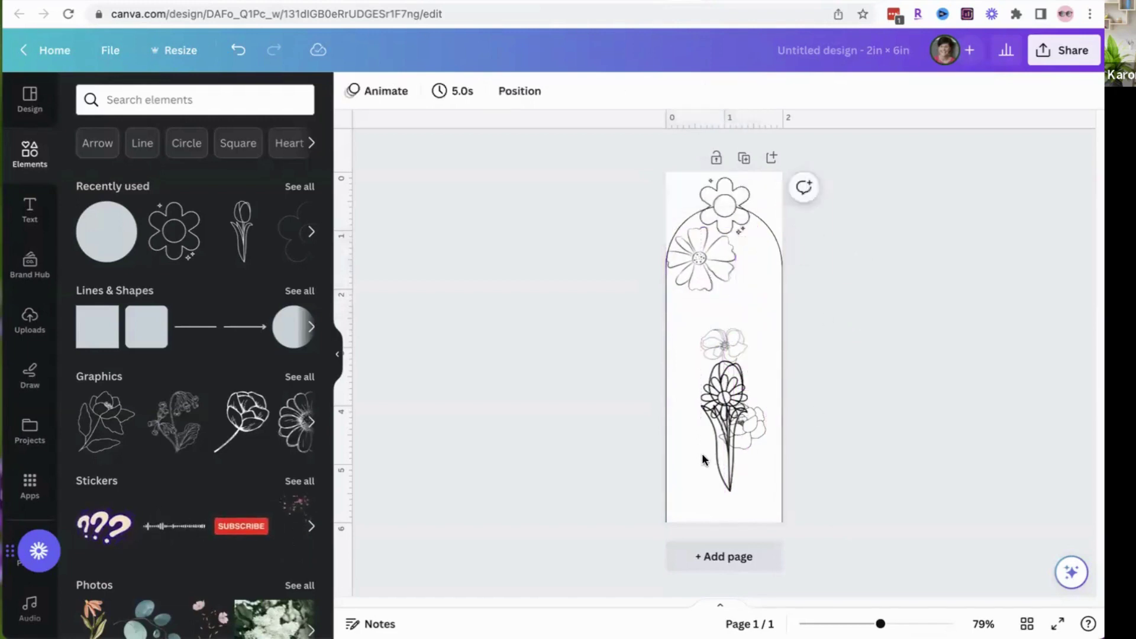
left_click(732, 442)
mouse_move(732, 442)
left_mouse_down()
mouse_move(765, 334)
mouse_move(720, 344)
mouse_move(693, 414)
mouse_move(743, 420)
mouse_move(717, 412)
left_mouse_up()
left_click(754, 364)
left_click_drag(770, 328, 750, 308)
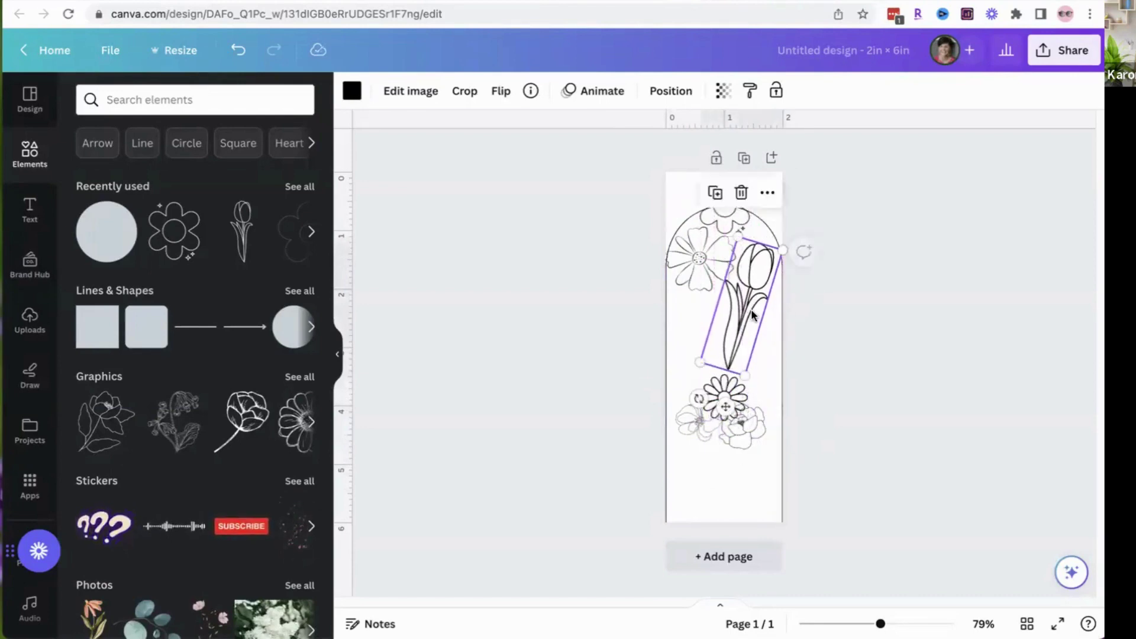
Step: Place the small faint flower to the right of the tulip's stem and the slightly enlarged daisy to its left
left_click(878, 359)
left_click(692, 422)
mouse_move(690, 422)
left_mouse_down()
mouse_move(695, 321)
mouse_move(753, 359)
mouse_move(751, 338)
mouse_move(744, 354)
left_mouse_up()
left_click(867, 390)
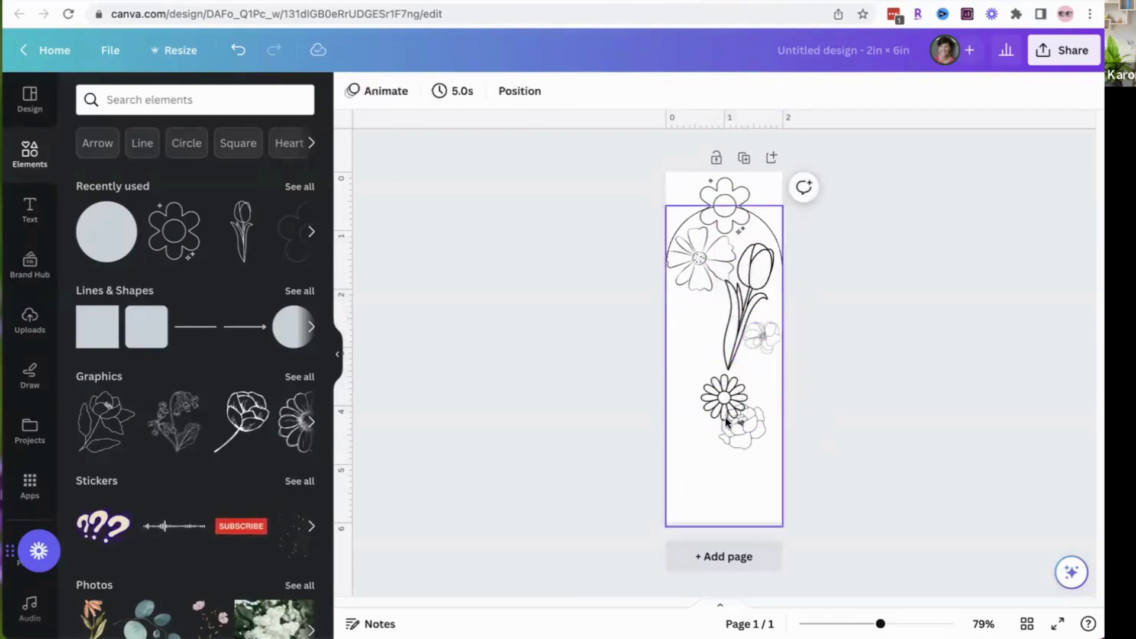
left_click_drag(725, 400, 703, 334)
Step: Enlarge the peony and centre it across the bookmark below the tulip
left_click(747, 428)
left_click_drag(749, 429, 788, 458)
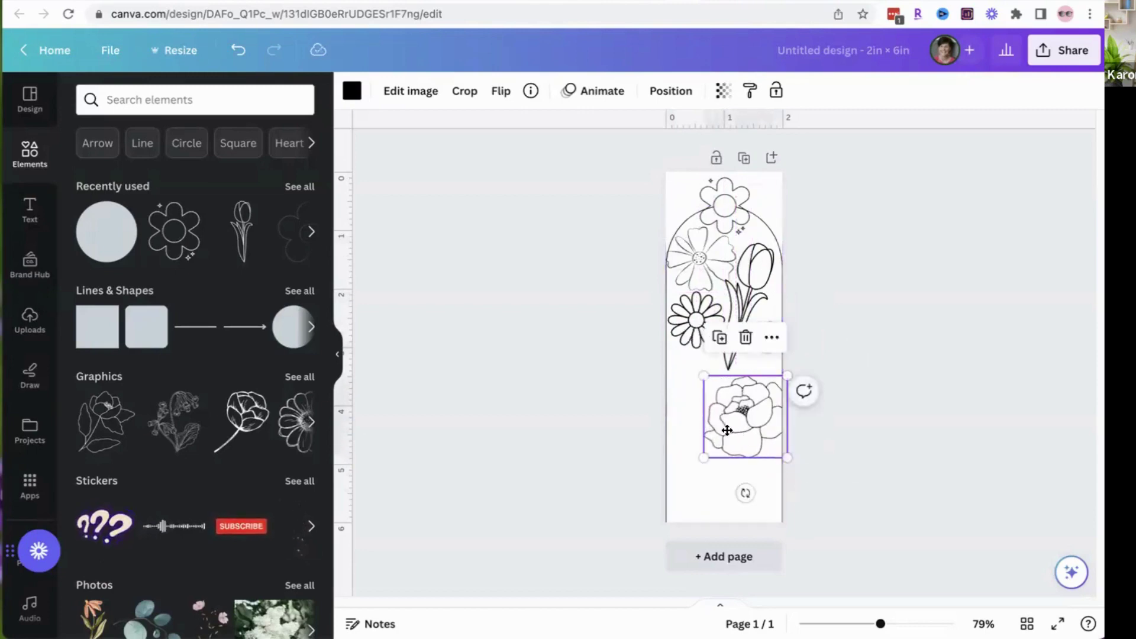
left_click_drag(726, 430, 705, 430)
left_click(847, 444)
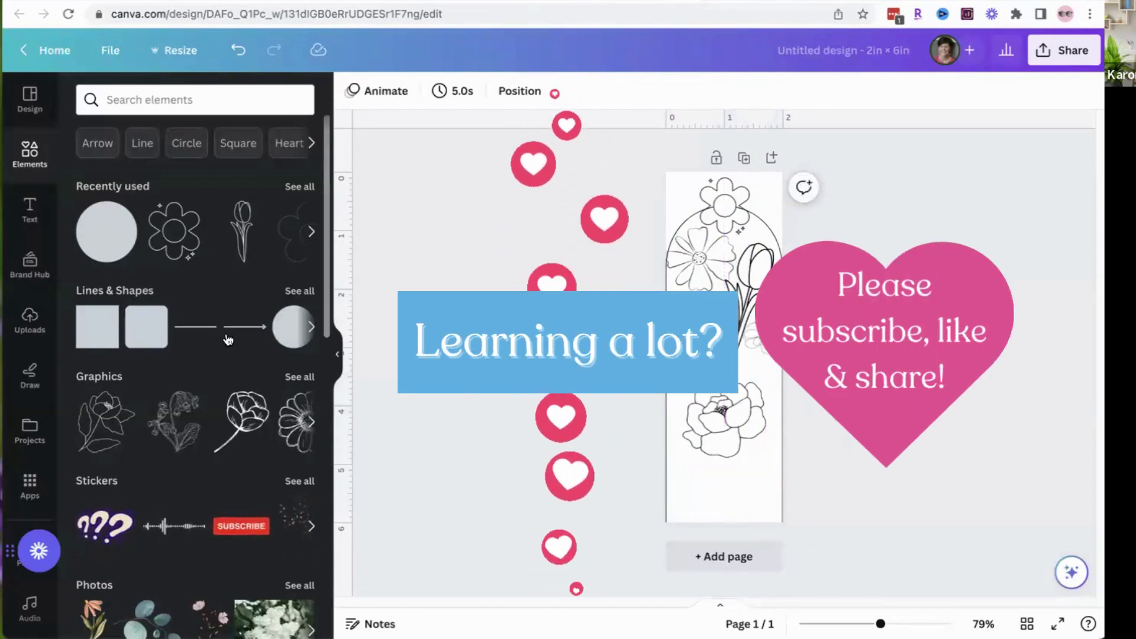
left_click(299, 377)
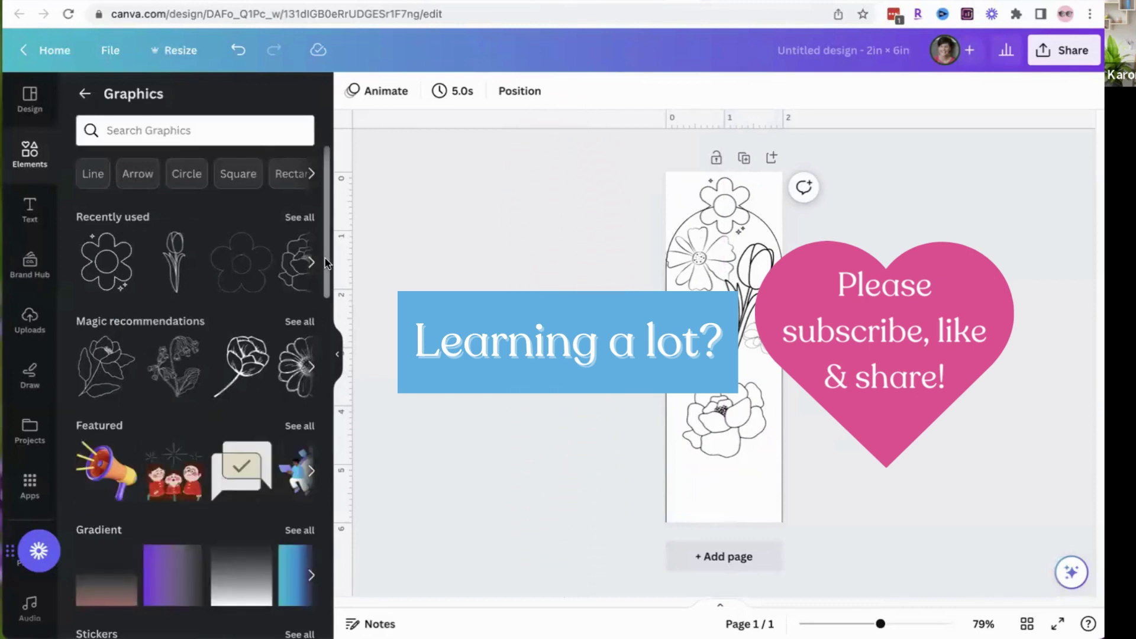
scroll(237, 266, "down", 4)
scroll(207, 236, "up", 4)
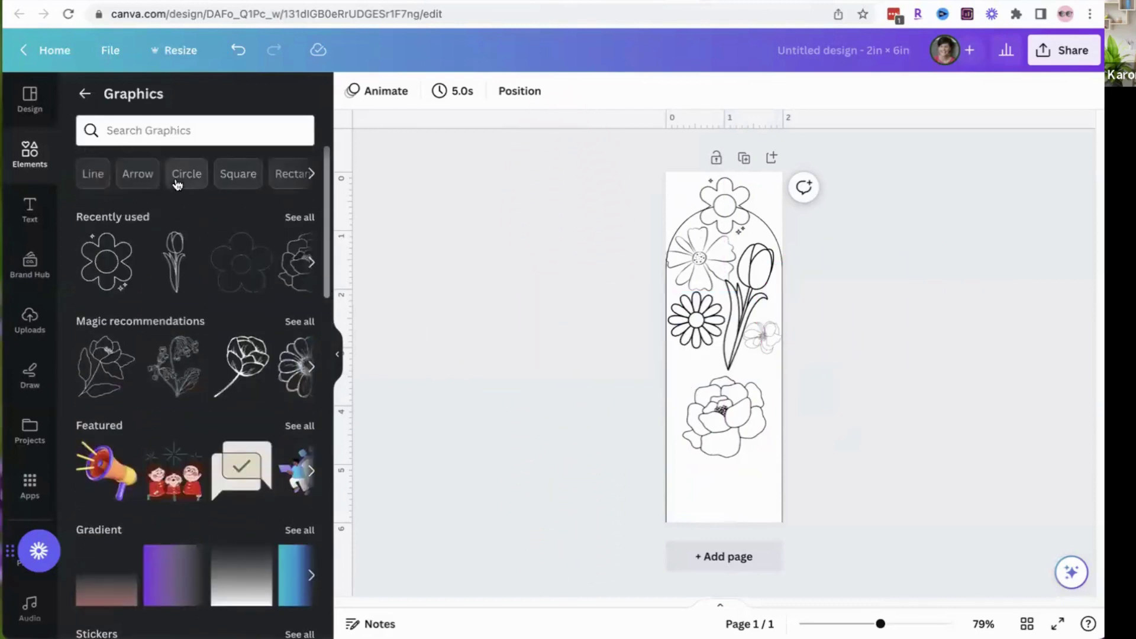
left_click(25, 164)
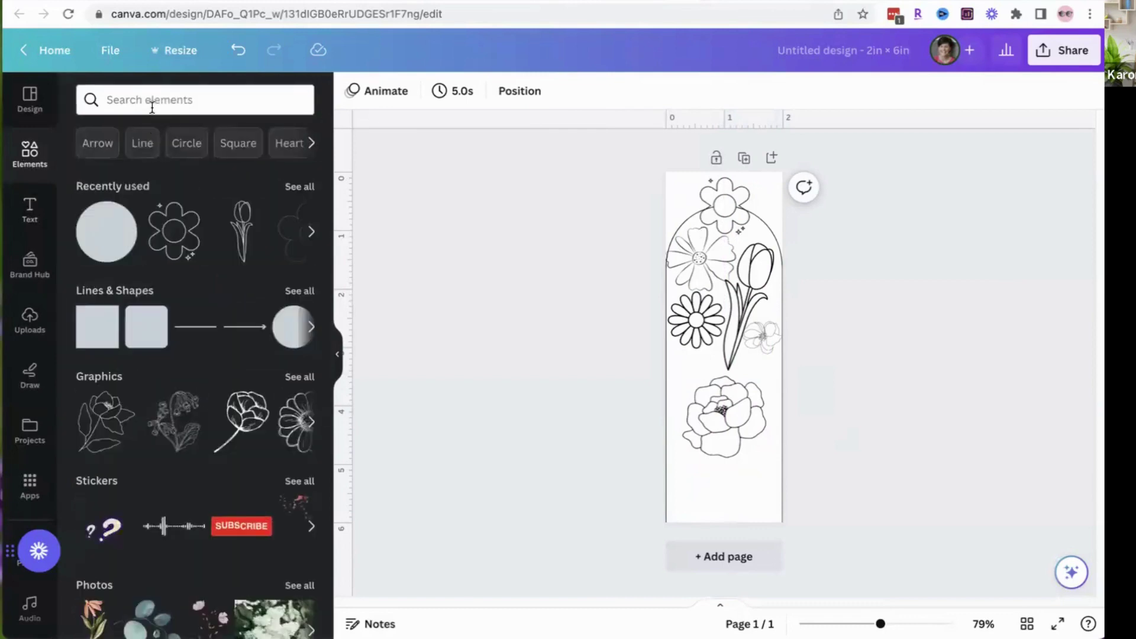
Step: Search the elements for "flower cutout"
left_click(152, 106)
type("flower cutout")
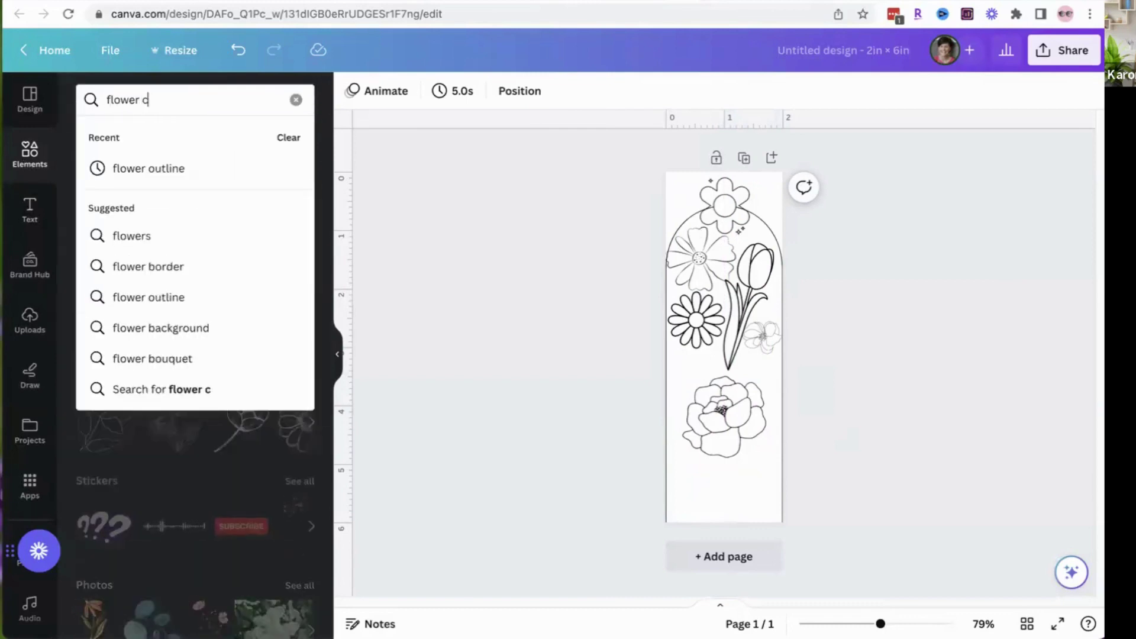
key("Return")
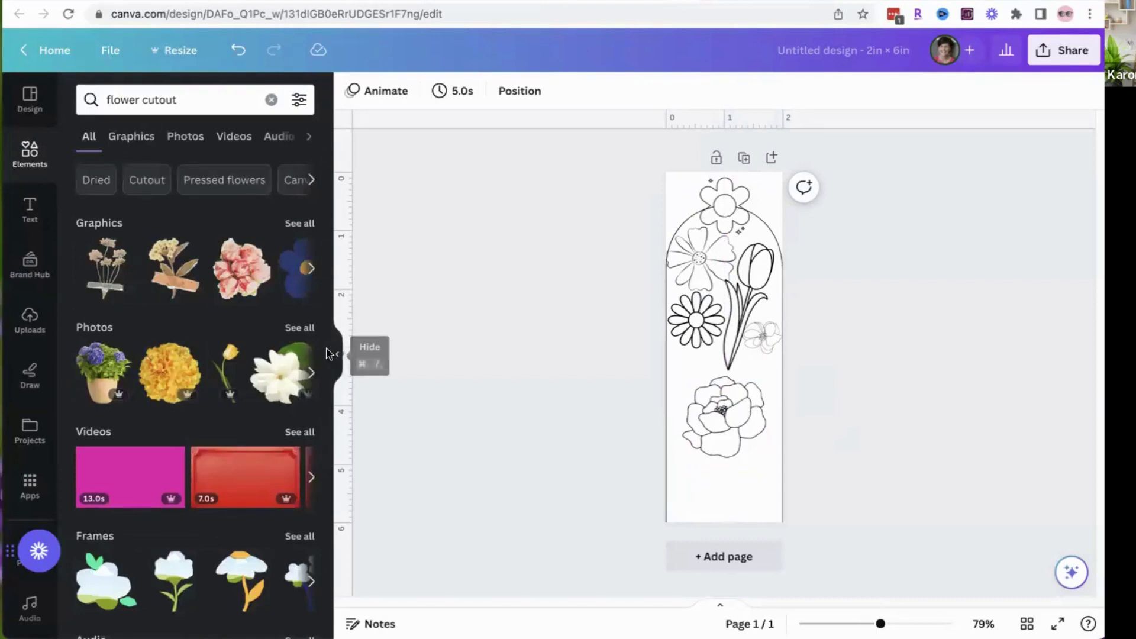
Step: Change the element search to "flower outline" and show all matching graphics
left_click(188, 99)
key("BackSpace")
key("BackSpace")
key("BackSpace")
key("BackSpace")
key("BackSpace")
key("BackSpace")
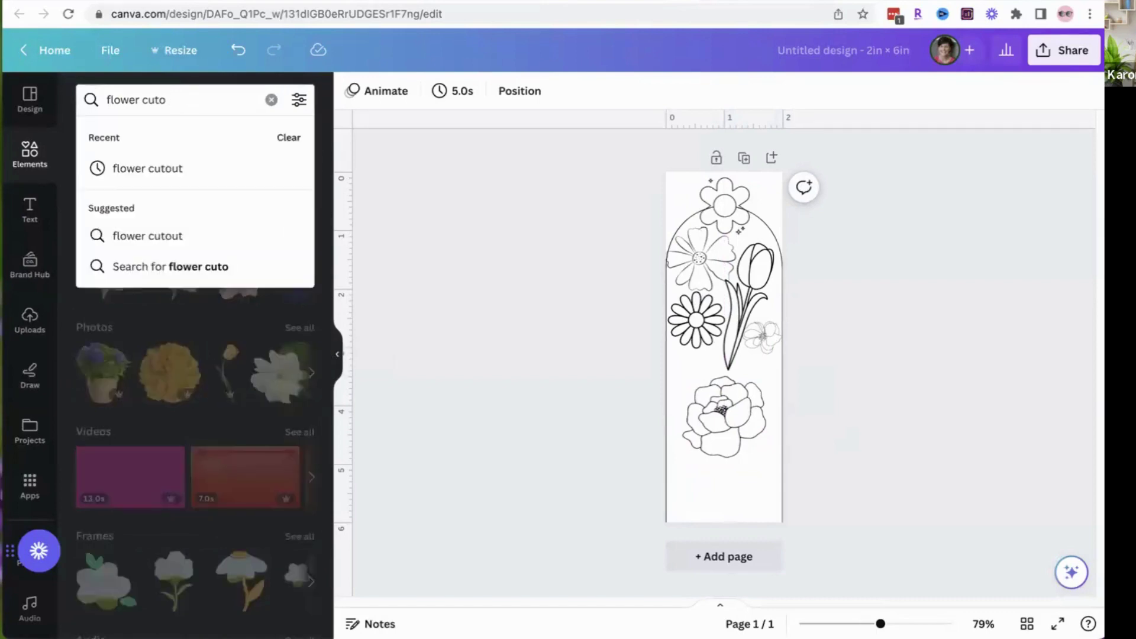
type("outline")
key("Return")
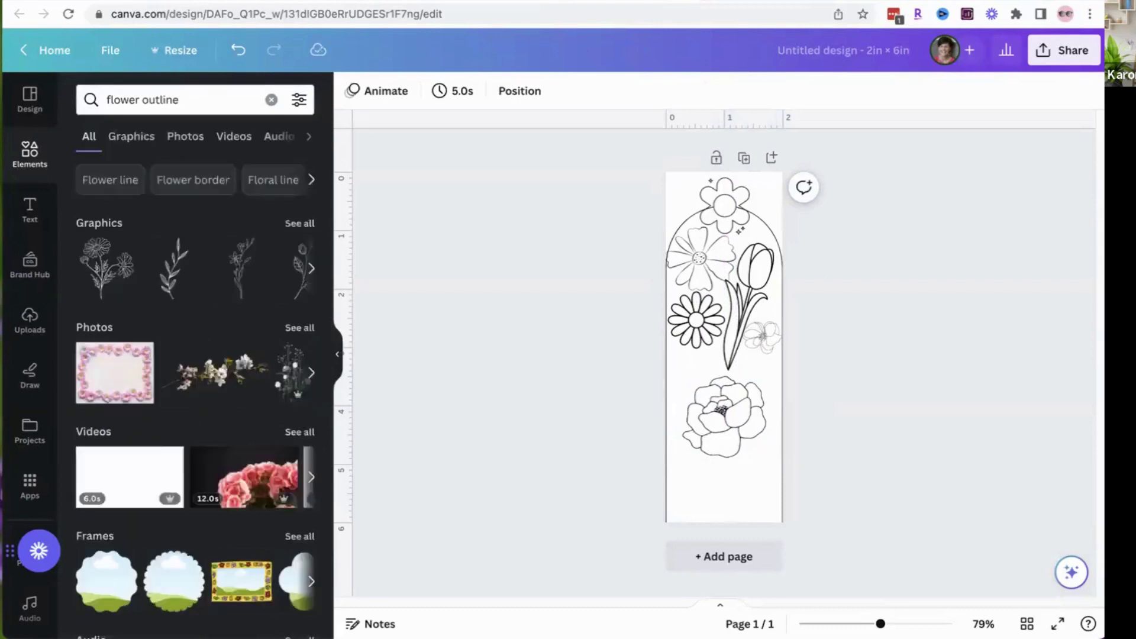
left_click(293, 224)
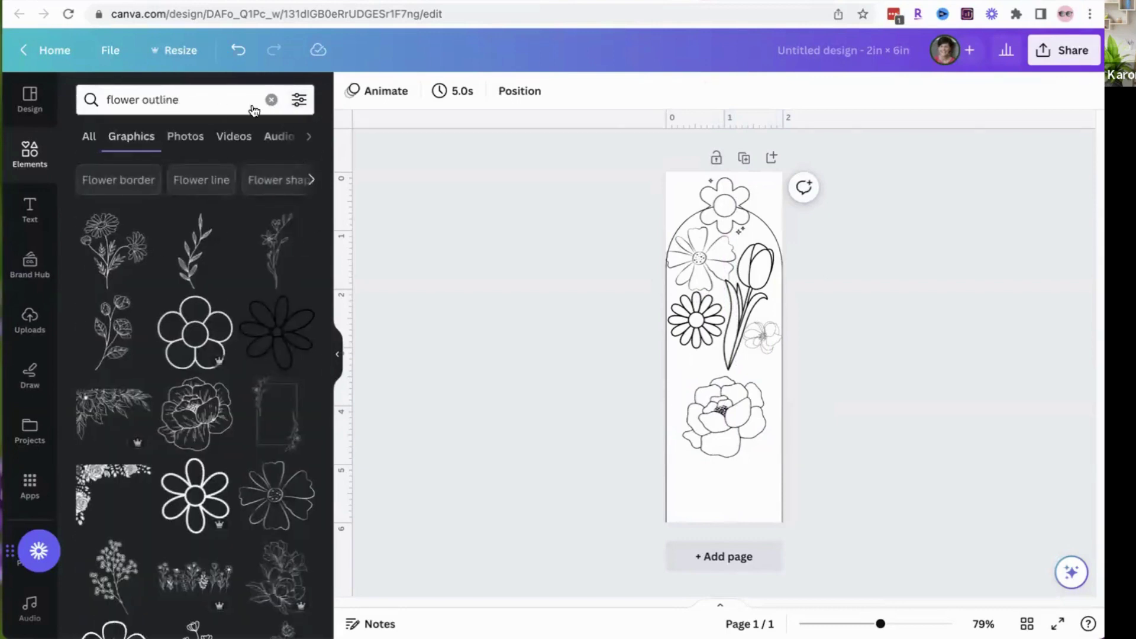
Step: Replace the element search with "flower" and show all matching graphics
left_click(271, 100)
type("flo")
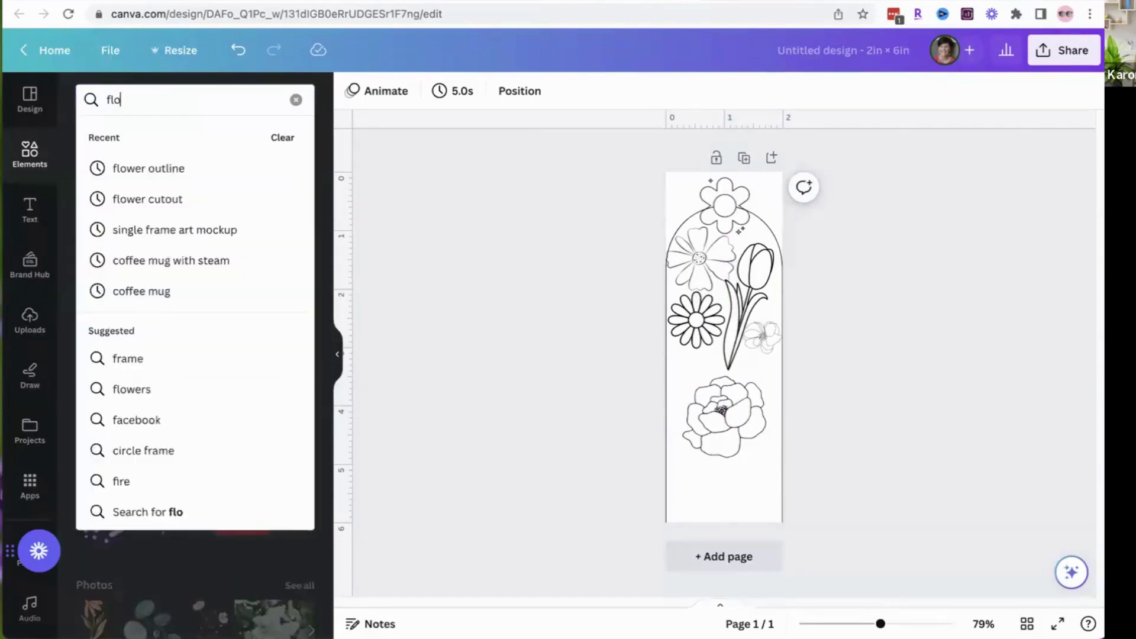
type("wer")
key("Return")
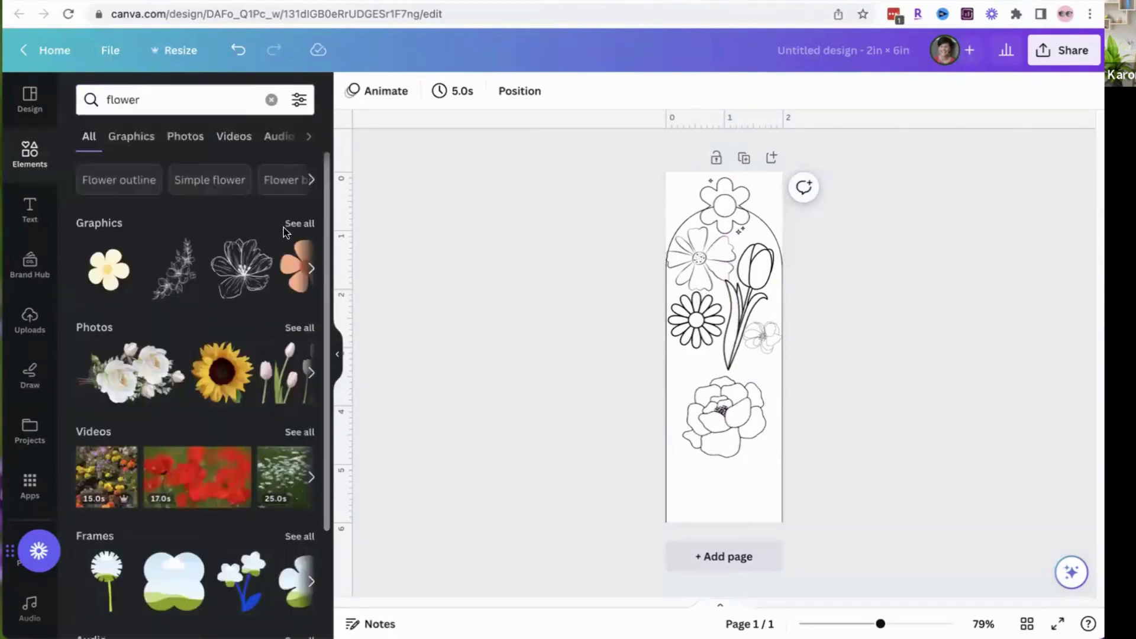
left_click(299, 224)
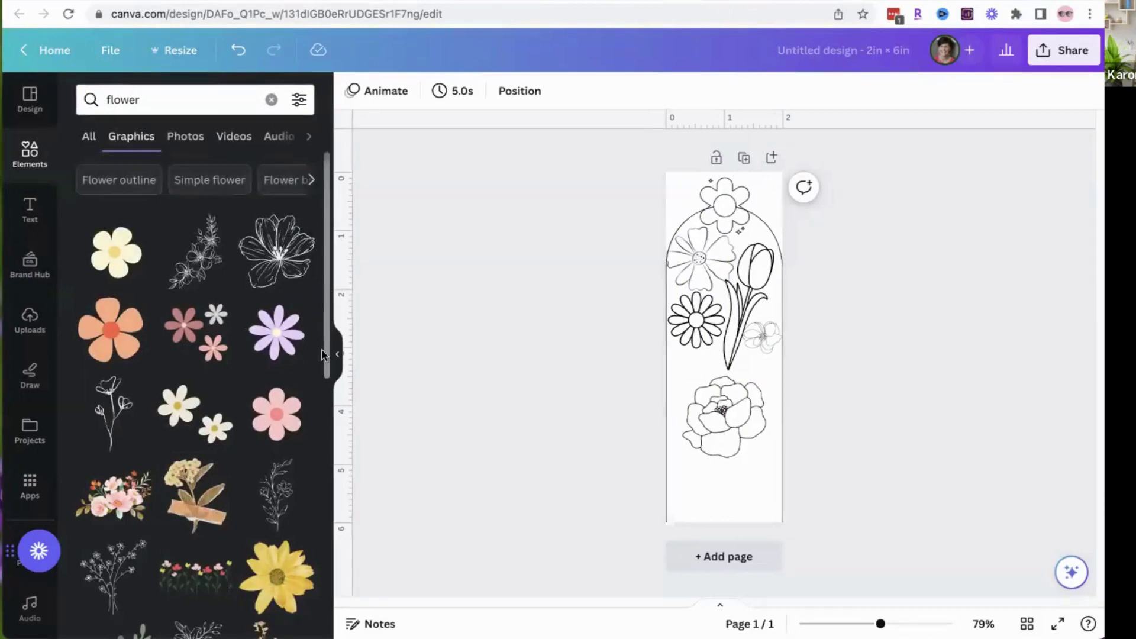
Step: Find a single bold flower outline with rounded petals and place it small at the bookmark's right edge, just below the peony
left_click_drag(327, 353, 339, 503)
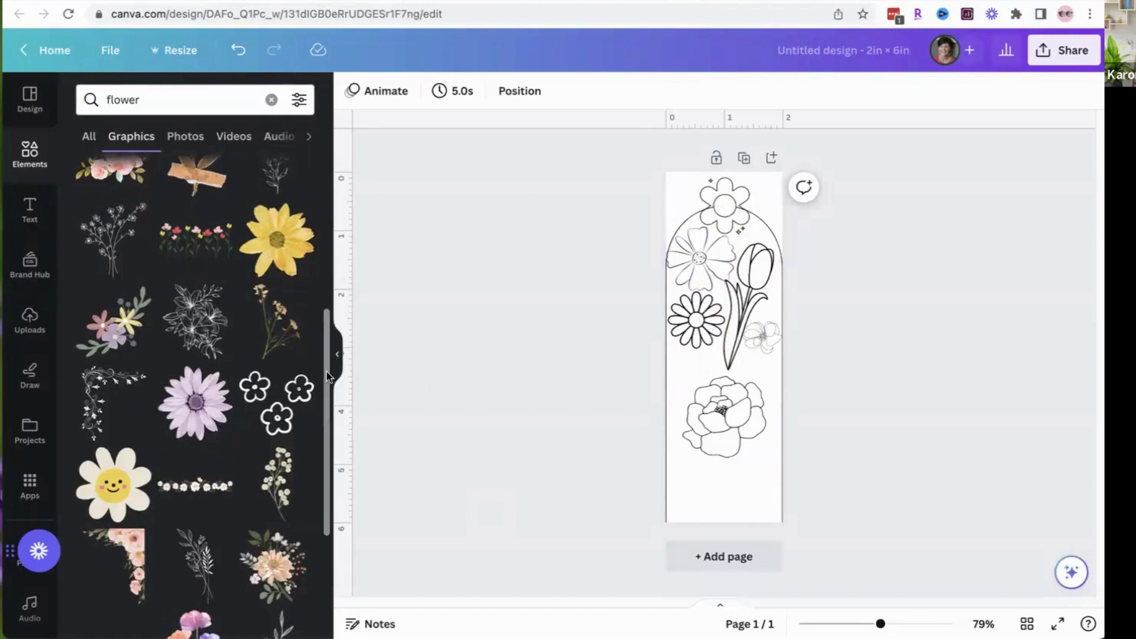
scroll(327, 413, "down", 3)
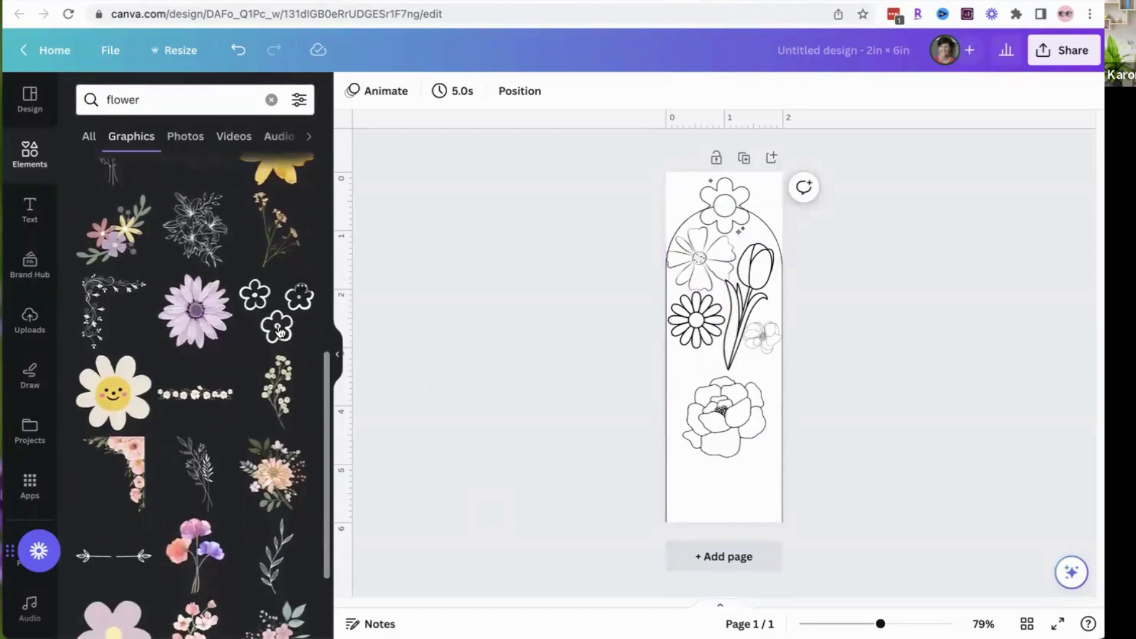
left_click_drag(281, 331, 766, 480)
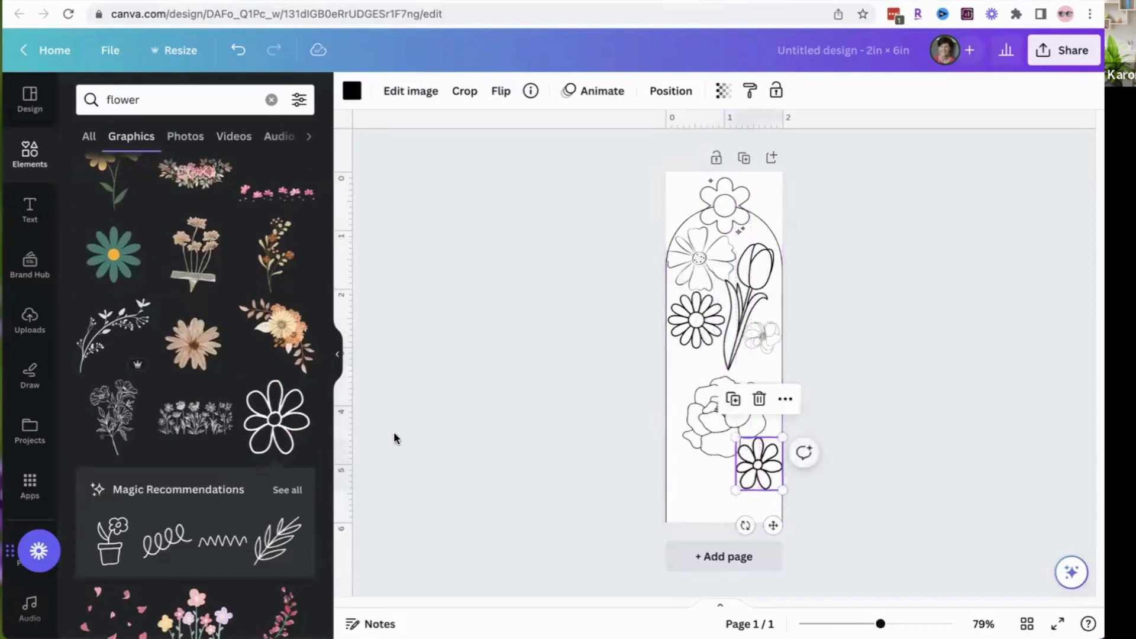
left_click(393, 431)
left_click_drag(327, 410, 333, 636)
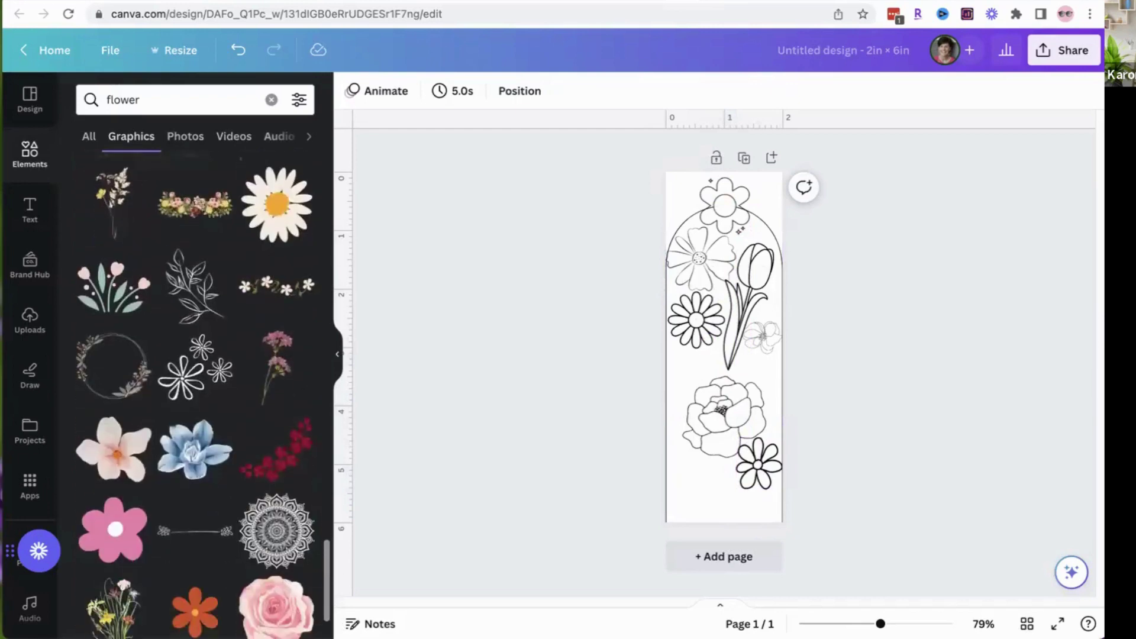
Step: Replace the element search with "tulip" and show the matching graphics
left_click(159, 99)
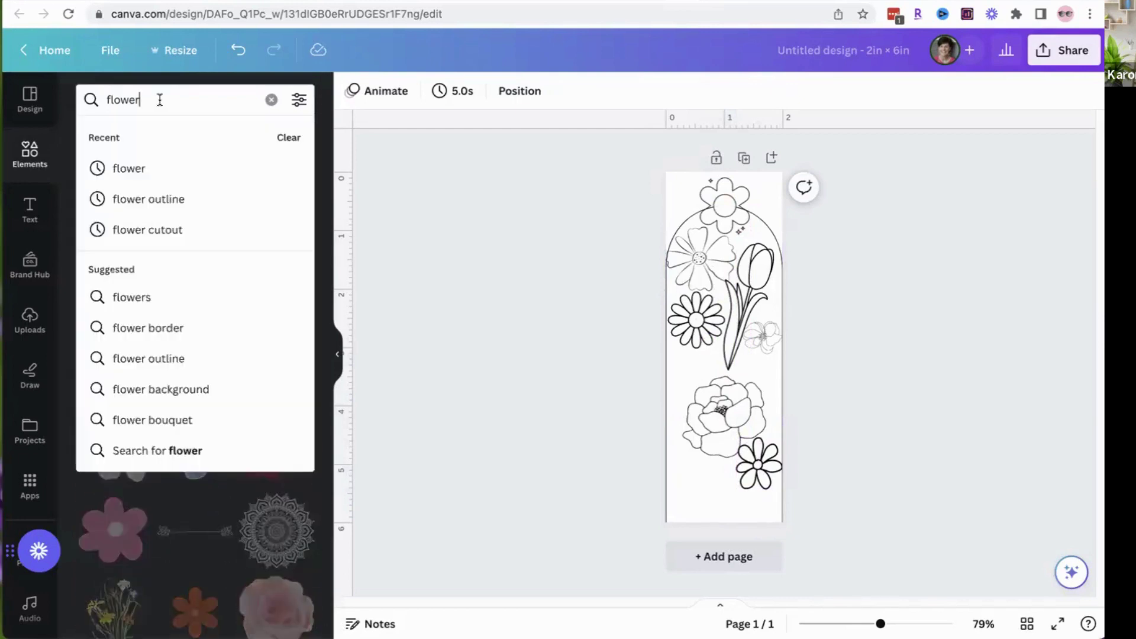
key("BackSpace")
key("BackSpace")
key("BackSpace")
key("BackSpace")
key("BackSpace")
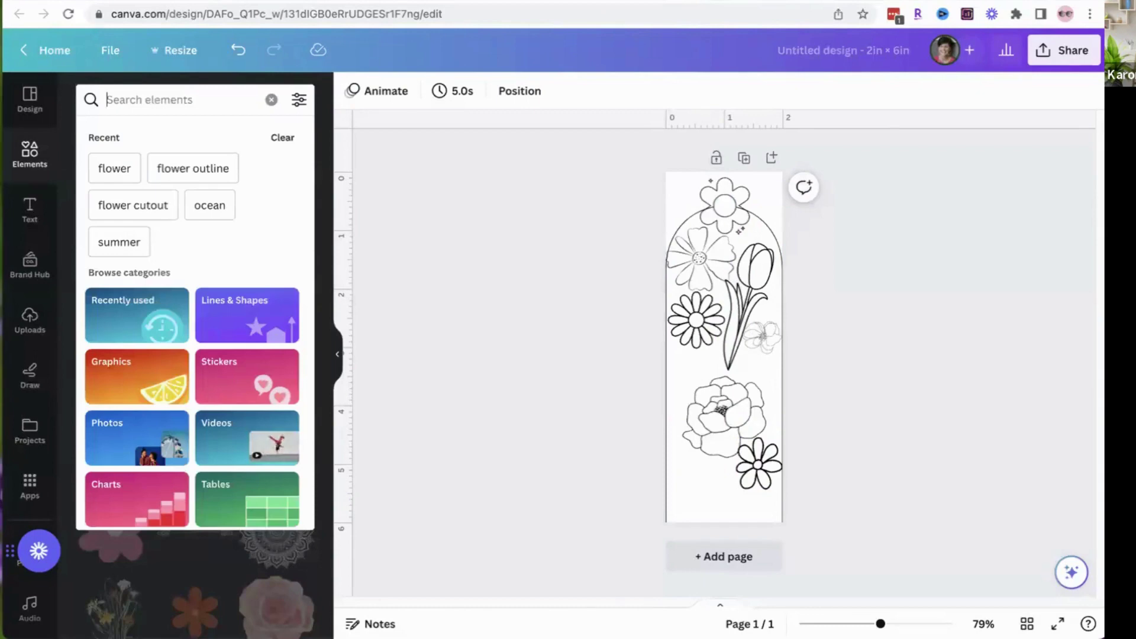
type("tupli")
type("lip")
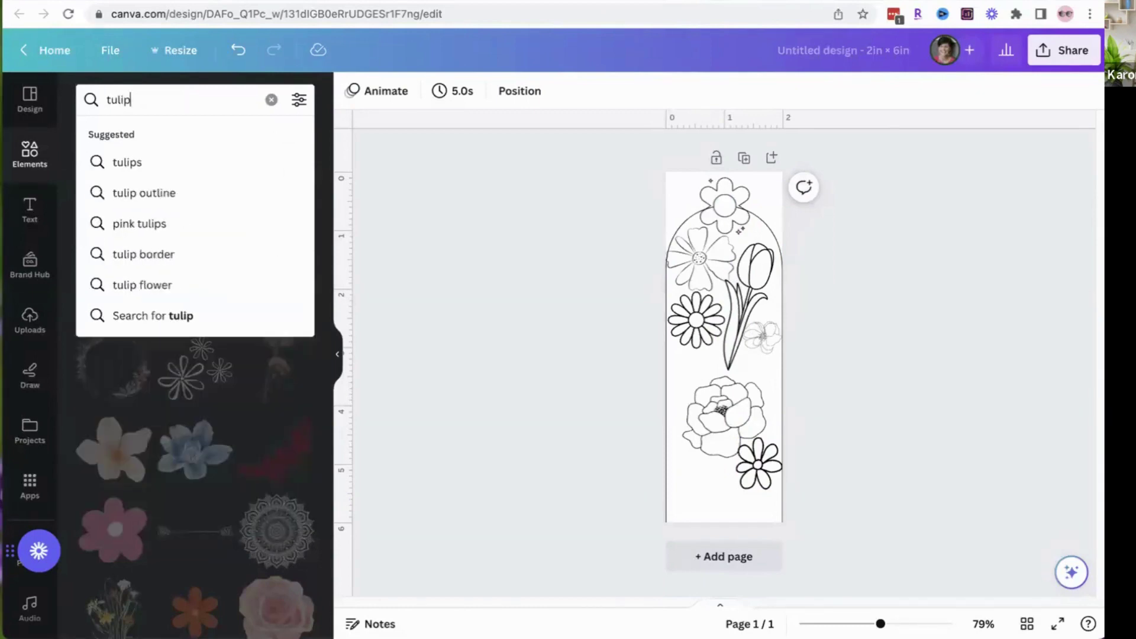
key("Return")
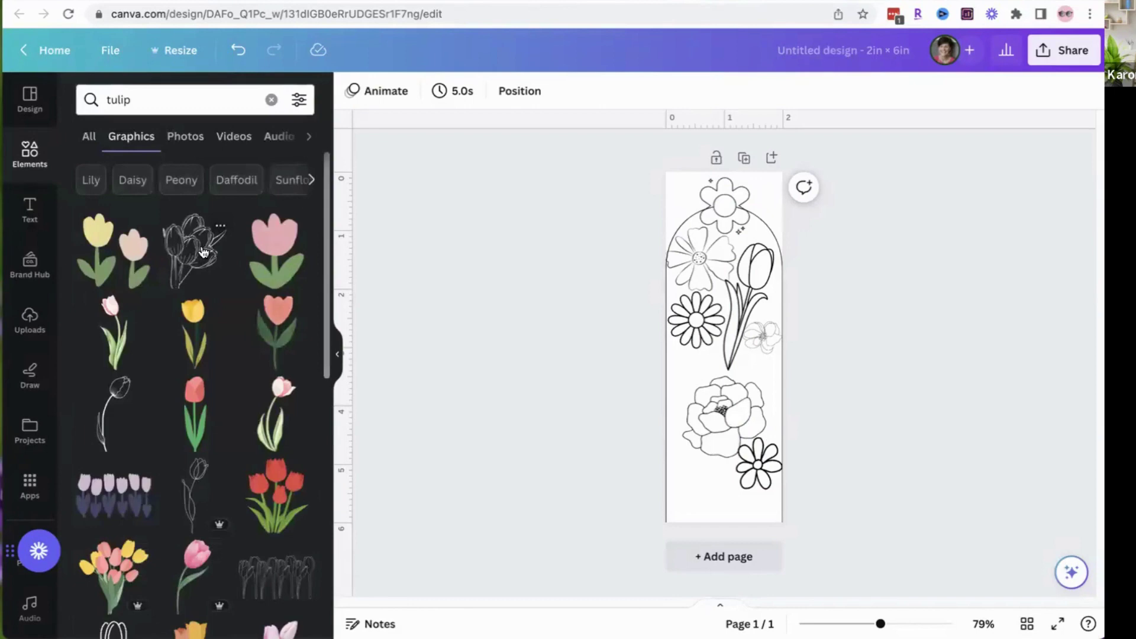
Step: Add the thin-lined tulip bouquet outline to the bookmark's lower-left corner, below the peony, and rotate it about 45 degrees counterclockwise
left_click(203, 252)
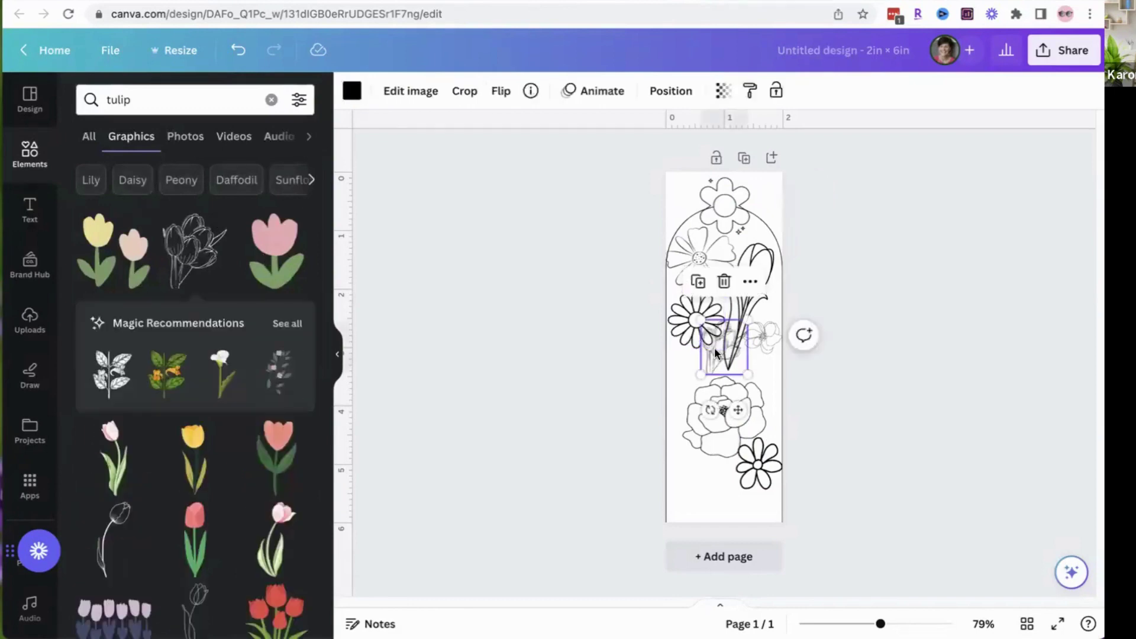
mouse_move(717, 350)
left_mouse_down()
mouse_move(713, 408)
mouse_move(686, 473)
mouse_move(693, 490)
left_mouse_up()
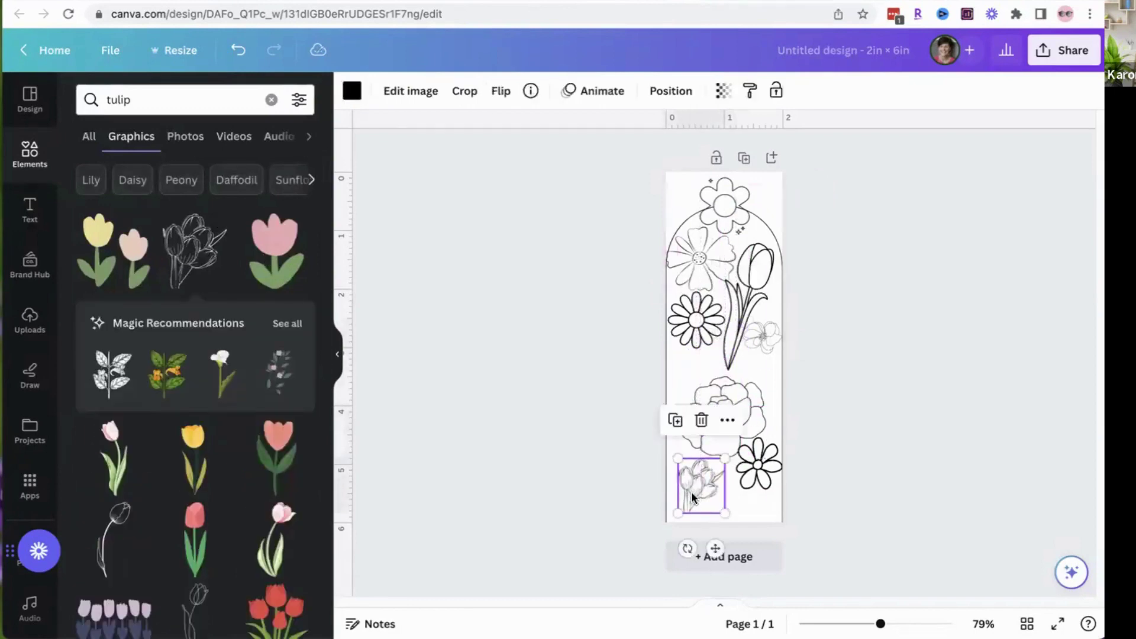
left_click_drag(688, 548, 748, 545)
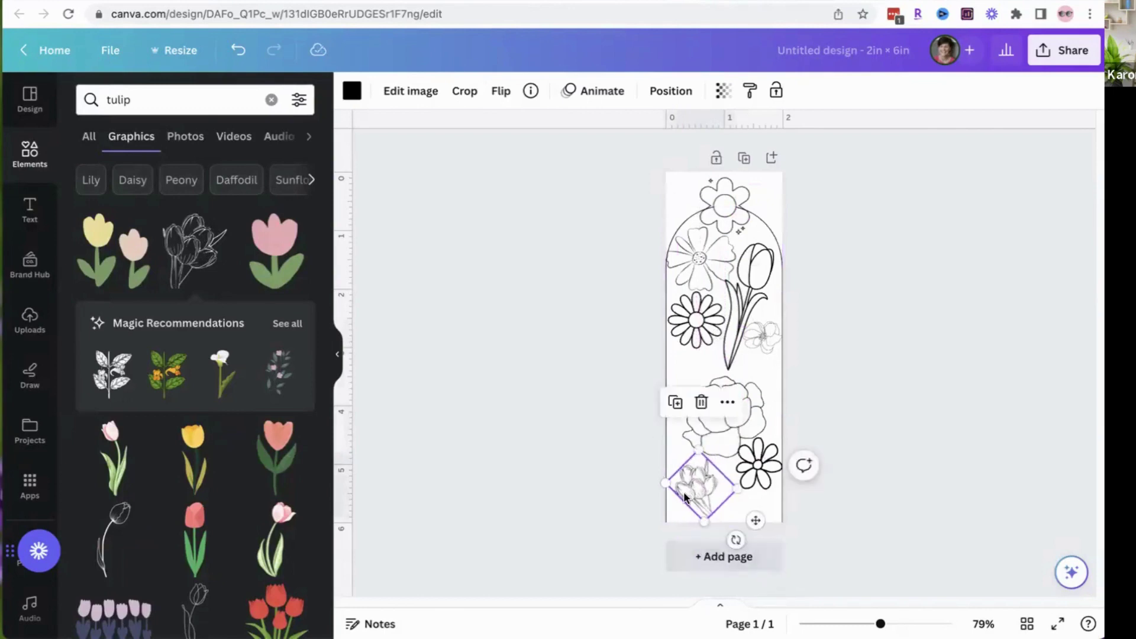
Step: Add the bold single tulip outline with a leaf below the daisy, moving the lower bold flower down and the peony right to make room
scroll(201, 378, "down", 5)
left_click(198, 367)
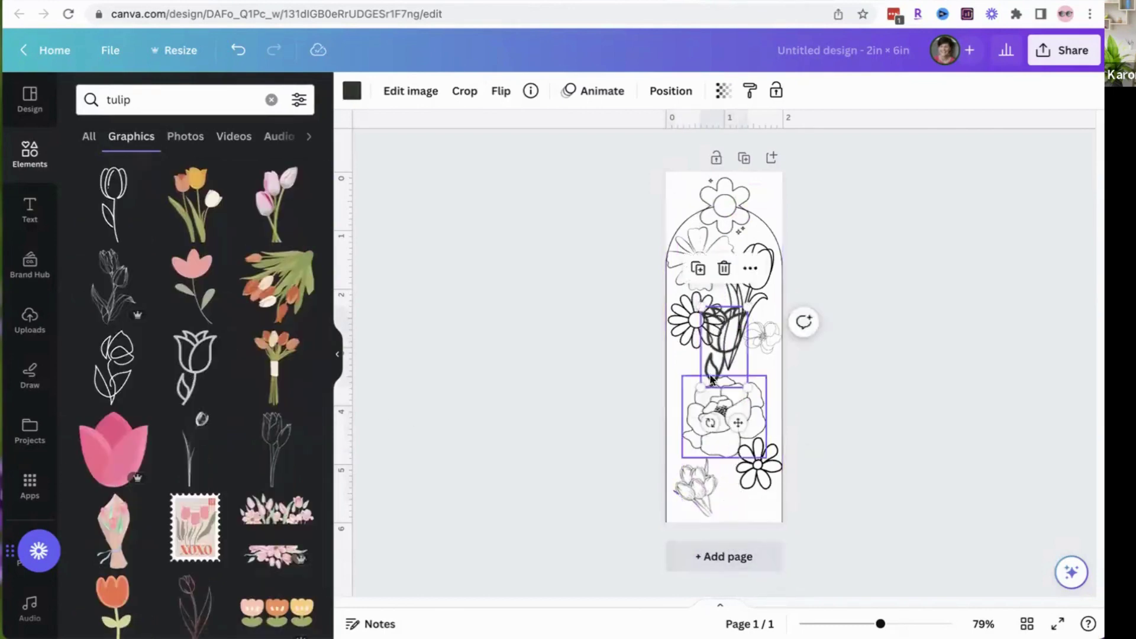
left_click_drag(723, 351, 694, 378)
left_click_drag(734, 474, 733, 485)
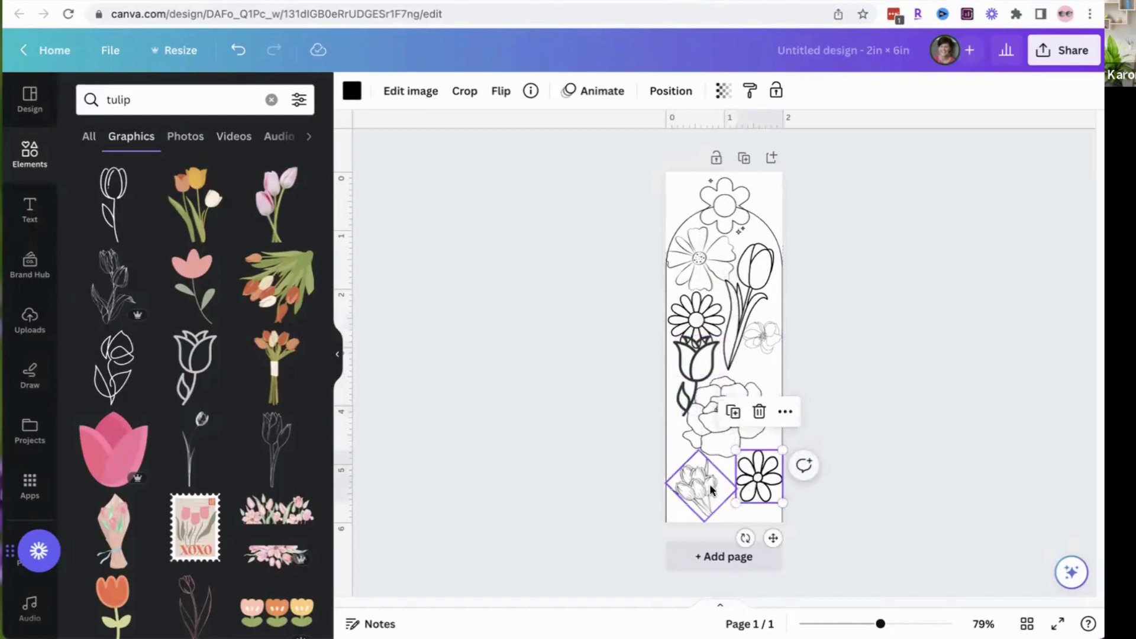
left_click_drag(733, 438, 748, 430)
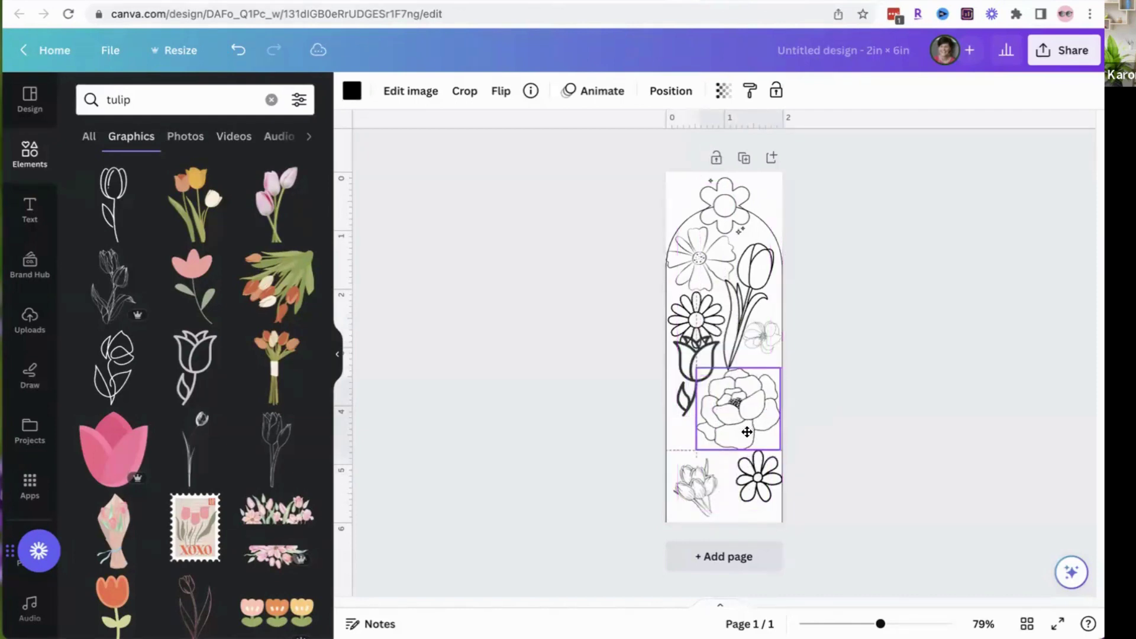
left_click(693, 366)
left_click_drag(691, 370, 689, 386)
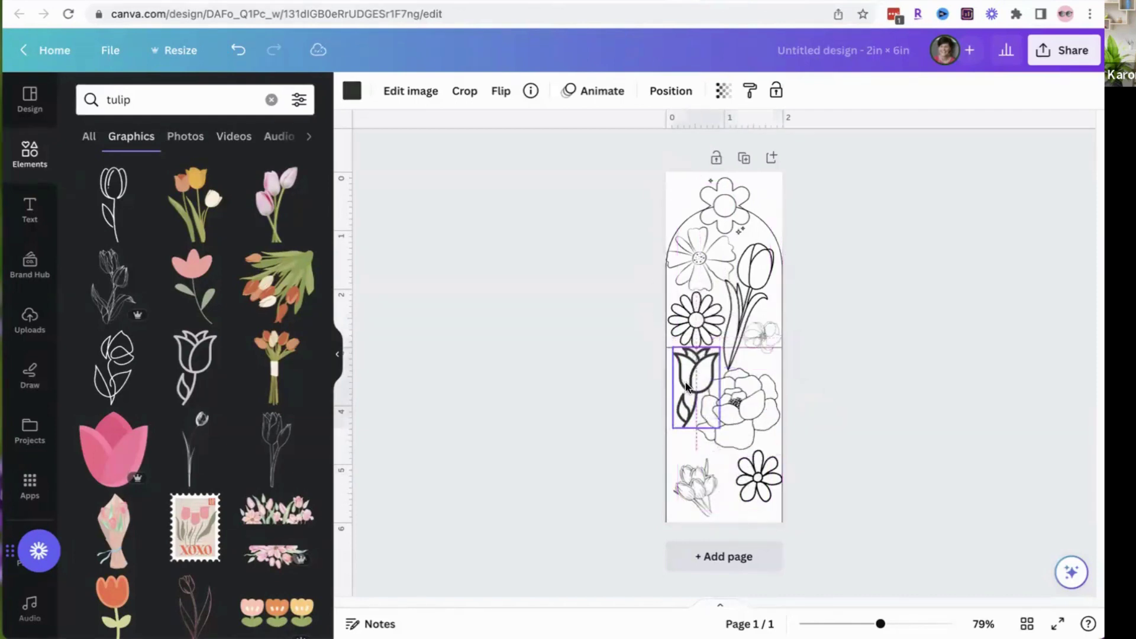
Step: Flip the bold tulip horizontally, tilt it slightly clockwise, and shrink the peony so the two fit side by side
left_click(500, 90)
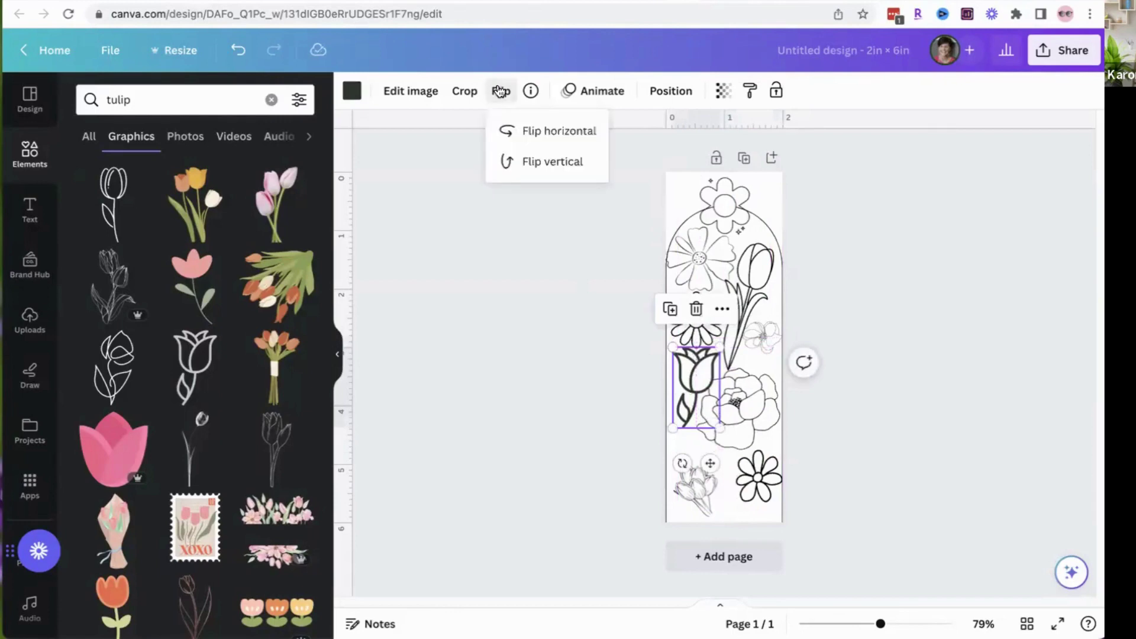
left_click(520, 129)
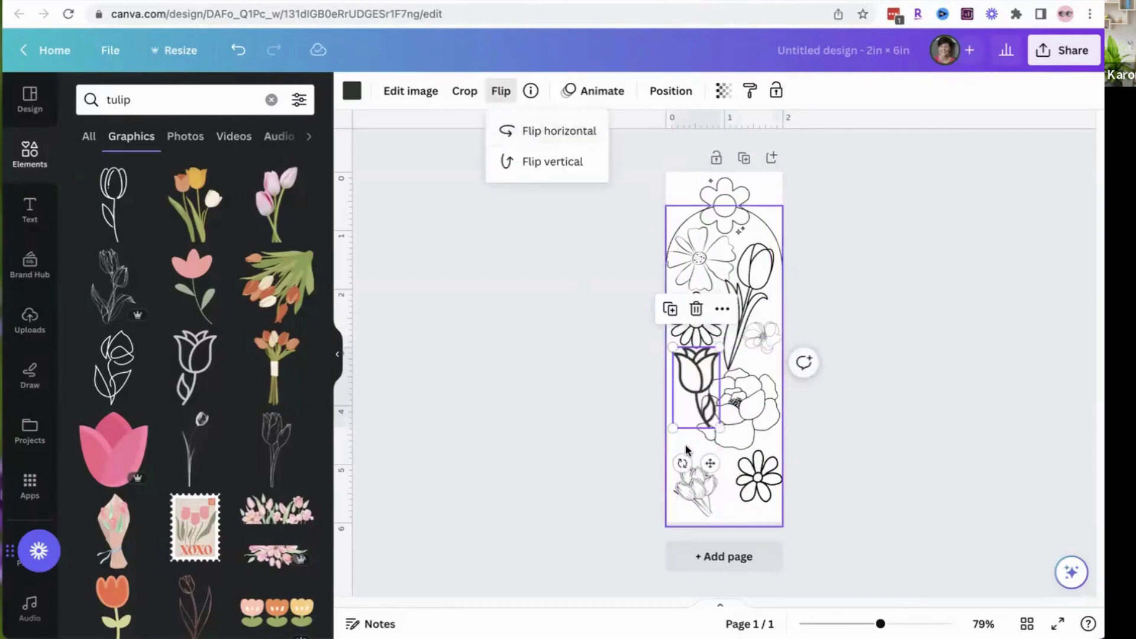
left_click_drag(682, 464, 711, 438)
left_click(730, 422)
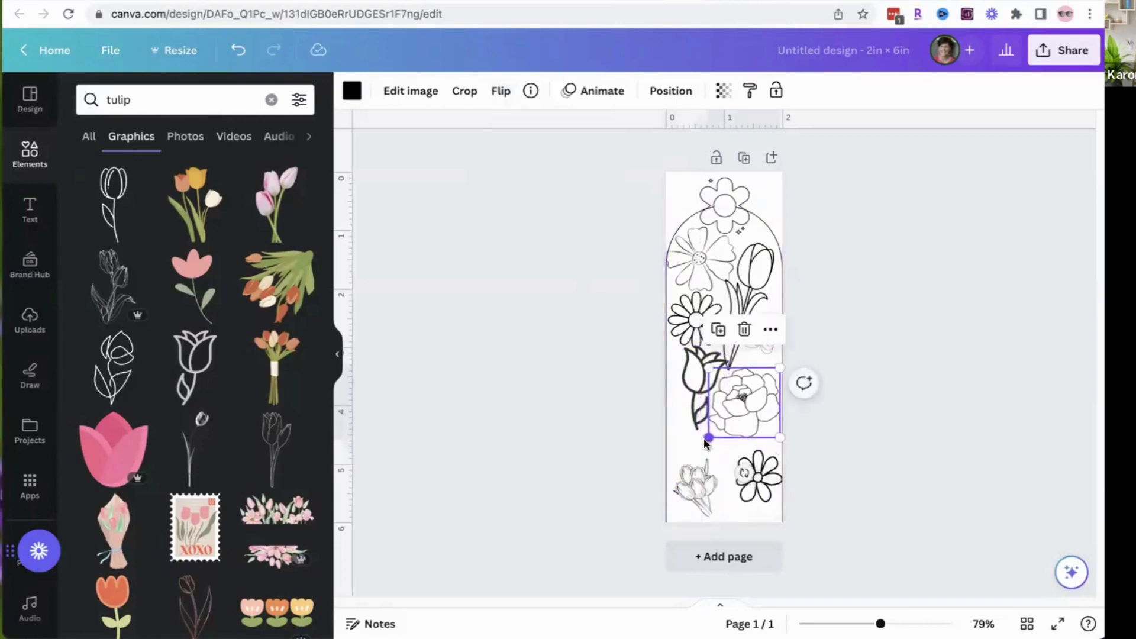
left_click(921, 367)
left_click(688, 392)
left_click_drag(687, 389, 682, 396)
Step: Move the tulip bouquet and the small bold flower up so they sit side by side just below the bold tulip and peony
left_click(695, 490)
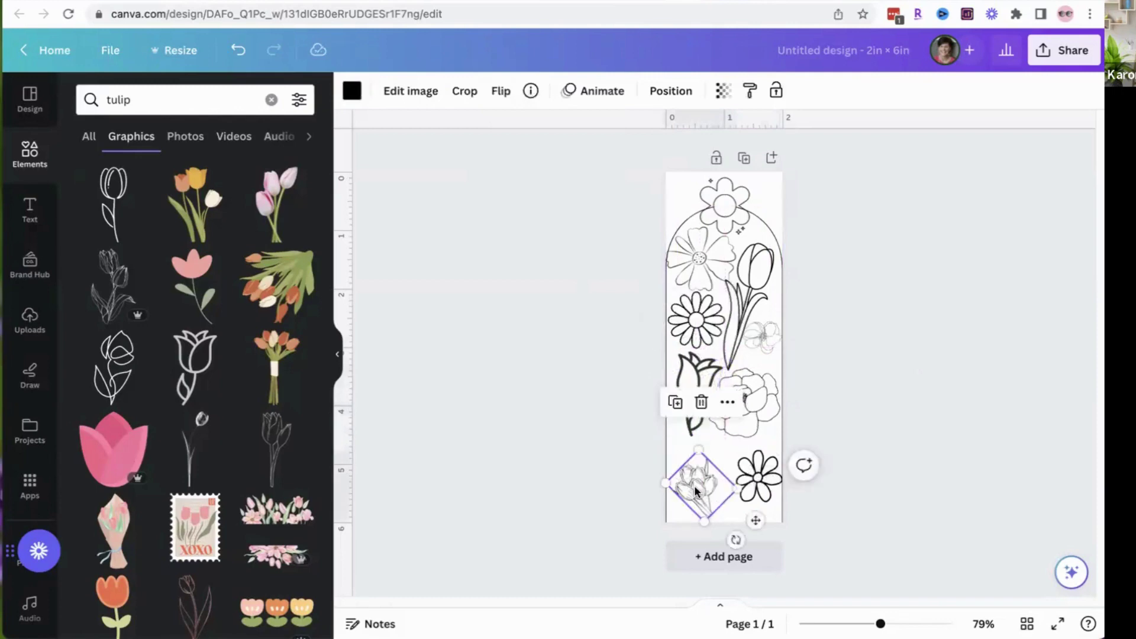
left_click_drag(695, 489, 688, 468)
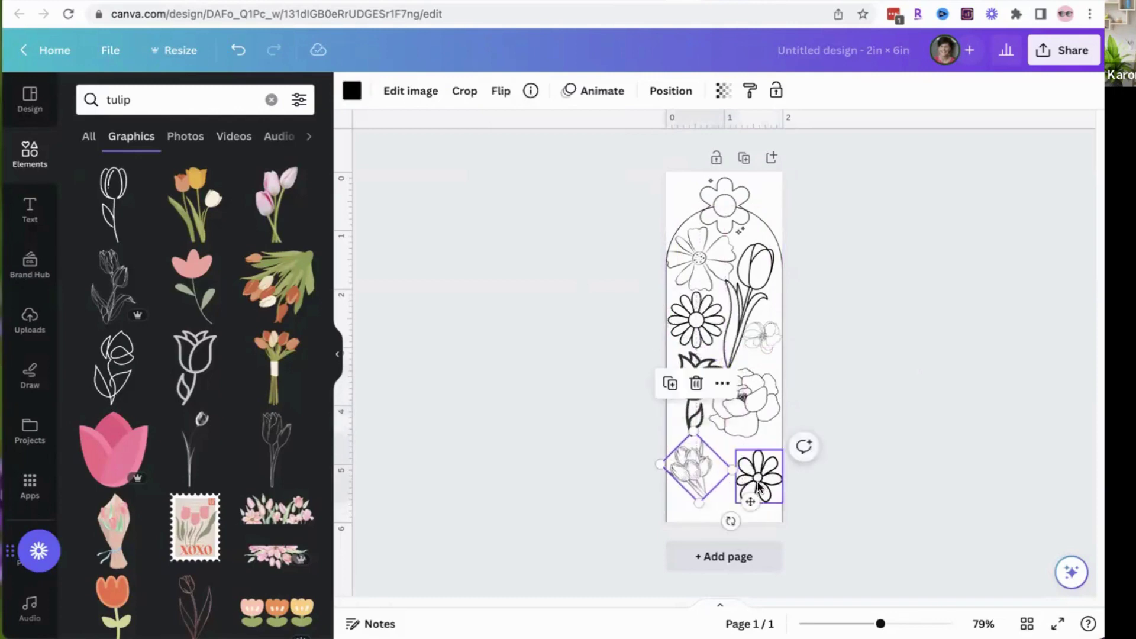
left_click(759, 476)
left_click_drag(759, 476, 739, 471)
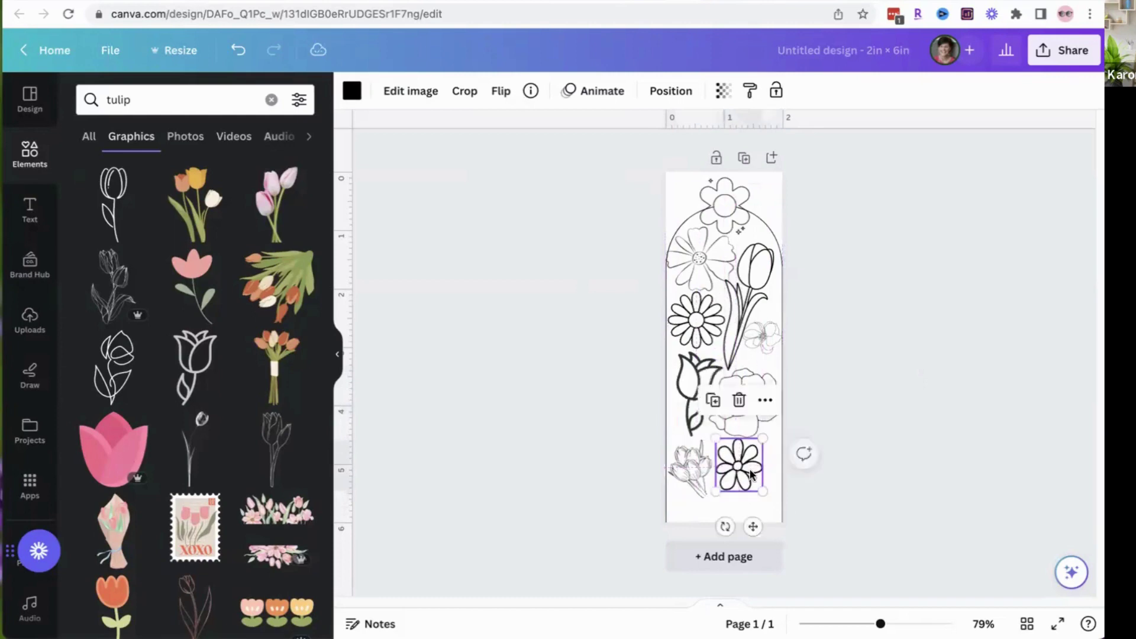
left_click(854, 482)
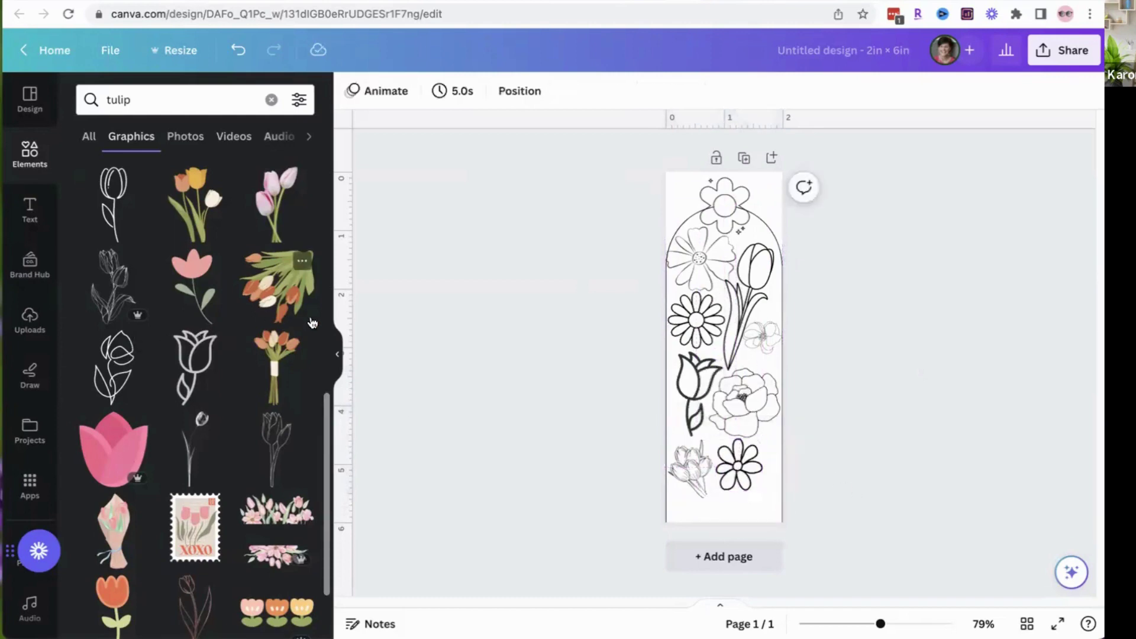
Step: Add the long-stemmed tulip outline, flip it horizontally, shrink it, and lay it nearly sideways along the bookmark's bottom edge
left_click(108, 197)
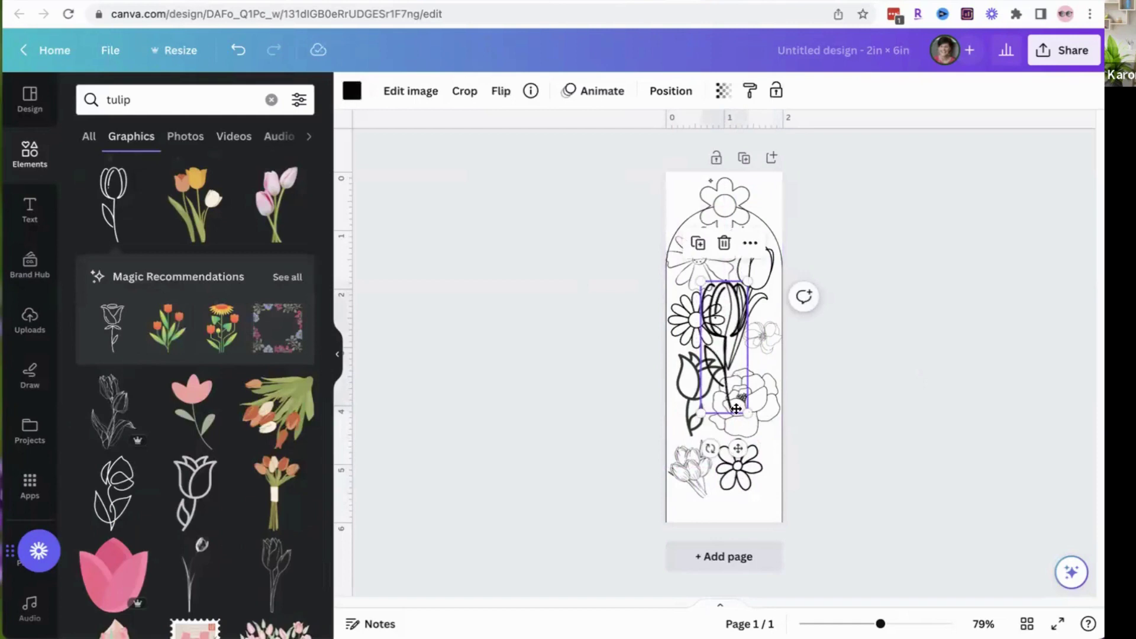
left_click_drag(736, 408, 734, 477)
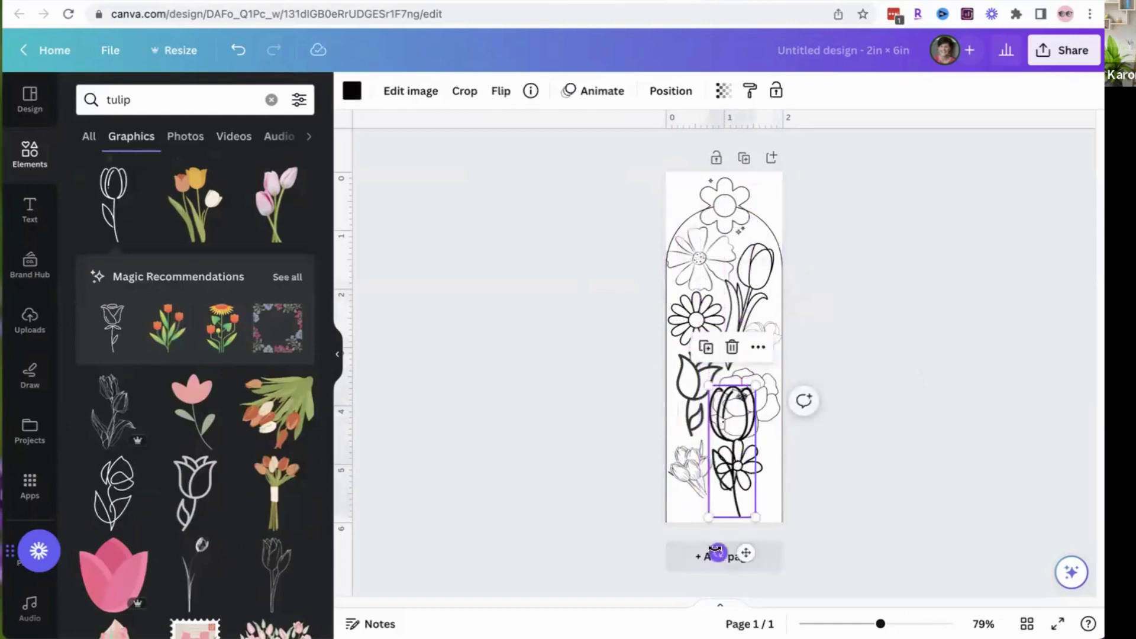
left_click(500, 92)
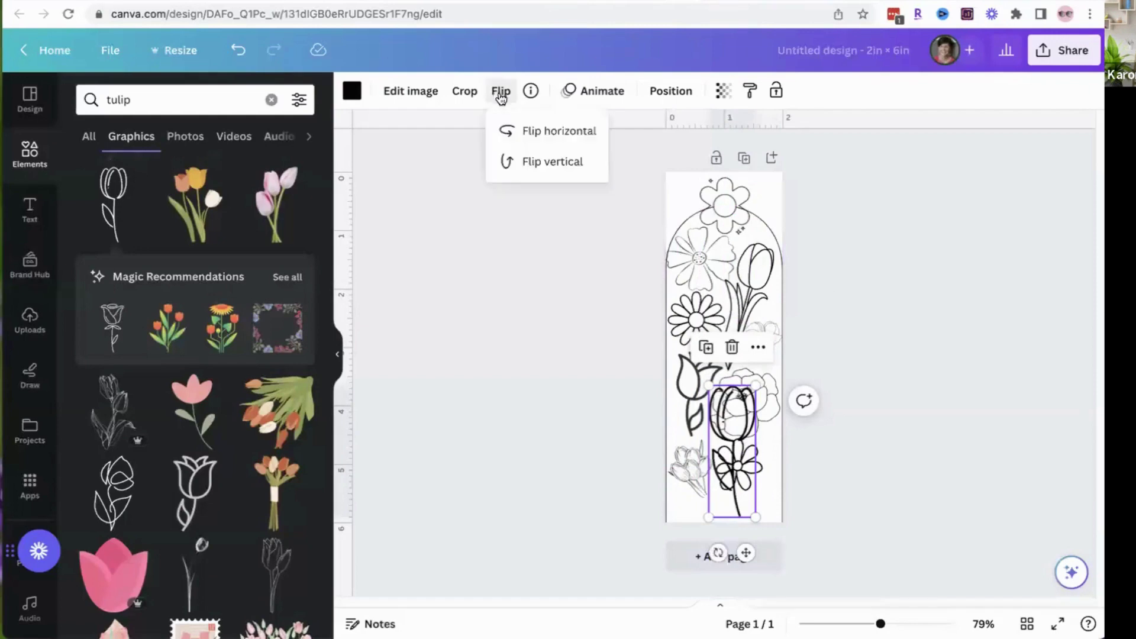
left_click(509, 132)
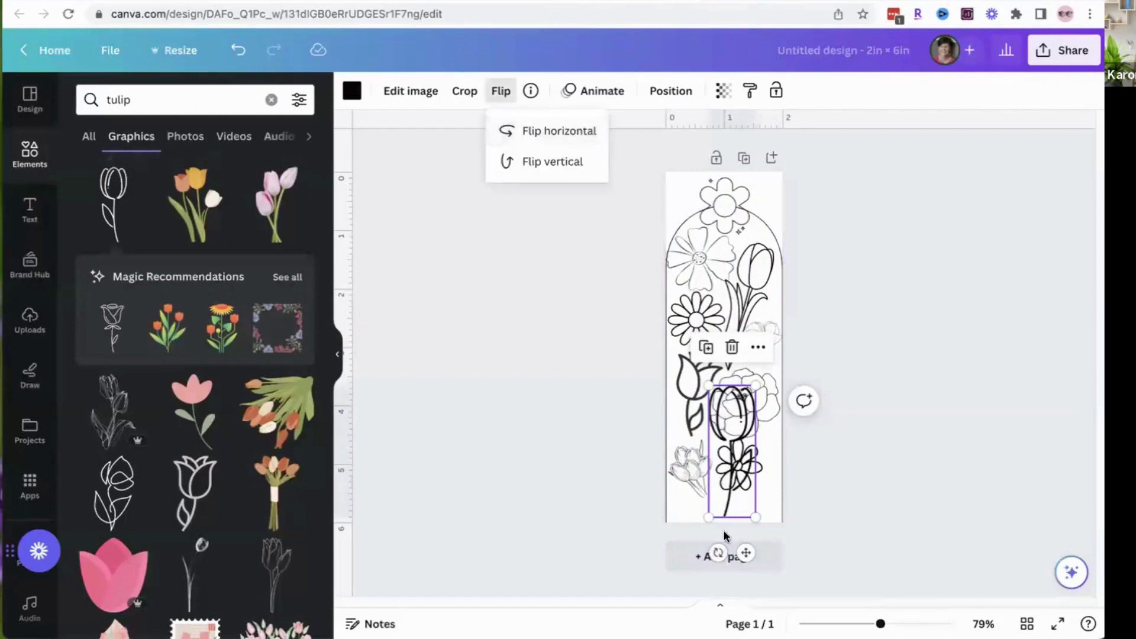
left_click_drag(718, 553, 716, 468)
left_click_drag(743, 430, 756, 497)
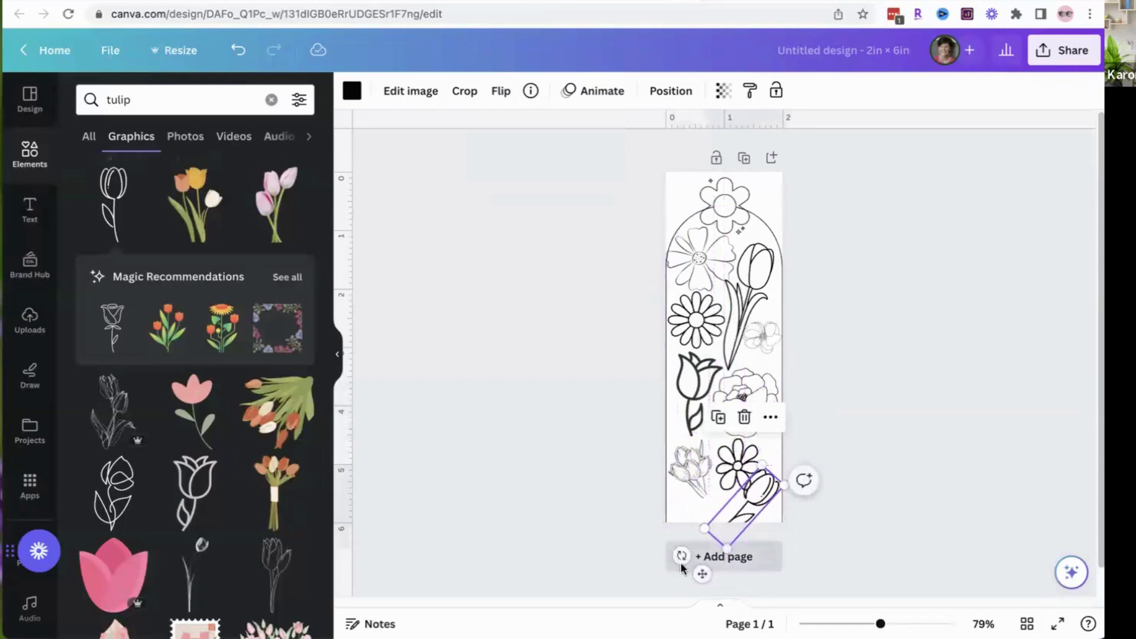
left_click_drag(677, 555, 653, 529)
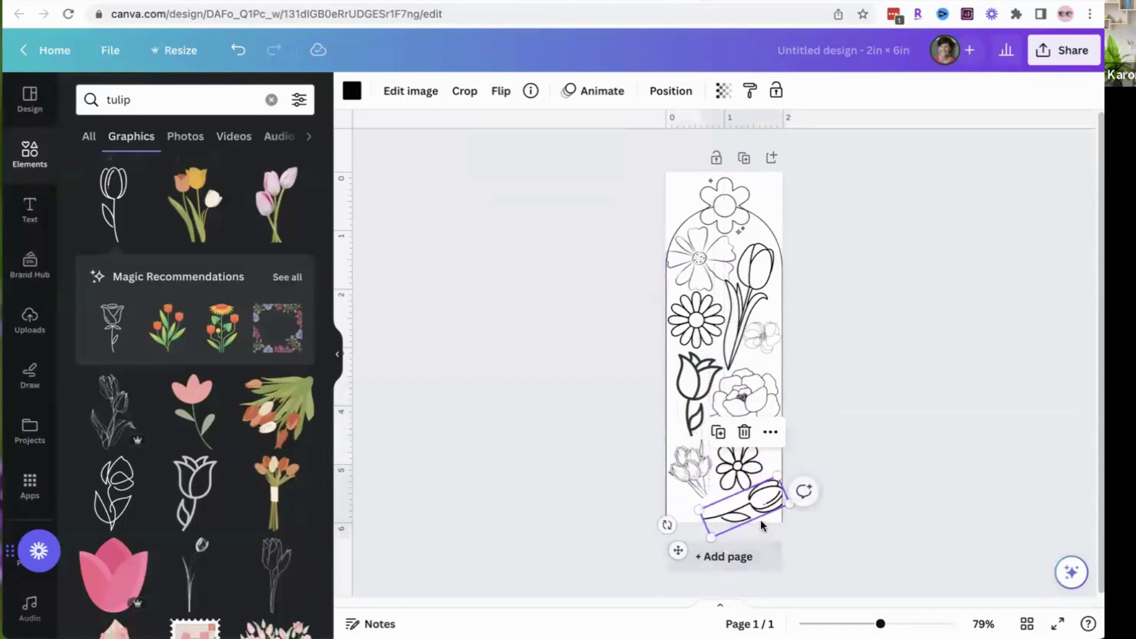
left_click_drag(744, 514, 734, 508)
Step: Nudge the small bold flower up and left, and shift the bottom tulip left beneath it with a slightly flatter tilt
left_click(734, 467)
left_click_drag(738, 465, 732, 461)
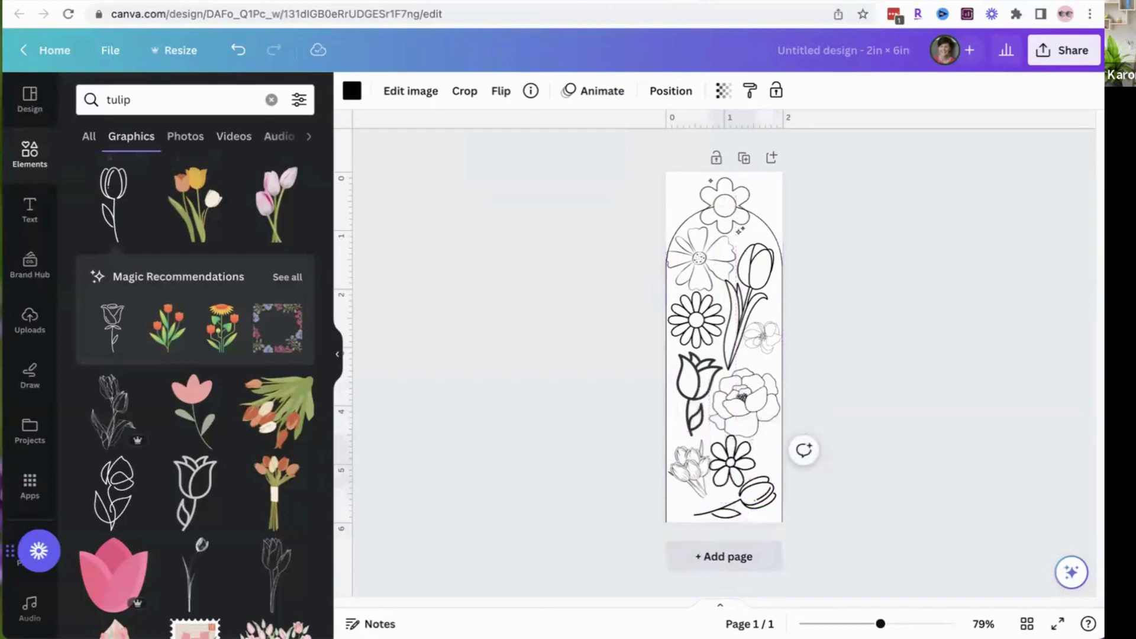
left_click(733, 512)
left_click_drag(732, 512, 721, 510)
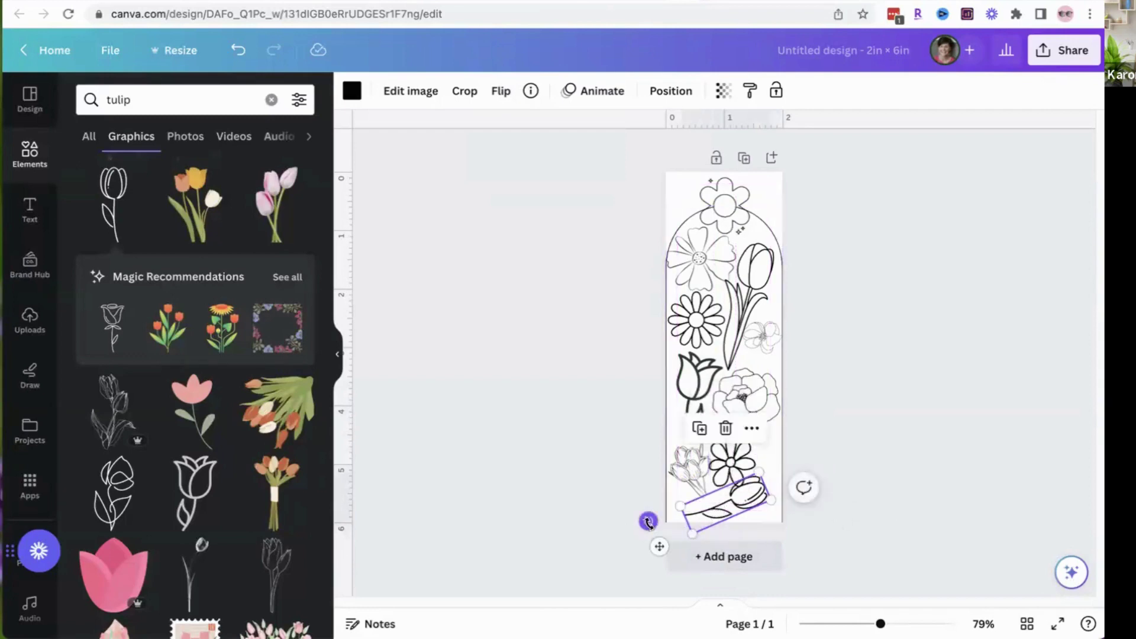
left_click_drag(647, 521, 645, 516)
left_click(946, 452)
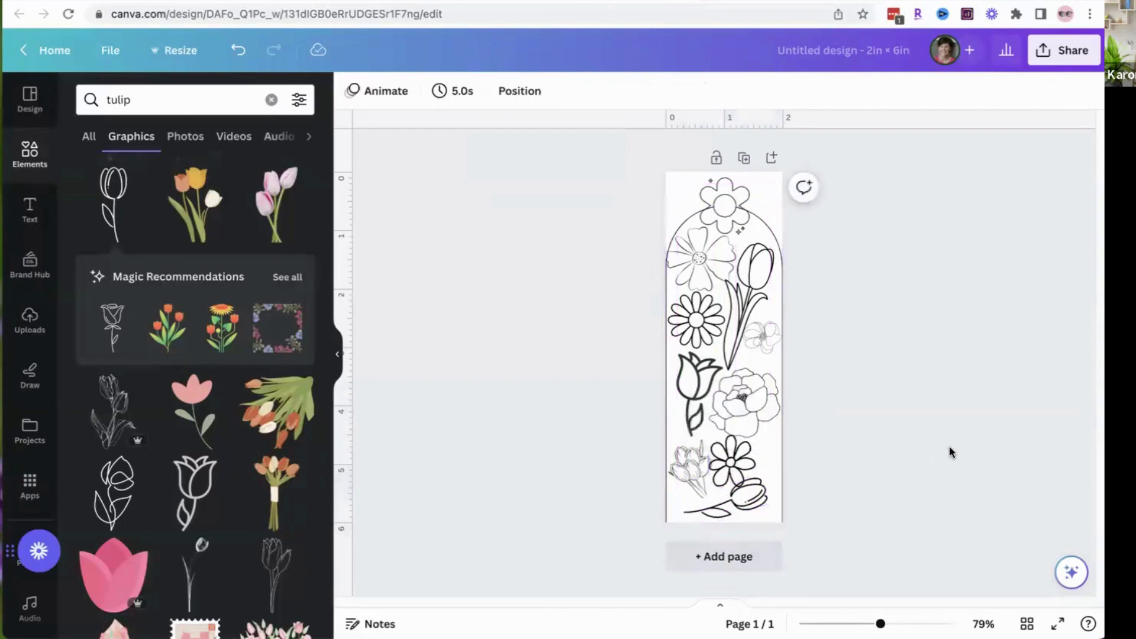
left_click(749, 496)
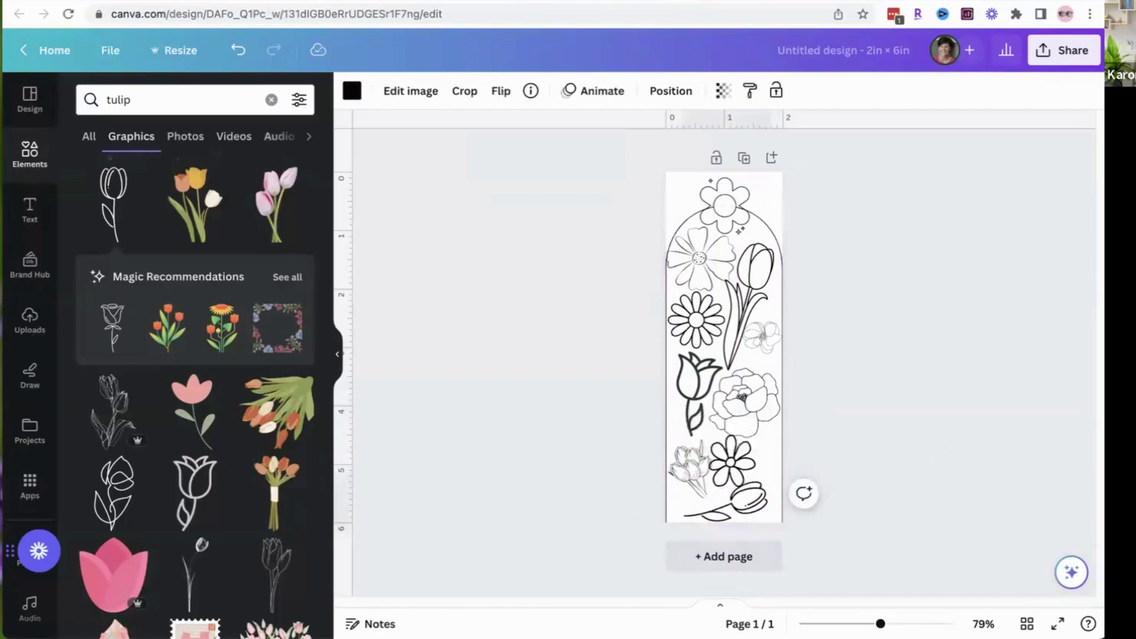
left_click(885, 389)
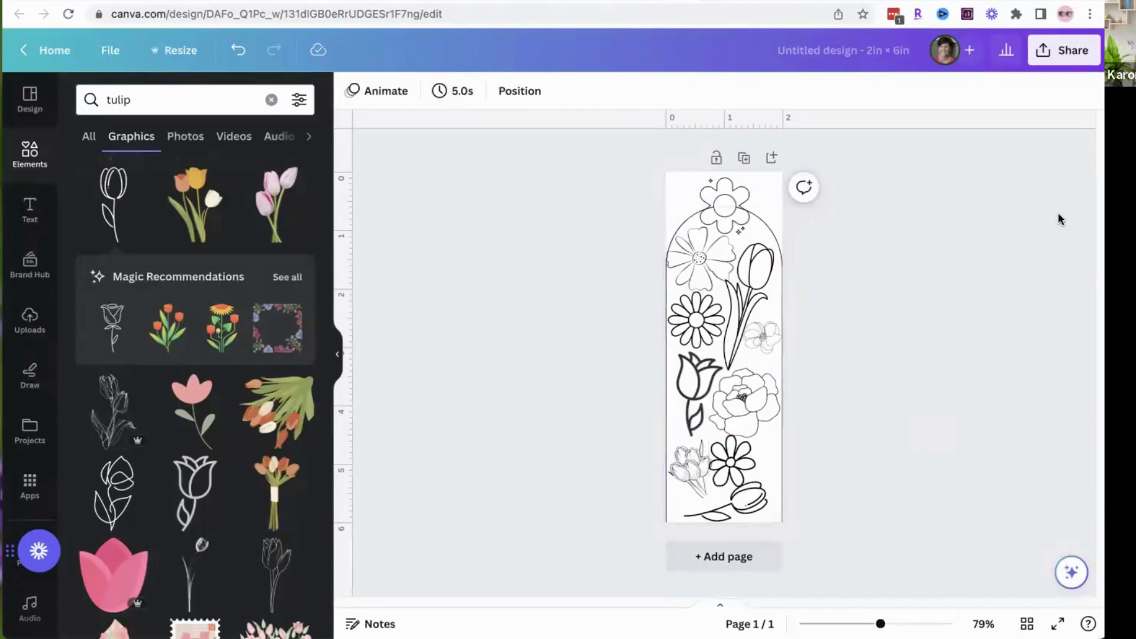
Step: Duplicate the bookmark page and delete the flower above the arch on the copy
left_click(744, 158)
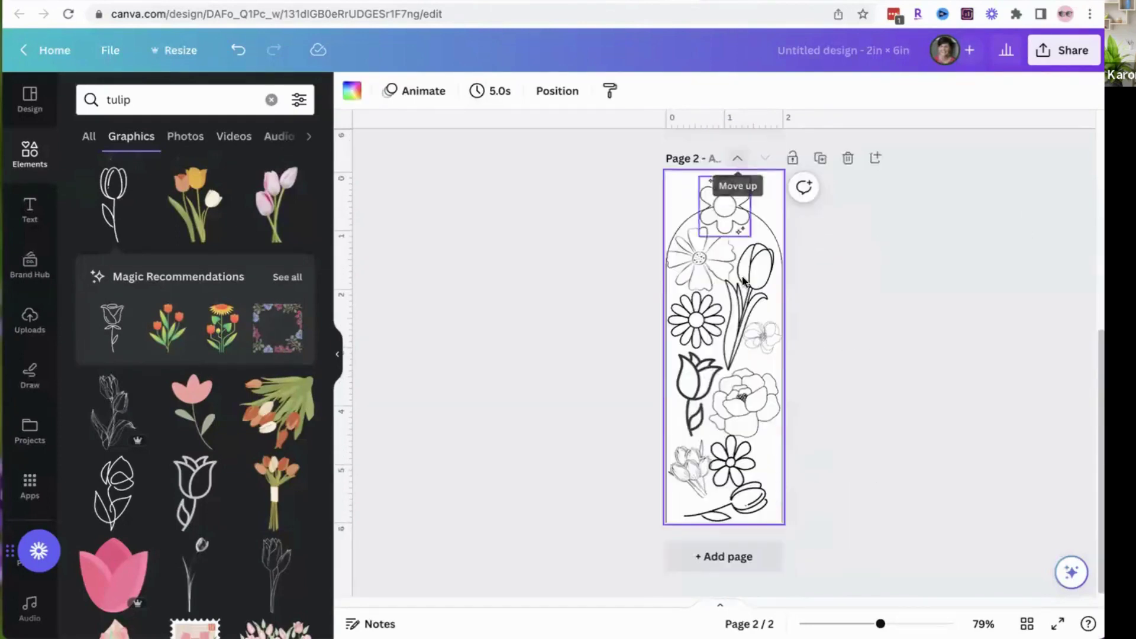
left_click(725, 222)
key("Delete")
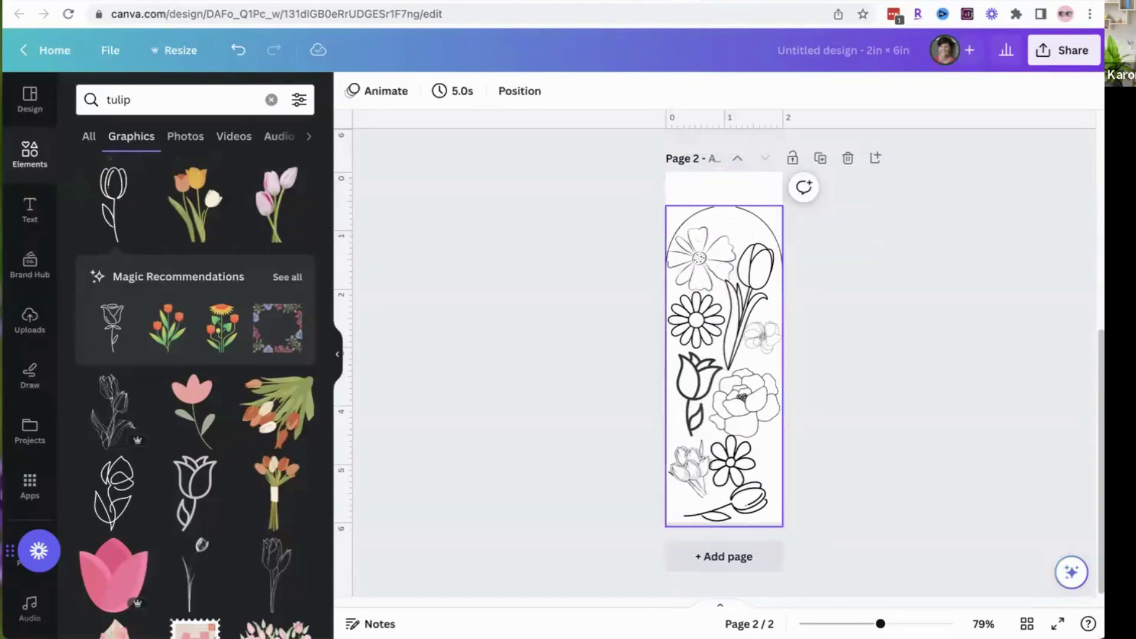
left_click(705, 277)
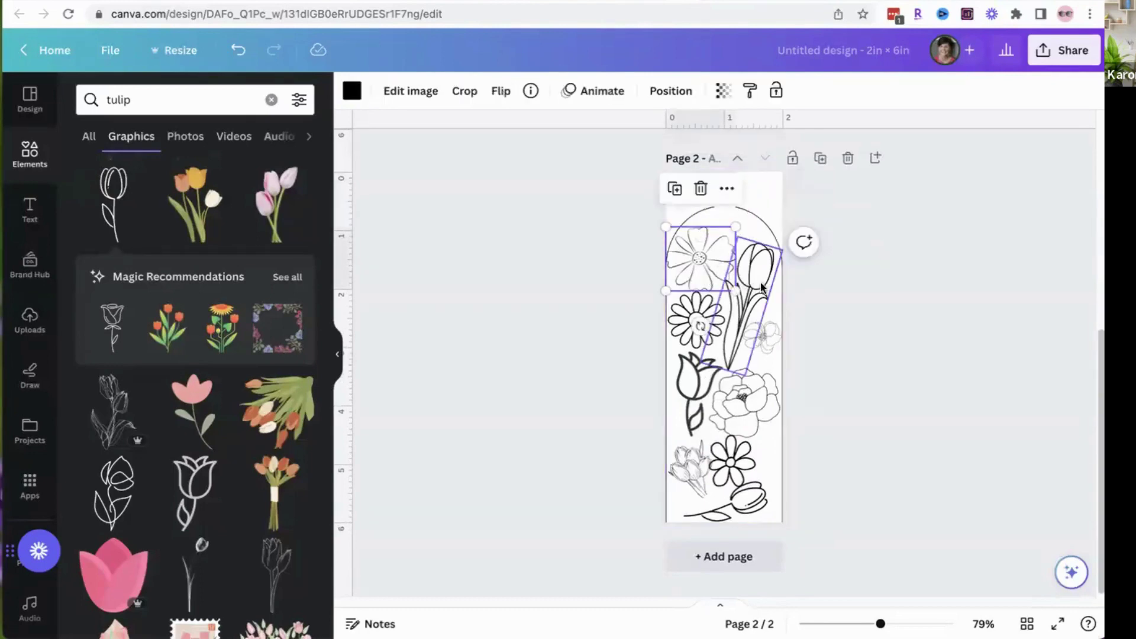
left_click(691, 332, "shift")
left_click(710, 367, "shift")
left_click(667, 355, "shift")
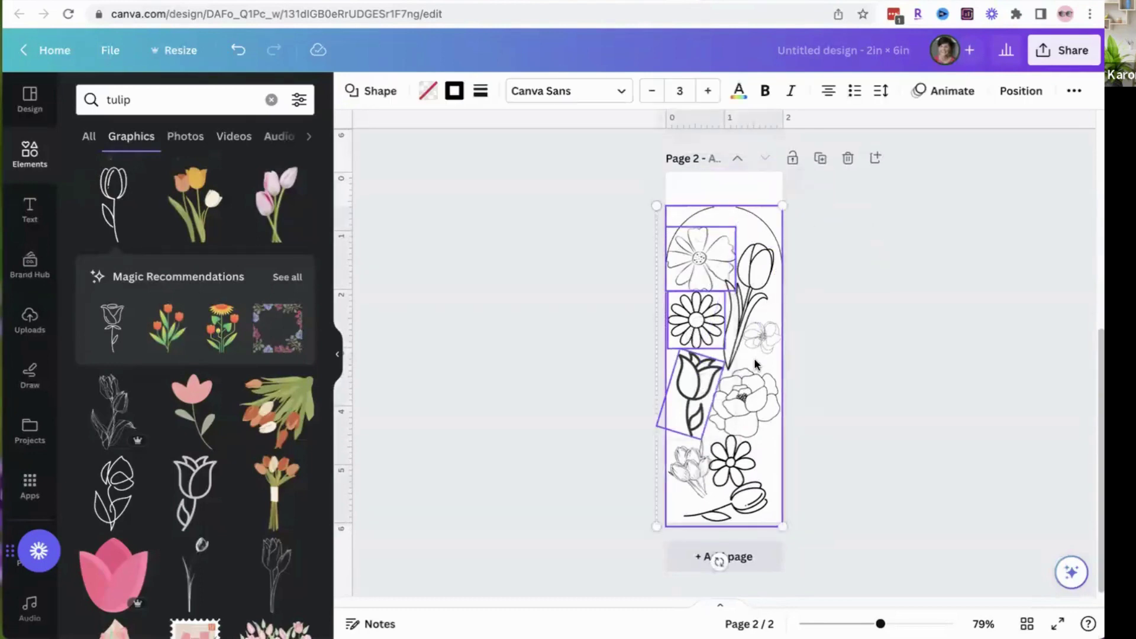
left_click(632, 346)
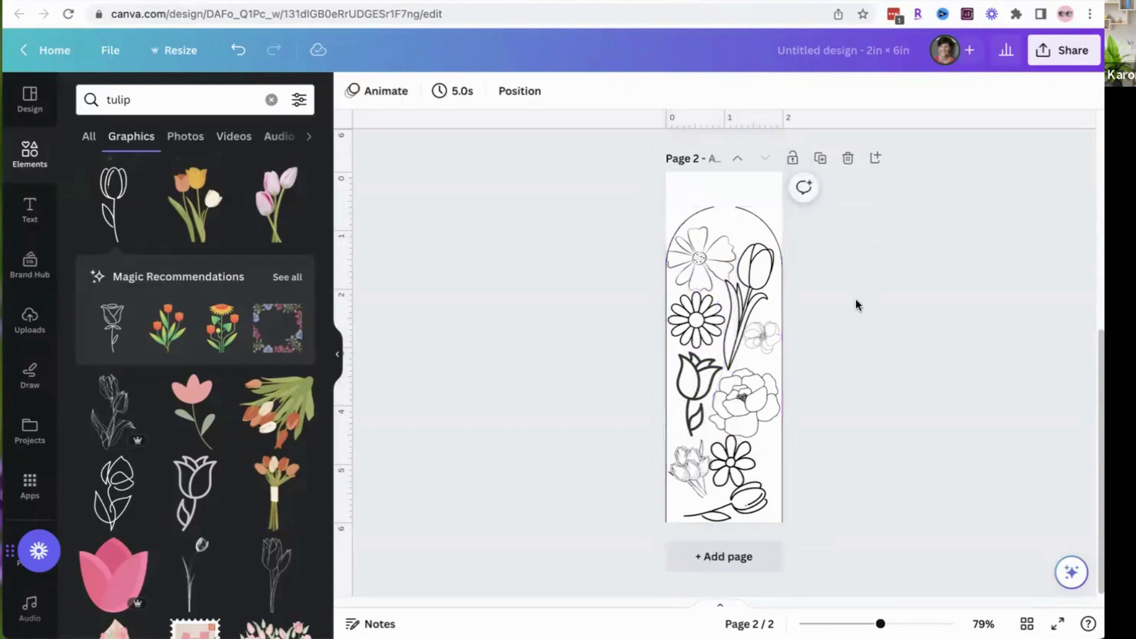
left_click_drag(855, 300, 576, 387)
left_click(940, 464)
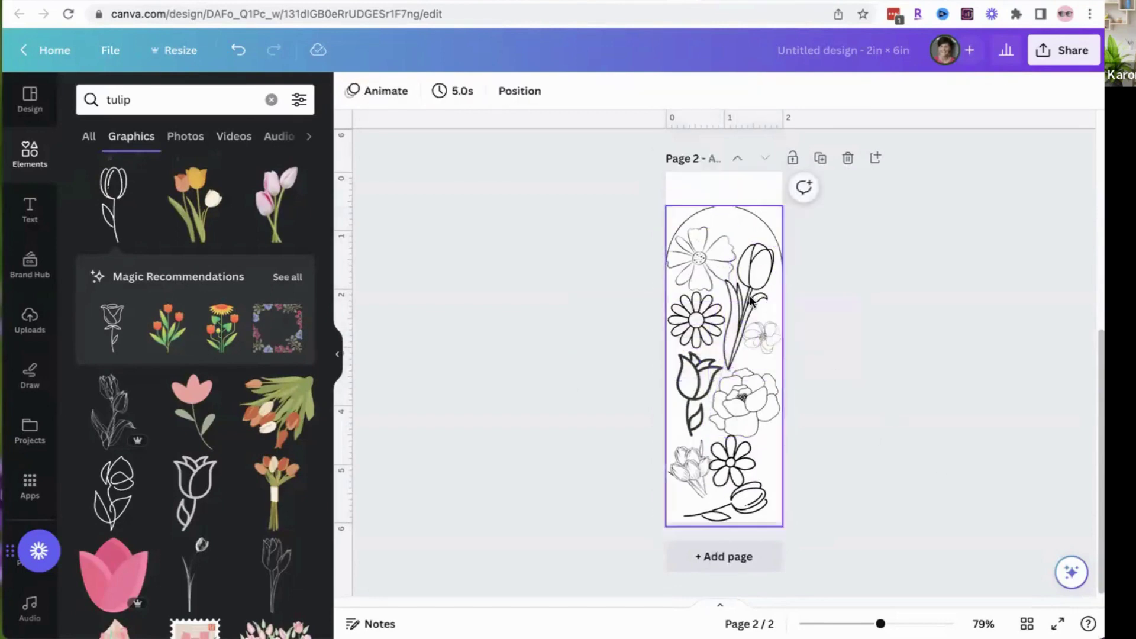
Step: Delete all the remaining flower outlines inside the arch on page 2
left_click(706, 278)
left_click(727, 307, "shift")
left_click(696, 320, "shift")
left_click(693, 384, "shift")
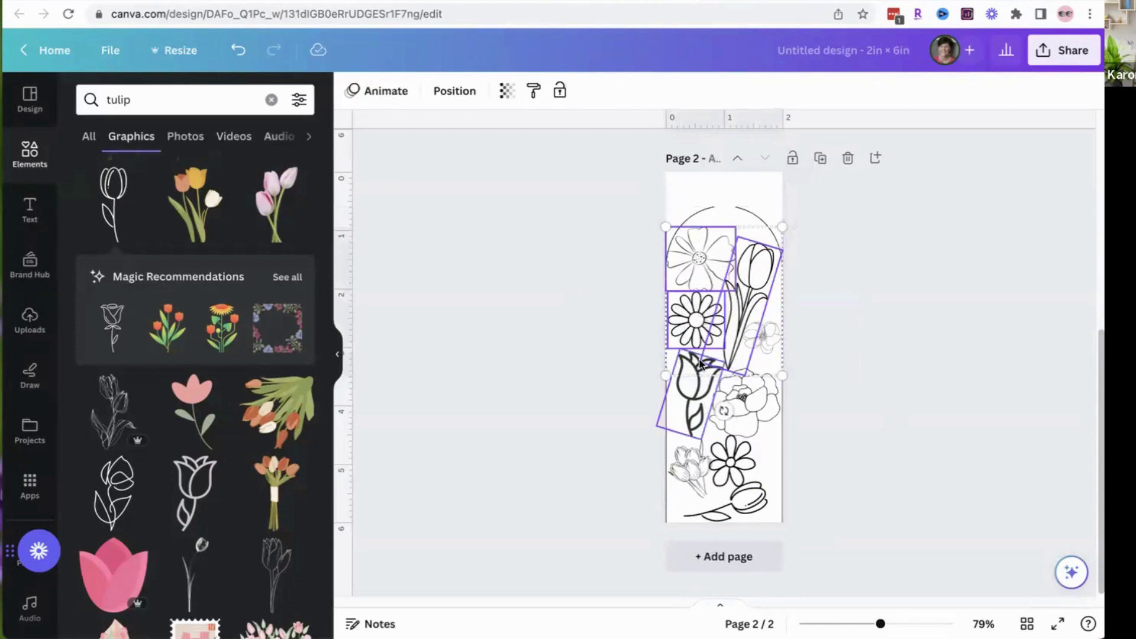
left_click(749, 405, "shift")
left_click(721, 467, "shift")
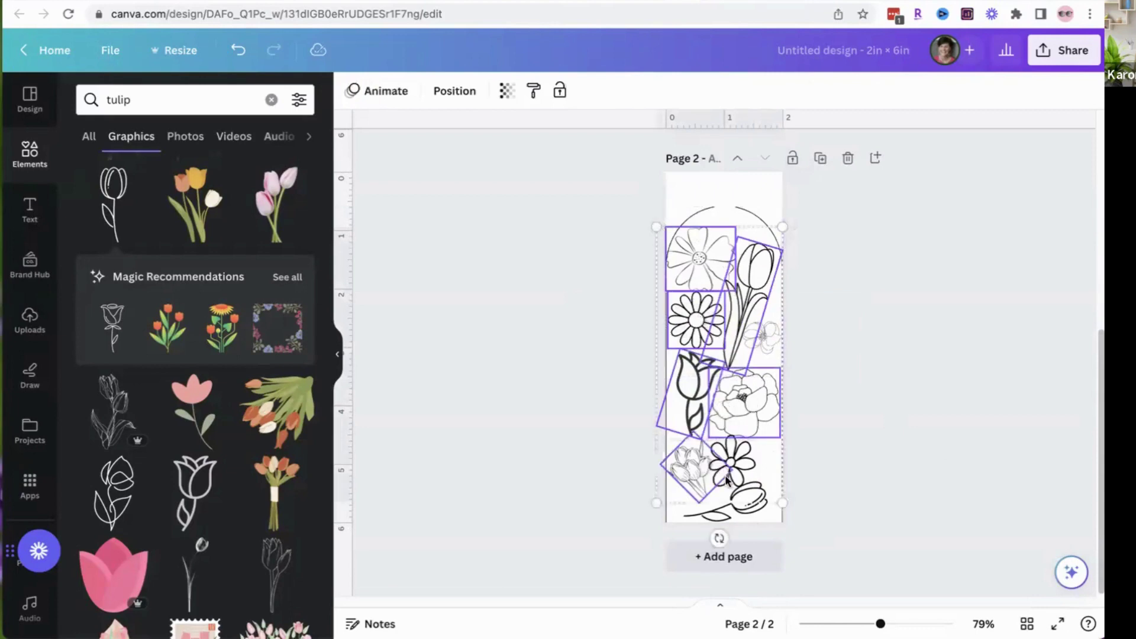
left_click(732, 478, "shift")
key("Delete")
left_click(738, 503)
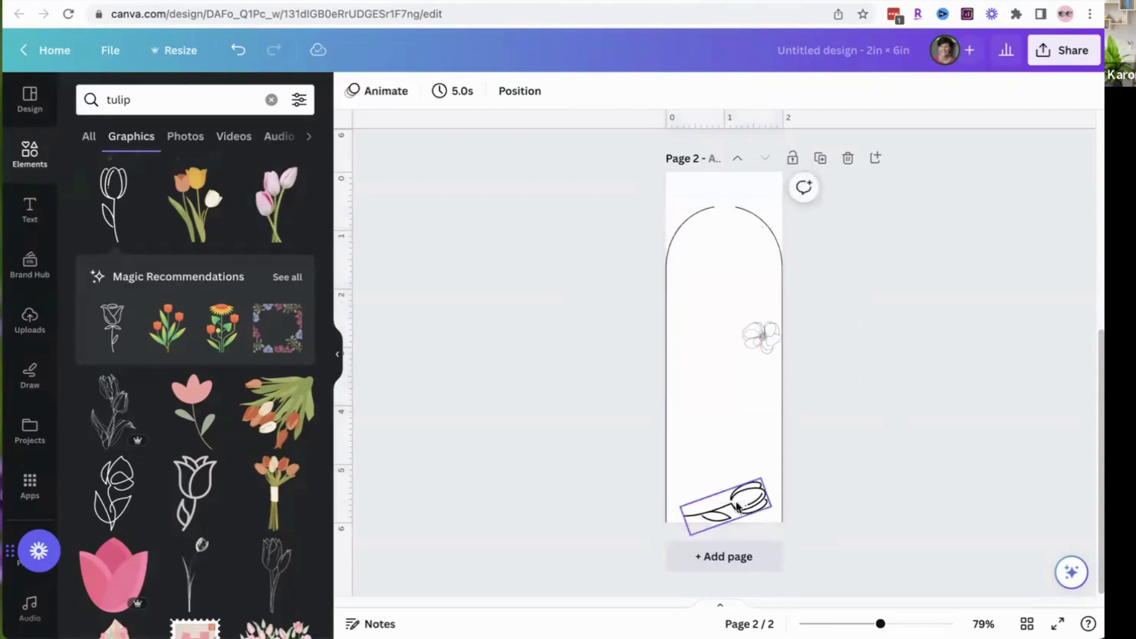
key("Delete")
left_click(760, 335)
key("Delete")
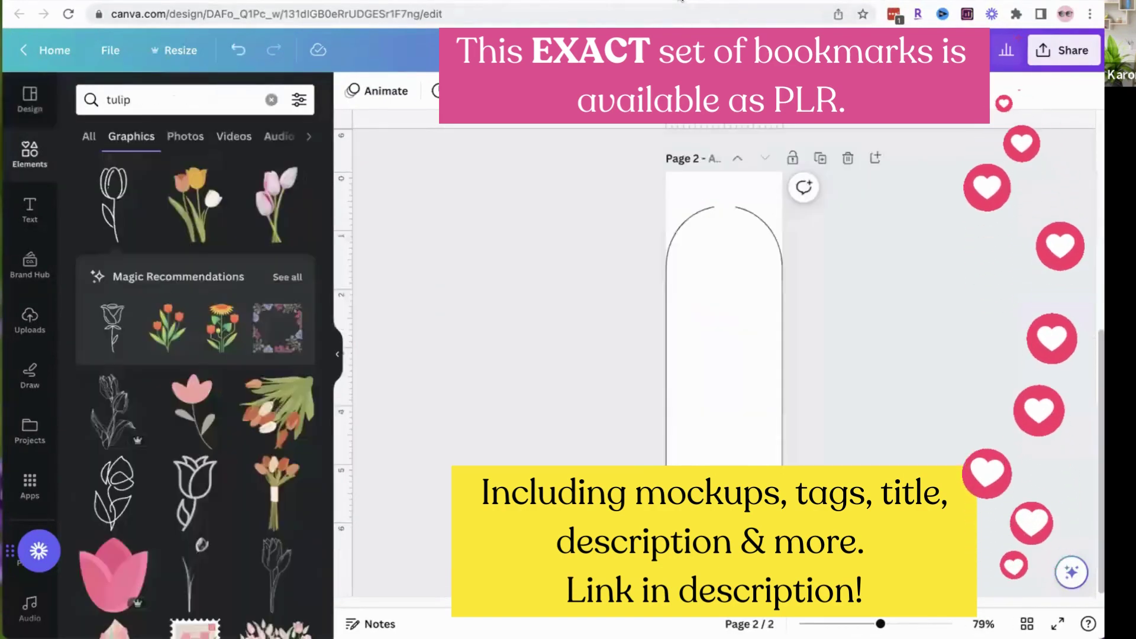
left_click(724, 209)
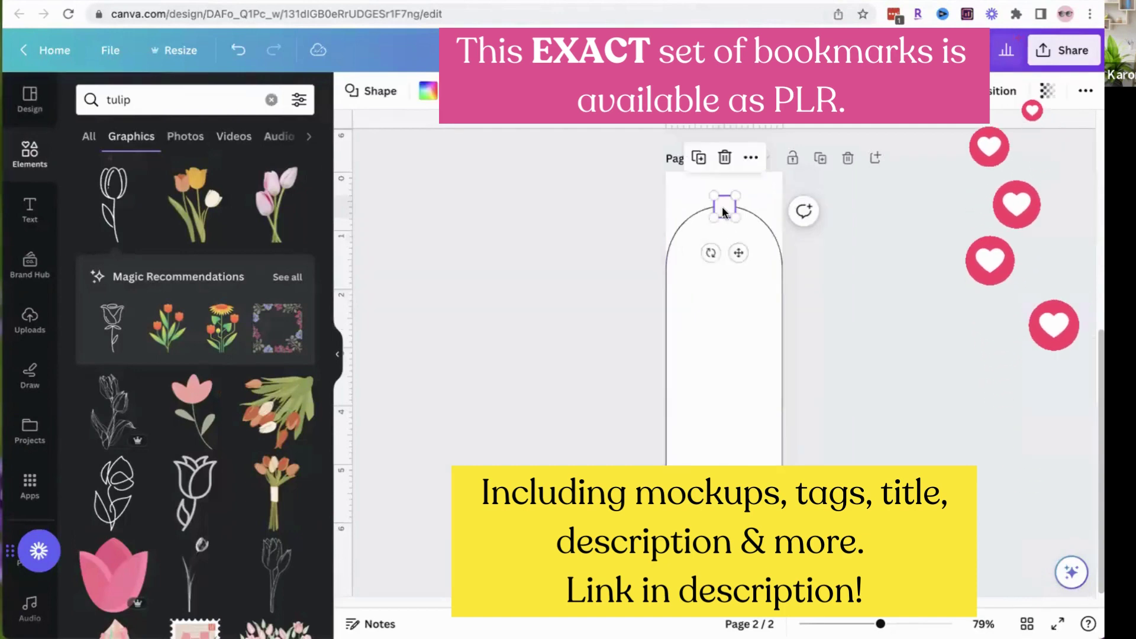
left_click(831, 277)
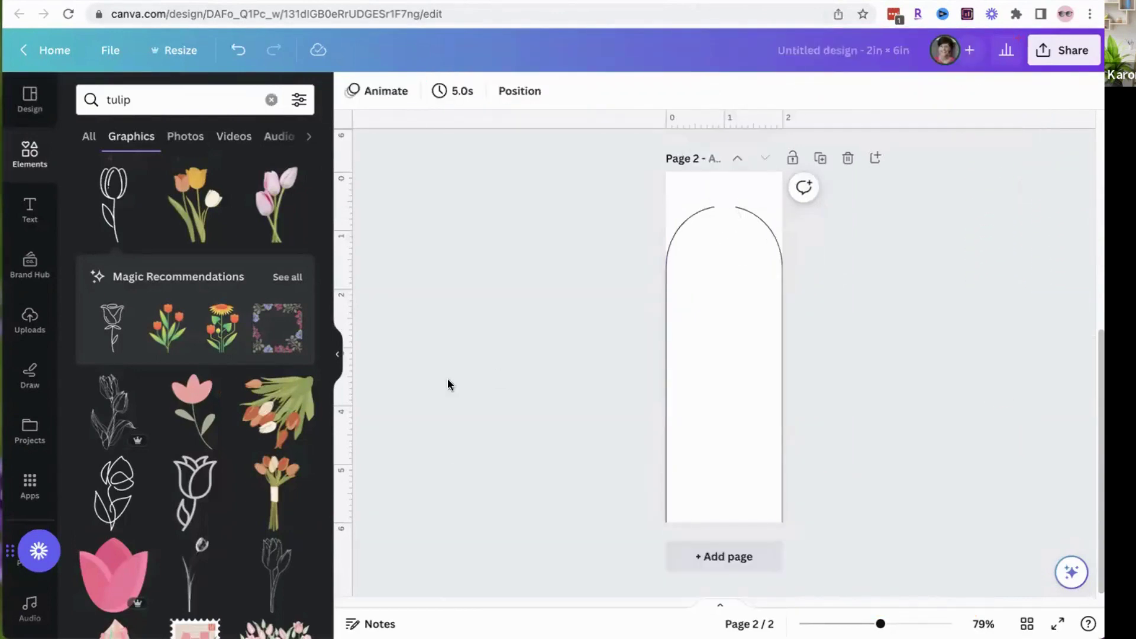
Step: Replace the tulip search with "ocean coloring" and show all matching graphics
left_click(271, 100)
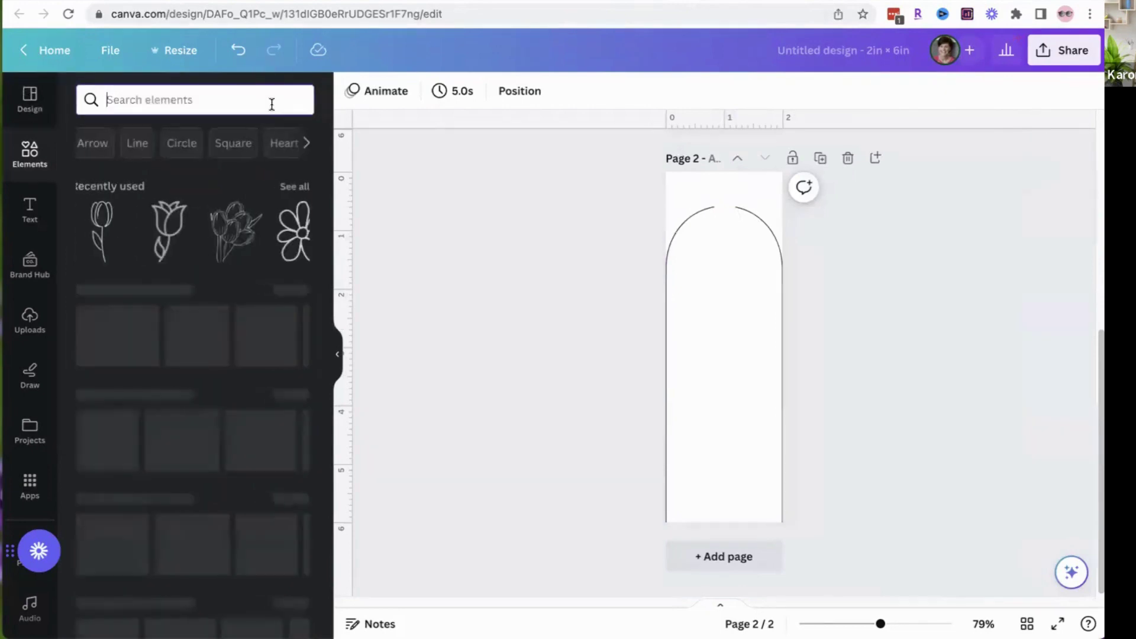
left_click(220, 96)
type("ocean ")
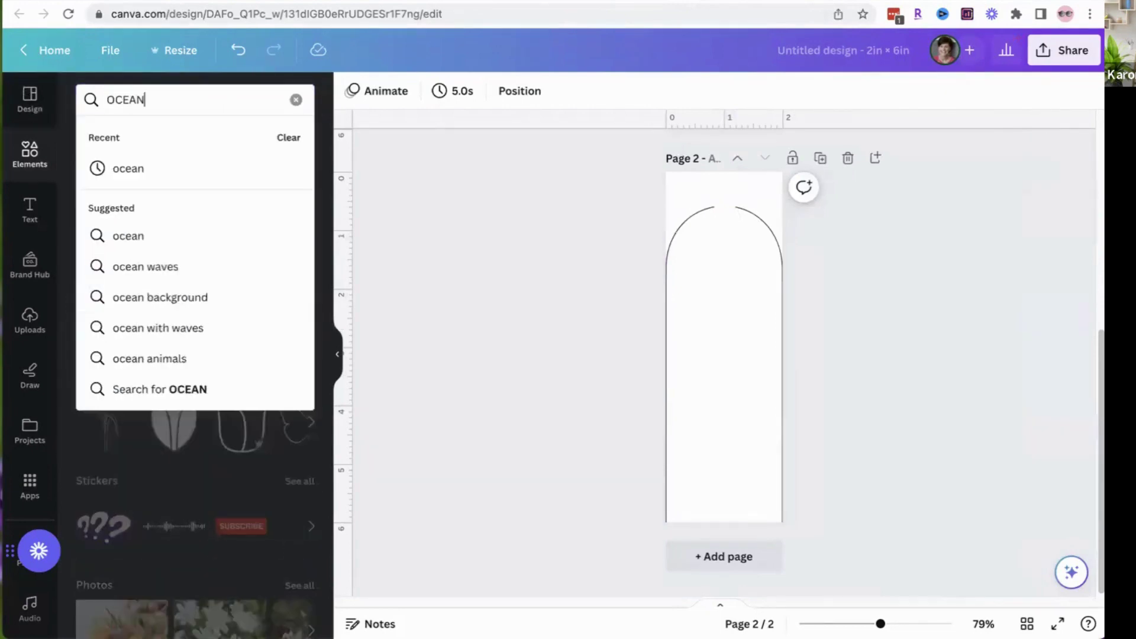
type("color")
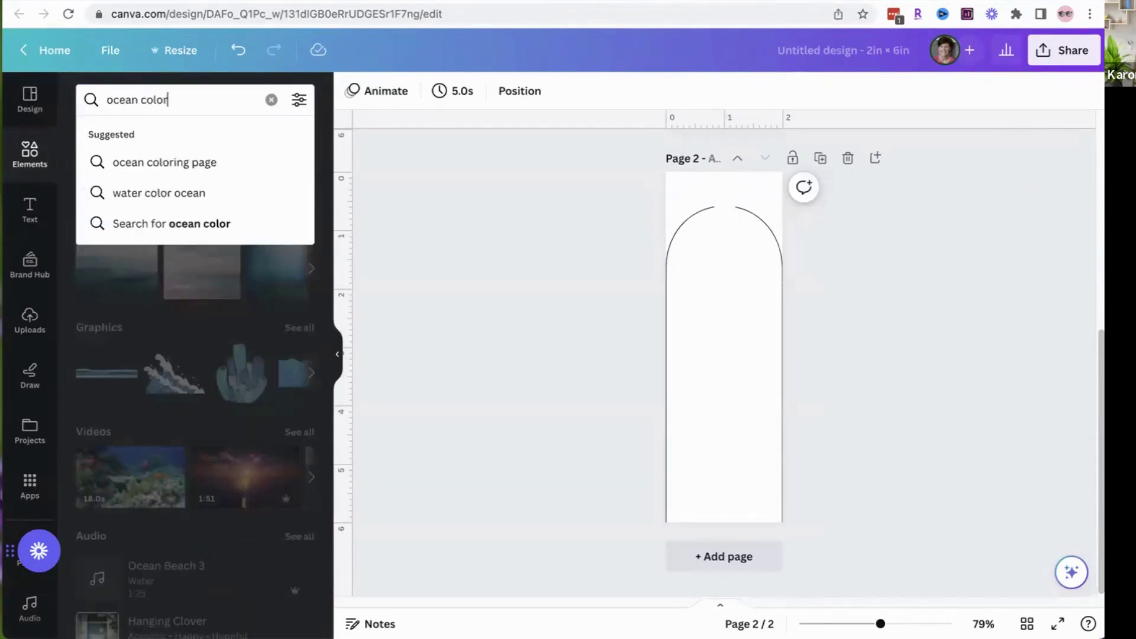
type("ing")
key("Return")
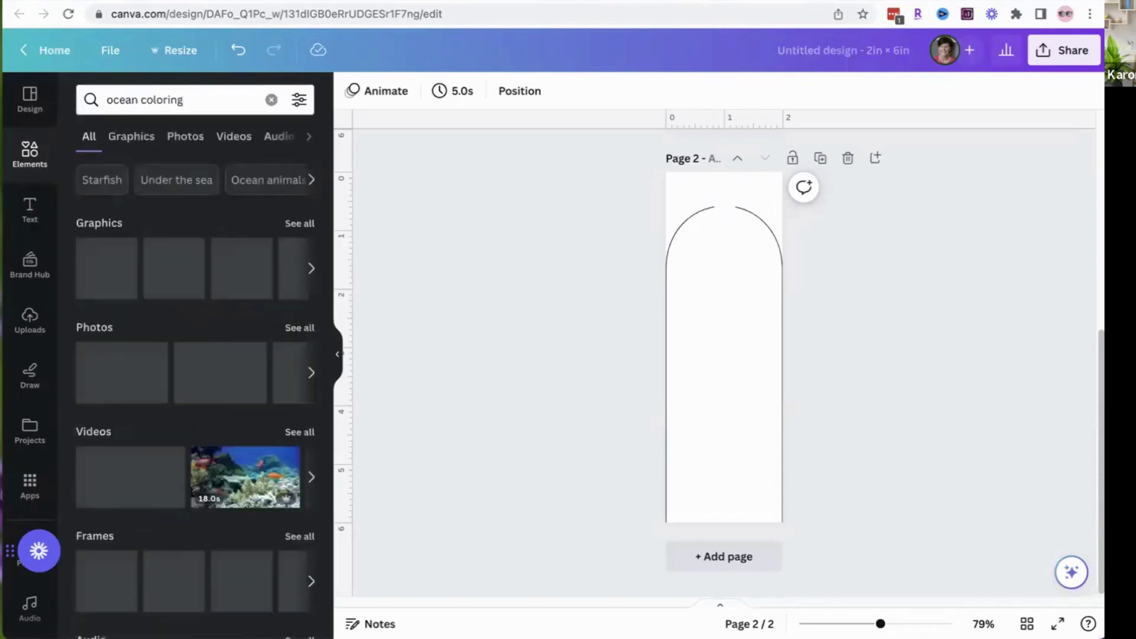
left_click(299, 224)
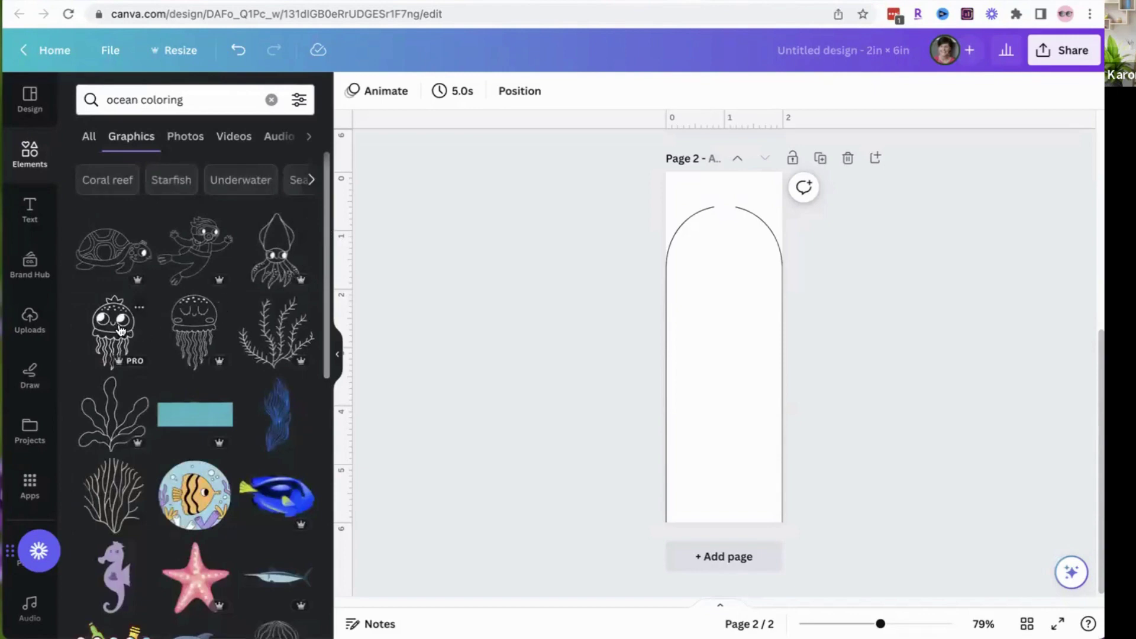
Step: Filter the ocean coloring results to free items only and show all the matching graphics
left_click(298, 100)
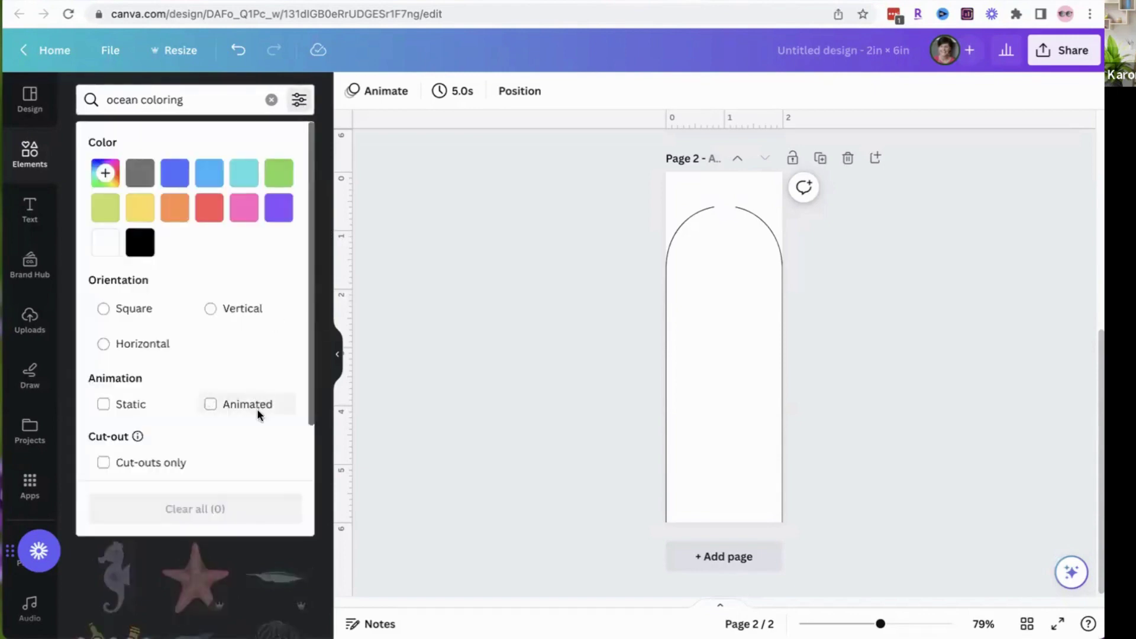
scroll(306, 471, "down", 2)
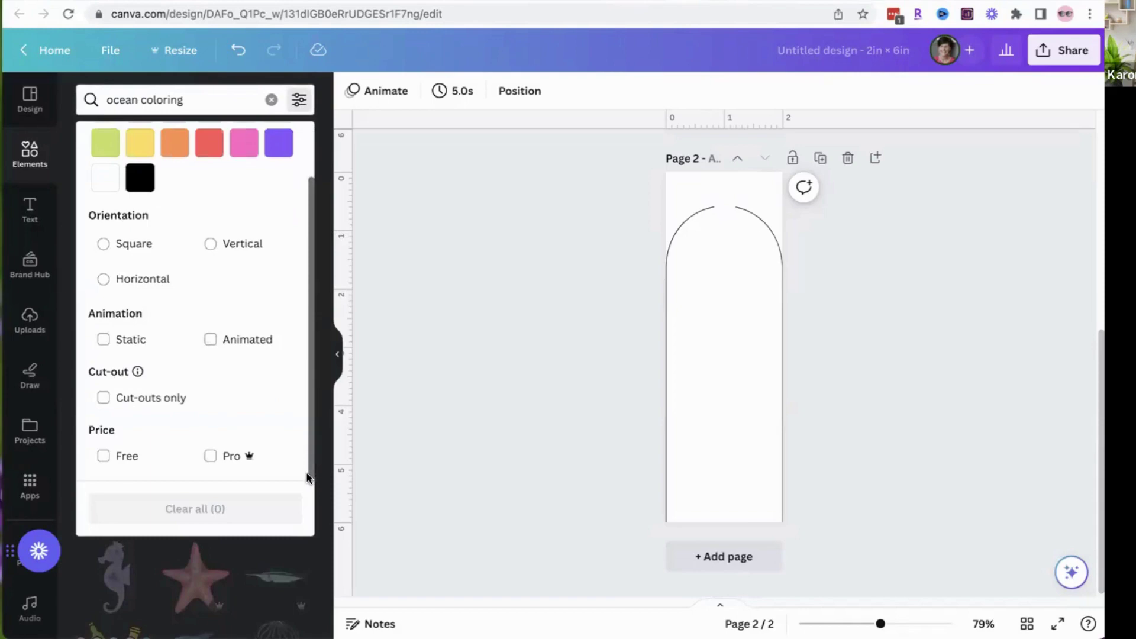
left_click(105, 458)
left_click(453, 457)
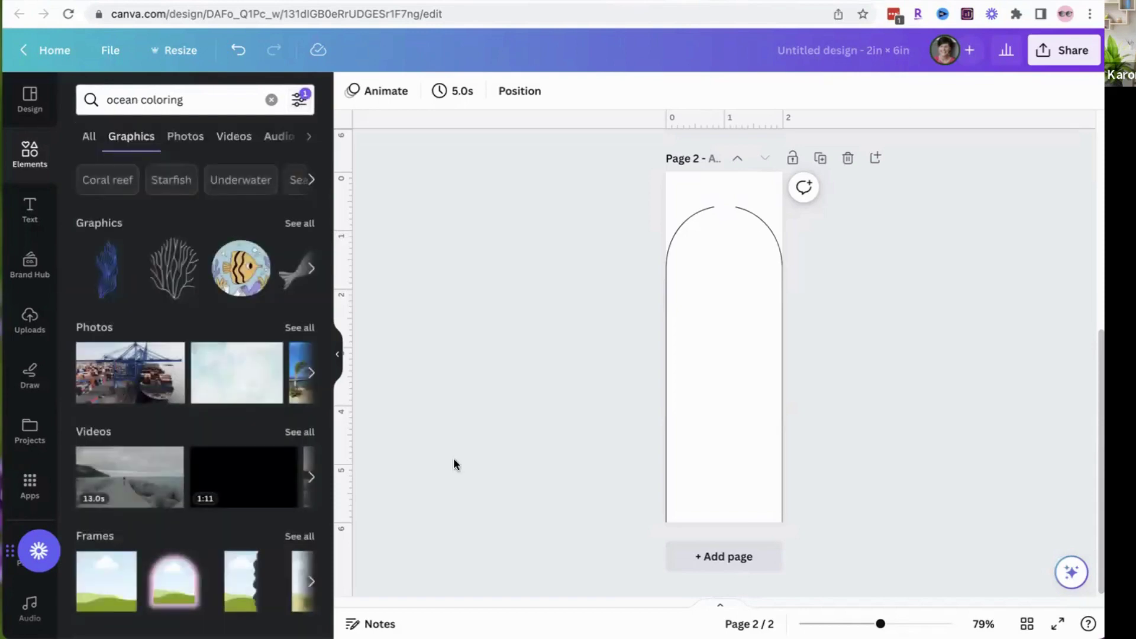
left_click(299, 223)
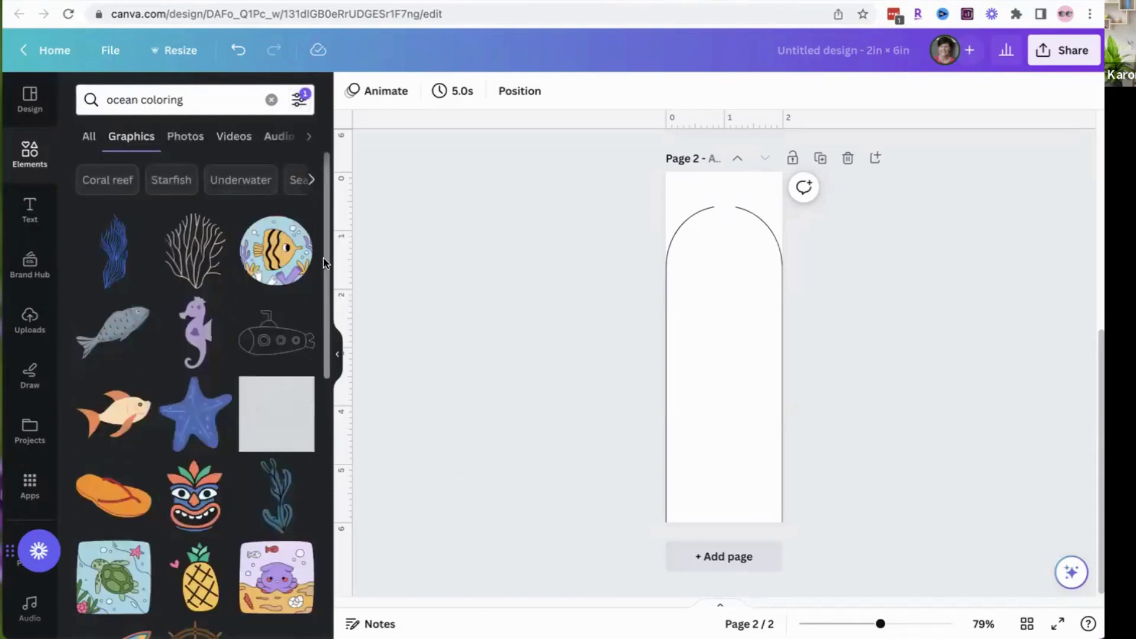
Step: Add the submarine outline from the ocean graphics and centre it at the bottom of the arch
scroll(323, 257, "down", 10)
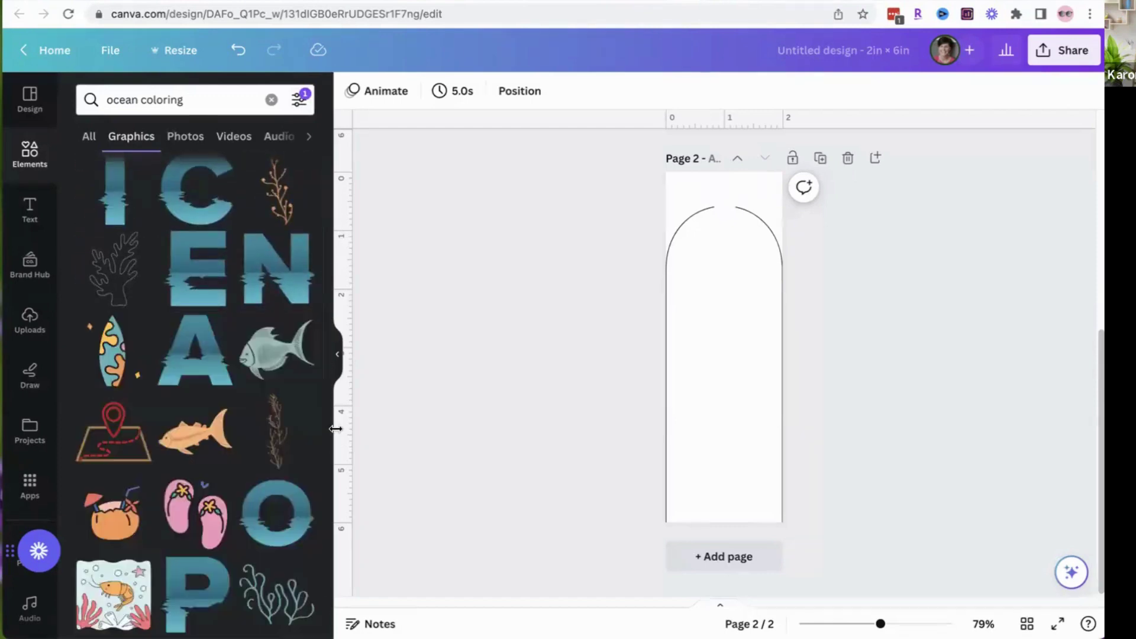
scroll(324, 443, "down", 7)
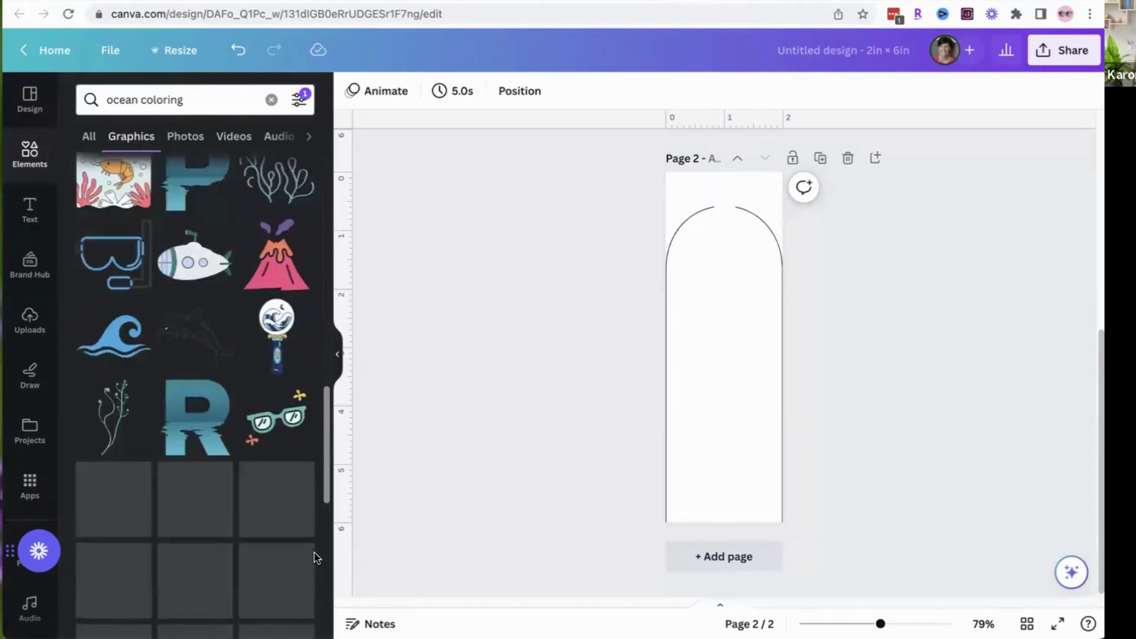
scroll(324, 441, "down", 8)
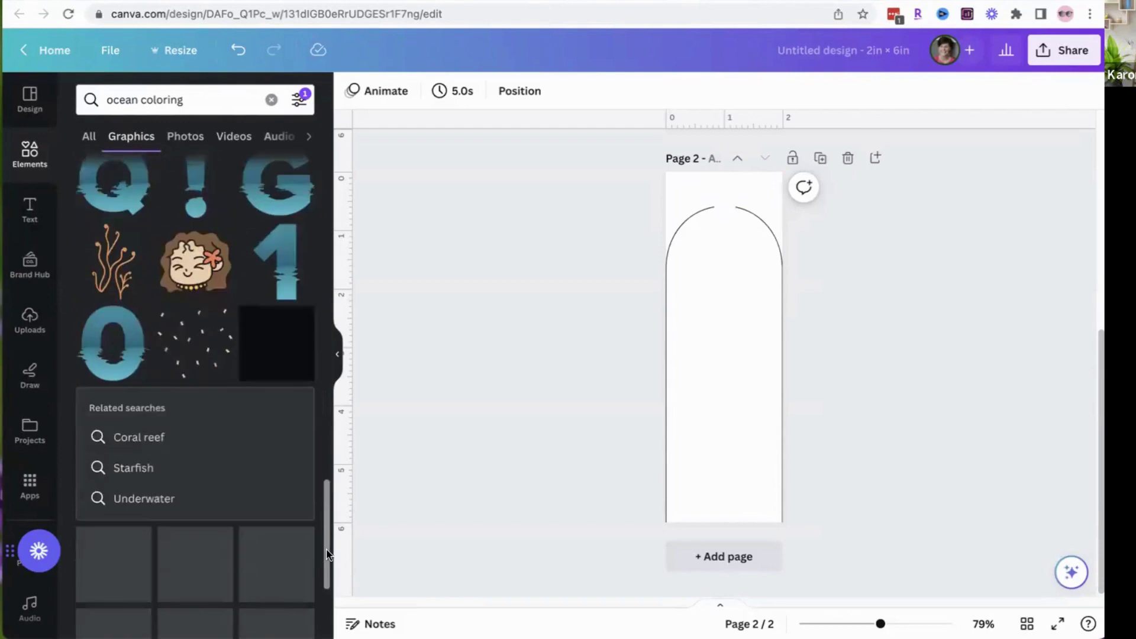
scroll(324, 439, "up", 15)
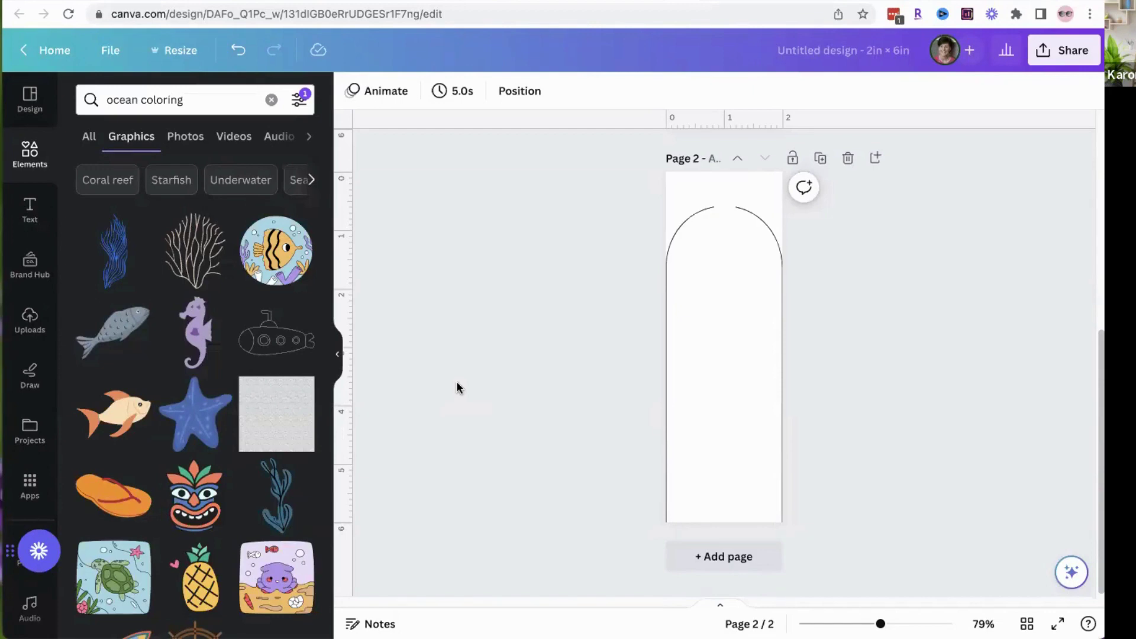
left_click(270, 347)
left_click_drag(727, 345, 775, 515)
left_click(851, 488)
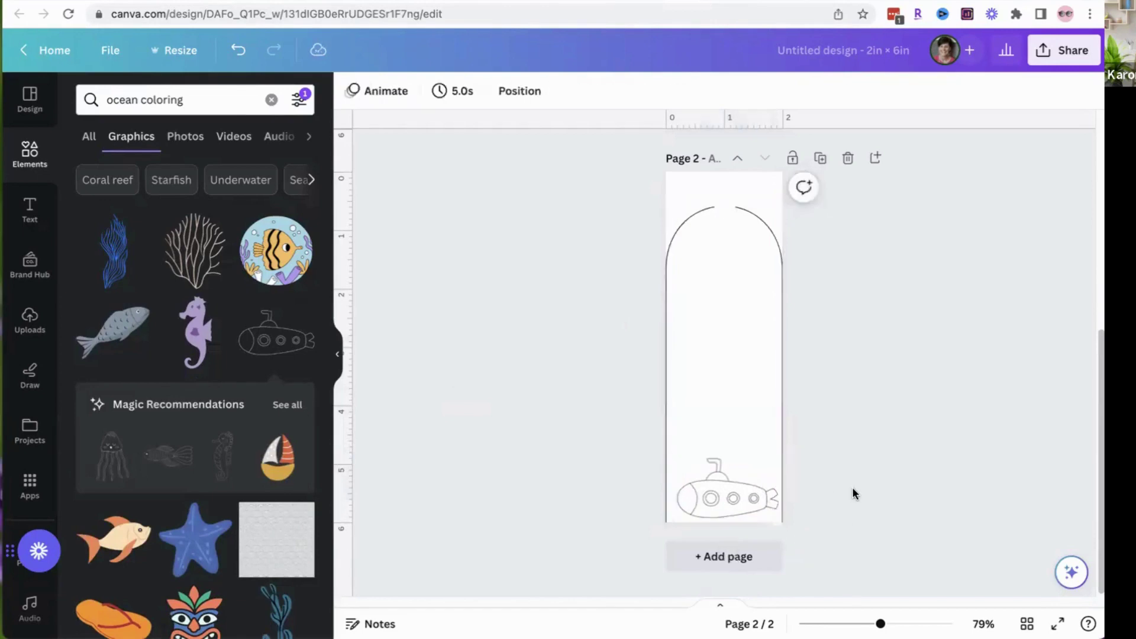
left_click(719, 492)
left_click_drag(720, 492, 717, 492)
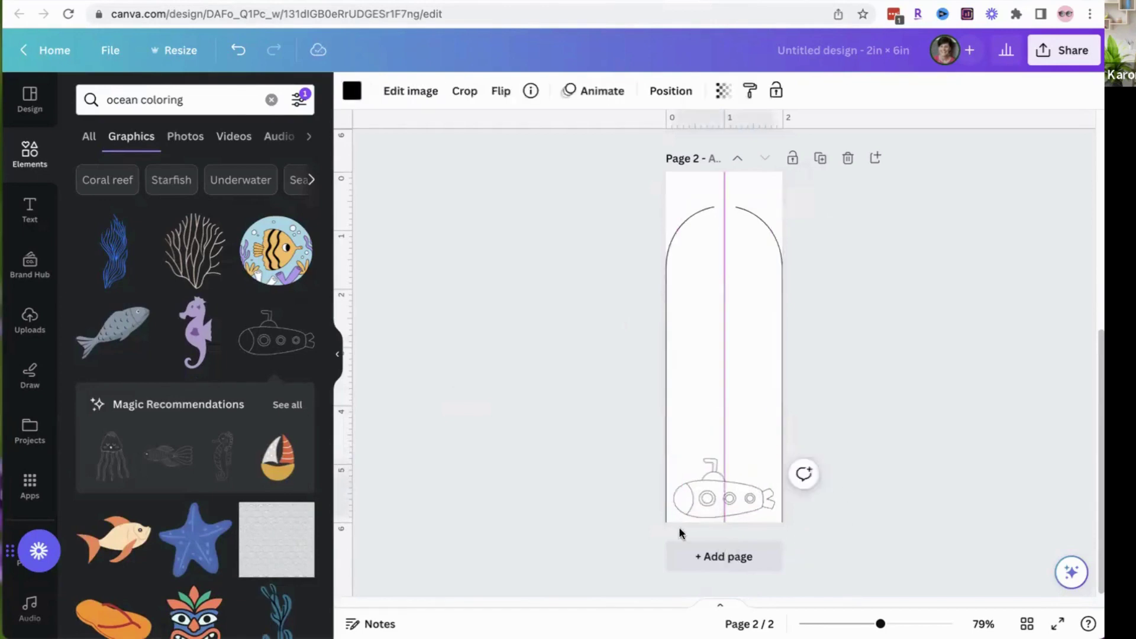
left_click_drag(679, 532, 681, 529)
left_click(553, 487)
Step: Select the letter O of the vertical OCEAN lettering and search the text fonts for "open font"
scroll(195, 355, "down", 5)
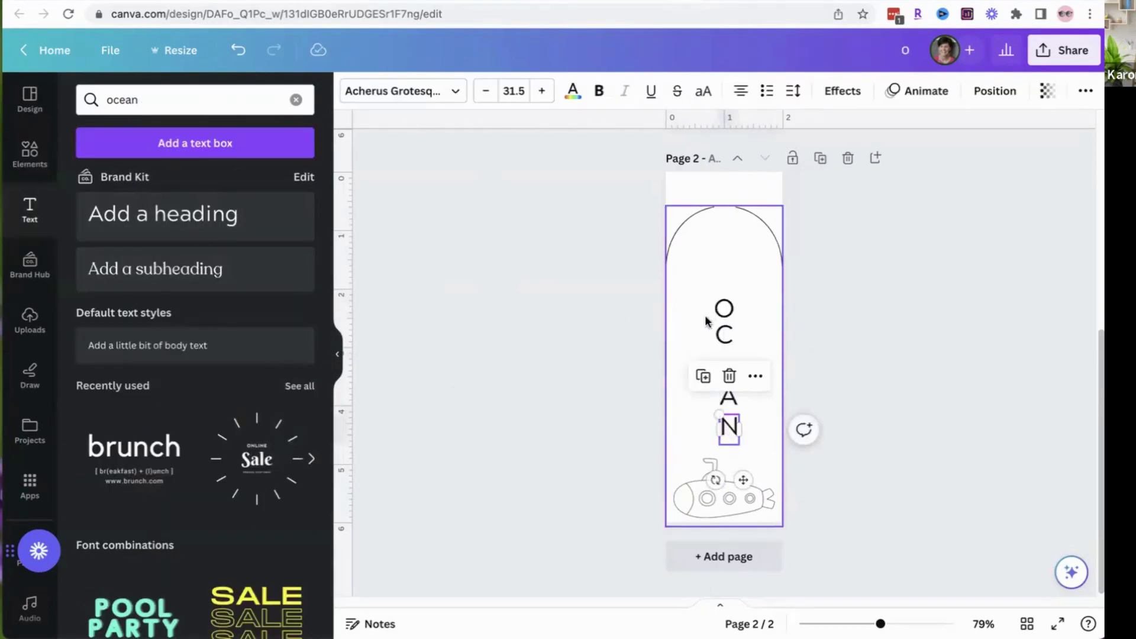
left_click(714, 314)
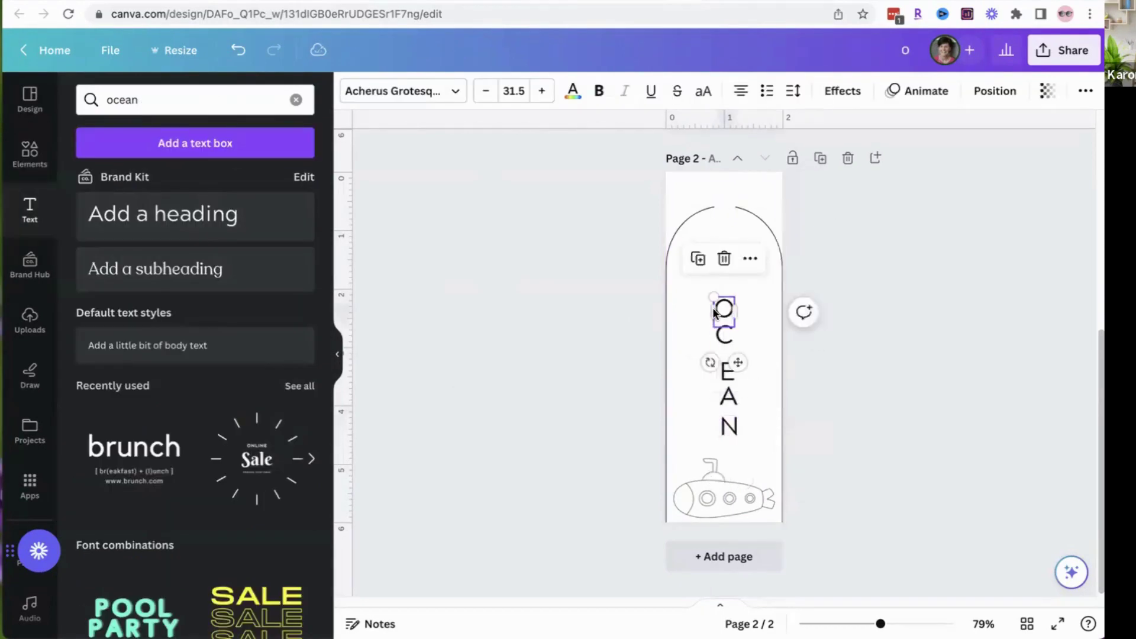
left_click(296, 99)
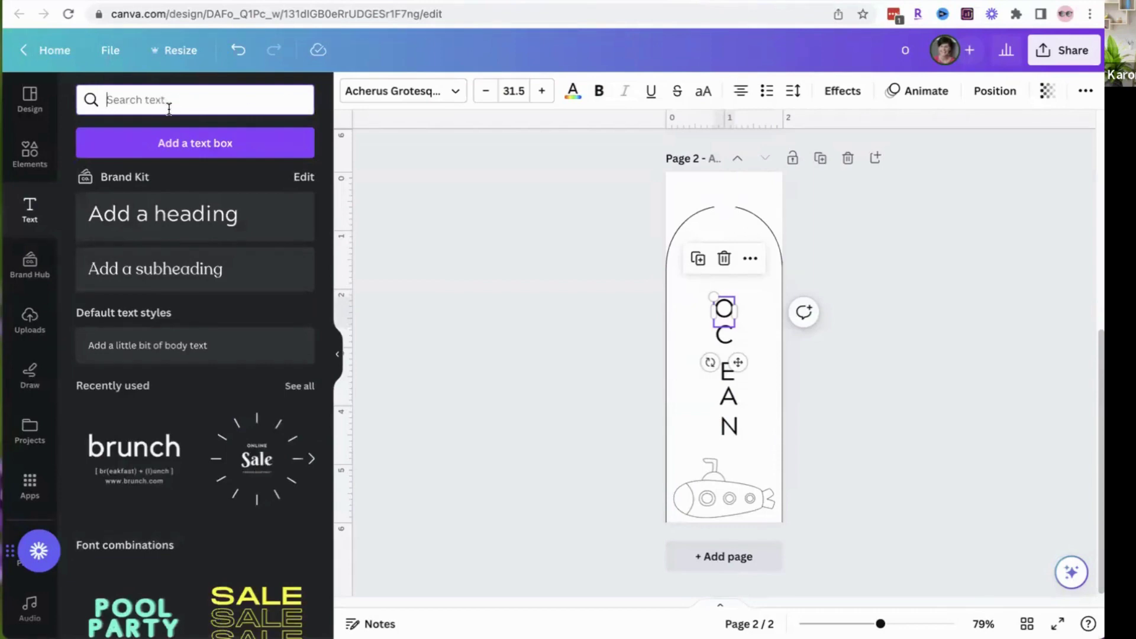
left_click(169, 101)
type("ope")
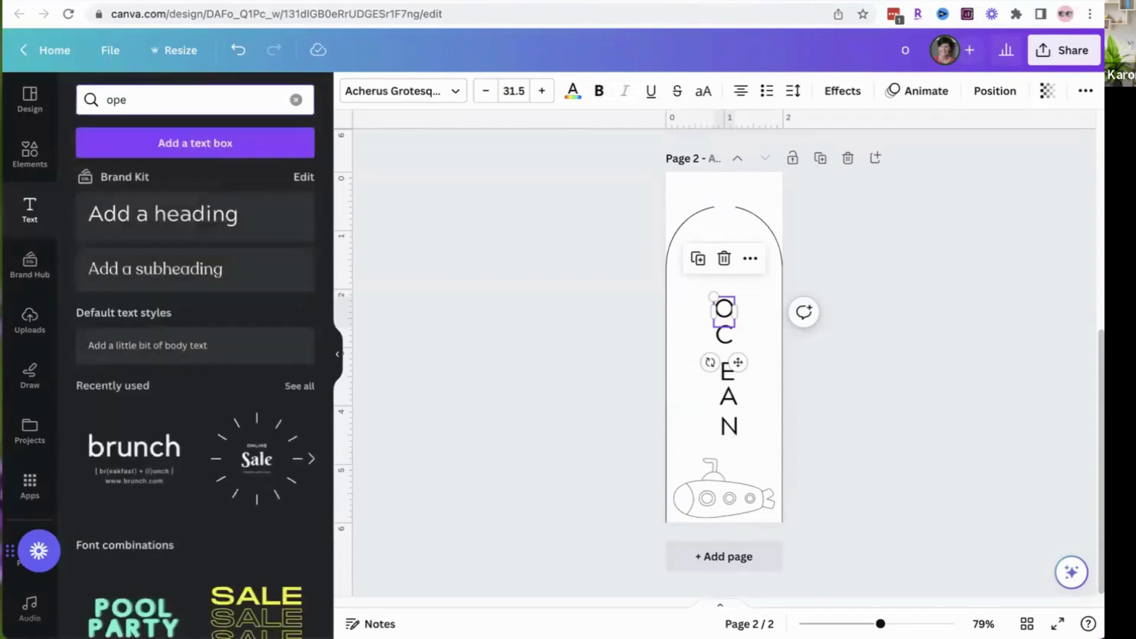
type("n font")
key("Return")
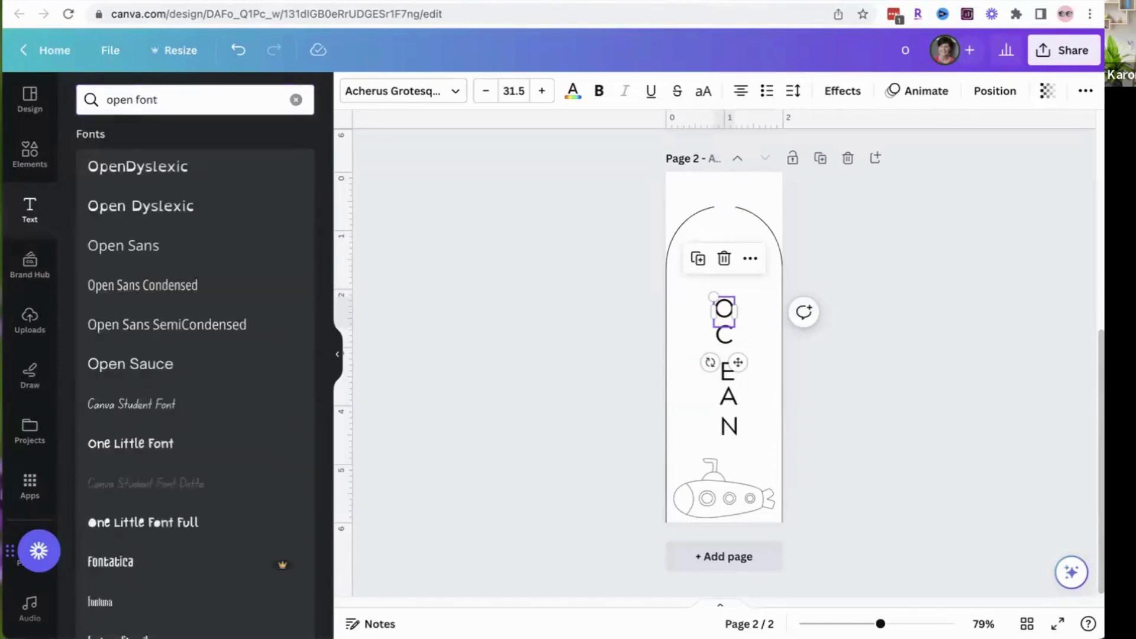
Step: Add a text box in the Blueberry Outline font and widen it so its text fits on one line
scroll(327, 308, "down", 4)
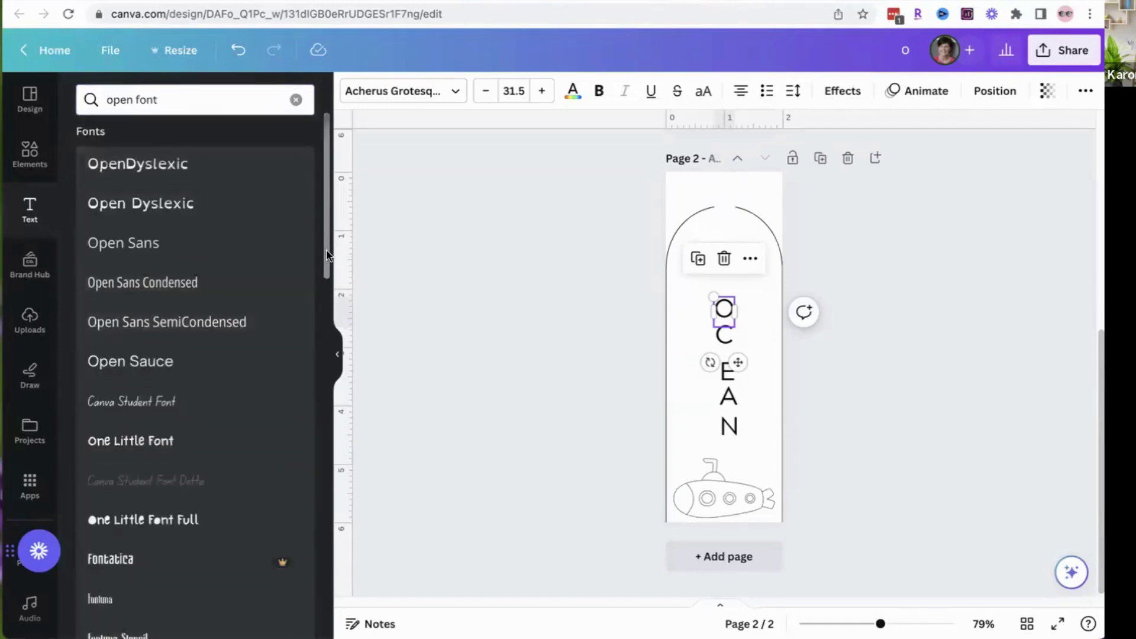
left_click_drag(327, 308, 316, 457)
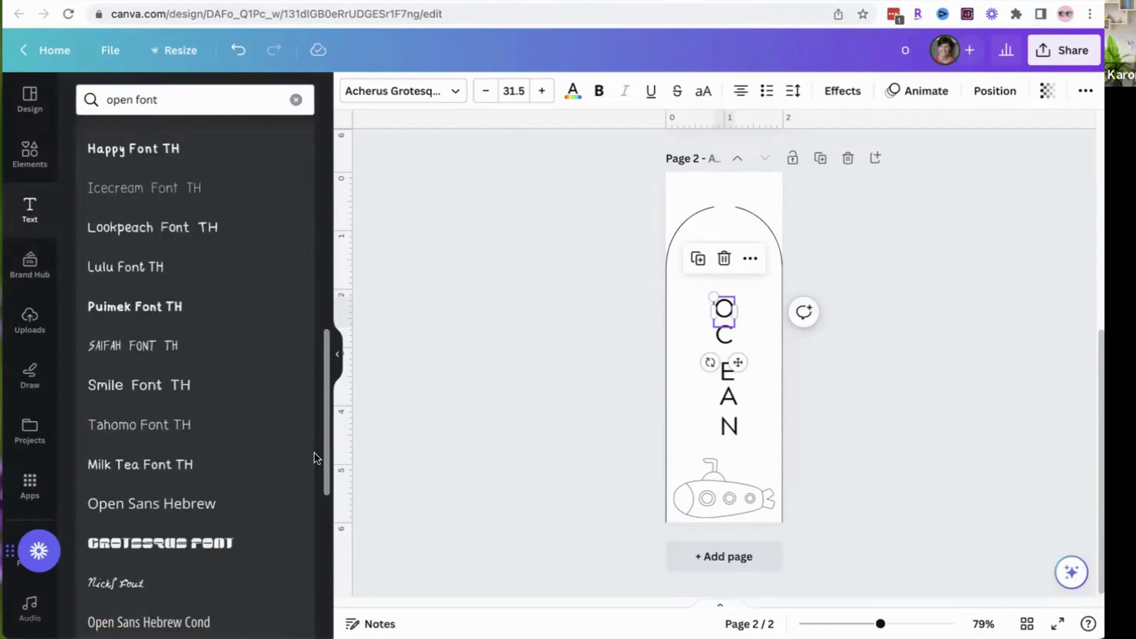
scroll(308, 574, "down", 6)
scroll(307, 573, "down", 5)
left_click(148, 440)
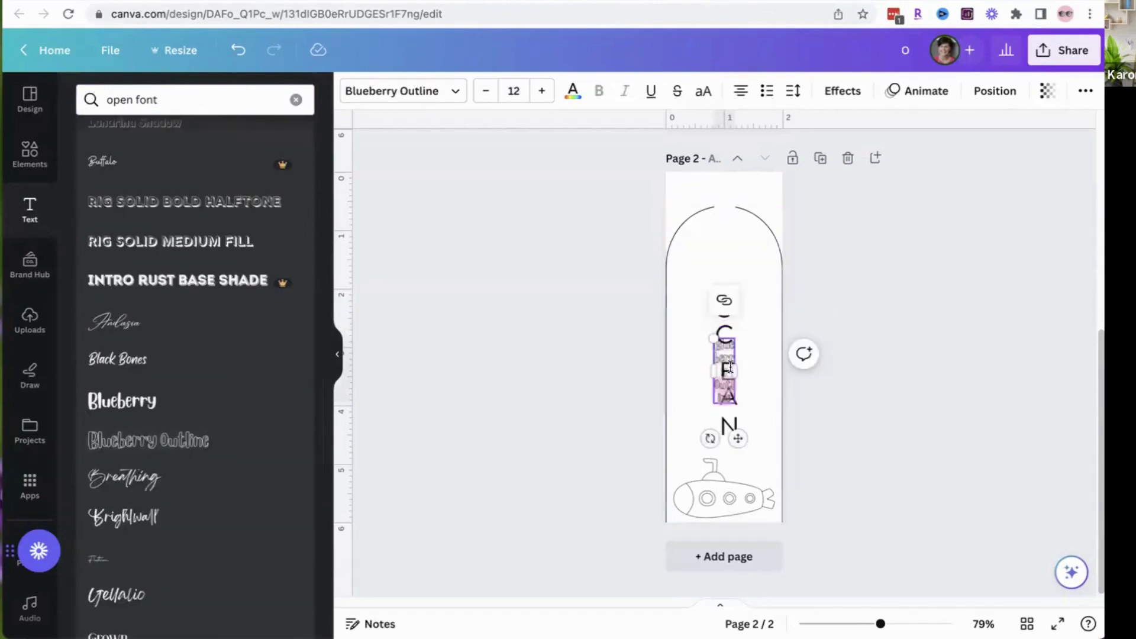
left_click_drag(730, 367, 851, 369)
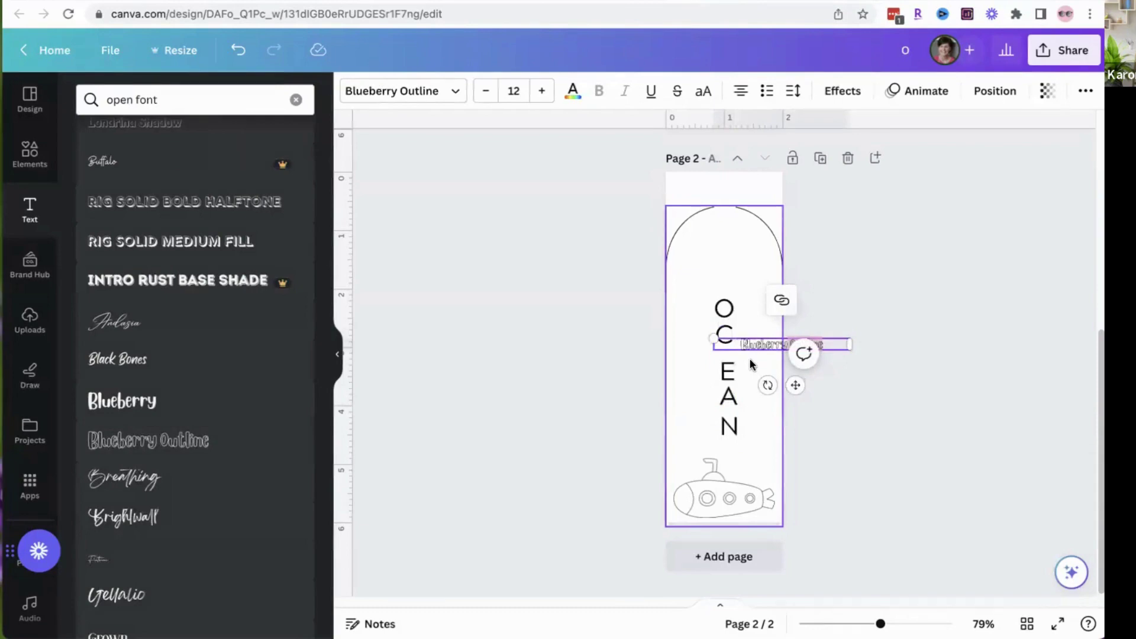
Step: Replace the Blueberry Outline sample text with the single letter O
key("Return")
type("Blue")
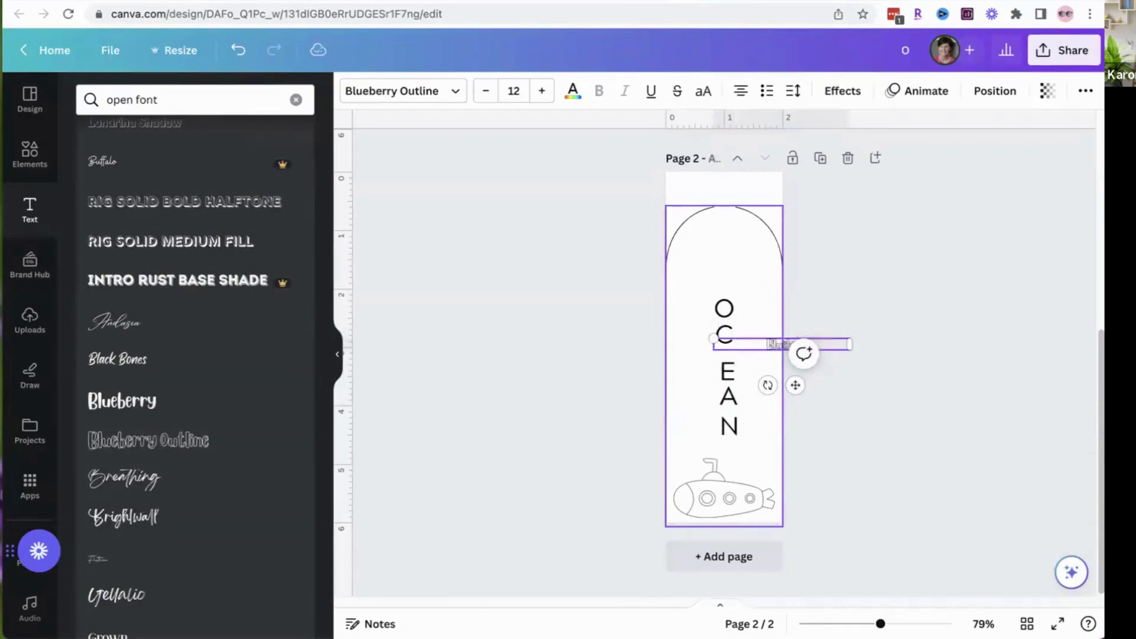
key("BackSpace")
key("BackSpace")
key("BackSpace")
key("BackSpace")
left_click(616, 406)
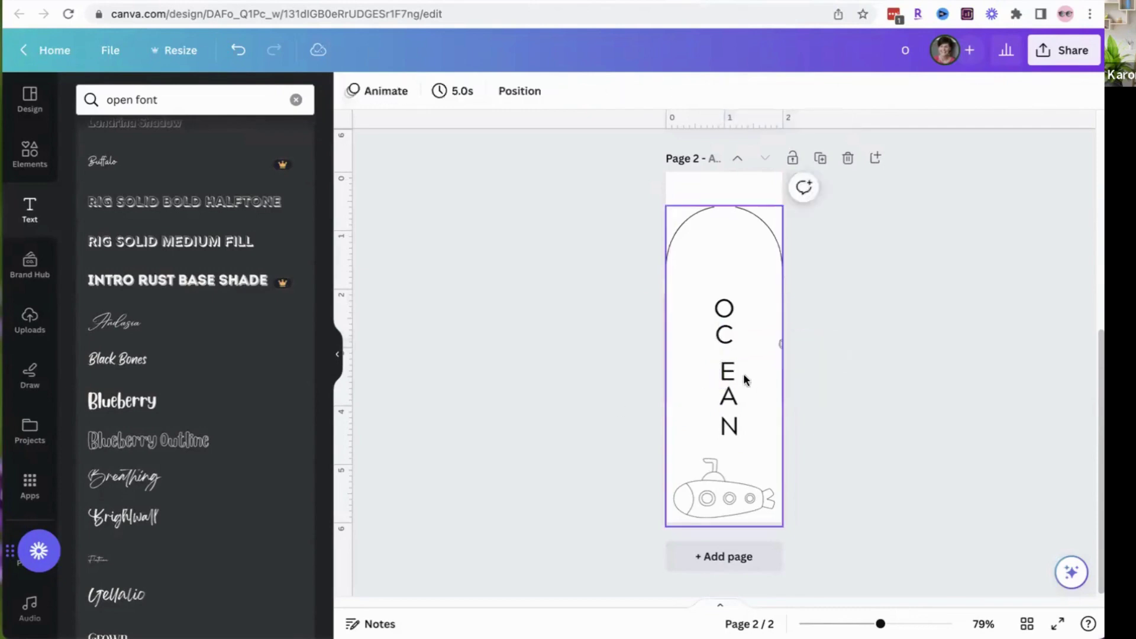
Step: Enlarge the Blueberry Outline letter O to font size 71.2
left_click(782, 343)
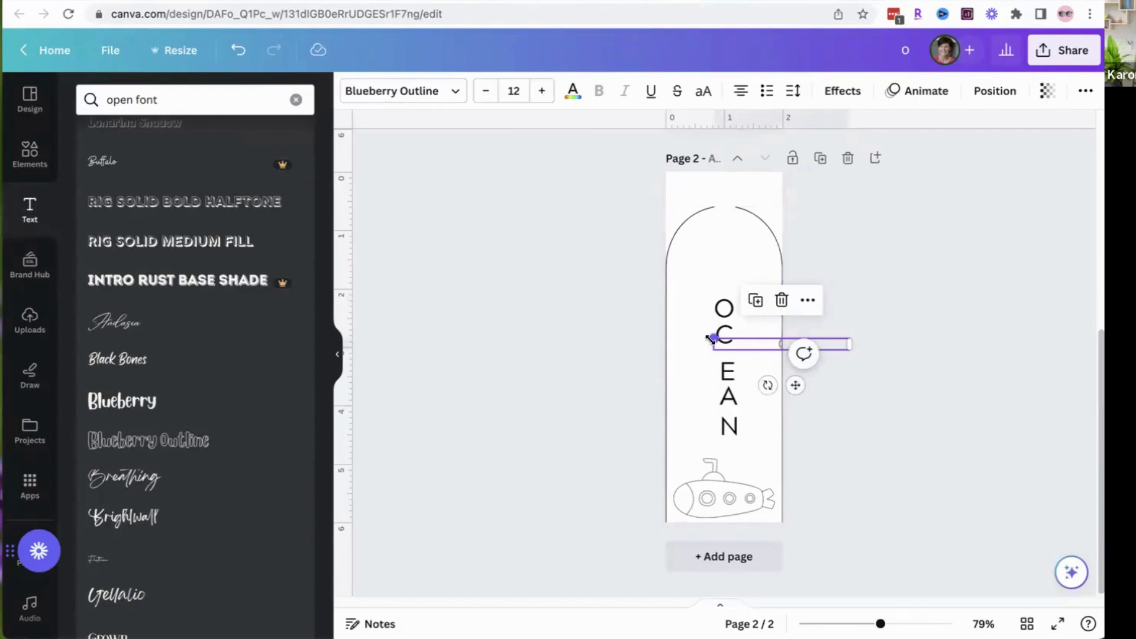
left_click_drag(714, 345, 612, 266)
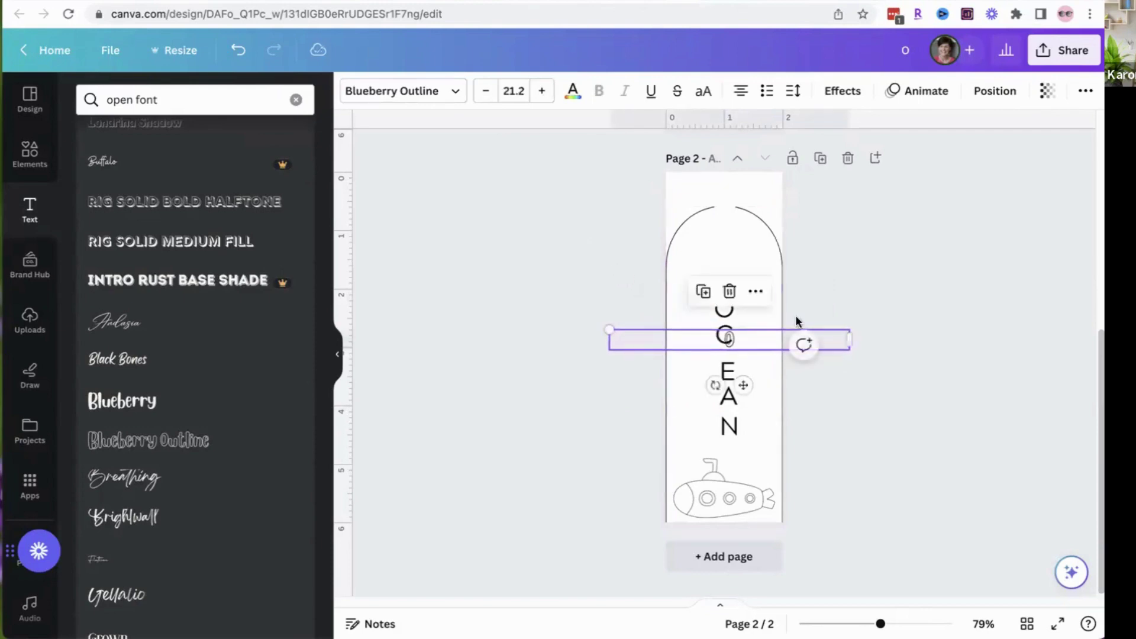
left_click(541, 91)
left_click(542, 90)
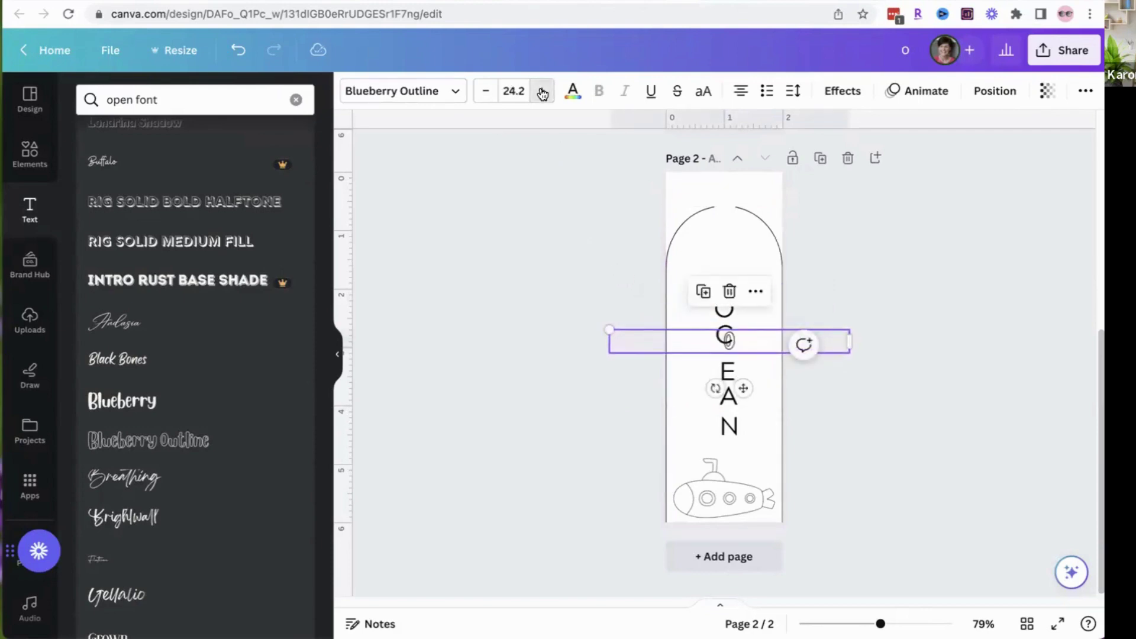
left_click(542, 91)
left_click(542, 90)
left_click(542, 90)
left_click(541, 90)
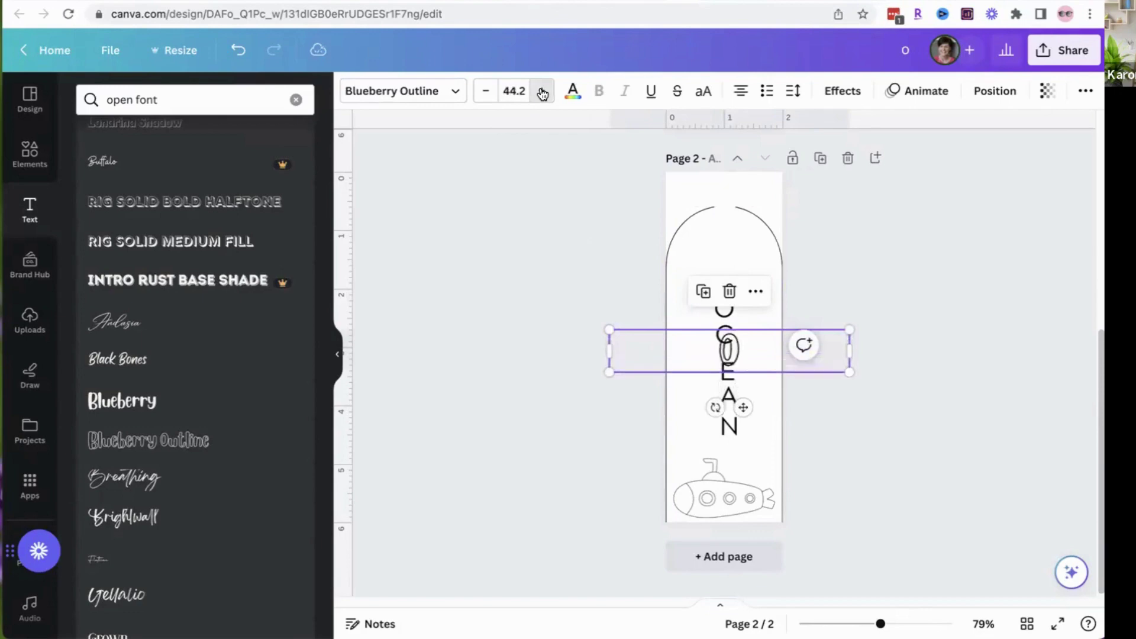
left_click(542, 91)
left_click(542, 90)
left_click(542, 91)
left_click(542, 90)
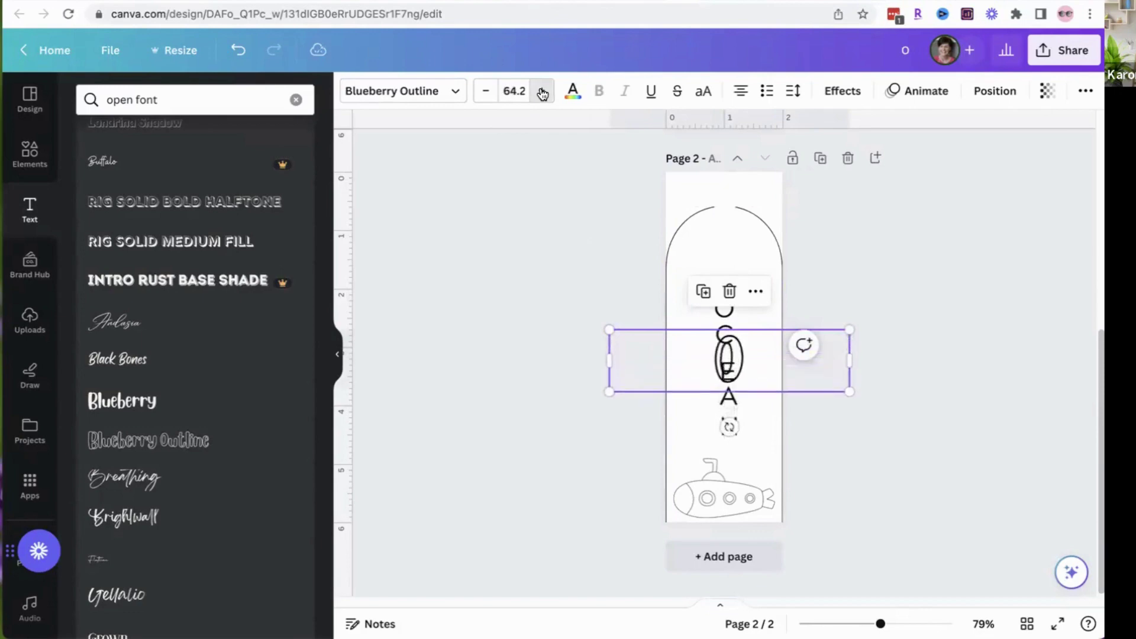
left_click(542, 90)
left_click(542, 91)
left_click(531, 379)
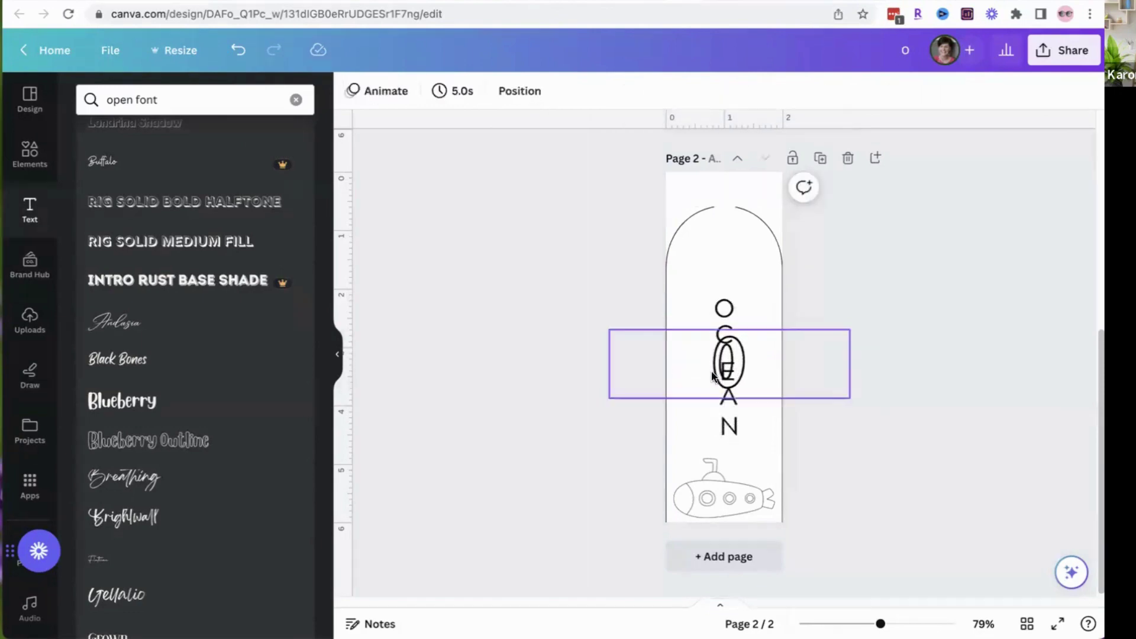
Step: Narrow the outlined O's text box, place it at the upper right inside the arch, and delete the plain letter O
left_click(623, 370)
left_click_drag(605, 363, 730, 260)
left_click(671, 259)
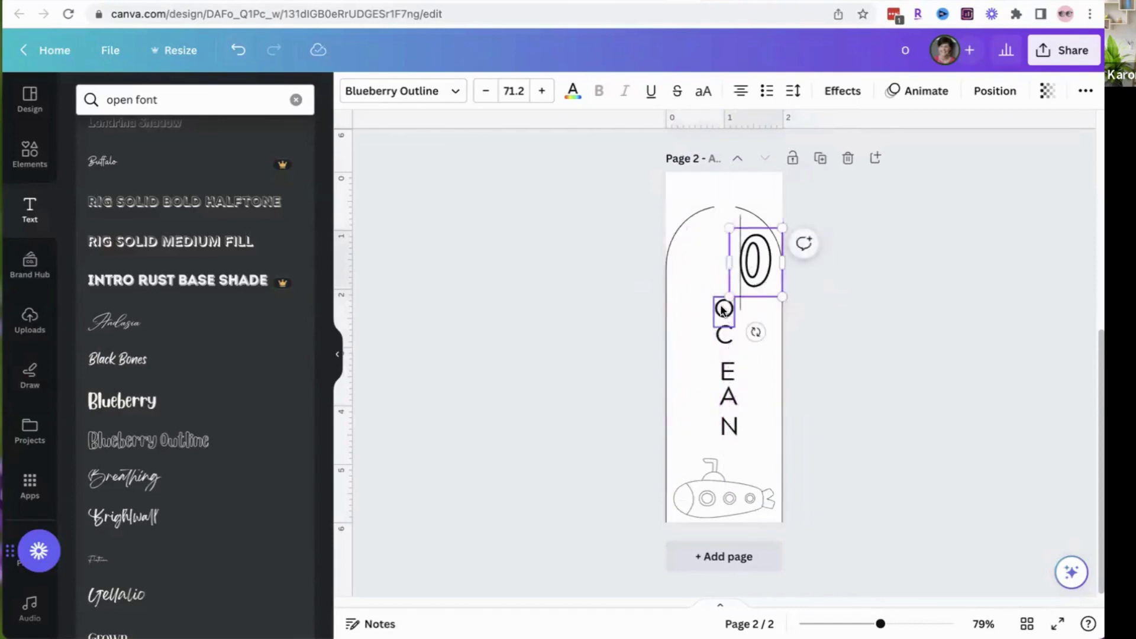
left_click(722, 309)
key("Delete")
Step: Duplicate the outlined O to its left, change the copy to C, and delete the plain letter C
left_click(763, 262)
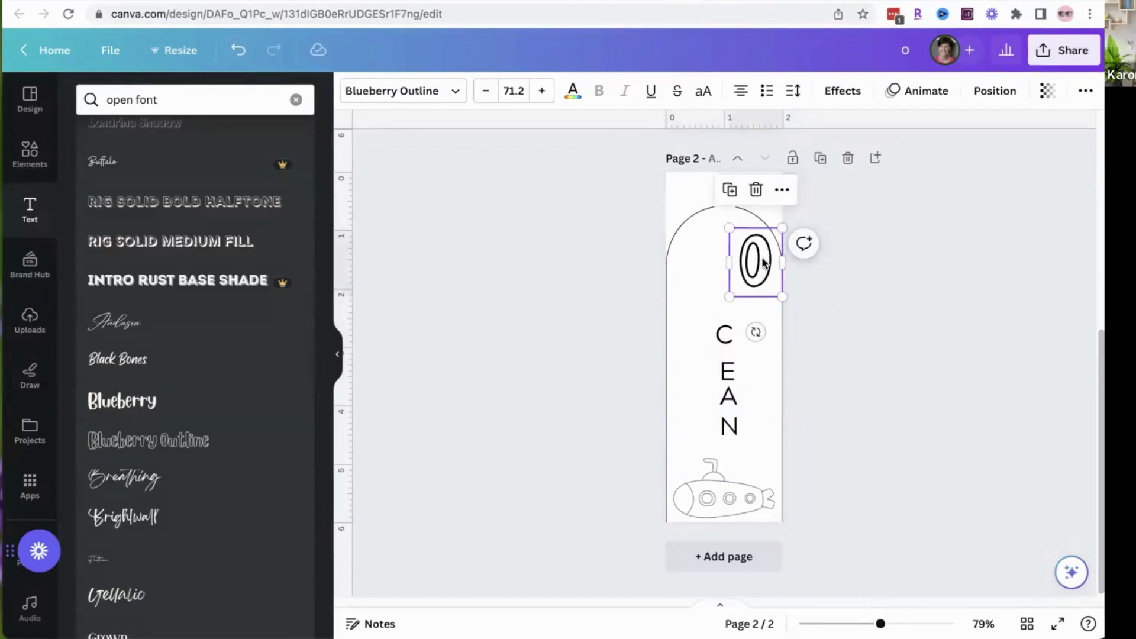
left_click_drag(763, 262, 694, 269)
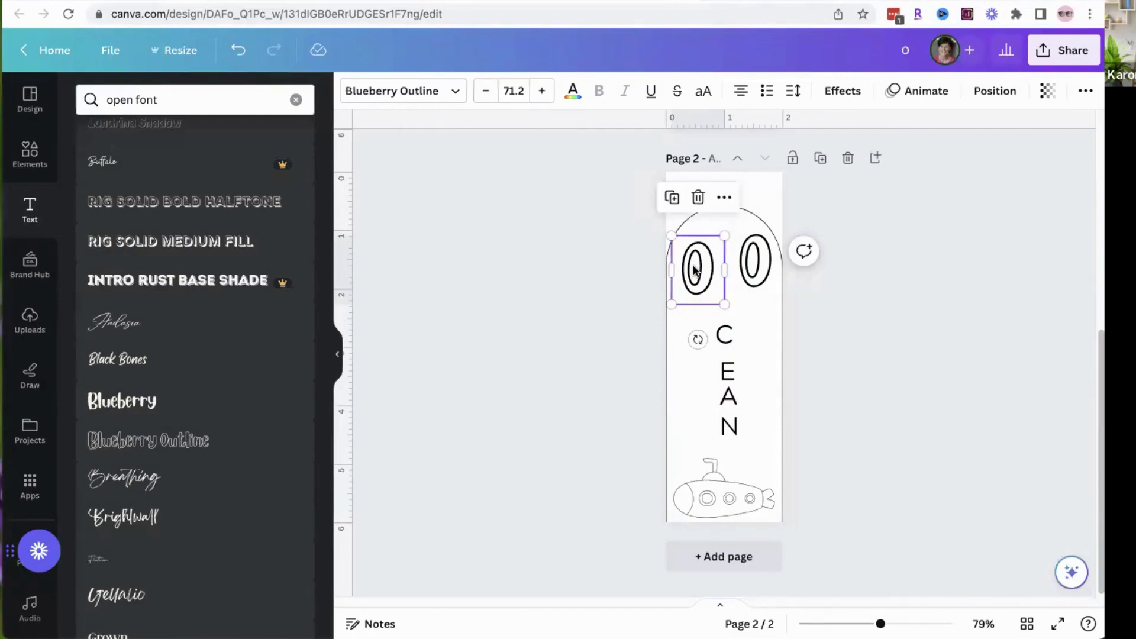
double_click(699, 274)
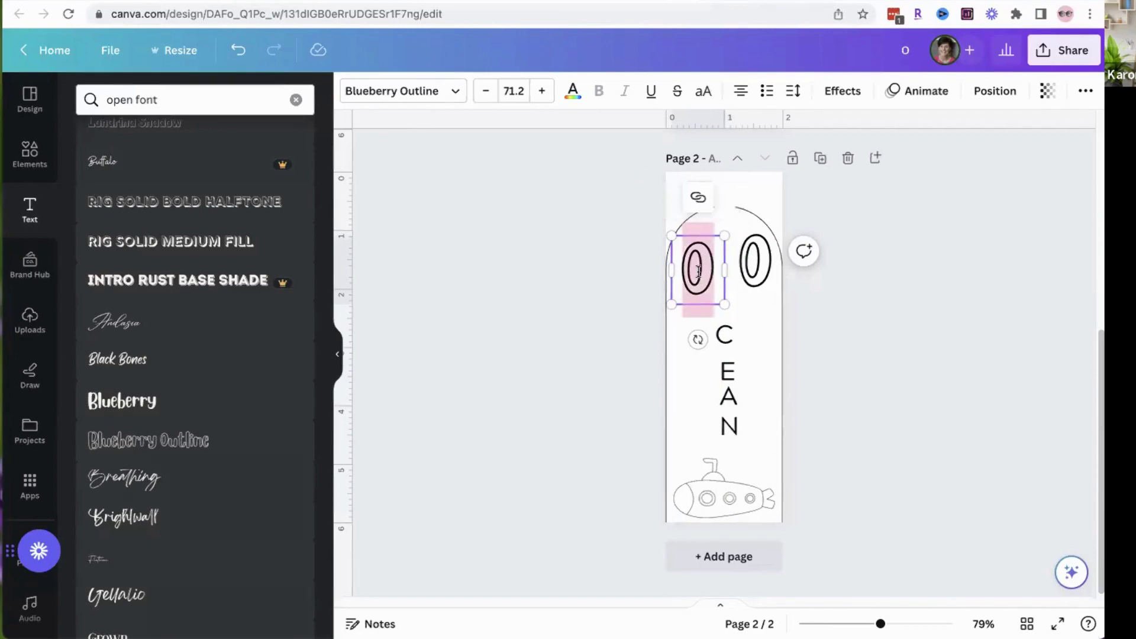
type("n")
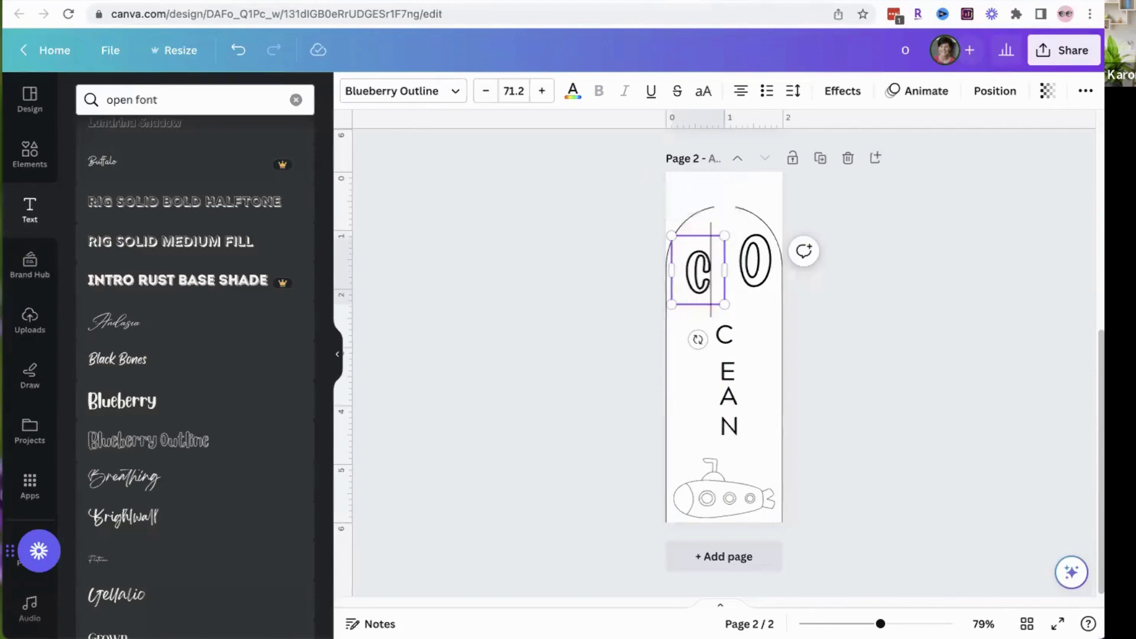
left_click(723, 334)
key("Escape")
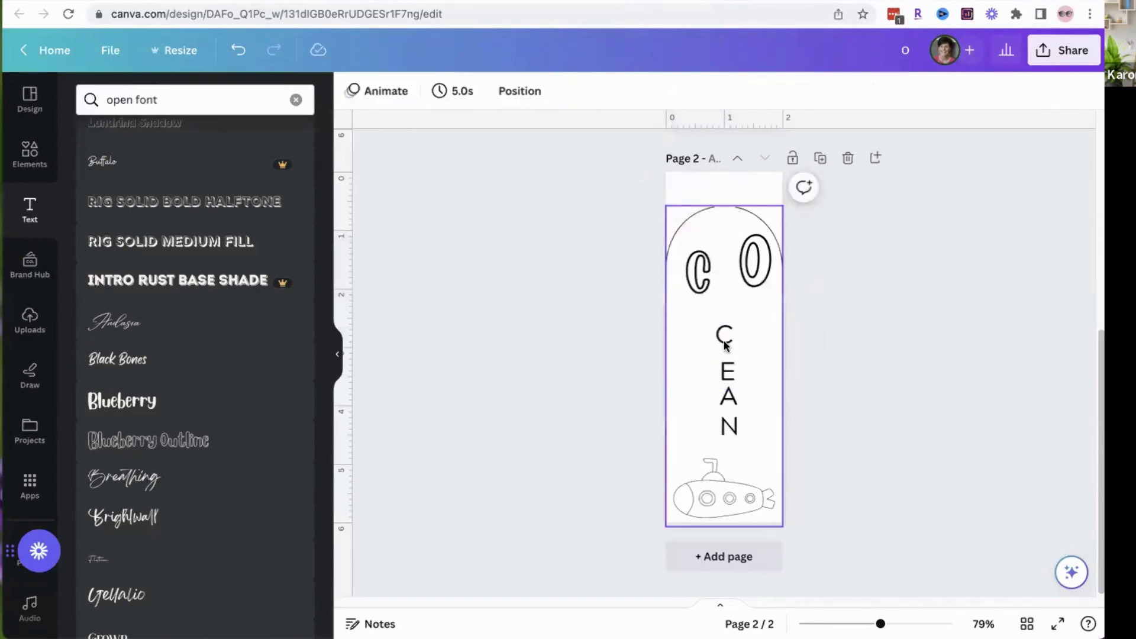
left_click(723, 336)
key("Delete")
Step: Make two copies of the outlined C, changing one to E below it and the other to A below the outlined O
left_click(726, 373)
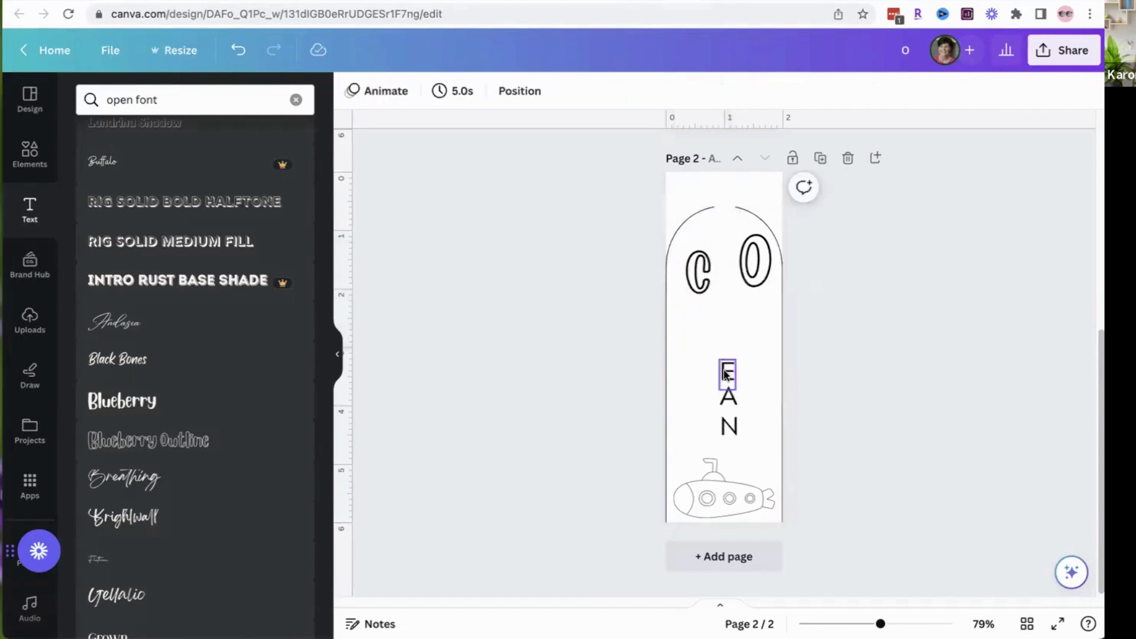
left_click(696, 281)
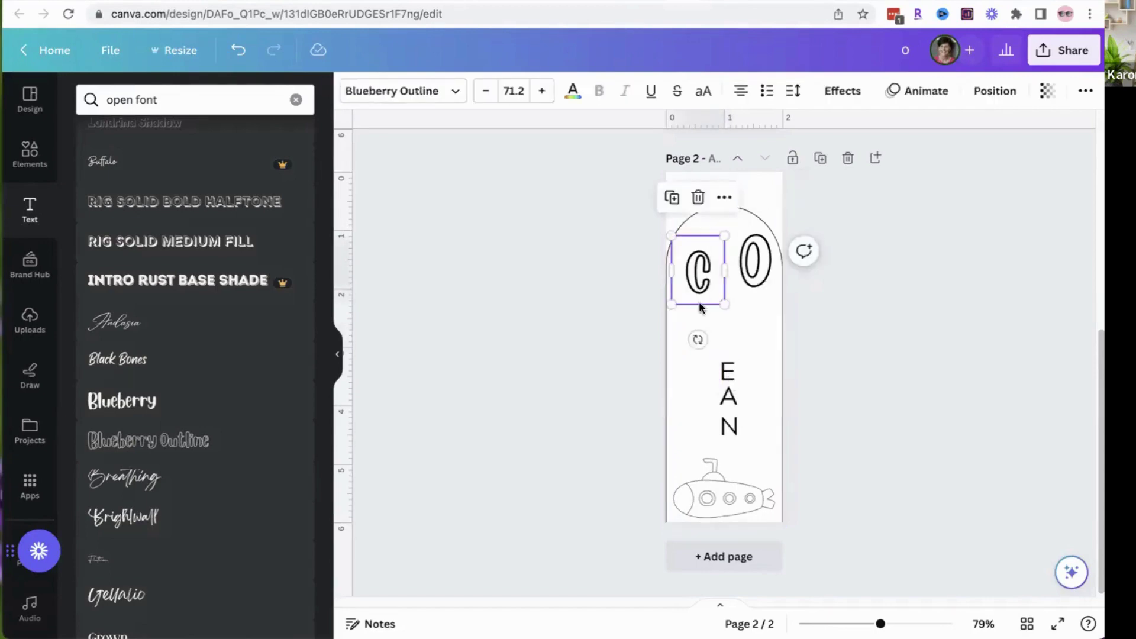
mouse_move(702, 312)
left_mouse_down()
mouse_move(698, 355)
mouse_move(709, 325)
left_mouse_up()
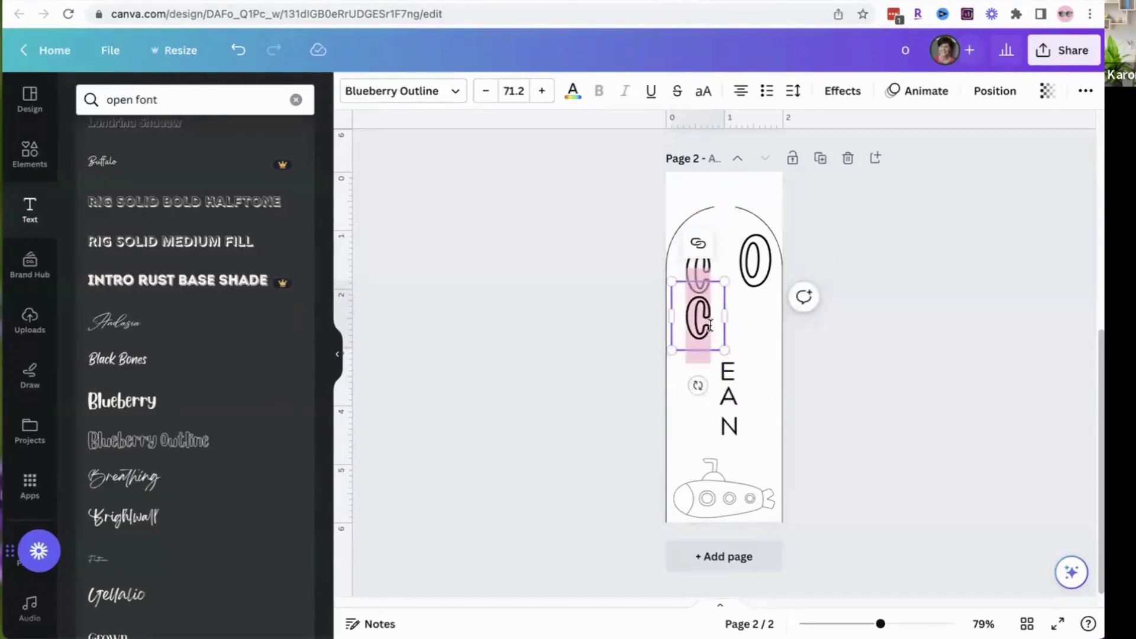
left_click(748, 364)
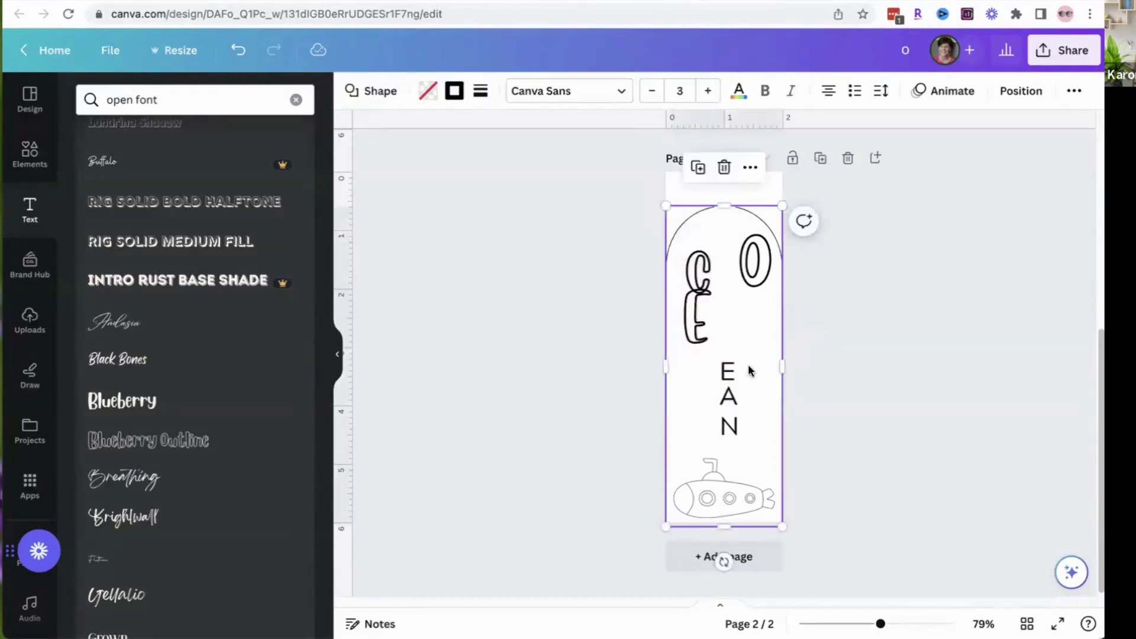
left_click_drag(698, 287, 754, 335)
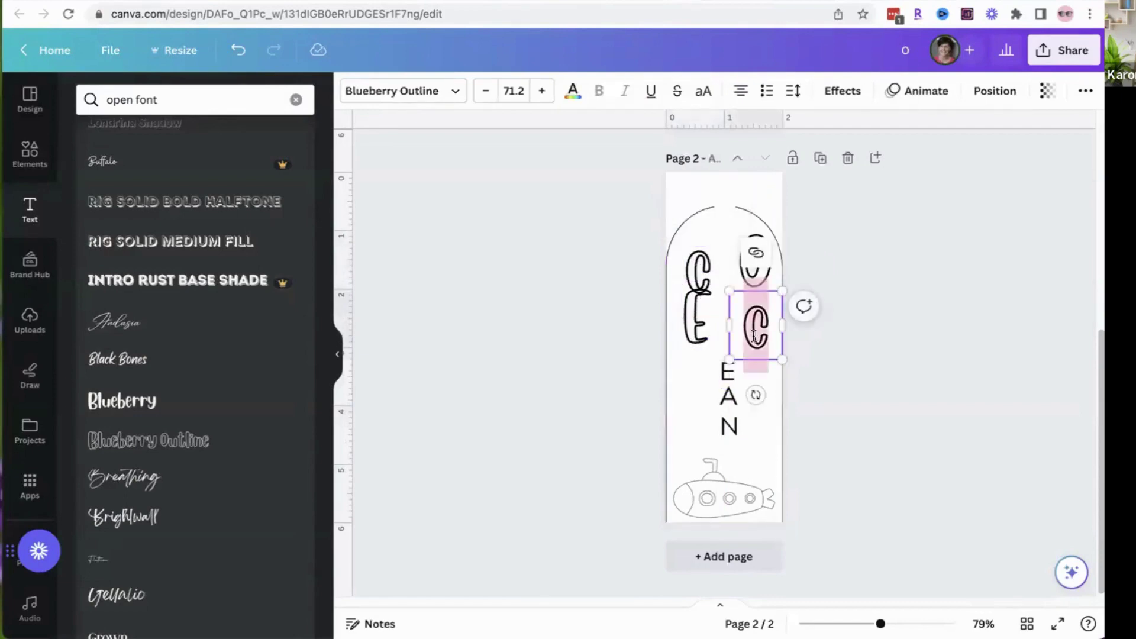
type("A")
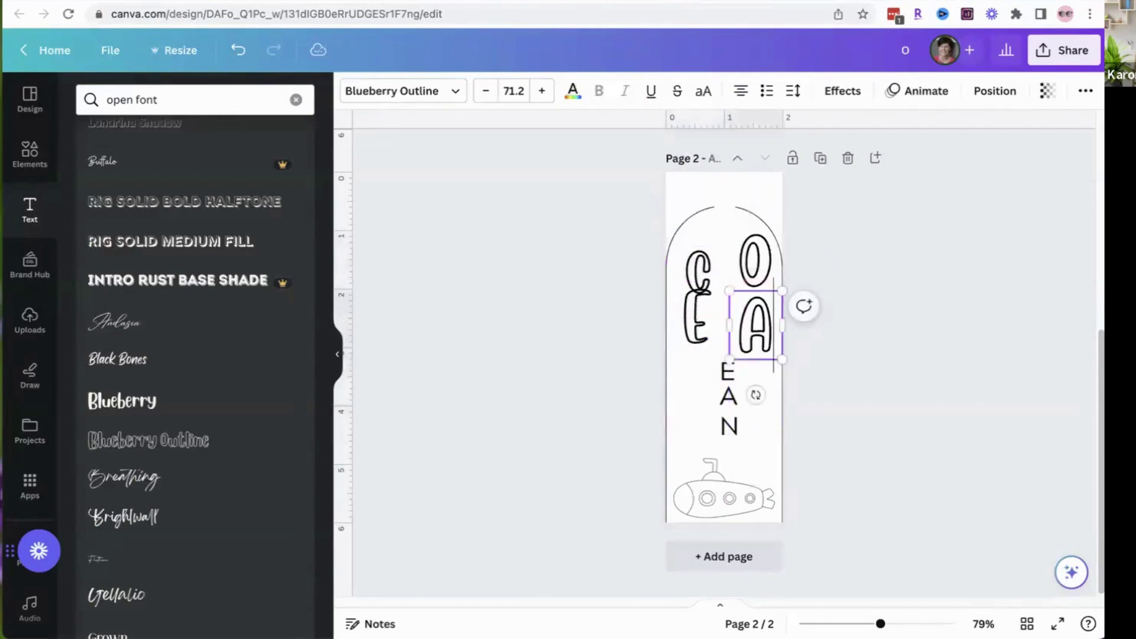
Step: Delete the remaining plain letters E, A and N from the vertical lettering
left_click(727, 371)
key("Delete")
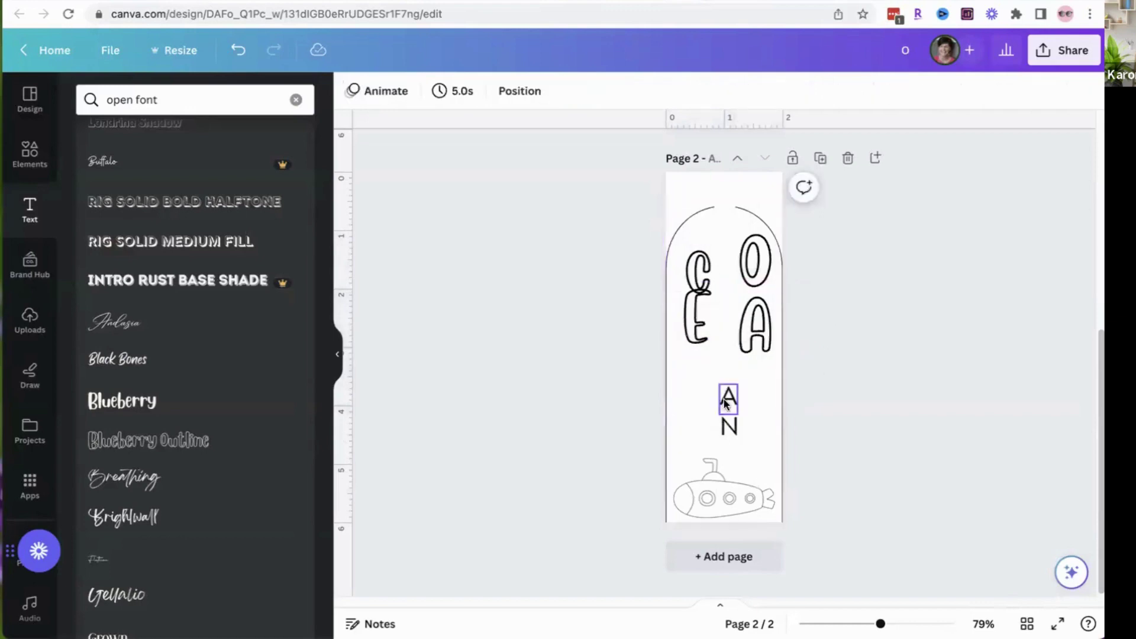
left_click(729, 396)
key("Delete")
left_click(728, 425)
key("Delete")
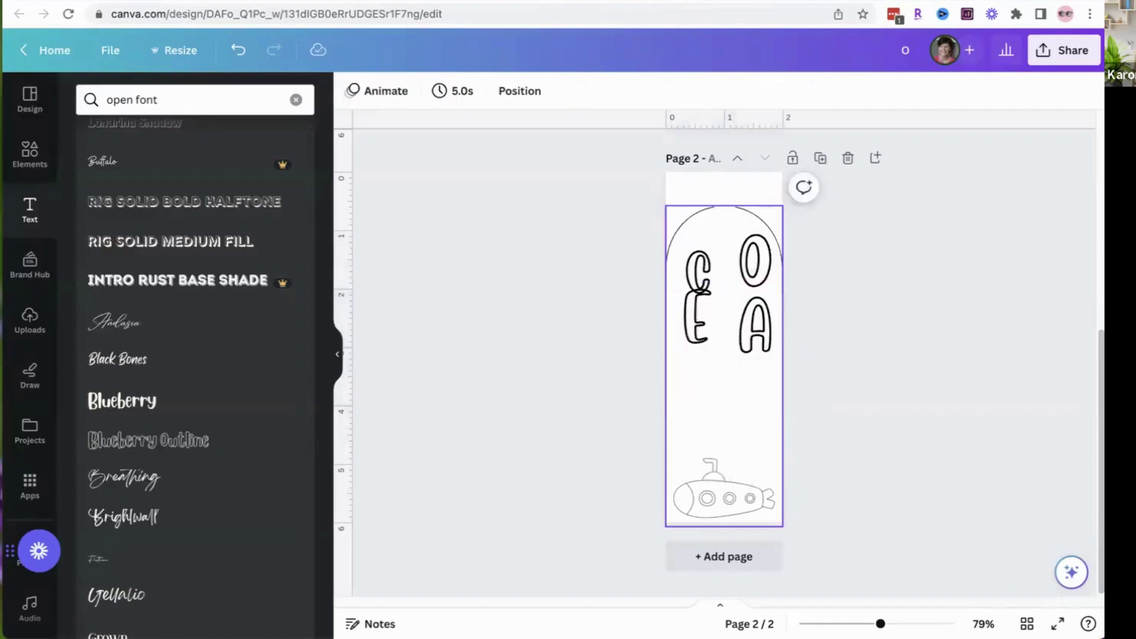
Step: Place another copy of the outlined C below the outlined E and change it to N
left_click(709, 278)
left_click_drag(720, 278, 719, 373)
type("N")
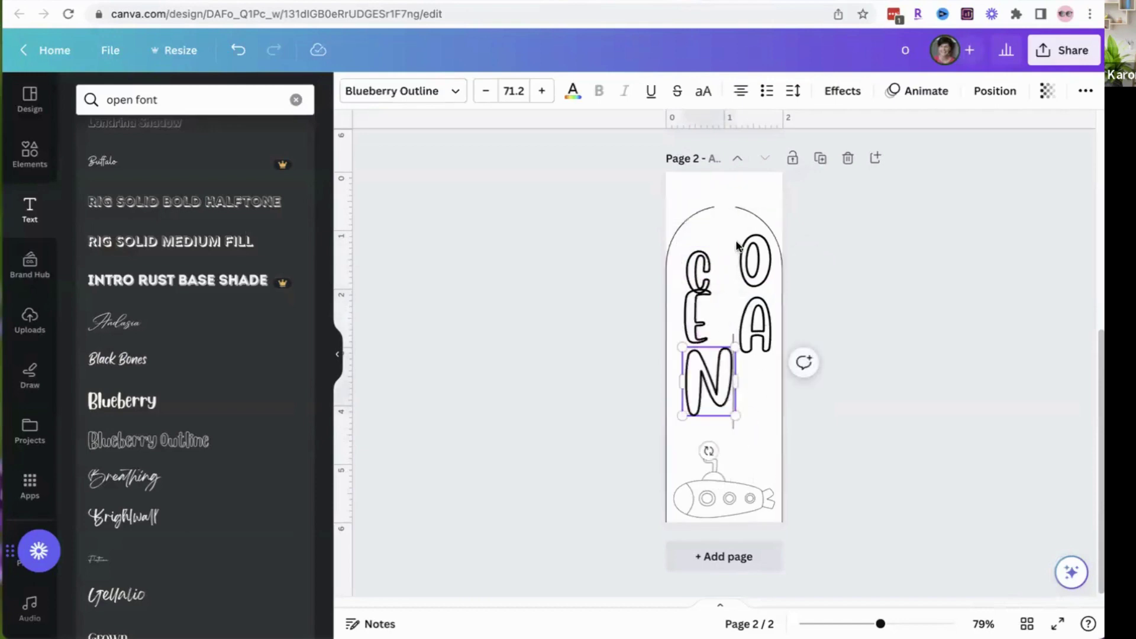
left_click(843, 420)
Step: Move the outlined N, E and C to the arch's lower right and place the outlined O at its upper left
left_click_drag(717, 390, 757, 434)
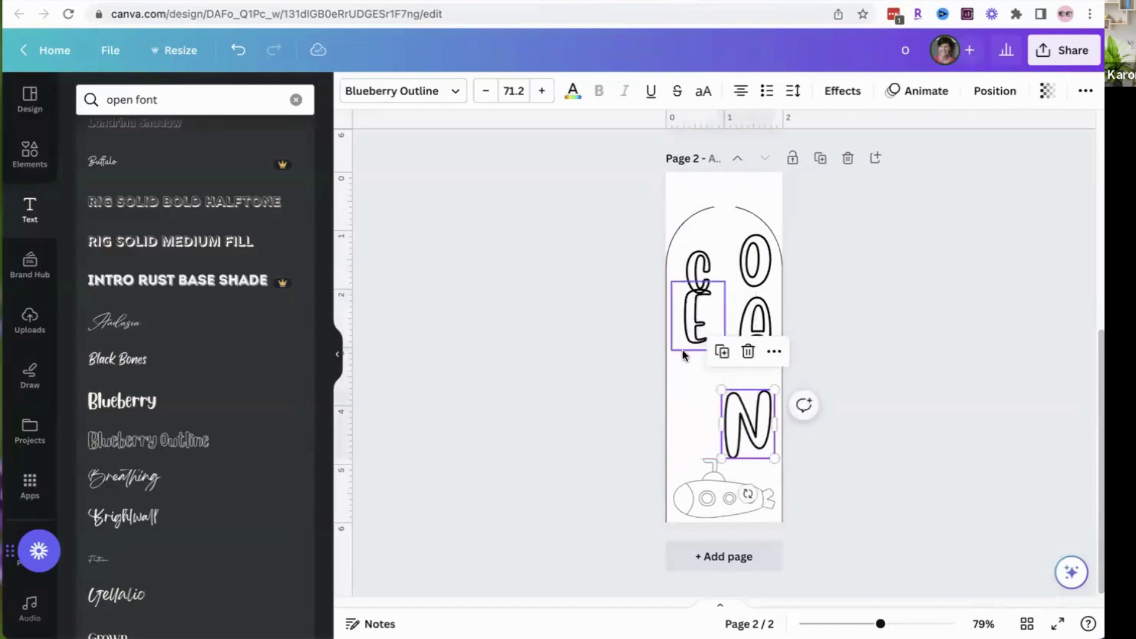
left_click_drag(682, 353, 683, 432)
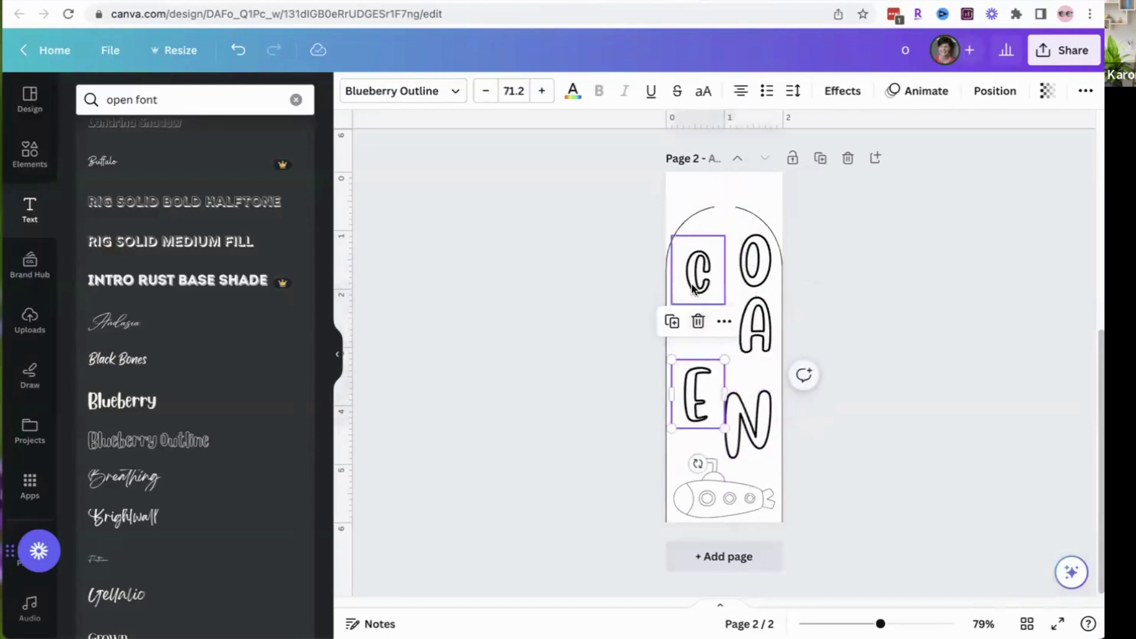
left_click_drag(693, 288, 757, 415)
left_click_drag(685, 405, 747, 443)
left_click_drag(752, 264, 692, 263)
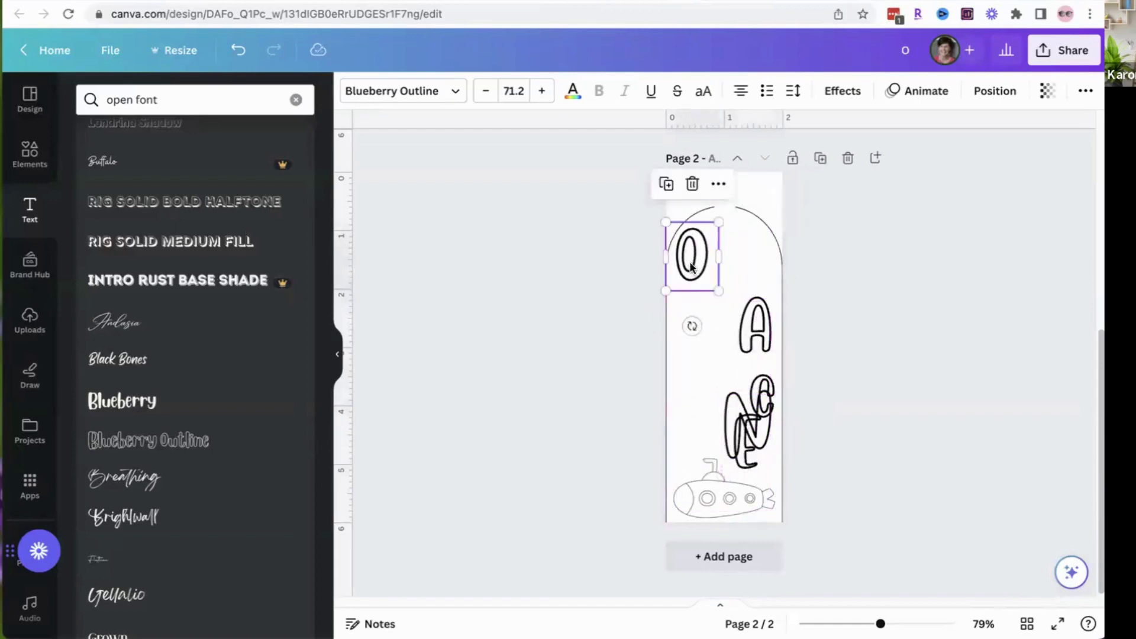
Step: Arrange the outlined C, E, A and N in a descending diagonal from the O towards the arch's lower right
left_click(758, 400)
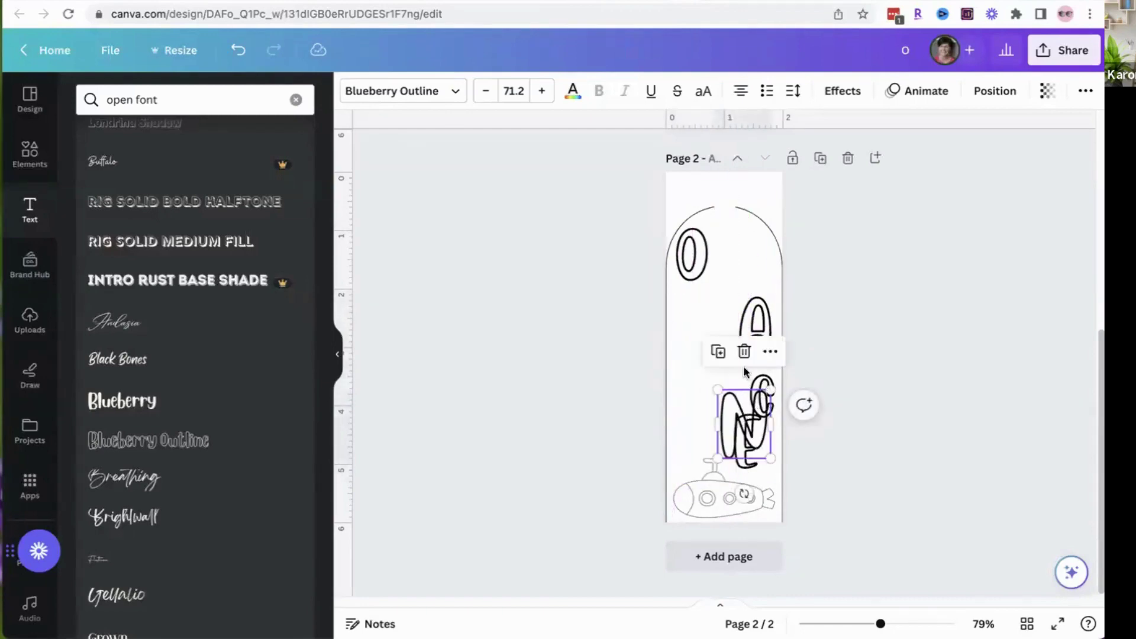
left_click_drag(759, 395, 689, 441)
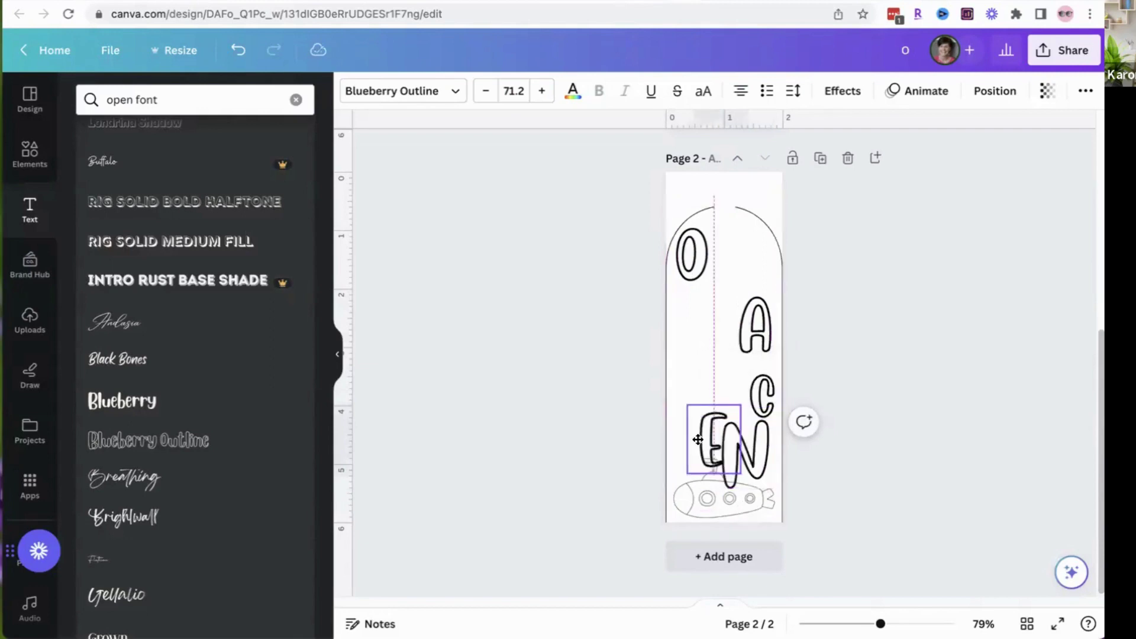
left_click(760, 390)
left_click_drag(760, 390, 708, 299)
left_click_drag(756, 339, 754, 397)
left_click_drag(704, 437, 730, 347)
left_click_drag(754, 457, 764, 457)
left_click_drag(714, 304, 704, 304)
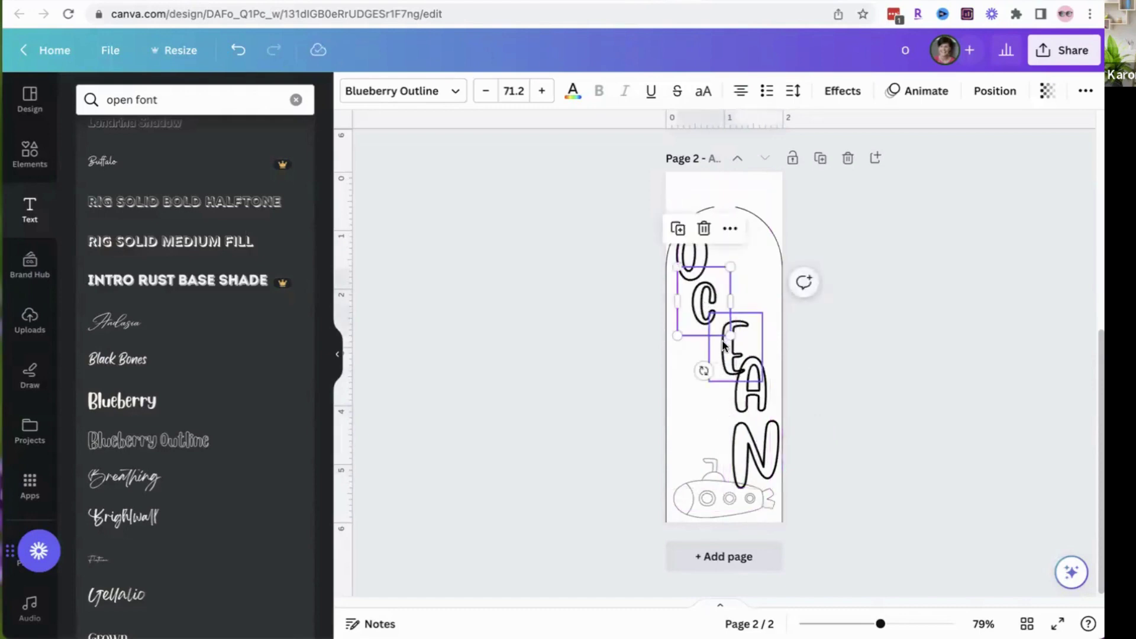
Step: Shift the outlined E up and left and adjust the A to even out the diagonal spacing of the OCEAN letters
mouse_move(727, 359)
left_mouse_down()
mouse_move(730, 370)
mouse_move(717, 344)
left_mouse_up()
left_click(745, 402)
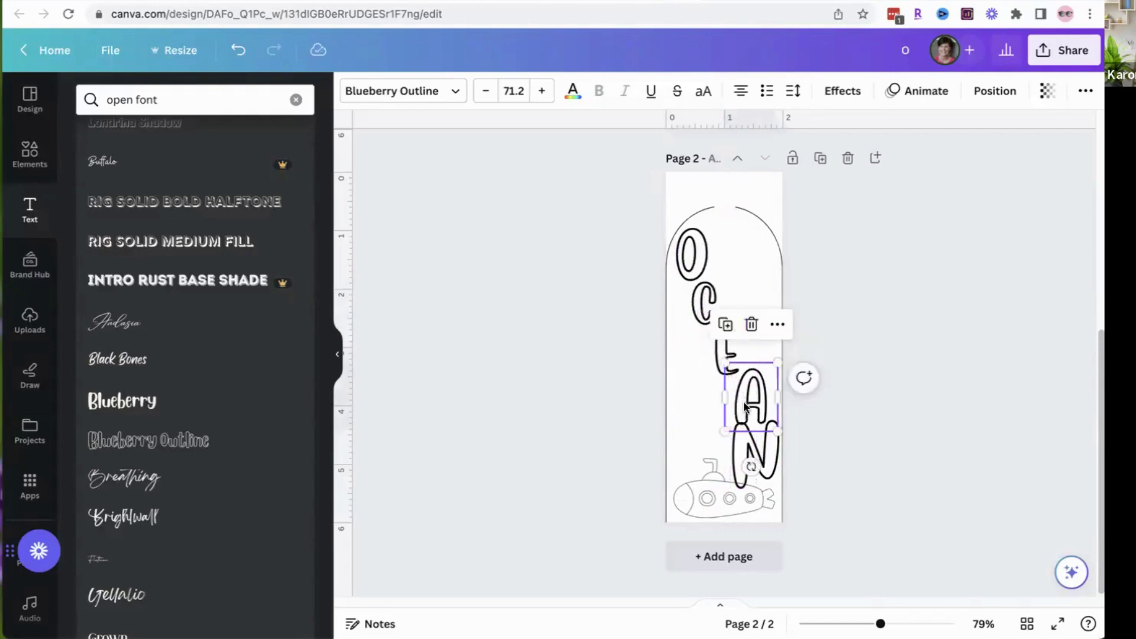
left_click_drag(738, 401, 735, 401)
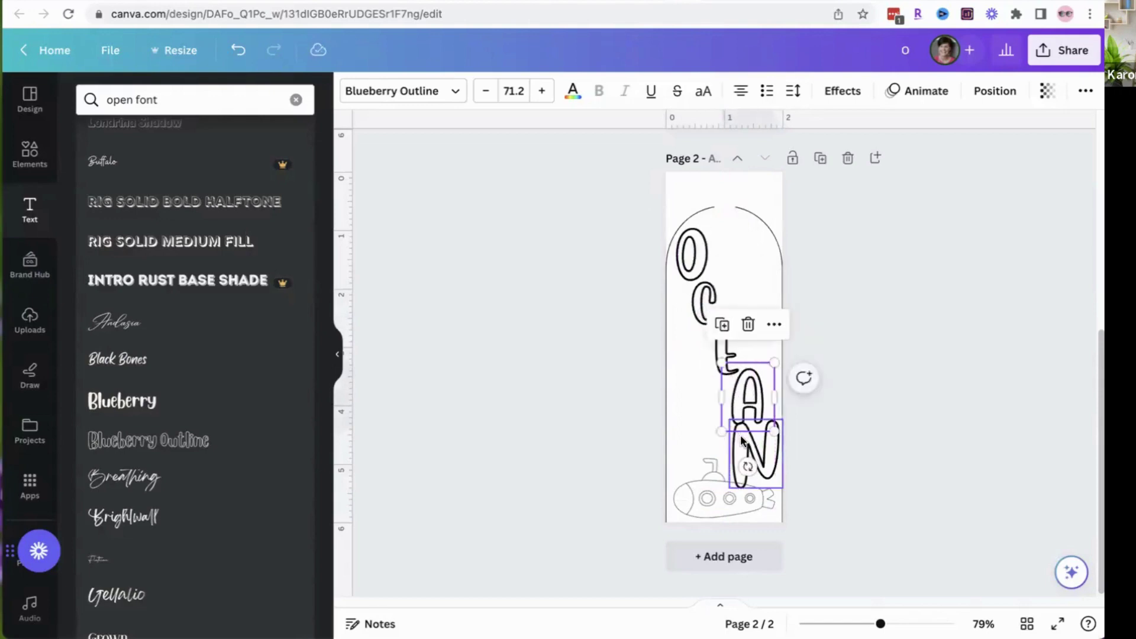
left_click(742, 441)
left_click(928, 309)
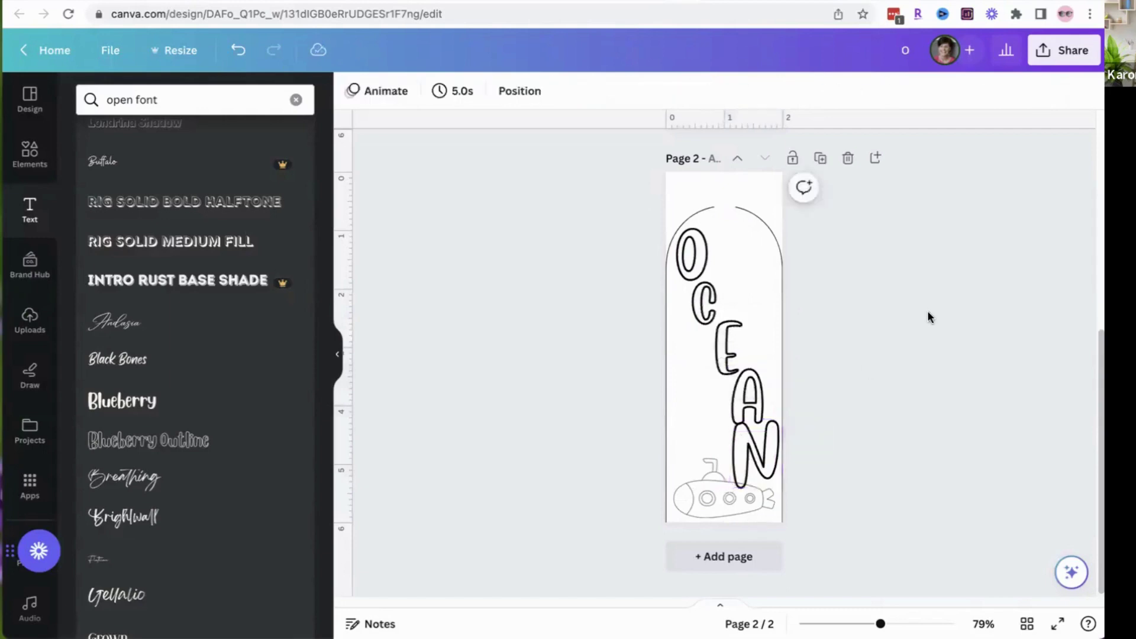
Step: Move the submarine slightly down and nudge the outlined N right to reduce their overlap
left_click(757, 465)
mouse_move(731, 486)
left_mouse_down()
mouse_move(767, 472)
mouse_move(723, 505)
left_mouse_up()
left_click(877, 473)
left_click(767, 466)
left_click(866, 483)
left_click(736, 501)
left_click(896, 363)
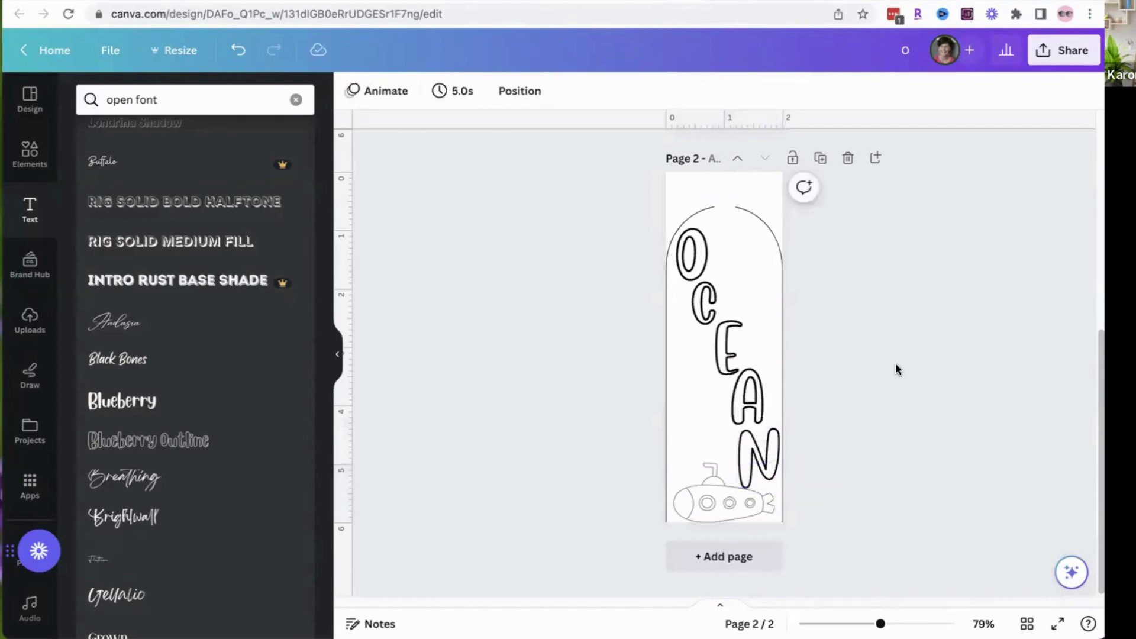
Step: Add the single curled wave from the ocean coloring graphics, recolour it white and move it beside the outlined O
left_click(294, 99)
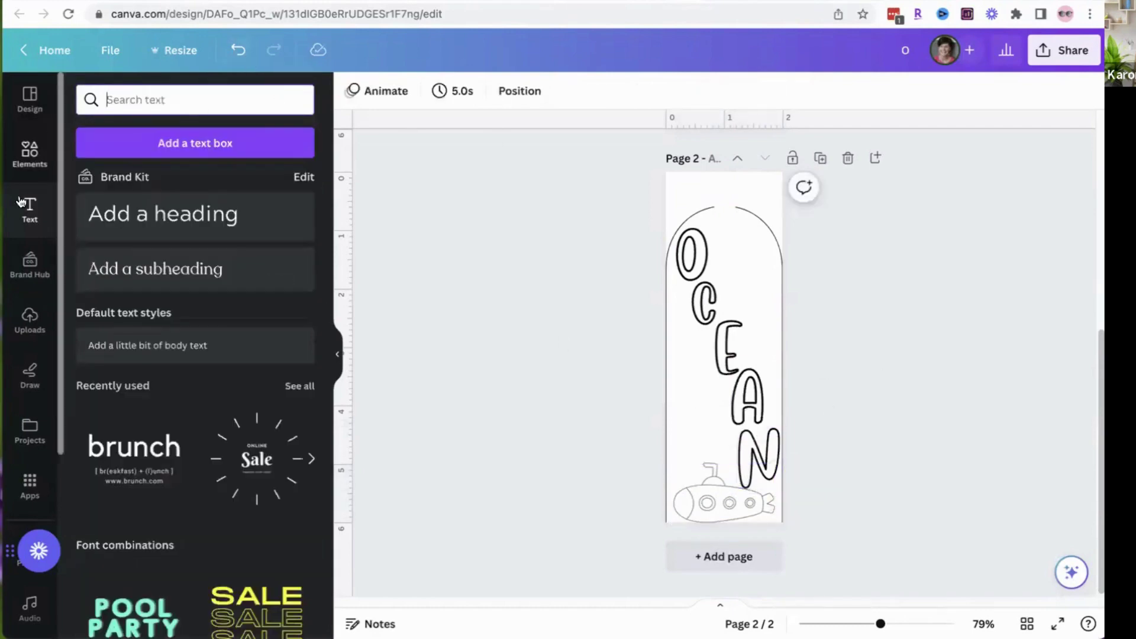
left_click(29, 155)
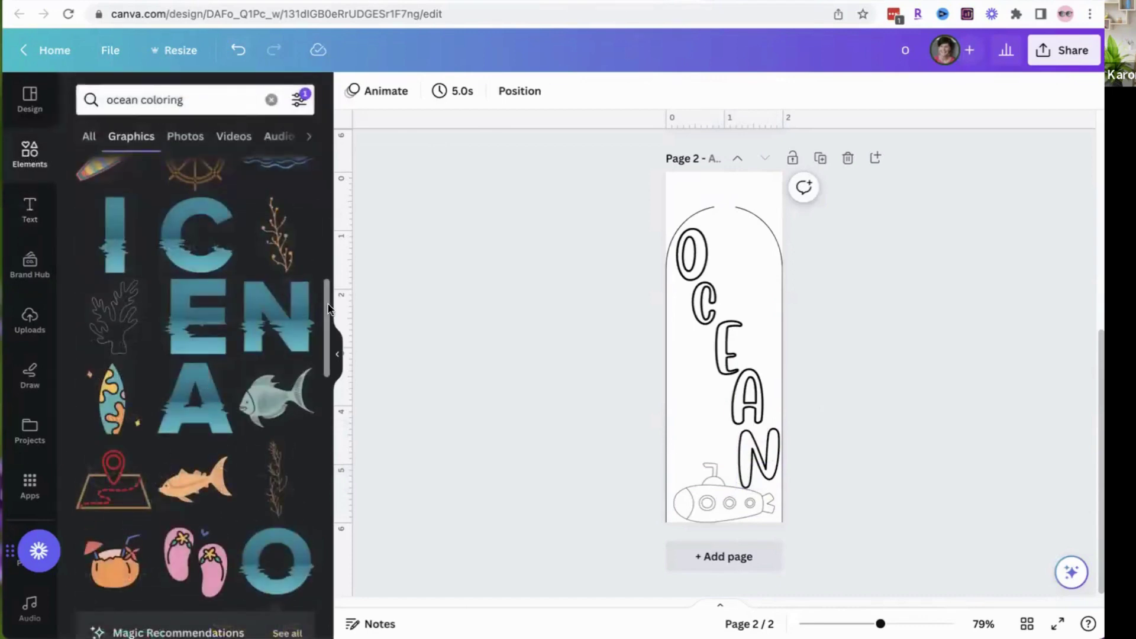
left_click_drag(329, 307, 320, 423)
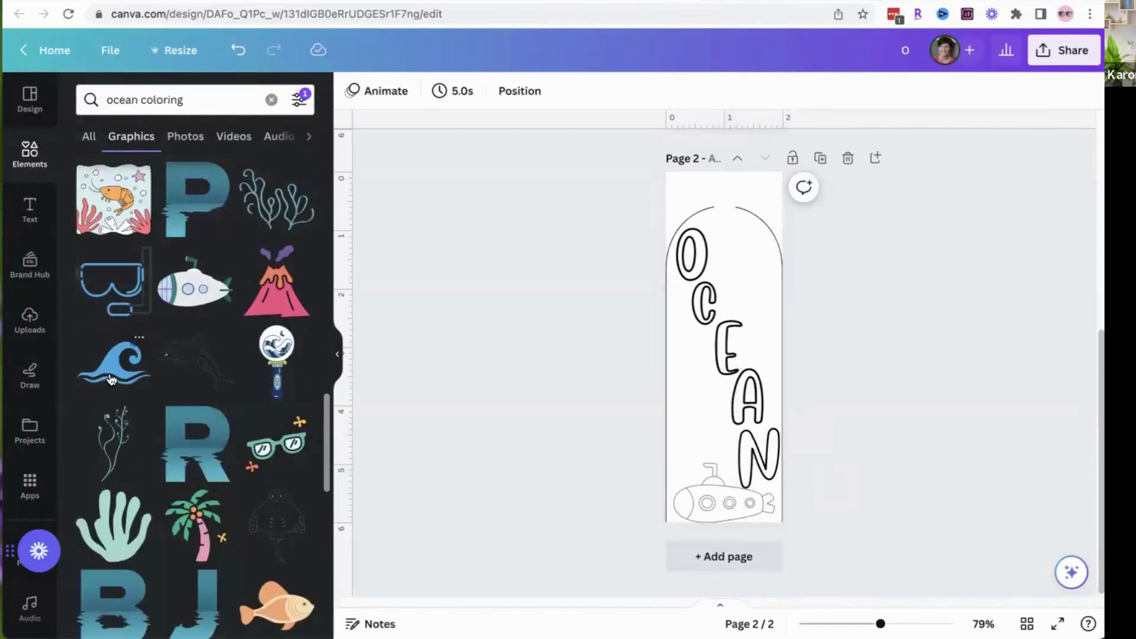
left_click(112, 372)
left_click(352, 91)
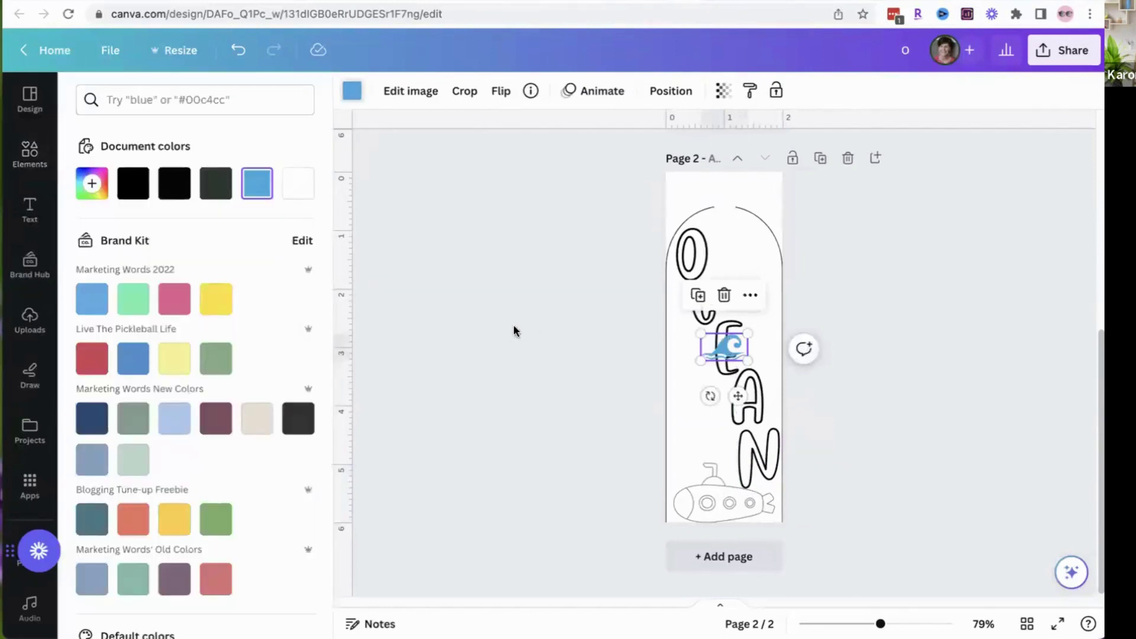
left_click(299, 188)
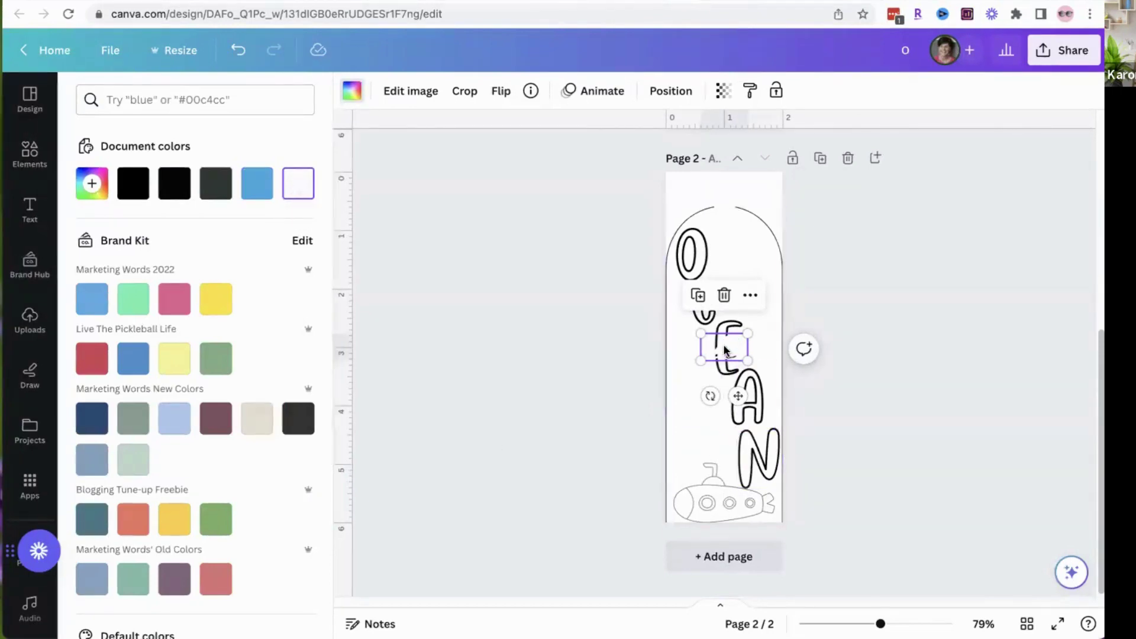
left_click_drag(738, 396, 751, 291)
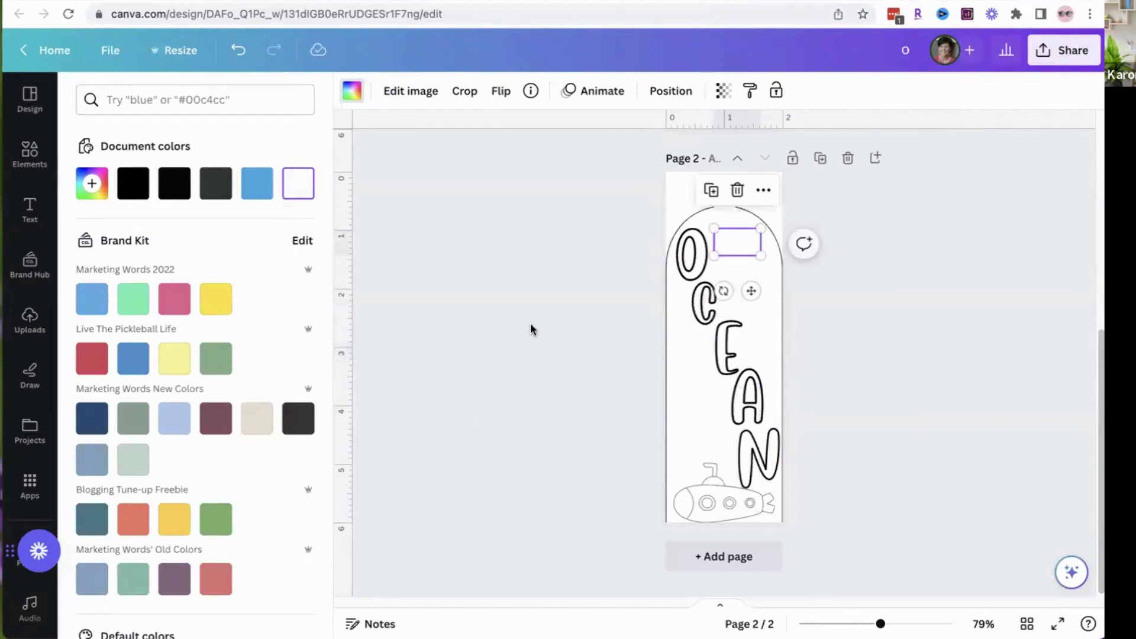
left_click(645, 212)
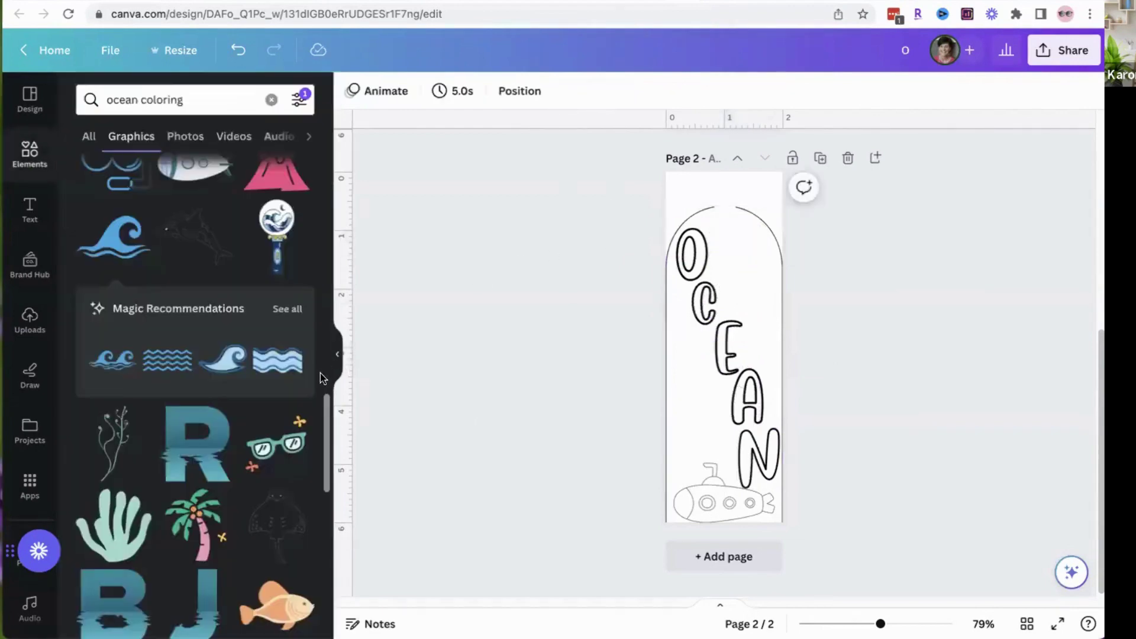
Step: Add the starfish line drawing from the ocean coloring graphics and place it inside the arch, right of the outlined O
left_click_drag(326, 407, 334, 598)
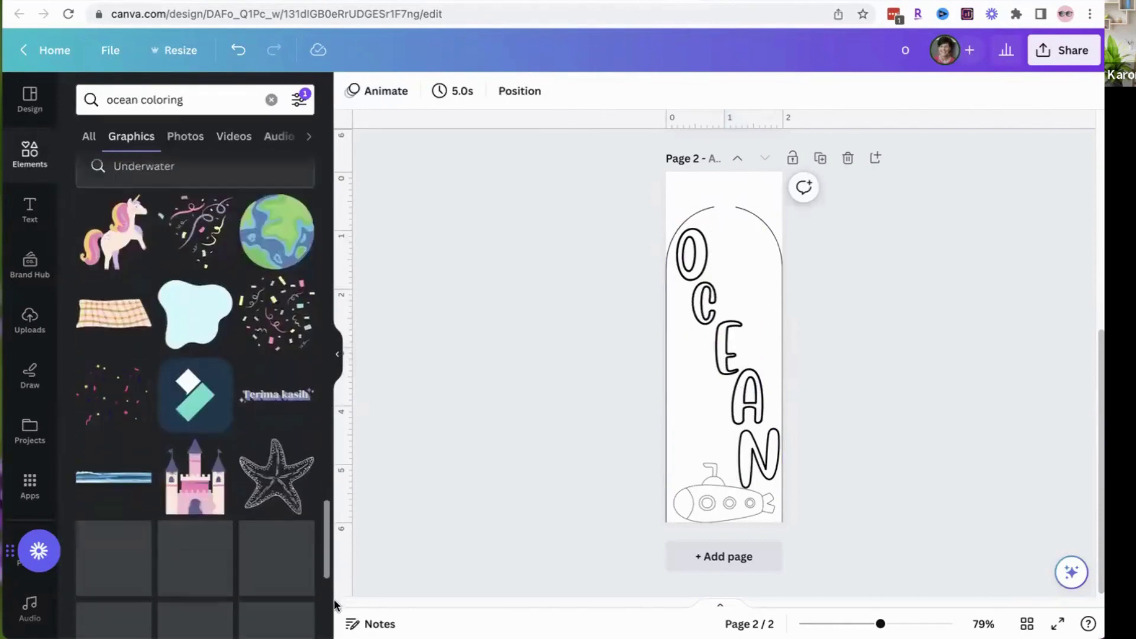
scroll(293, 495, "down", 3)
left_click(273, 370)
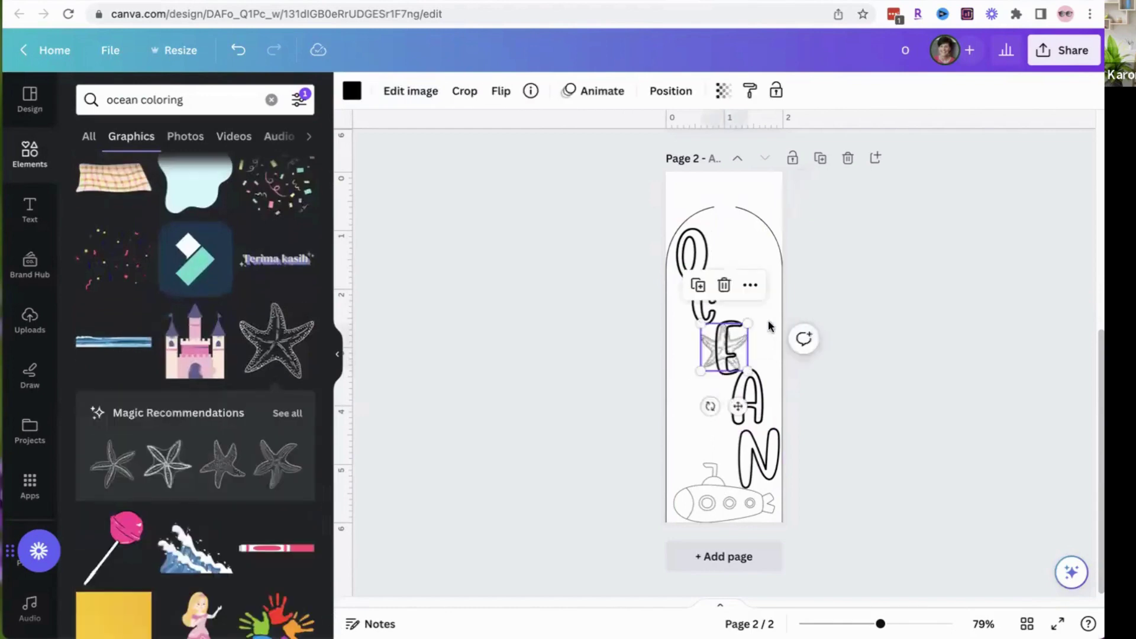
left_click_drag(722, 345, 732, 243)
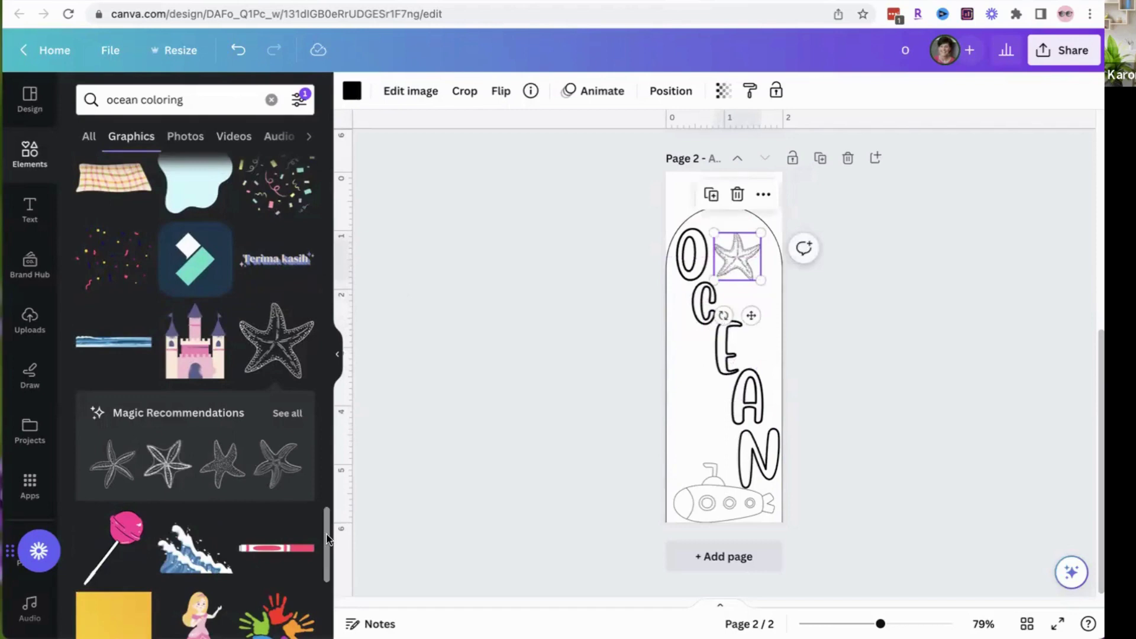
Step: Change the graphics search to "sea coloring"
left_click_drag(327, 540, 332, 618)
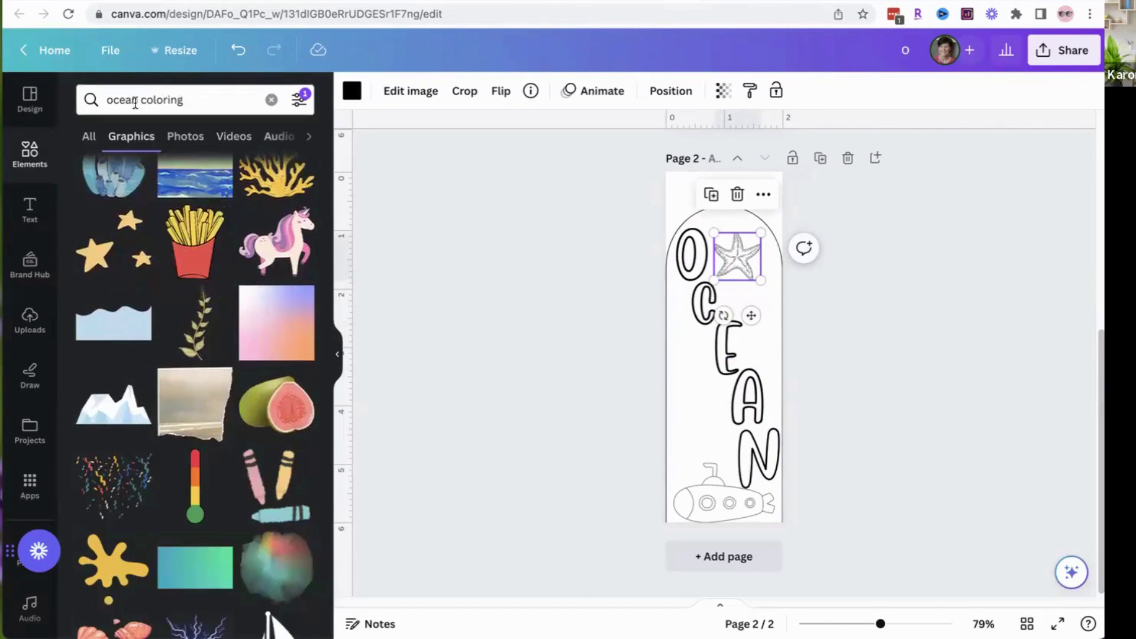
left_click_drag(140, 101, 90, 101)
key("BackSpace")
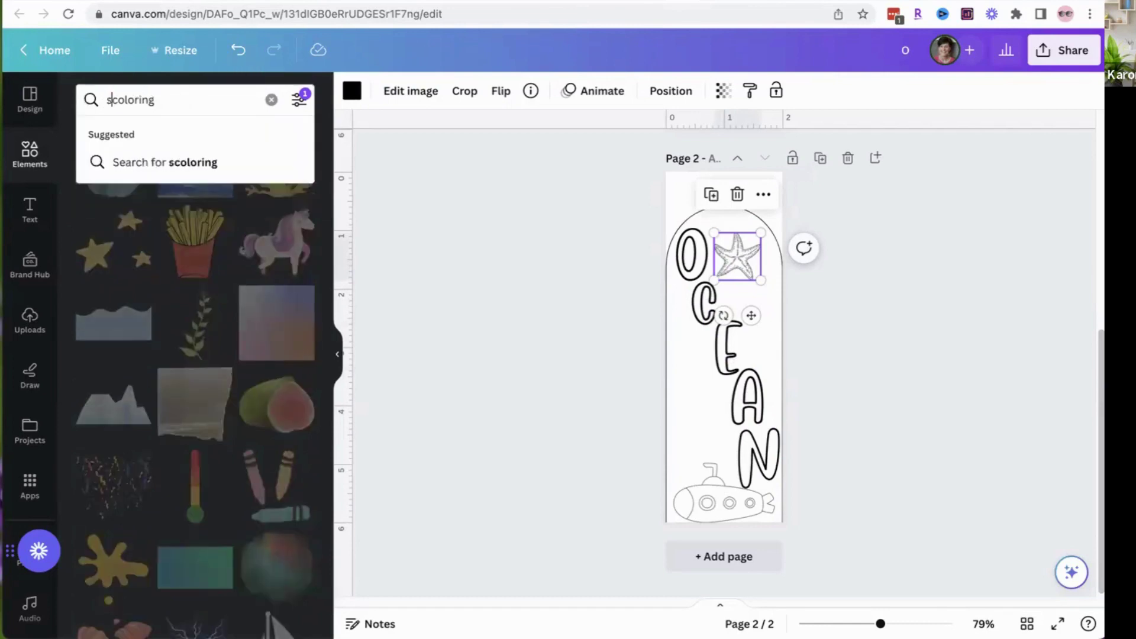
type("sea")
key("Return")
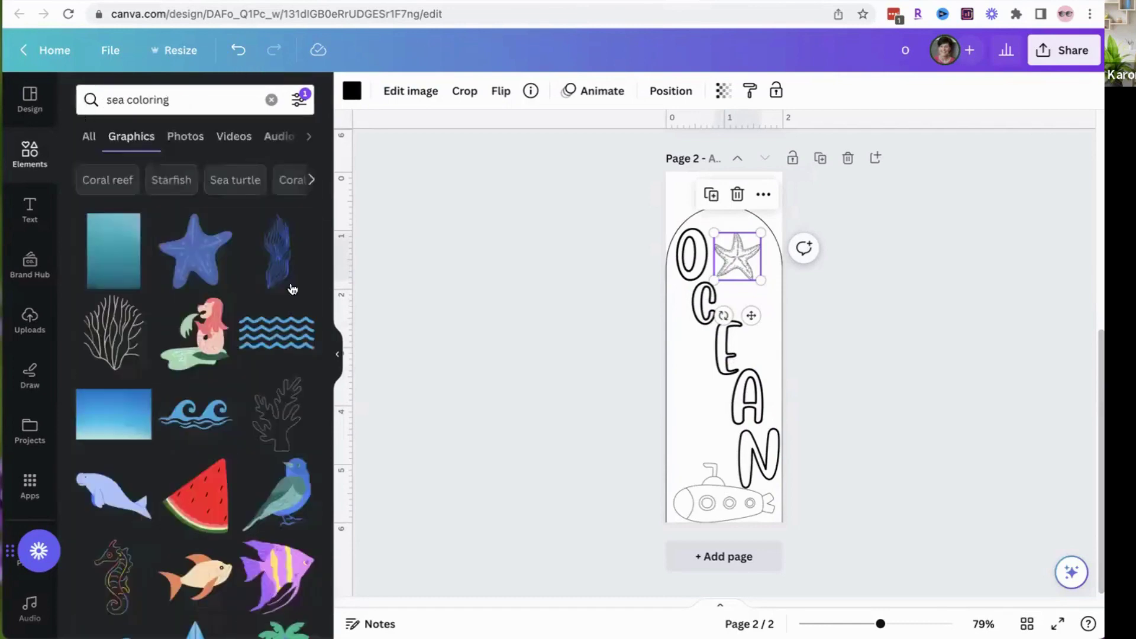
left_click_drag(327, 220, 338, 276)
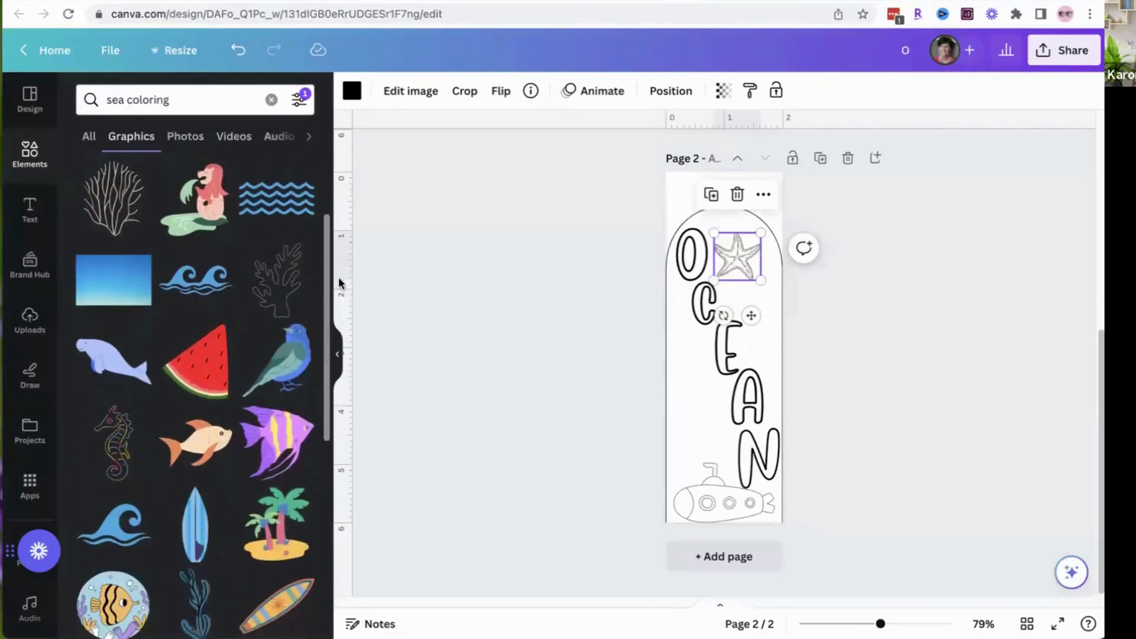
left_click(198, 290)
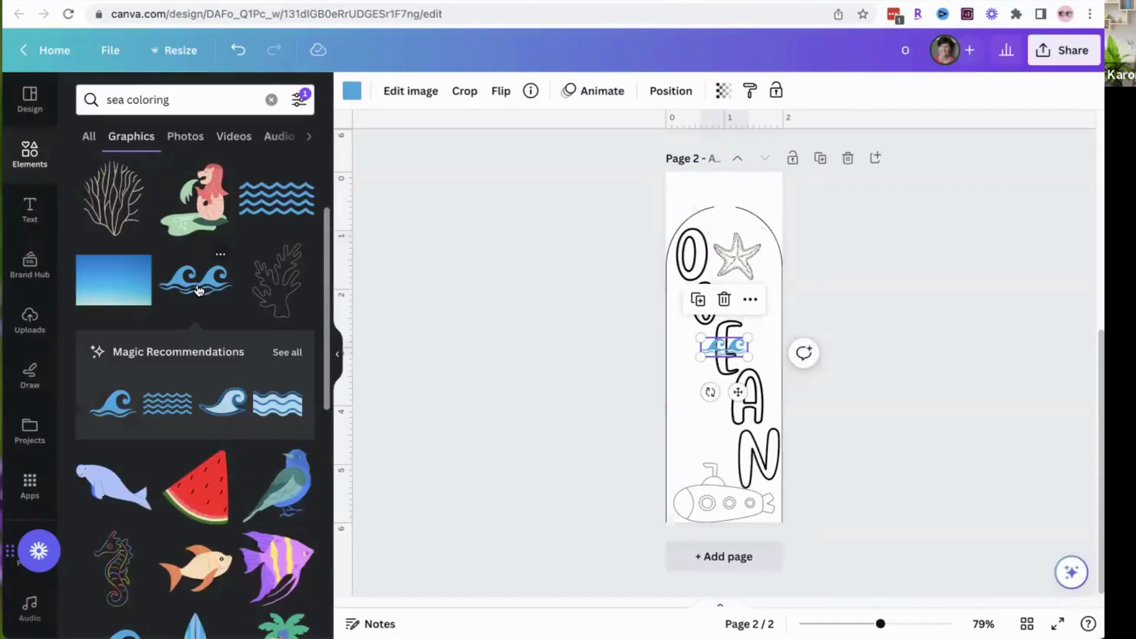
key("BackSpace")
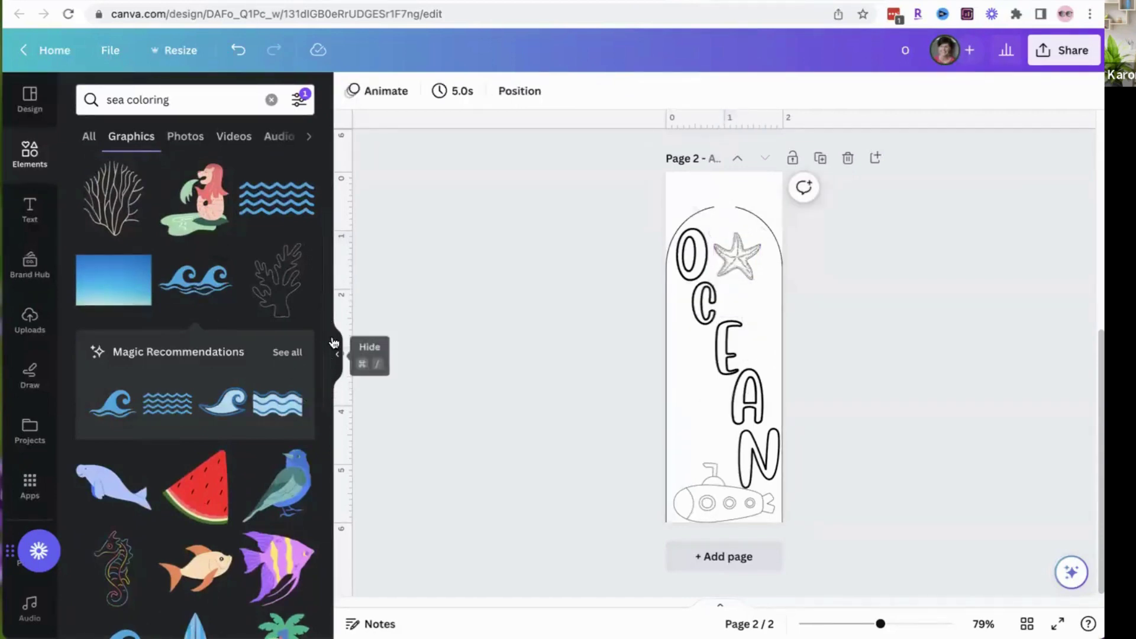
Step: Add the coral outline, place it near the arch's left edge below the C and beside the E, and flip it
left_click(272, 301)
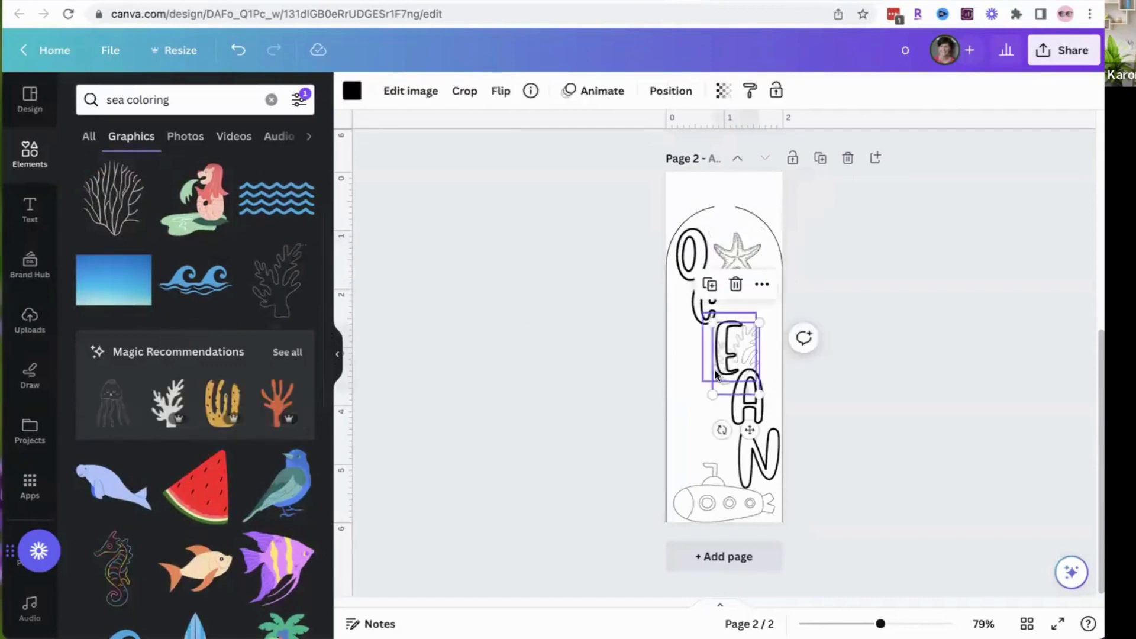
left_click_drag(734, 379, 694, 347)
left_click(500, 93)
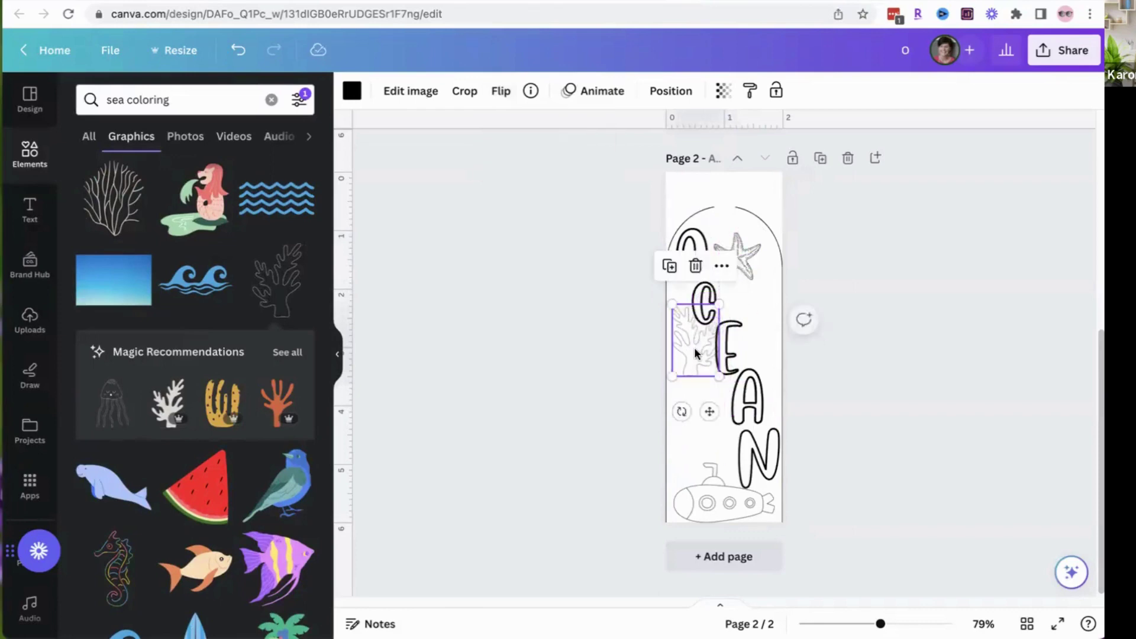
left_click(539, 406)
Step: Add the outlined starfish-and-seashells graphic and place it right of the outlined C
left_click_drag(325, 276, 324, 473)
left_click(302, 417)
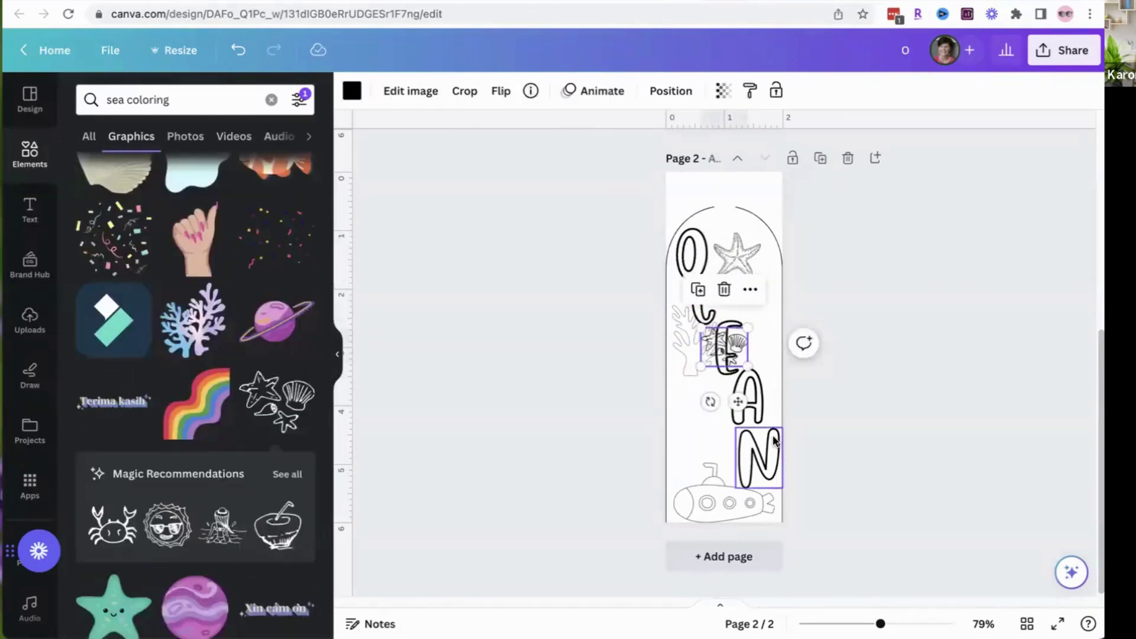
left_click_drag(712, 347, 674, 484)
Step: Move the single starfish down from beside the O to the open space left of the N, just above the submarine
left_click(732, 271)
left_click_drag(694, 461, 698, 444)
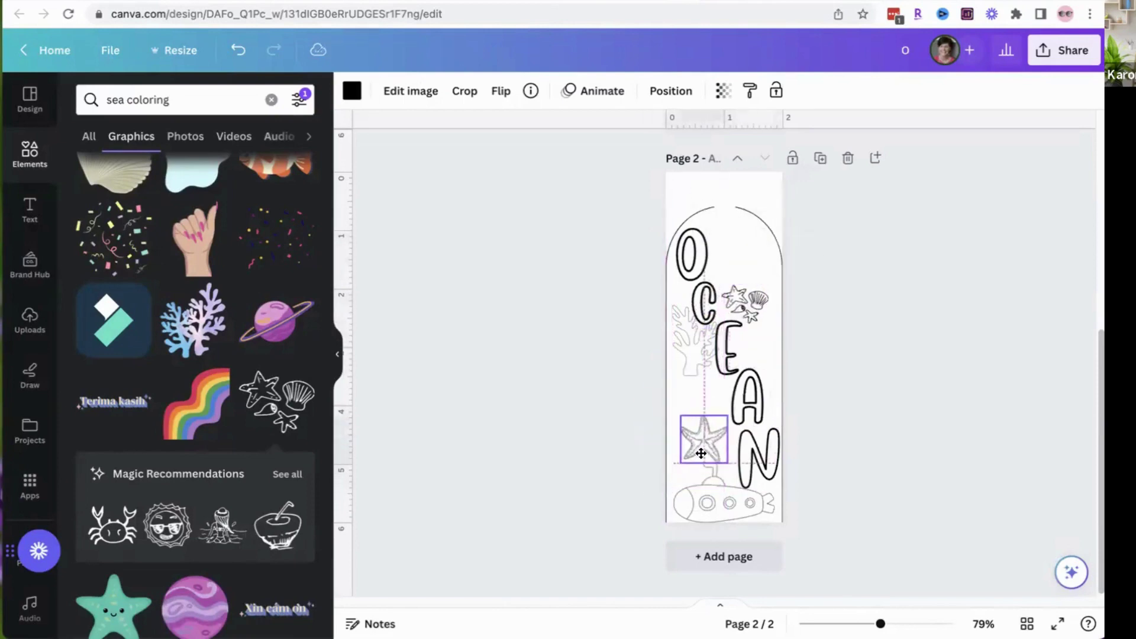
left_click_drag(691, 499, 703, 502)
left_click_drag(700, 444, 703, 444)
Step: Enlarge the starfish-and-seashells graphic and move it up to the arch's right edge, beside the outlined O
left_click(769, 307)
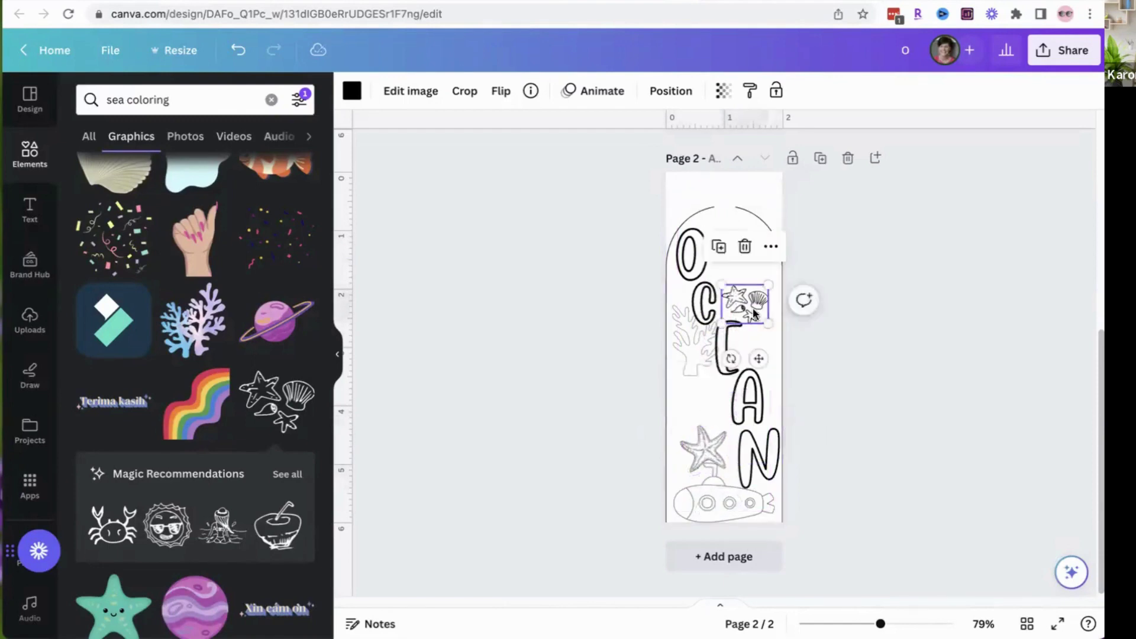
left_click_drag(758, 320, 782, 300)
left_click(369, 444)
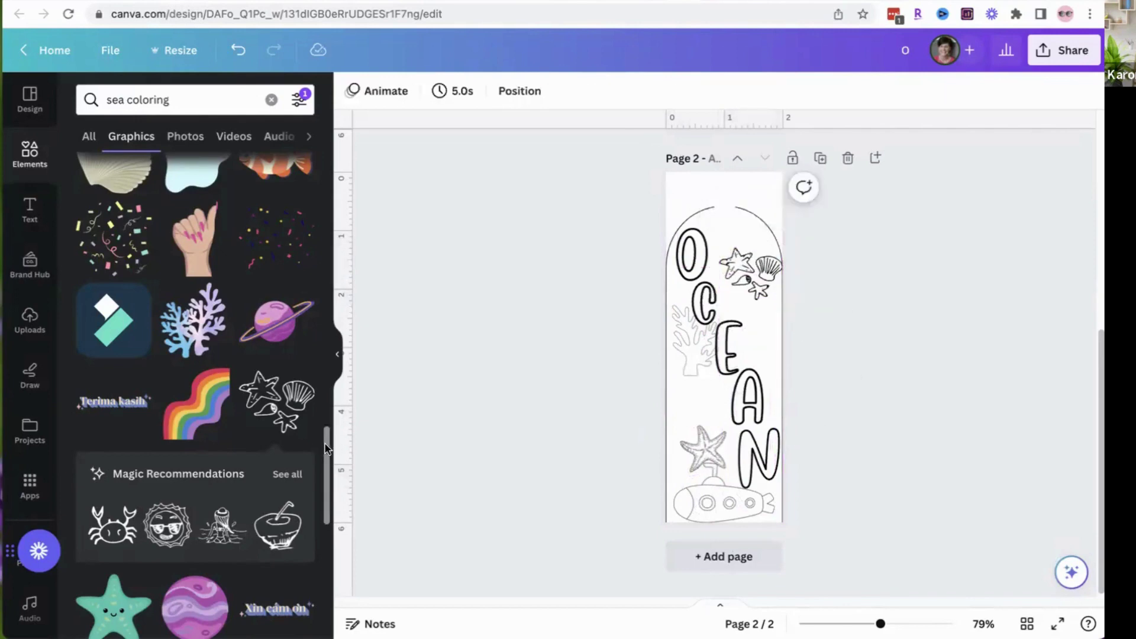
Step: Add the recommended crab outline and position it at the top centre of the arch, covering the gap in its curve
left_click_drag(325, 444, 330, 488)
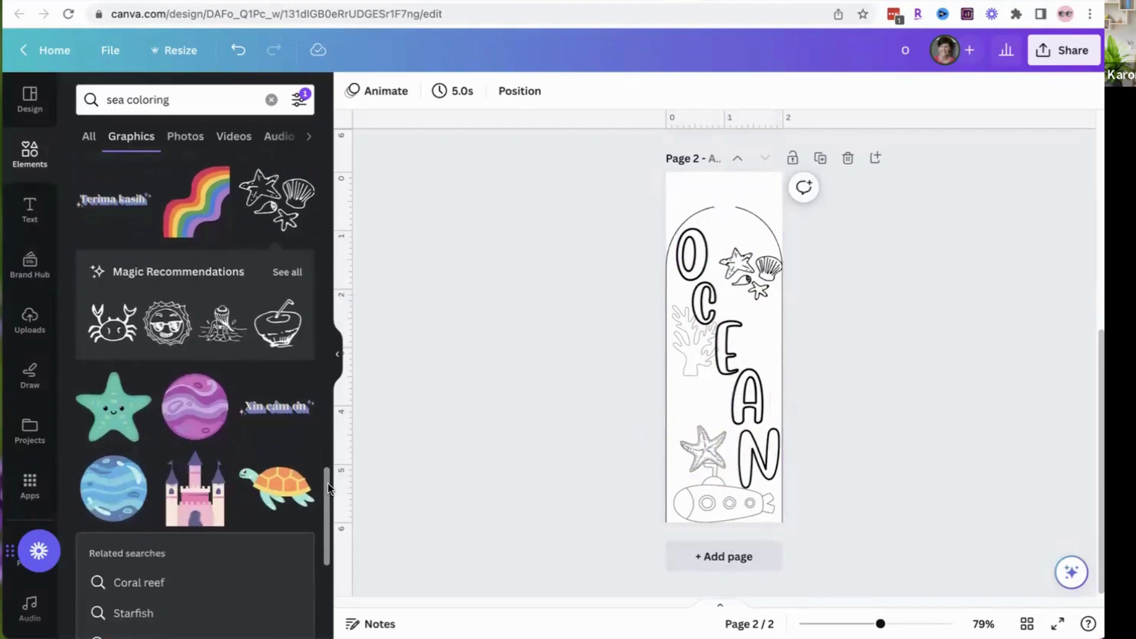
left_click_drag(112, 324, 728, 207)
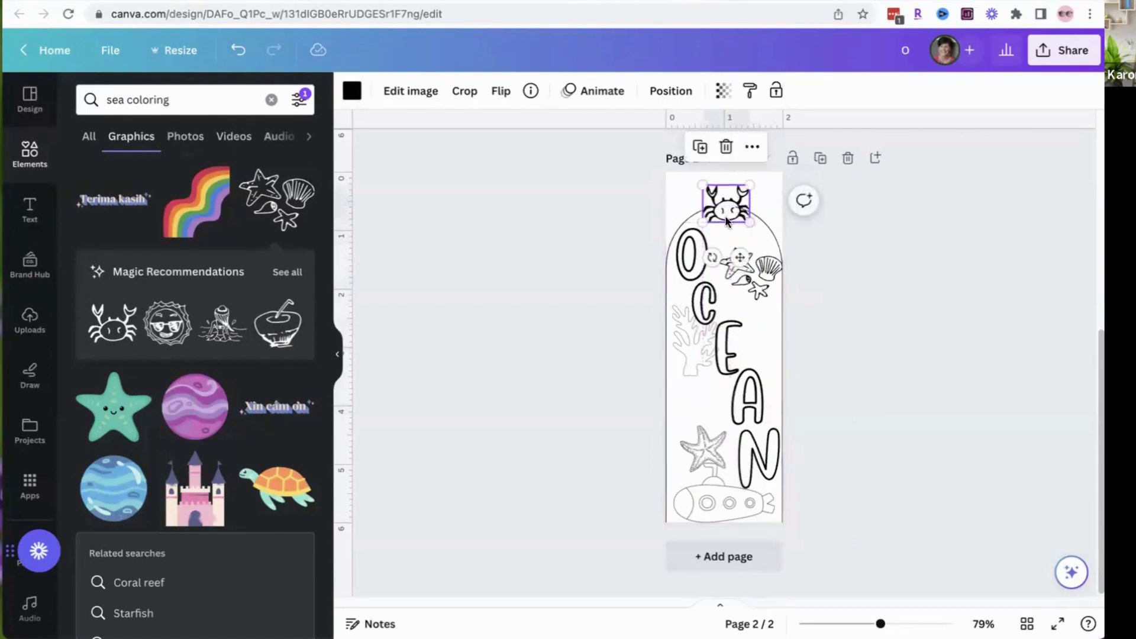
left_click_drag(725, 215, 726, 273)
left_click(799, 231)
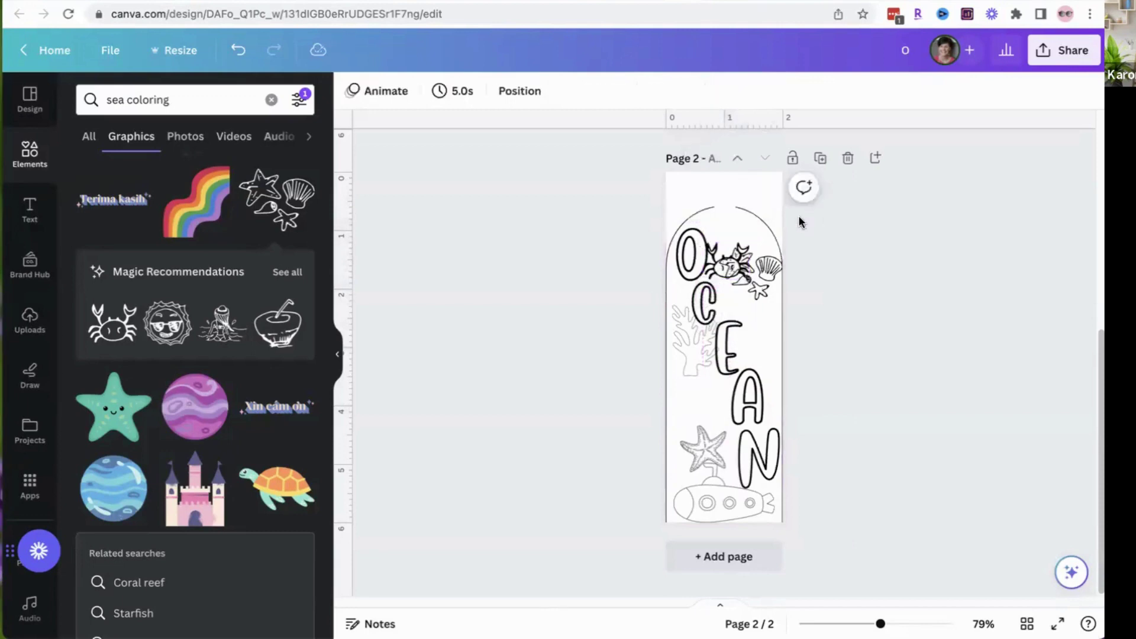
left_click(723, 207)
left_click_drag(714, 215, 738, 211)
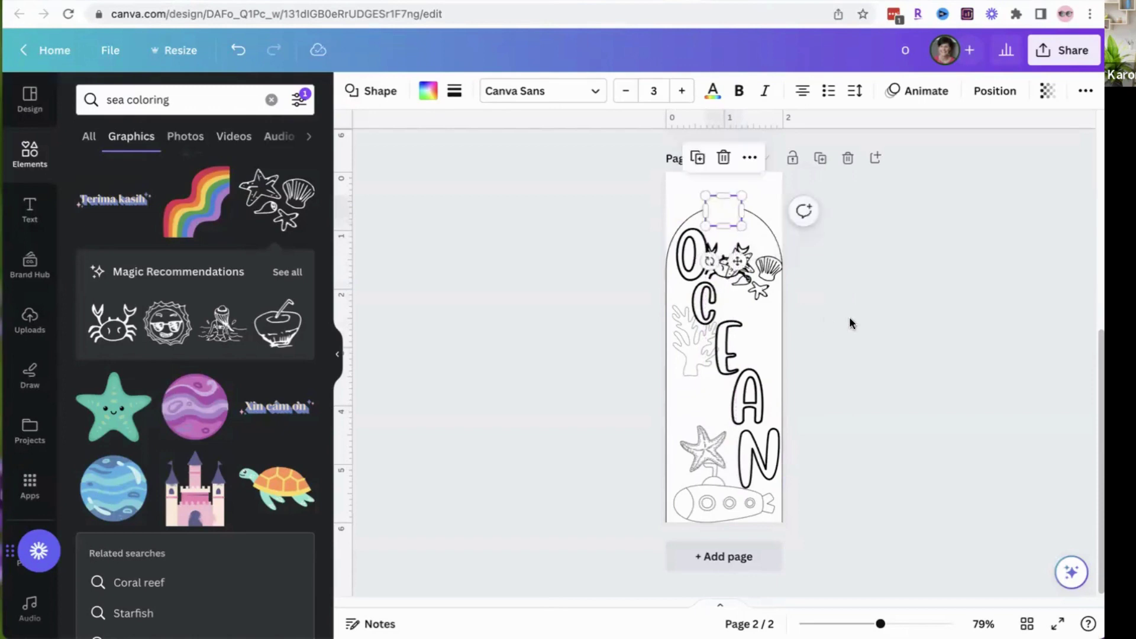
left_click(849, 323)
left_click_drag(729, 272, 729, 218)
left_click(912, 290)
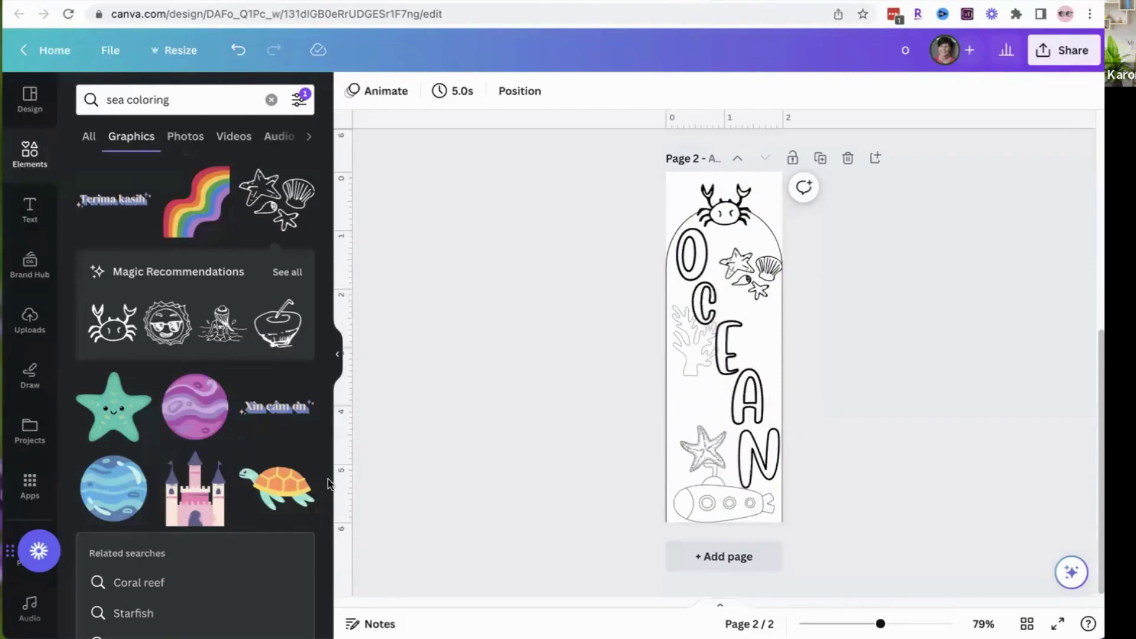
Step: Add the wave line drawing from the sea coloring graphics and place it left of the A, between the coral and starfish
scroll(324, 548, "down", 10)
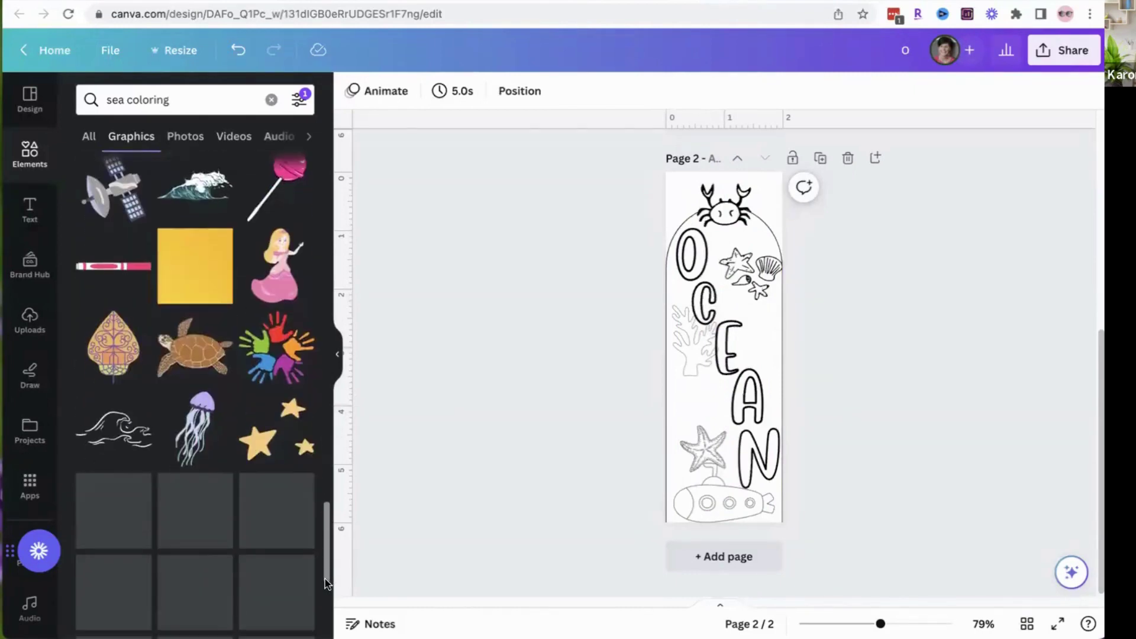
left_click(106, 442)
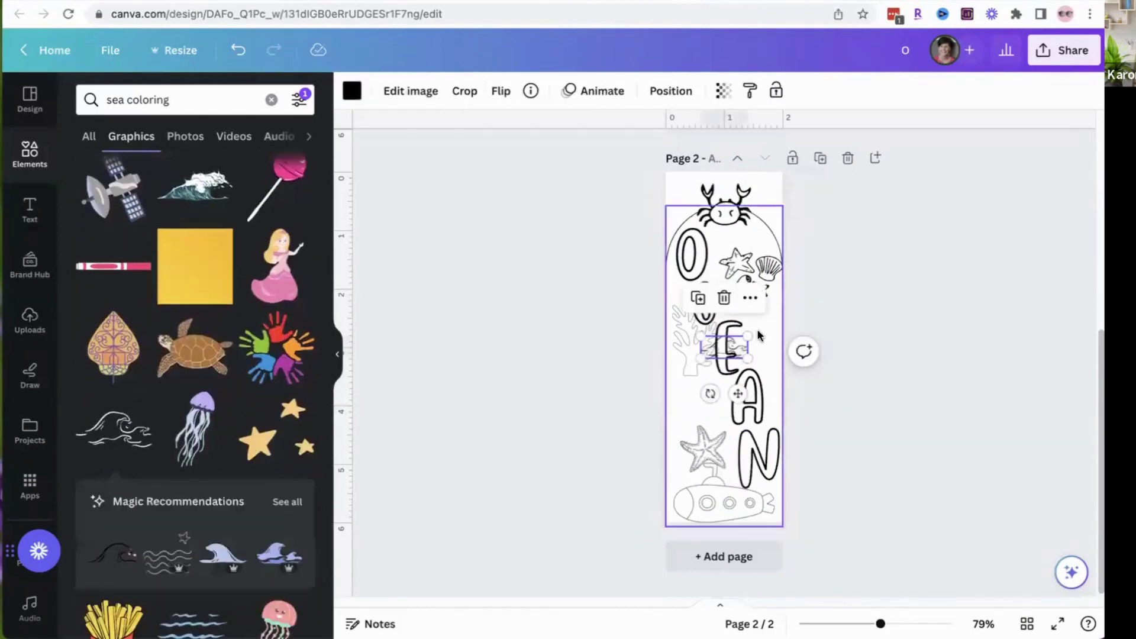
left_click_drag(722, 349, 702, 407)
left_click(914, 361)
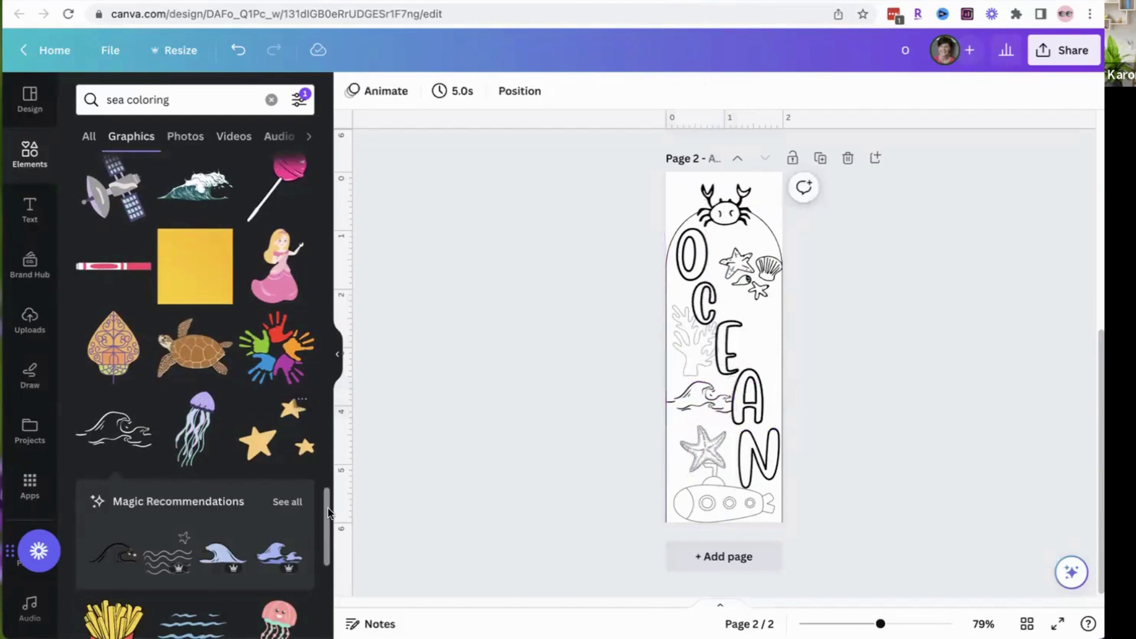
Step: Look further through the sea coloring graphics and replace the search with "fish outline"
left_click_drag(327, 509, 333, 600)
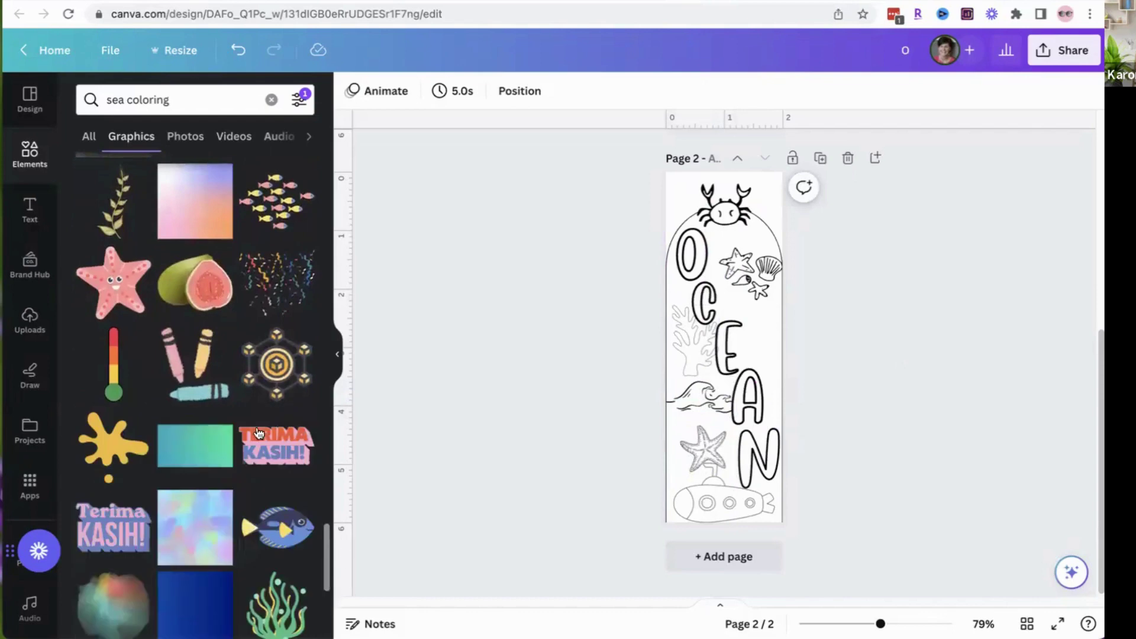
left_click(178, 101)
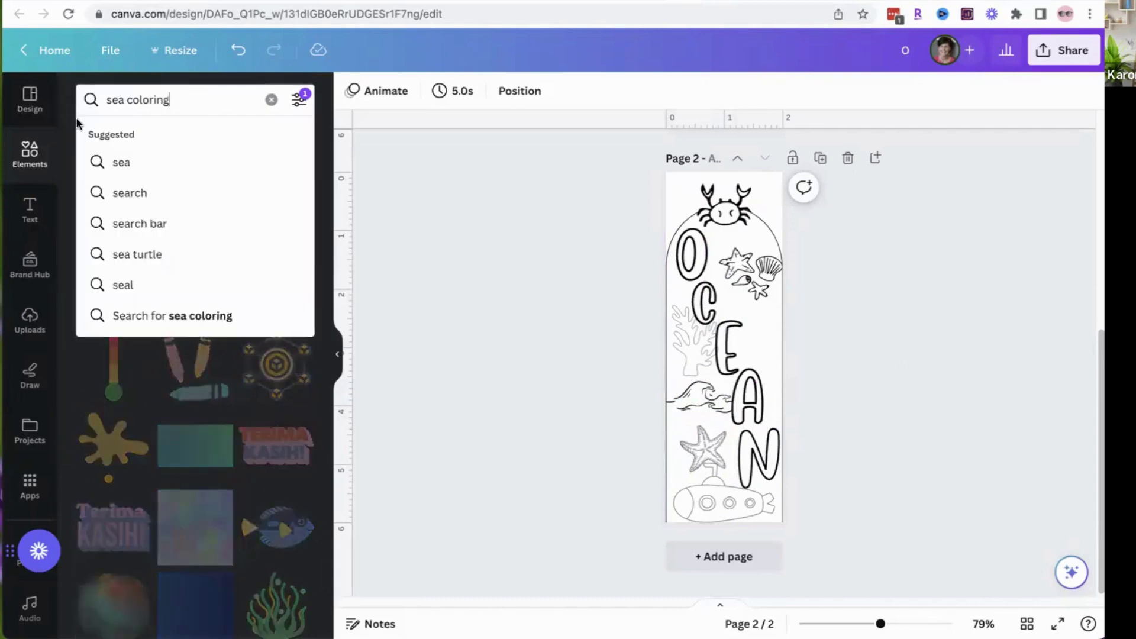
key("BackSpace")
key("BackSpace")
key("BackSpace")
key("BackSpace")
key("BackSpace")
key("BackSpace")
key("BackSpace")
key("BackSpace")
key("BackSpace")
key("BackSpace")
key("BackSpace")
key("BackSpace")
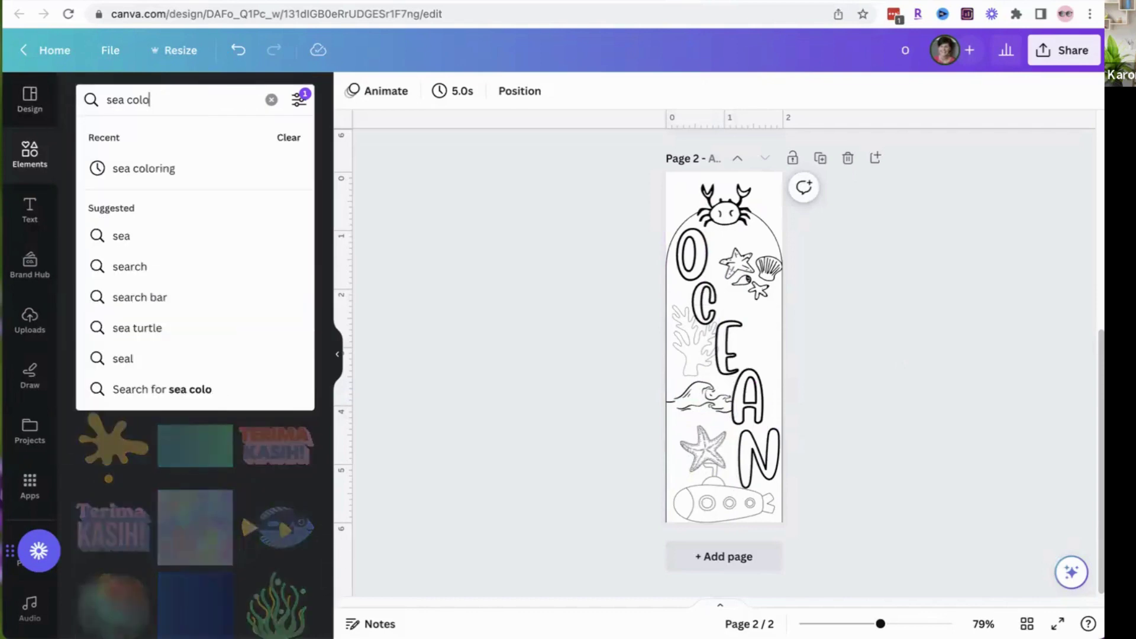
type("fish outline")
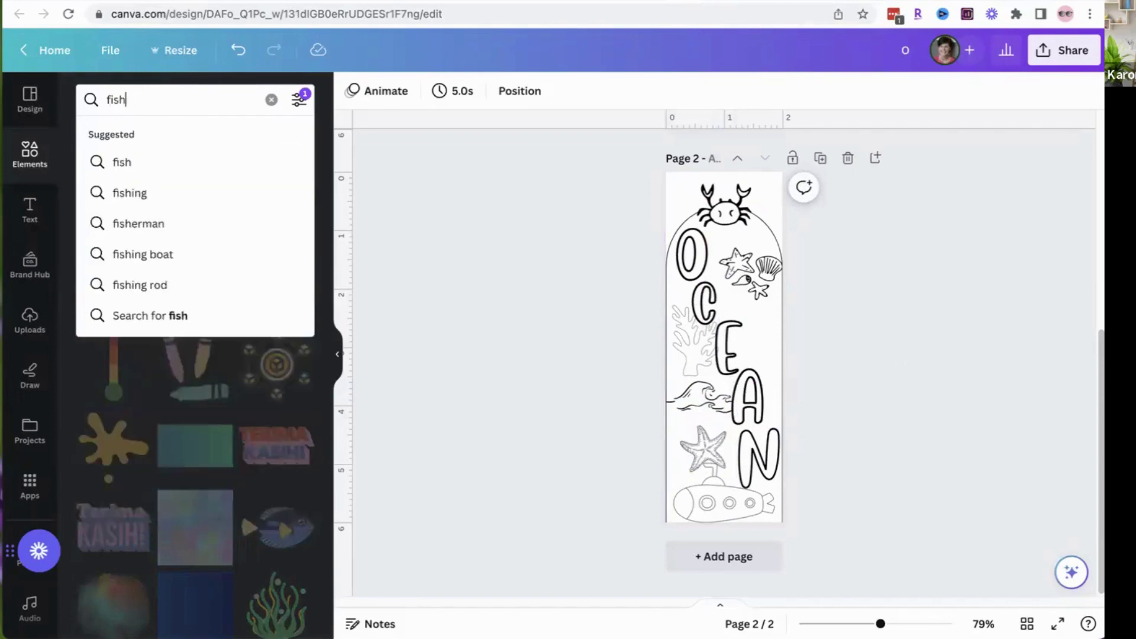
key("Return")
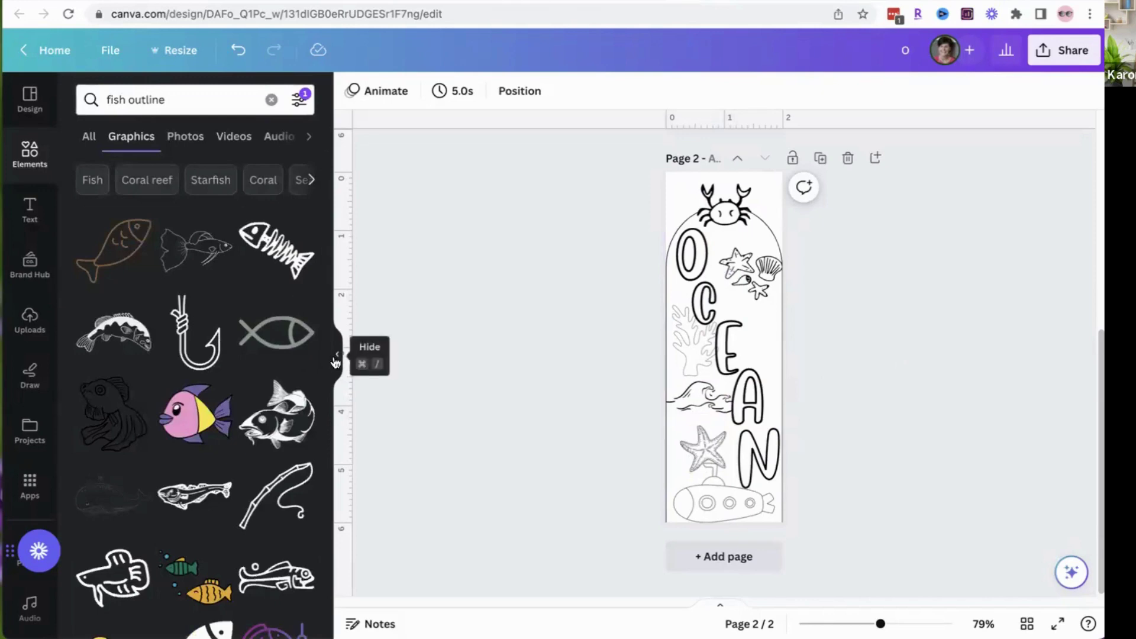
Step: Add the detailed black-and-white fish graphic, flip it horizontally and place it beside the C, below the starfish and seashells
left_click(281, 433)
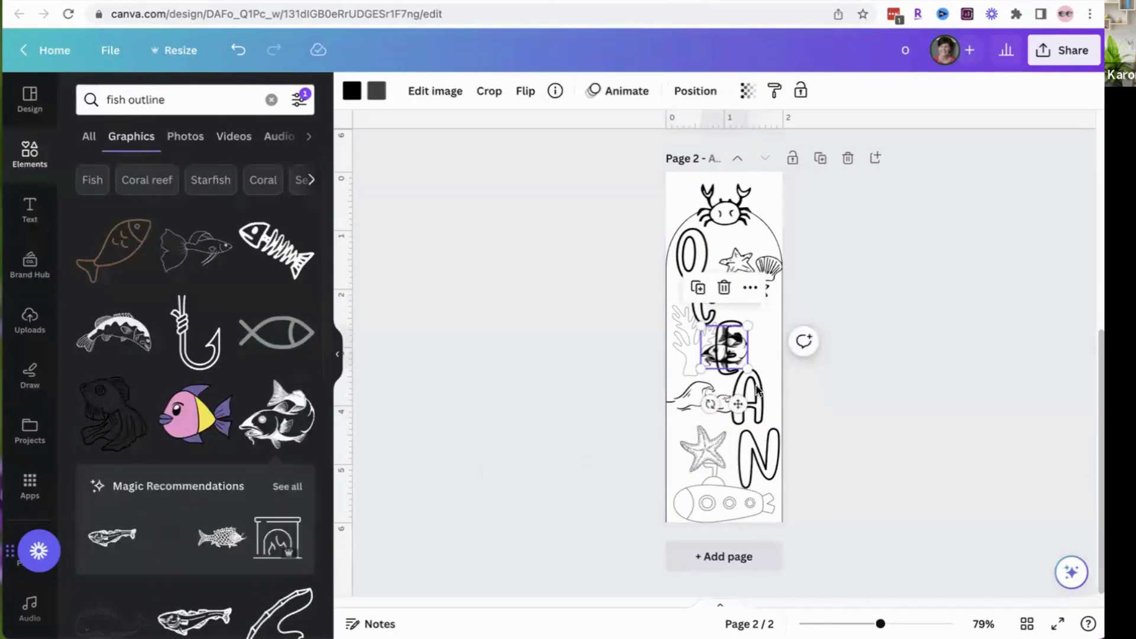
left_click_drag(725, 359, 735, 322)
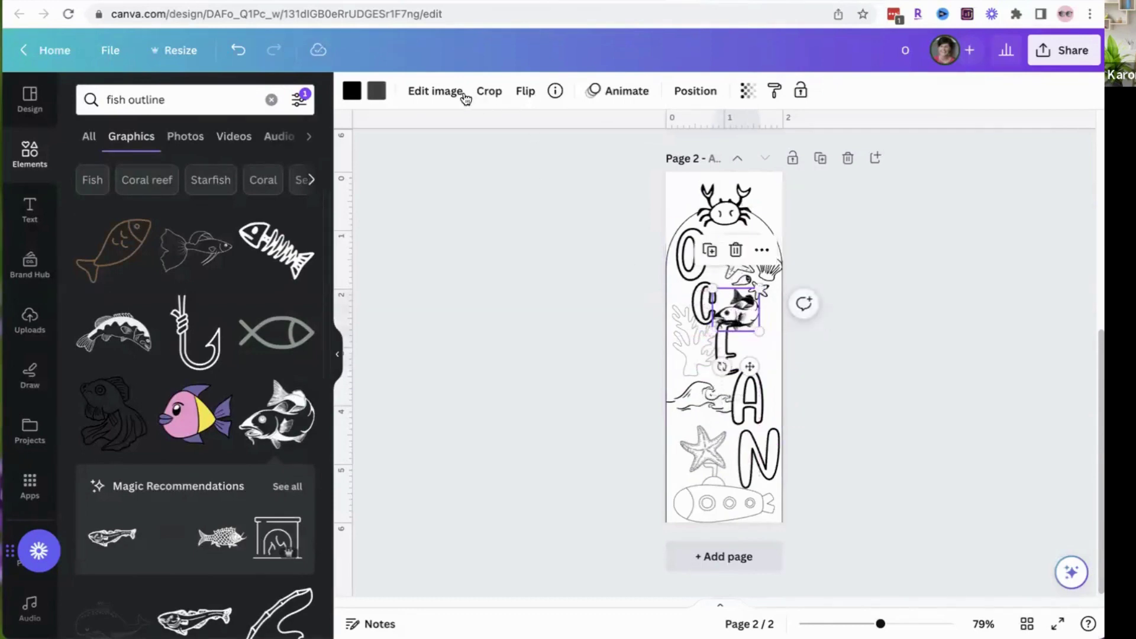
left_click(525, 91)
left_click(532, 132)
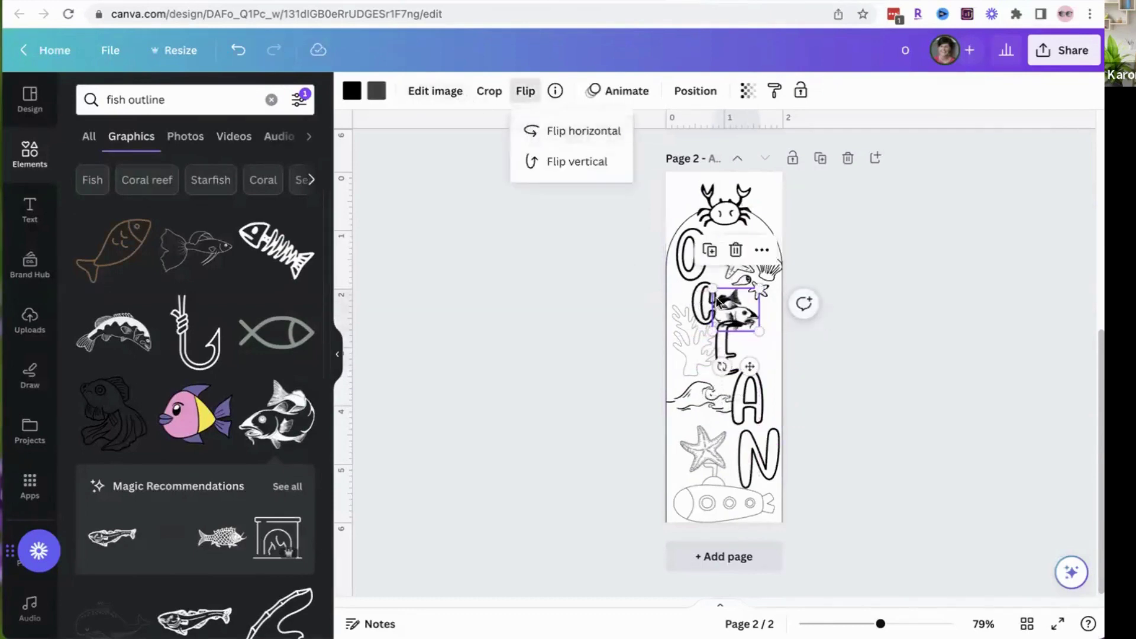
mouse_move(736, 309)
left_mouse_down()
mouse_move(770, 322)
mouse_move(738, 309)
left_mouse_up()
left_click(943, 426)
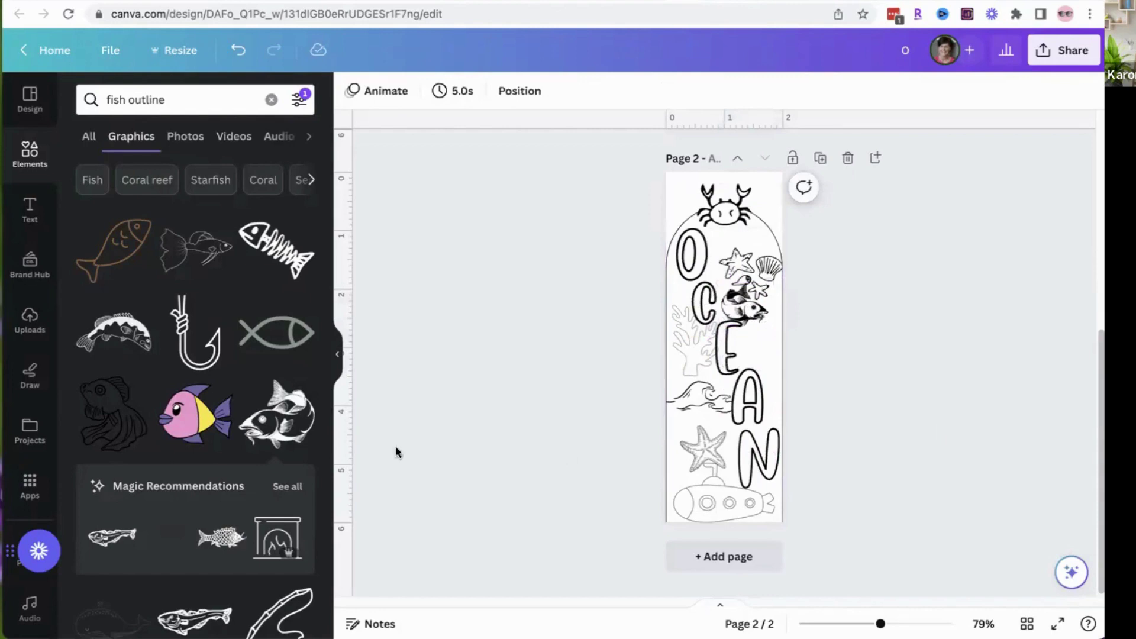
Step: Add the long, slender fish outline from the fish outline graphics and stand it upright between the E and the arch's right edge
left_click_drag(329, 320, 333, 478)
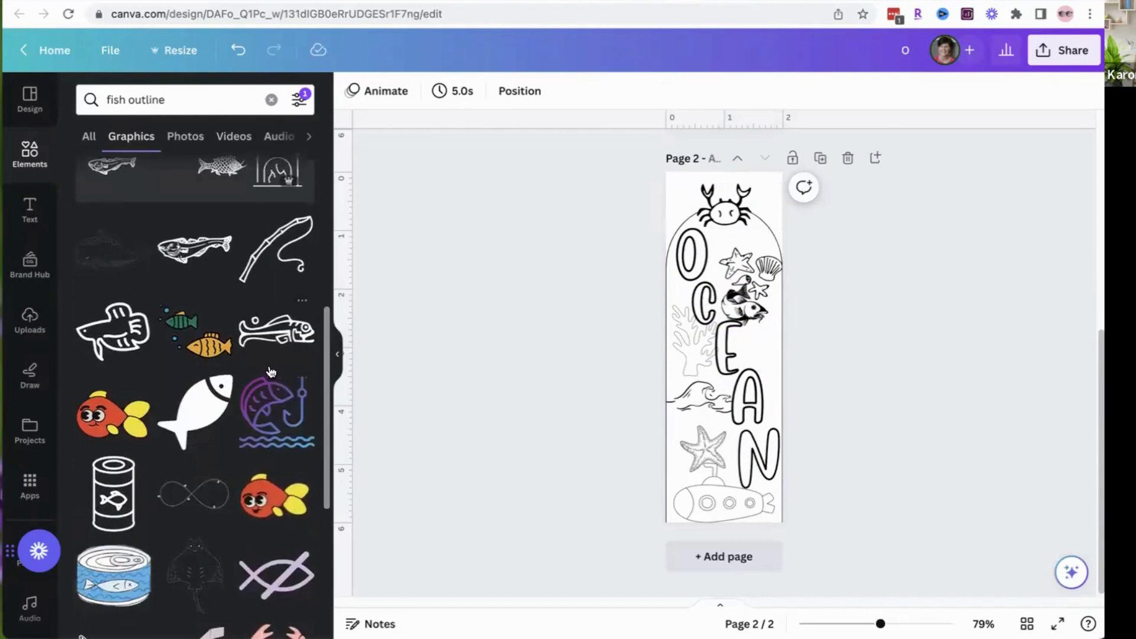
left_click(273, 340)
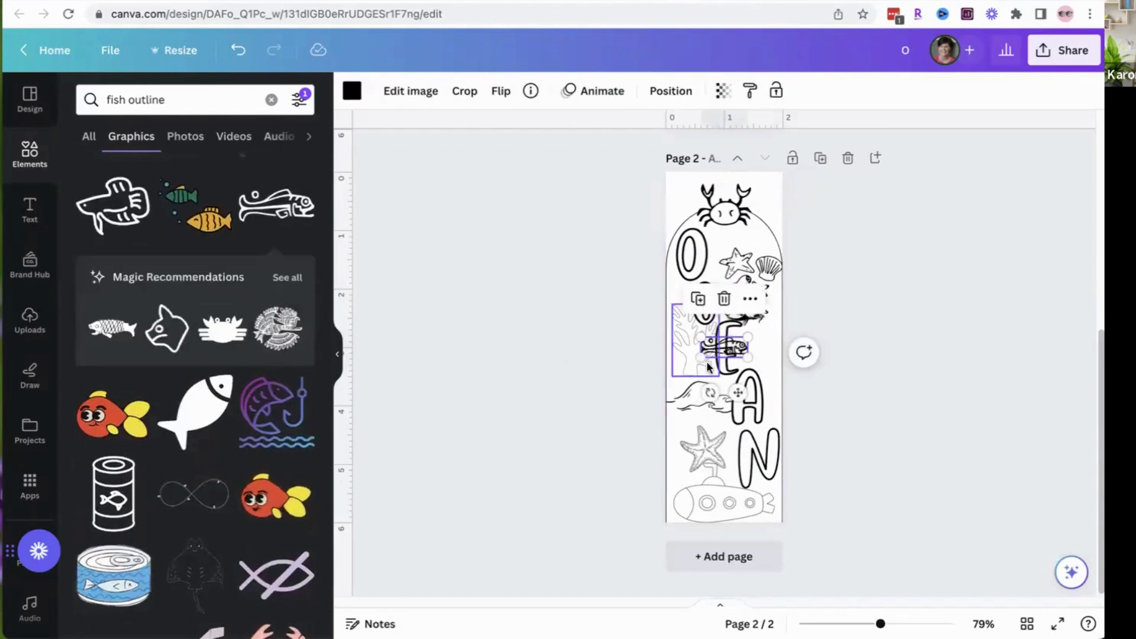
left_click_drag(732, 355, 774, 343)
left_click_drag(754, 381, 768, 355)
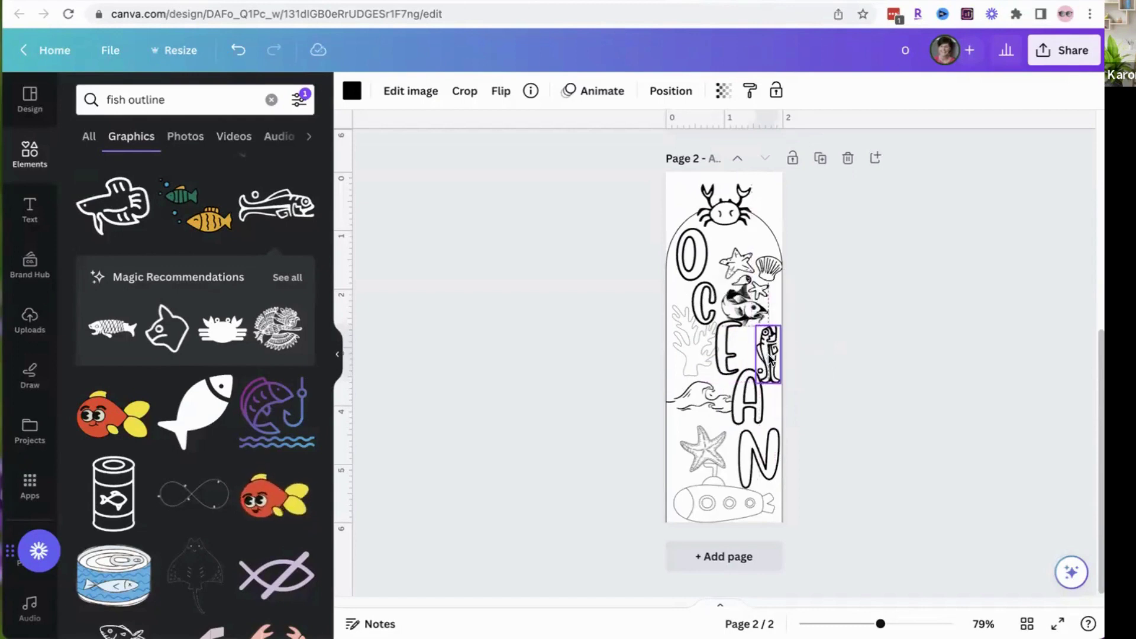
left_click(828, 390)
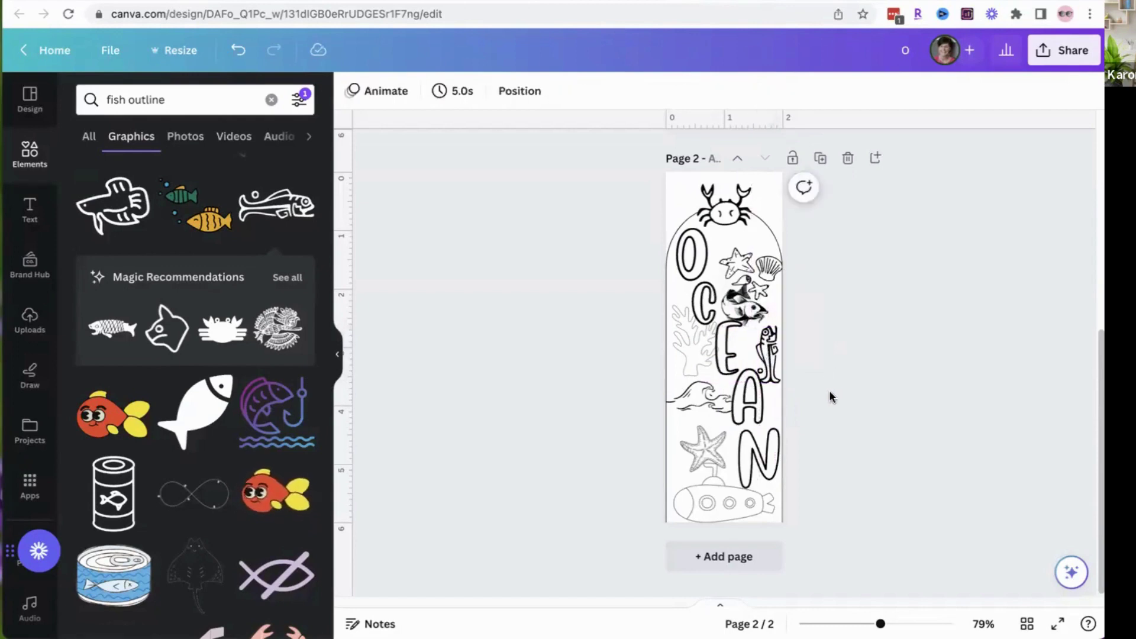
Step: Move the starfish-and-seashells graphic slightly up and left, inward from the arch's right edge
left_click(748, 261)
left_click_drag(747, 261, 741, 250)
left_click(887, 353)
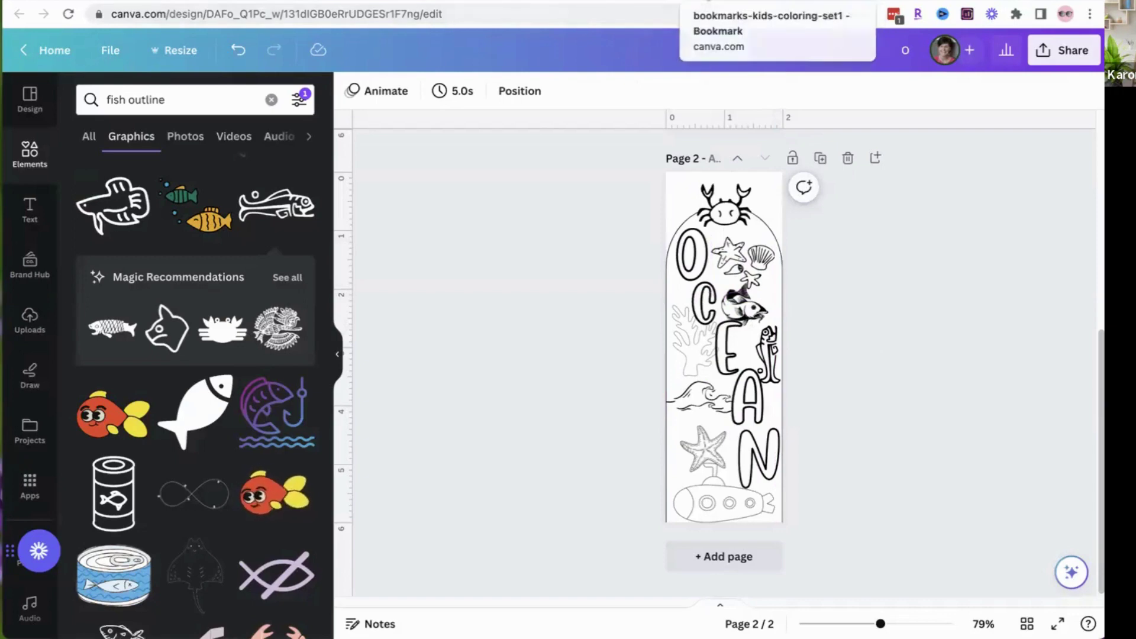
Step: Switch to the bookmarks-coloring-kids-set1-MOCKUPS design and examine the five-bookmark listing mockup on page 1
left_click(713, 2)
left_click(784, 3)
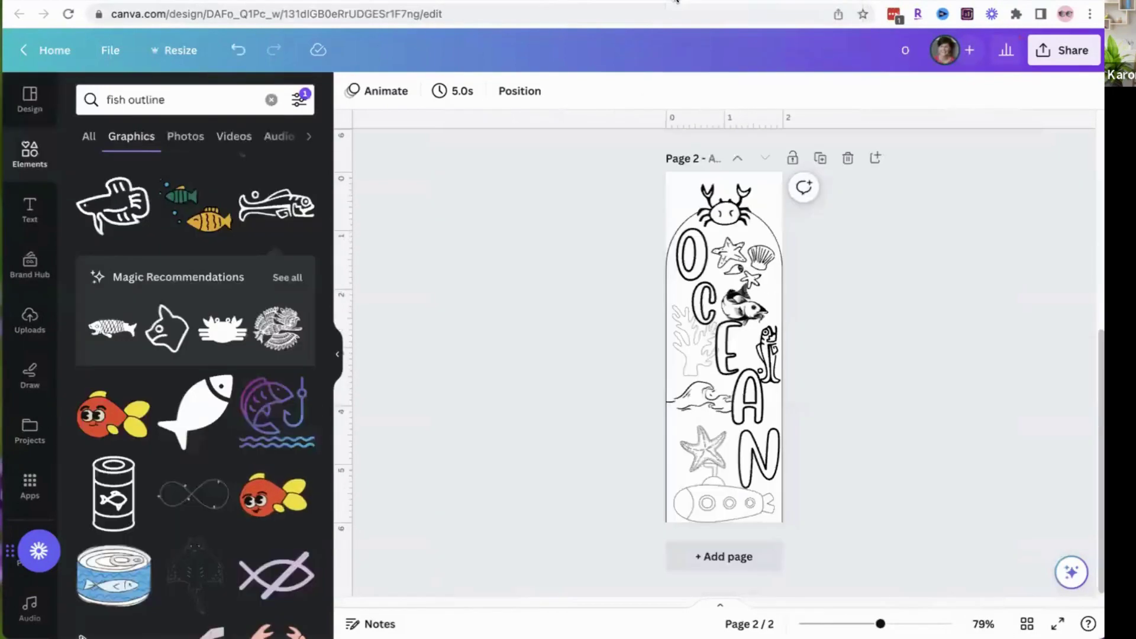
left_click(701, 2)
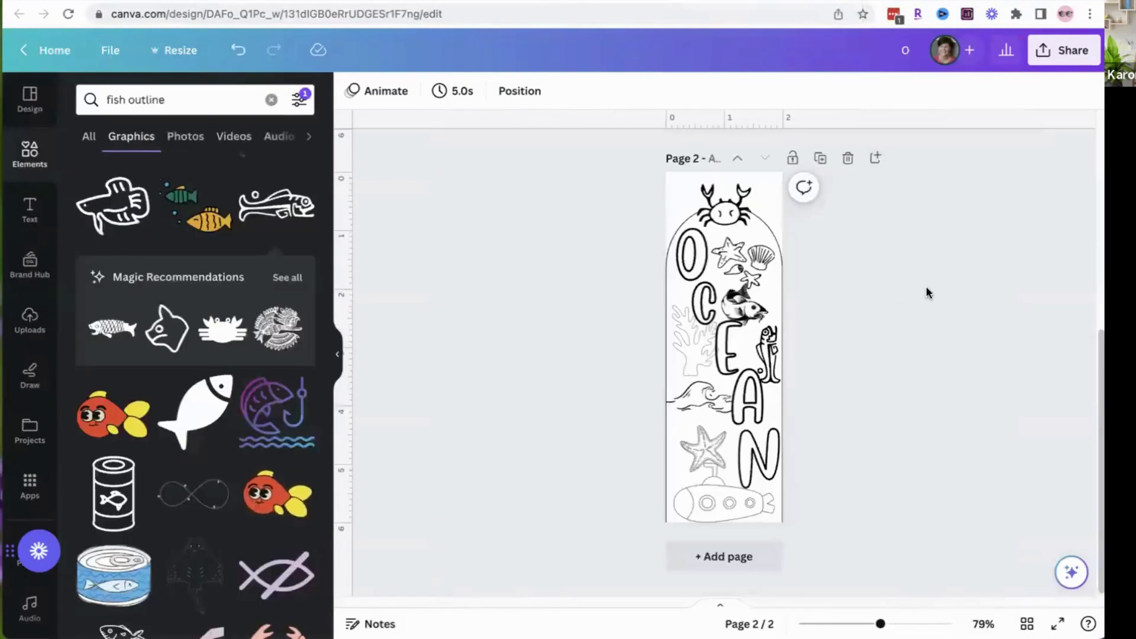
mouse_move(1093, 362)
left_mouse_down()
mouse_move(1092, 315)
mouse_move(1091, 377)
left_mouse_up()
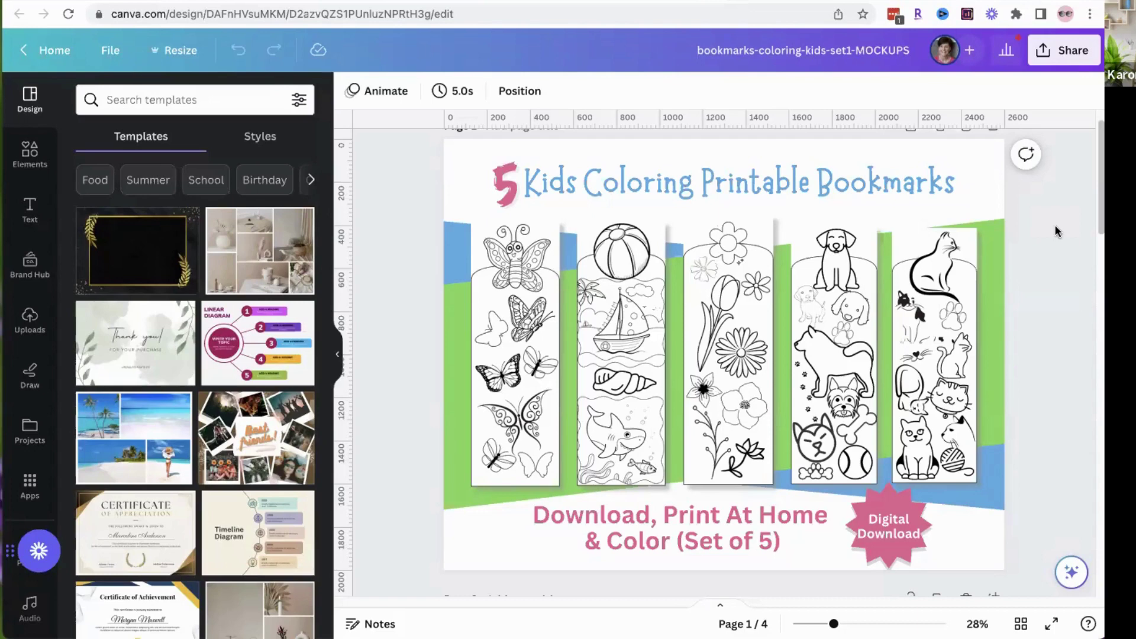
left_click_drag(1093, 188, 1078, 147)
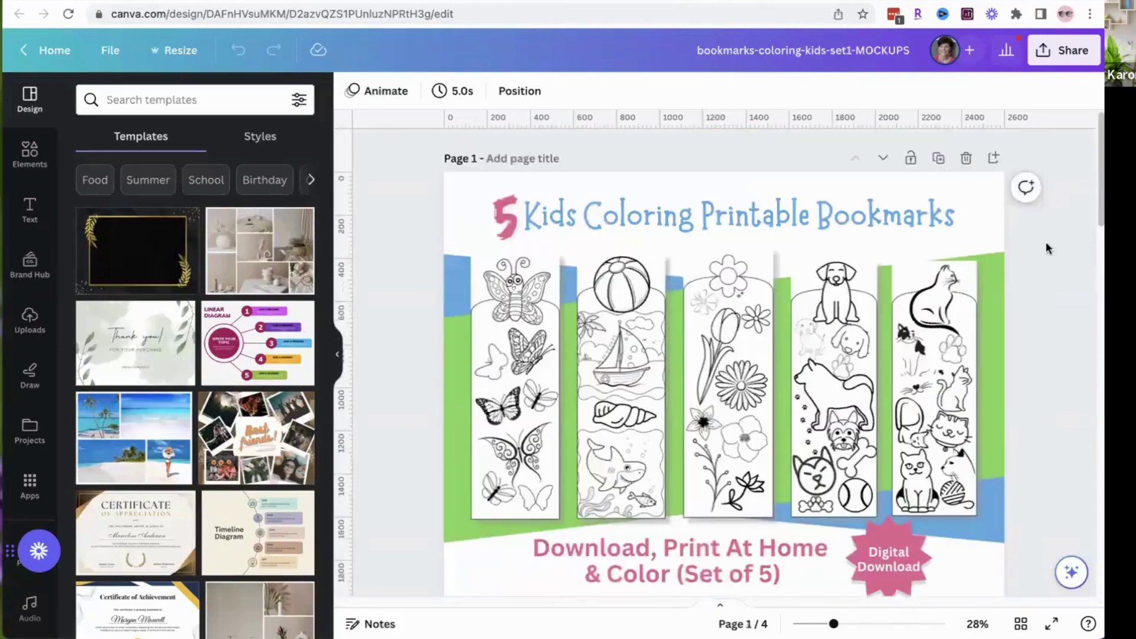